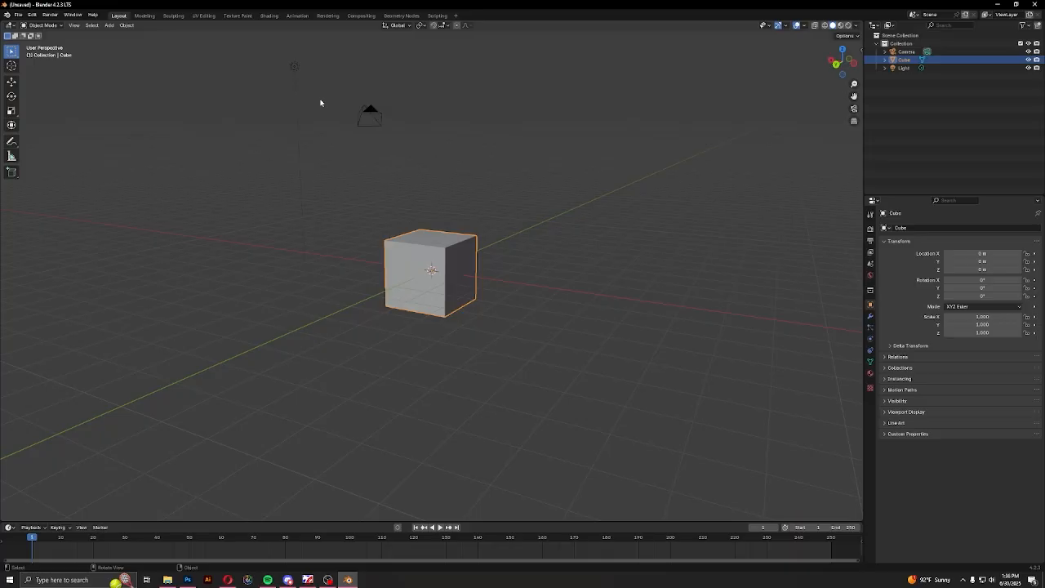
Select the default camera, cube and light and delete them from the scene
drag(280, 50, 554, 354)
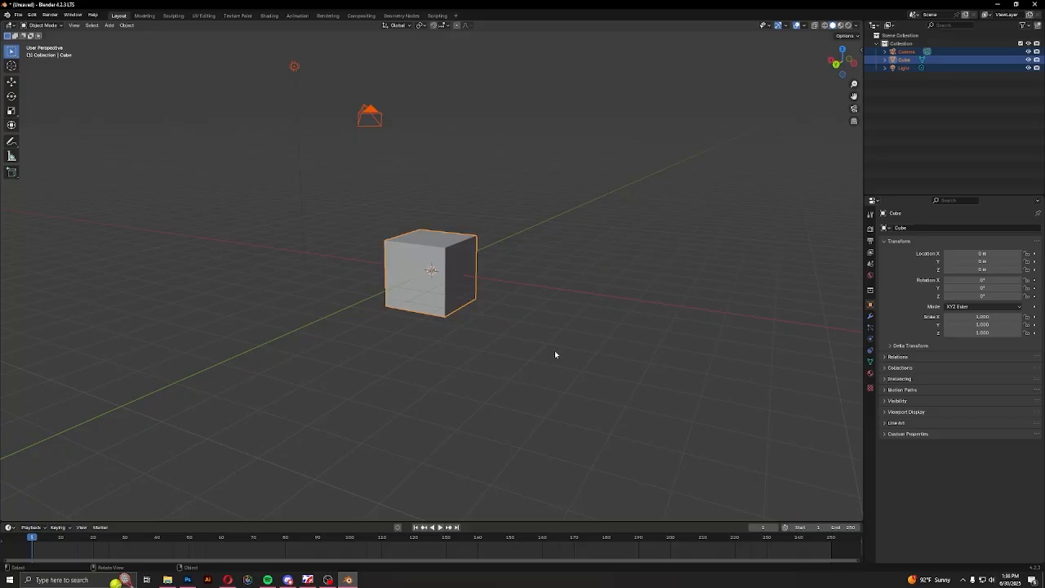
middle_drag(357, 322, 468, 324)
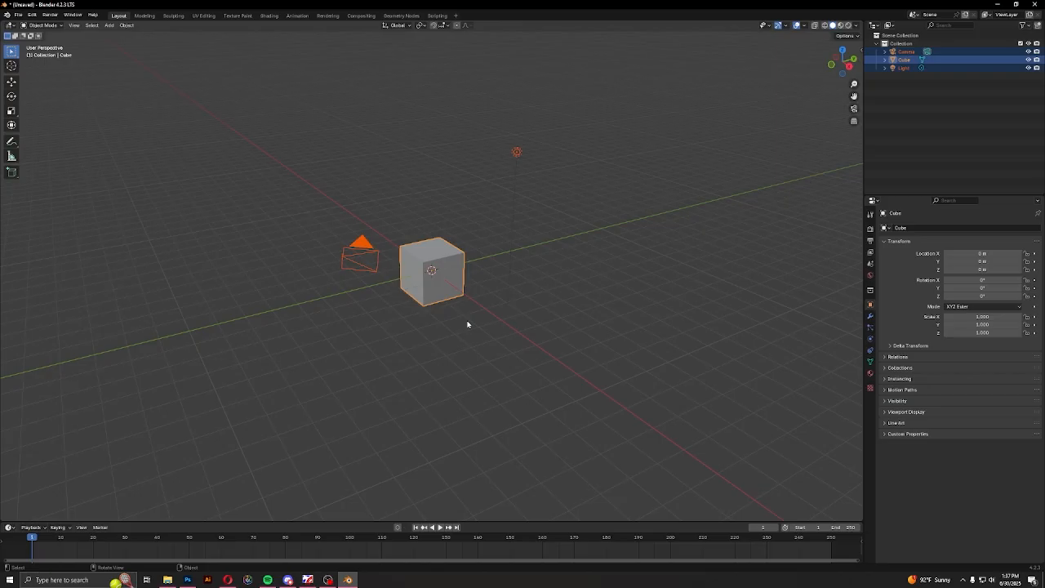
scroll(469, 326, up, 1)
click(229, 579)
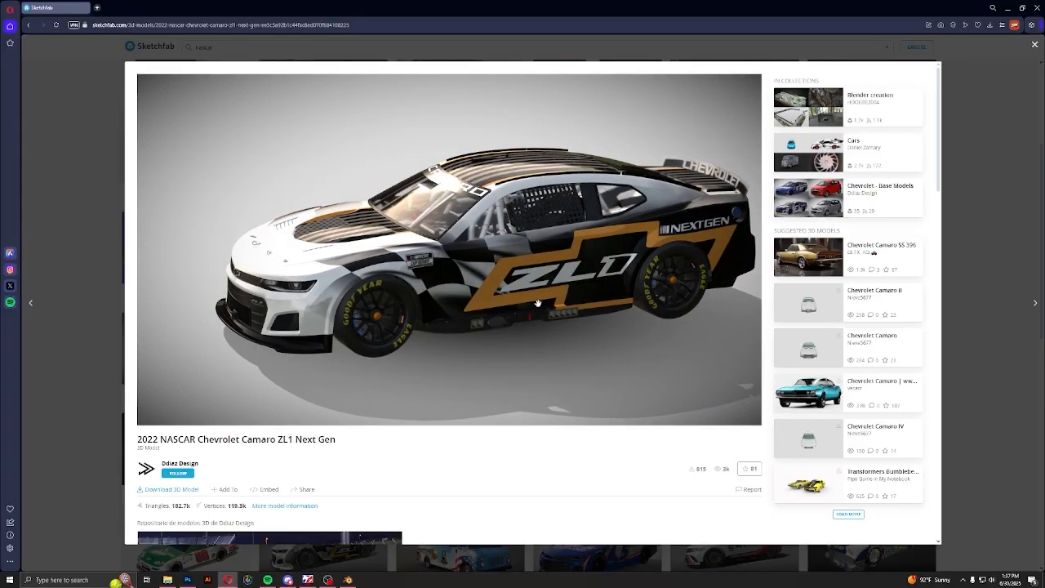
click(348, 579)
middle_drag(443, 293, 493, 242)
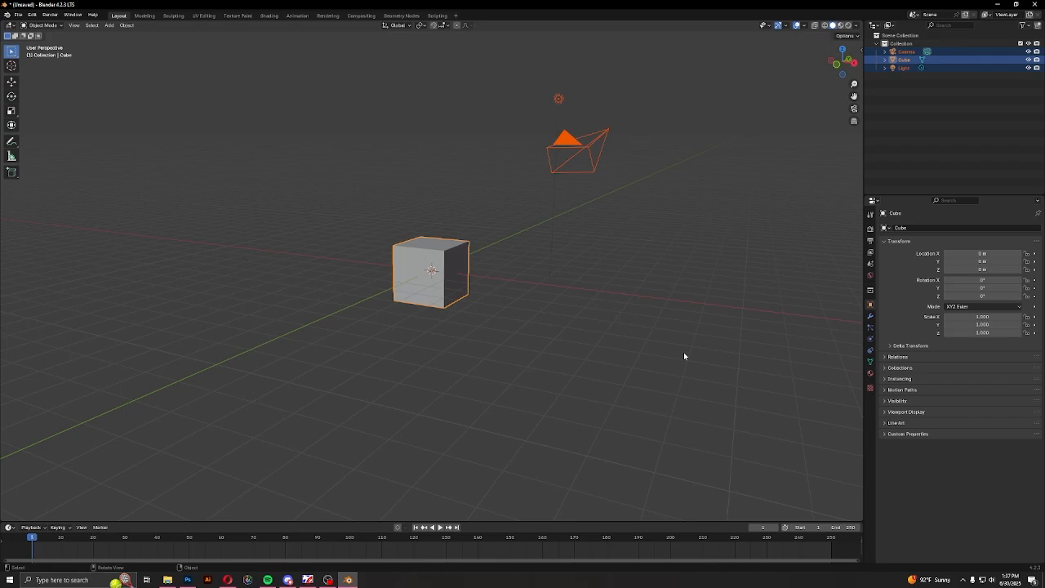
key(Delete)
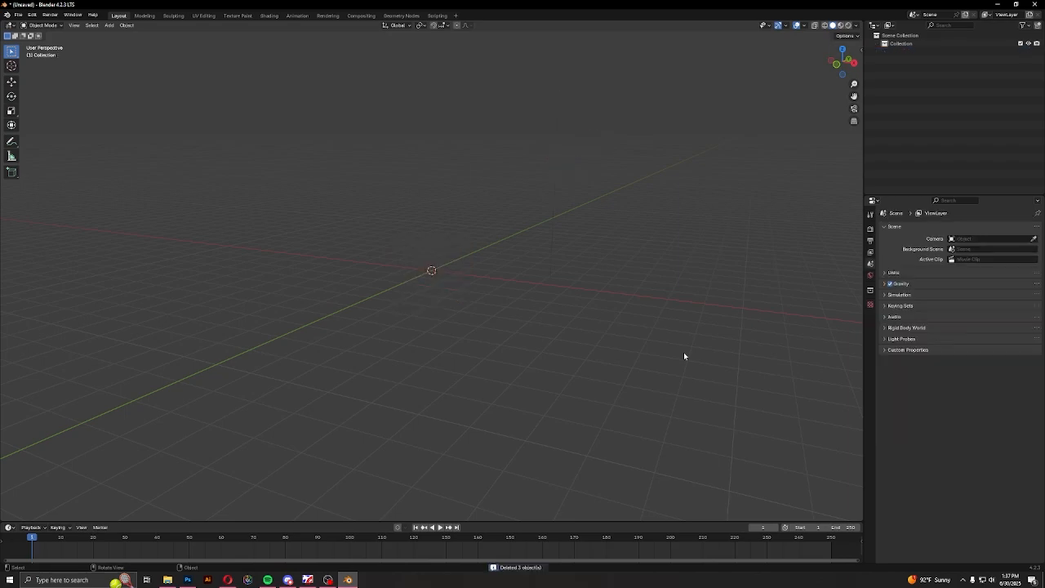
Start an FBX import and show the Downloads folder sorted by date modified, newest first
click(18, 14)
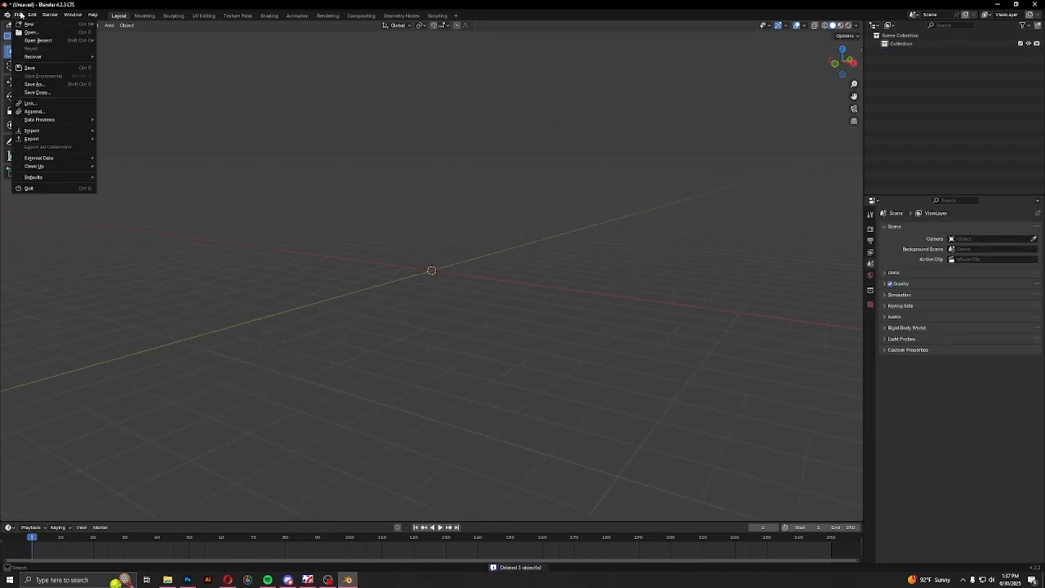
click(18, 15)
click(17, 15)
mouse_move(35, 131)
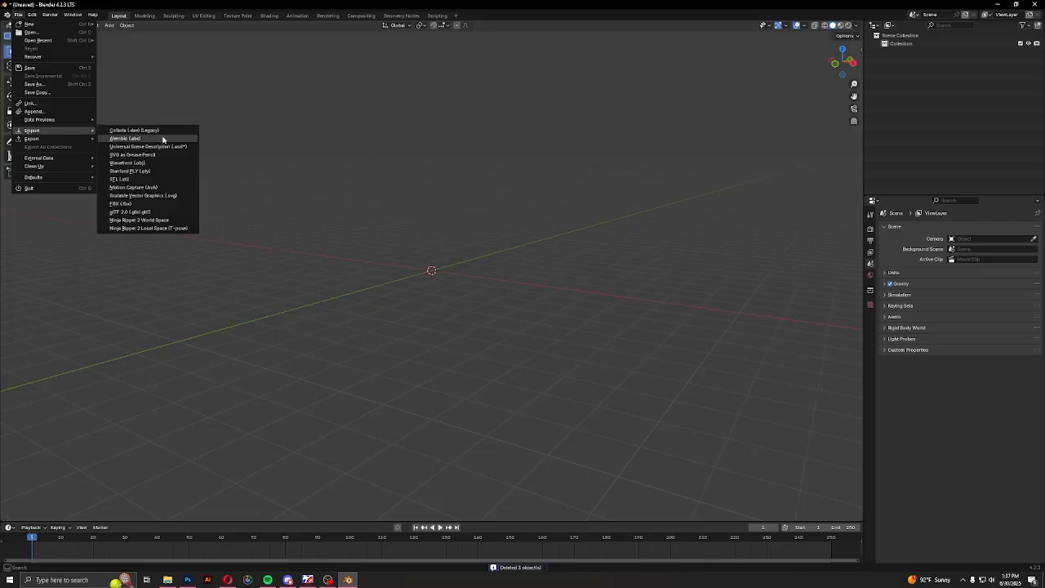
click(147, 207)
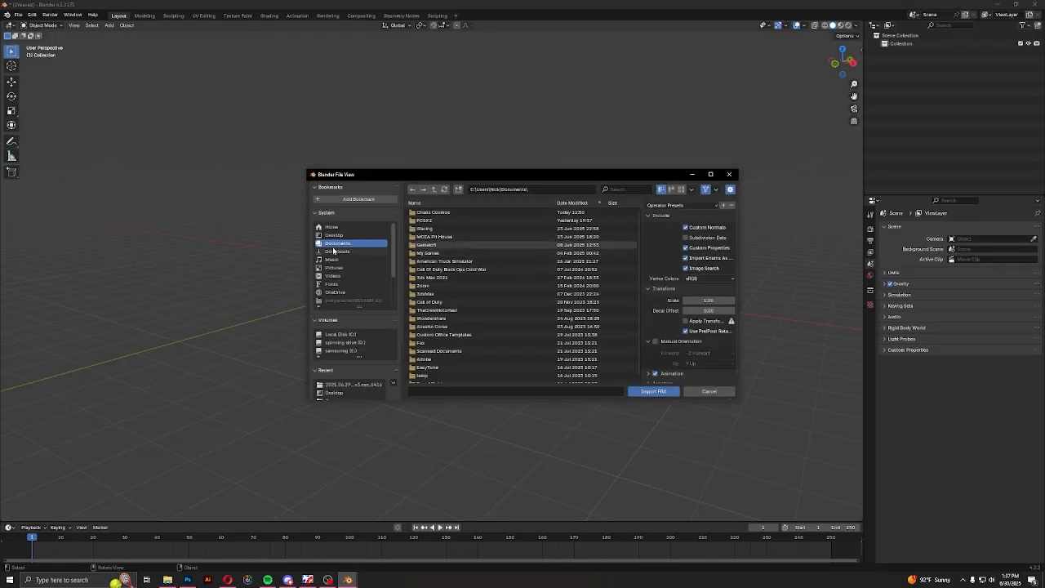
click(351, 250)
click(568, 204)
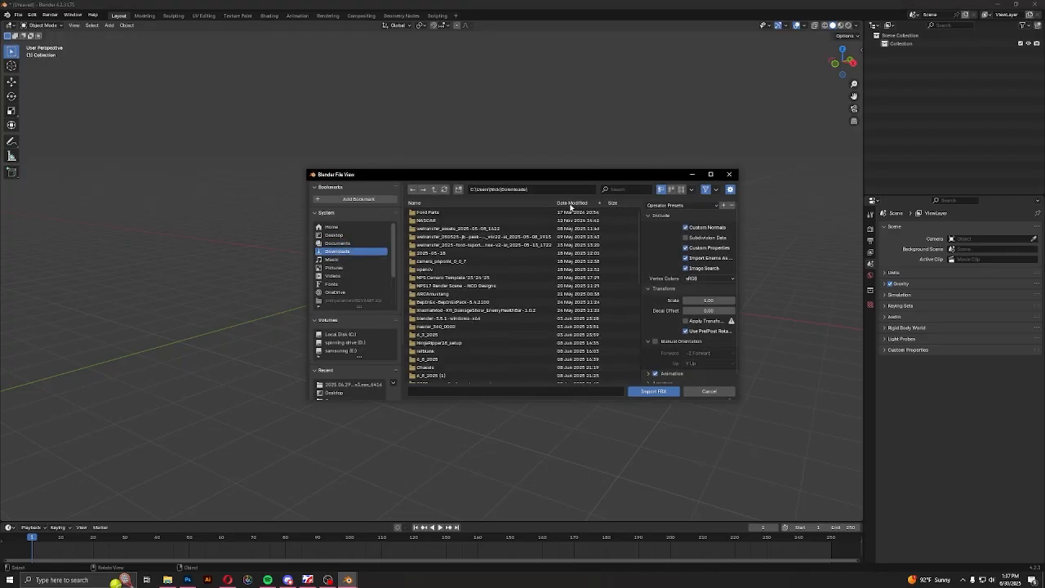
click(577, 202)
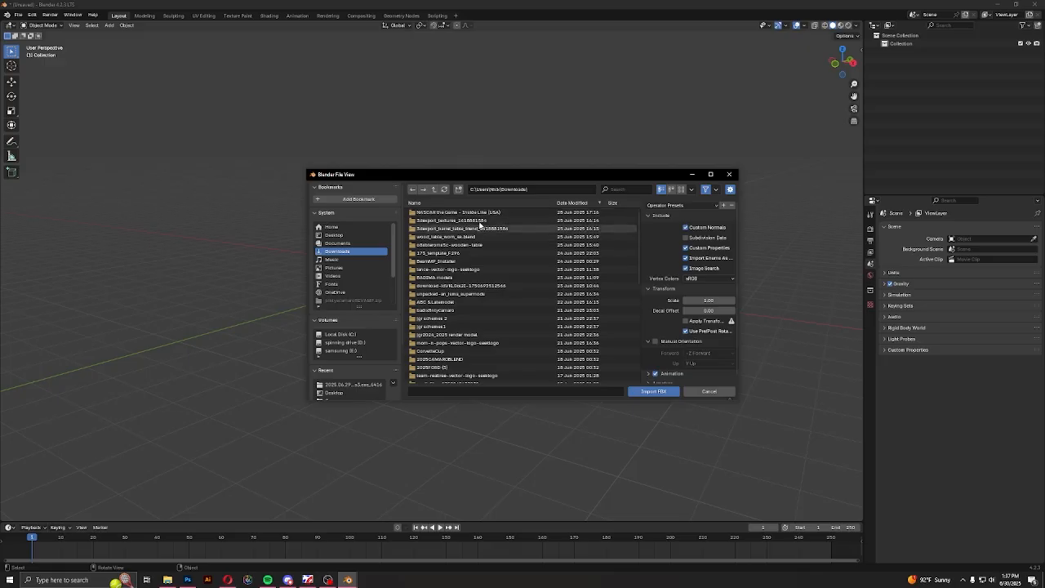
In File Explorer, extract the 2022 NASCAR Chevrolet Camaro ZL1 Next Gen zip into its own folder in Downloads, then return to Blender
click(168, 579)
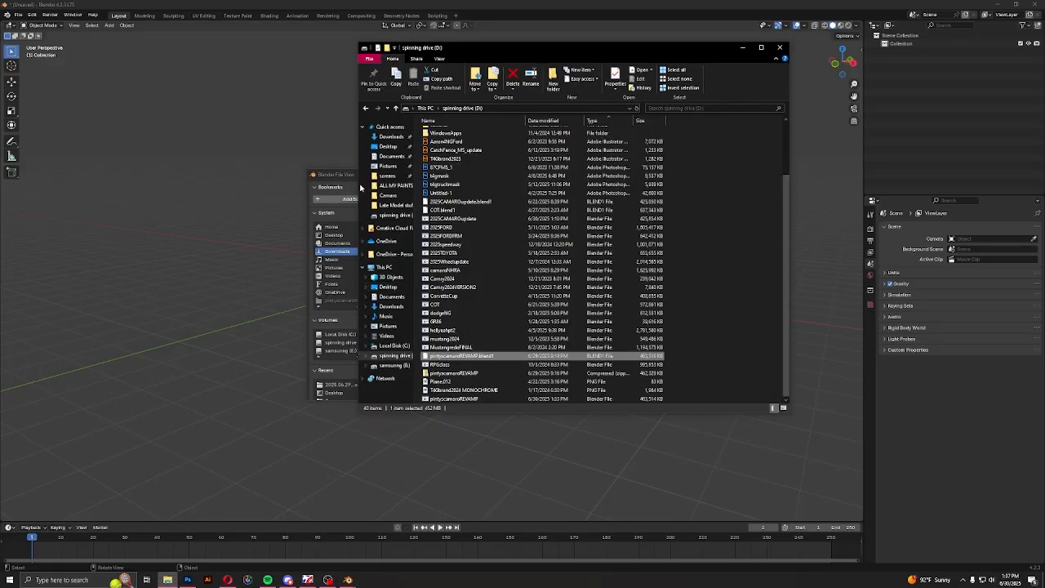
click(391, 306)
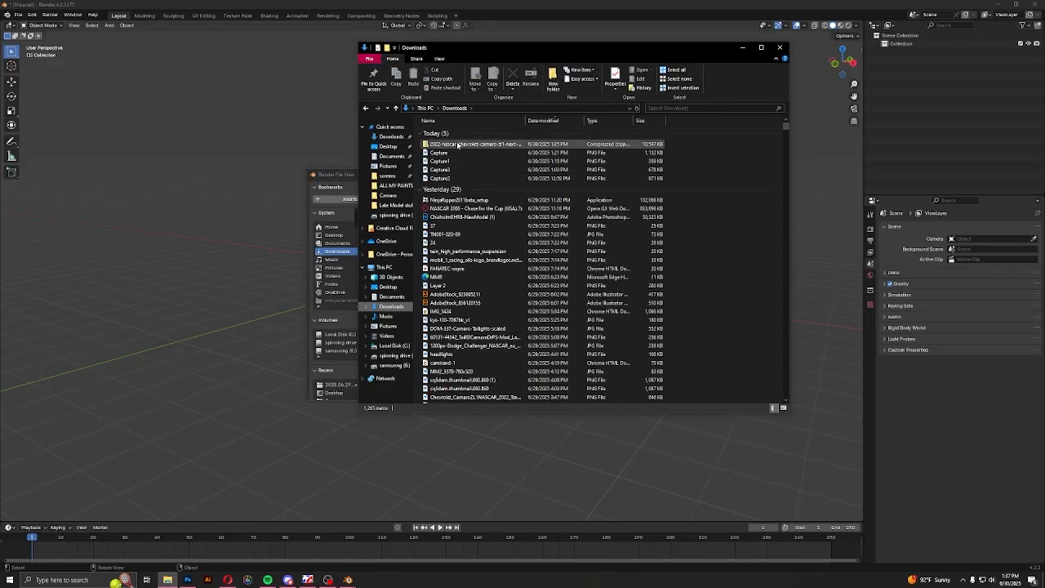
click(458, 145)
click(483, 59)
click(677, 81)
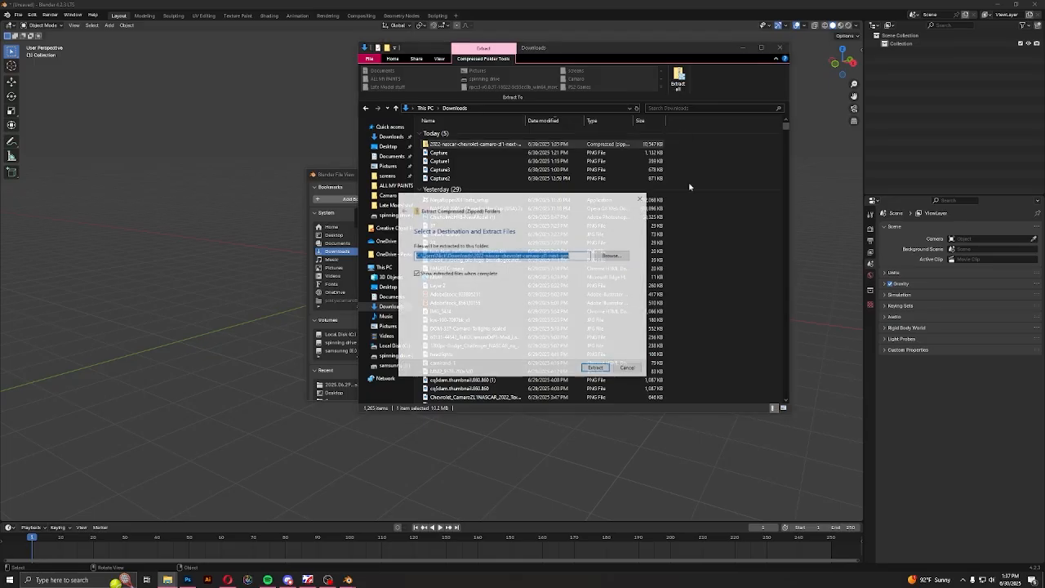
click(600, 368)
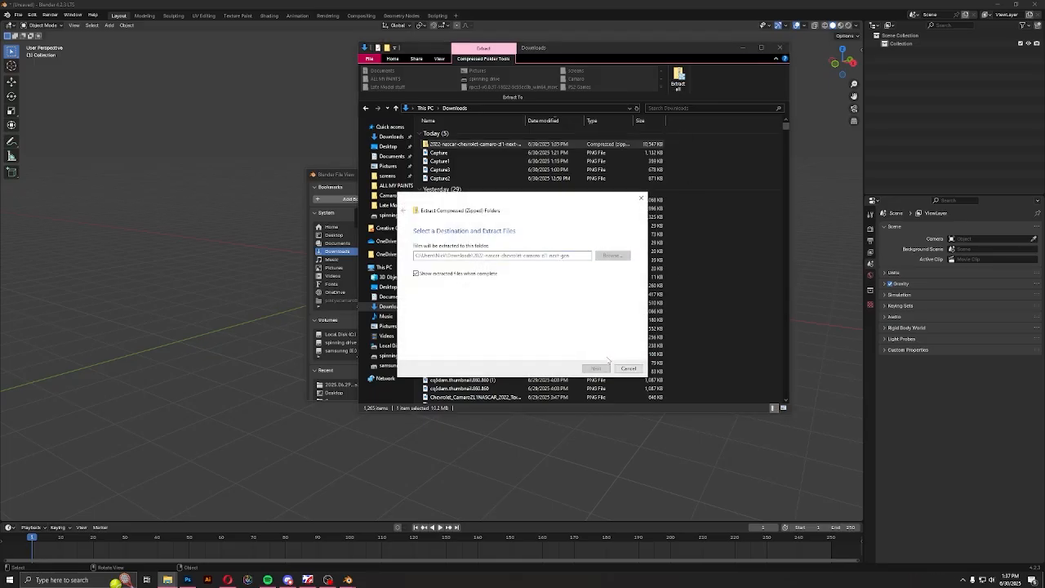
click(789, 59)
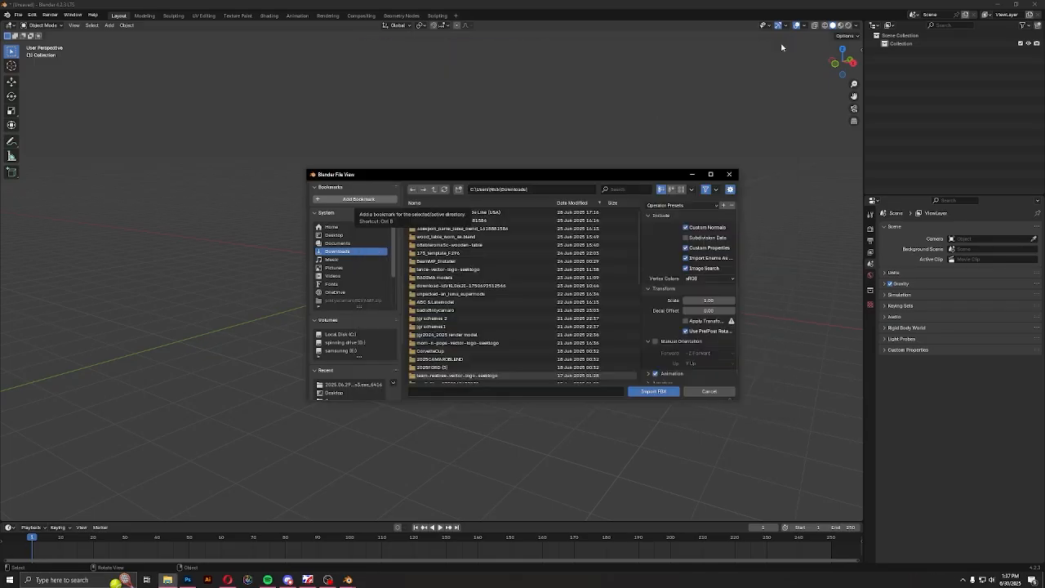
Refresh Downloads in the import browser, open the extracted Camaro folder and check its subfolders for an FBX file
click(356, 253)
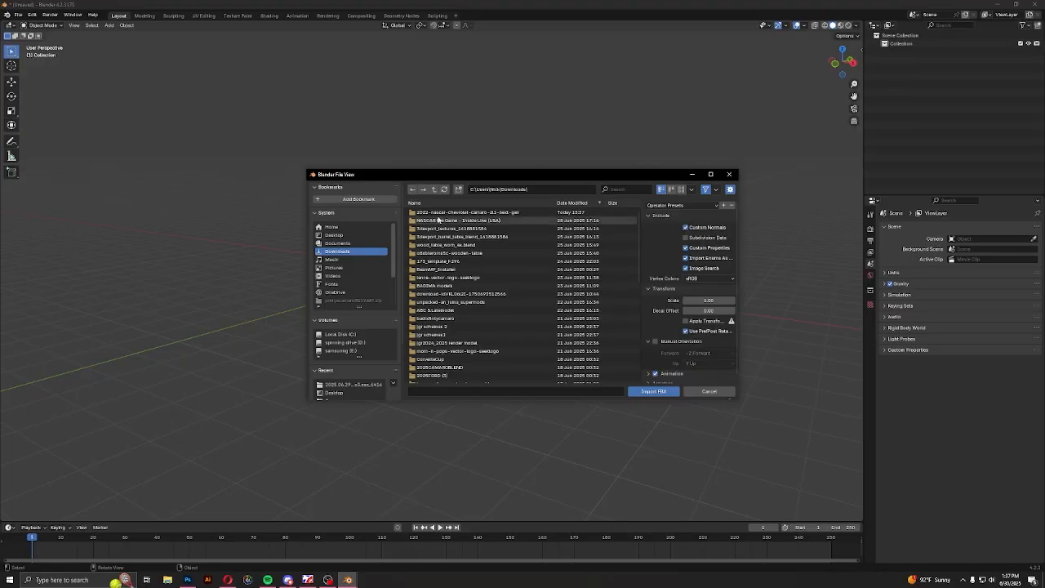
double_click(441, 213)
double_click(435, 219)
key(BackSpace)
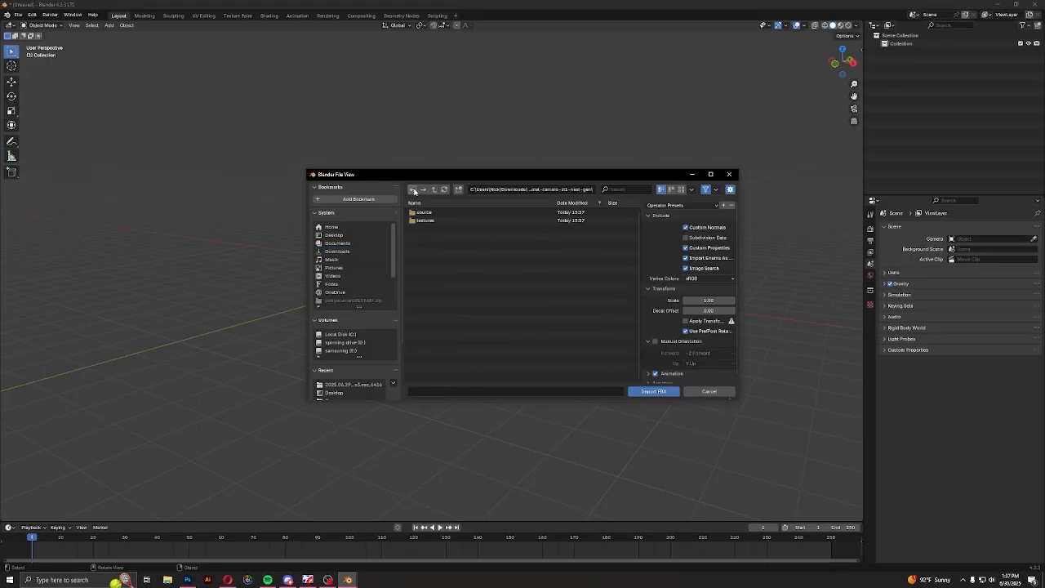
double_click(433, 214)
click(412, 190)
In File Explorer, extract the FINAL_MODEL_5 archive inside the Camaro's source folder into a FINAL_MODEL_5 subfolder, then close the window
key(super+e)
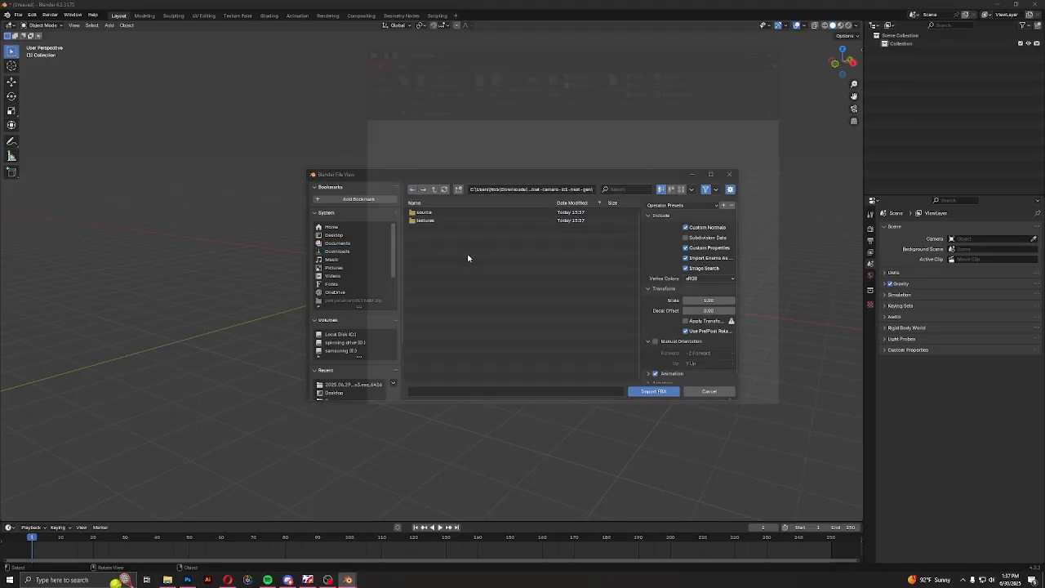
double_click(450, 144)
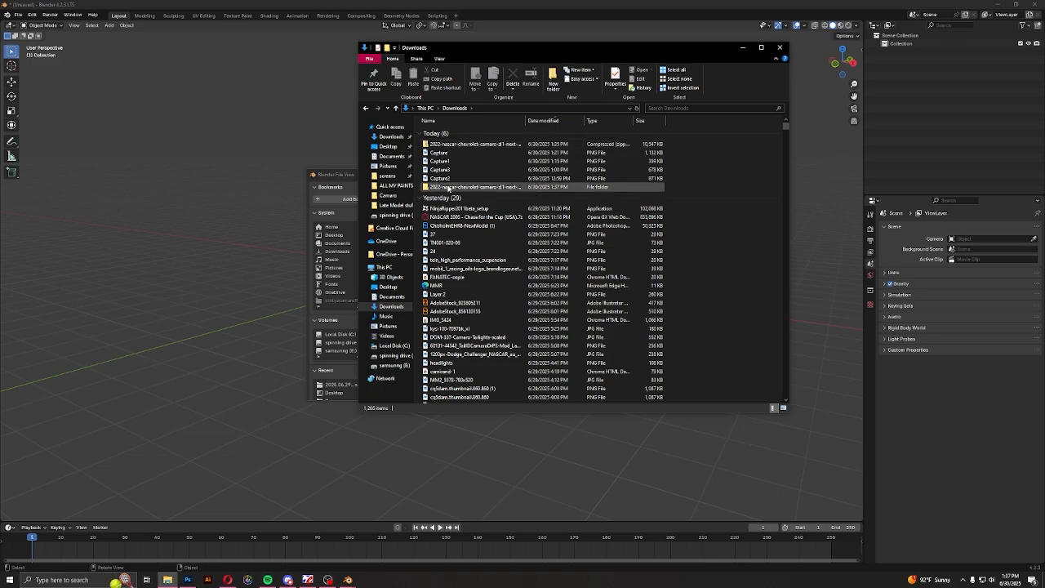
double_click(447, 142)
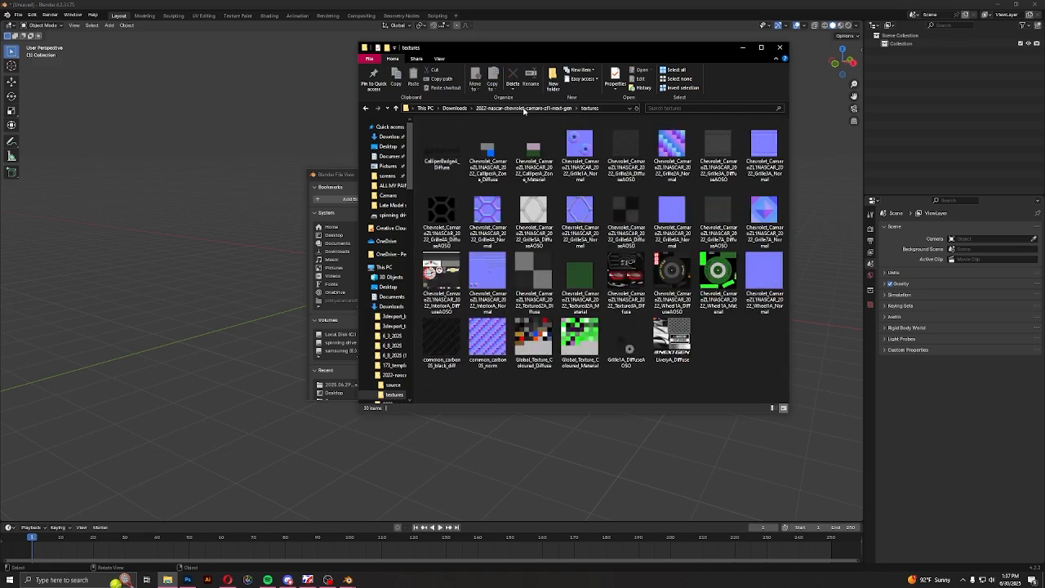
click(523, 109)
double_click(445, 135)
right_click(451, 133)
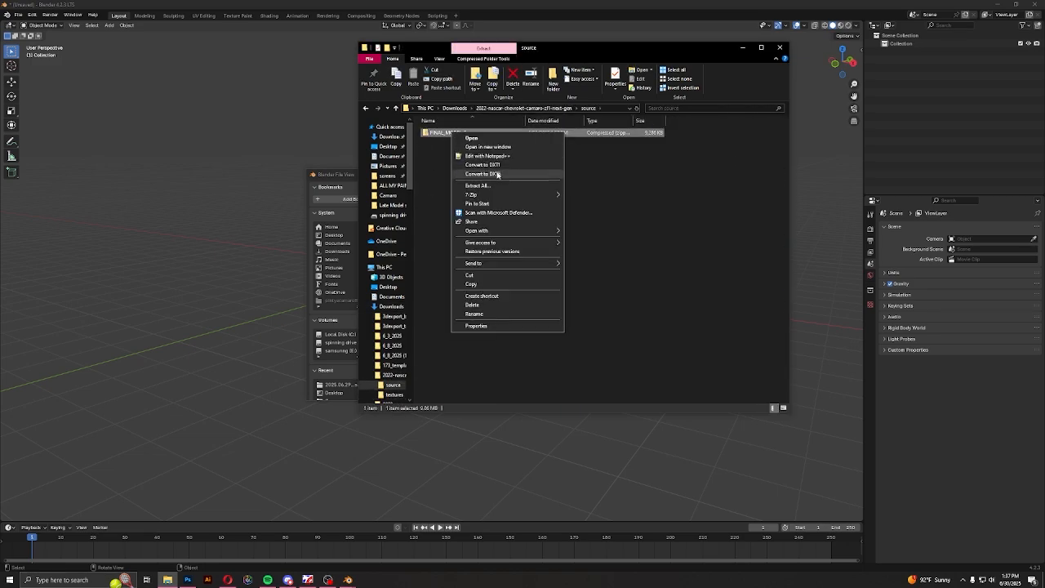
mouse_move(507, 194)
click(593, 213)
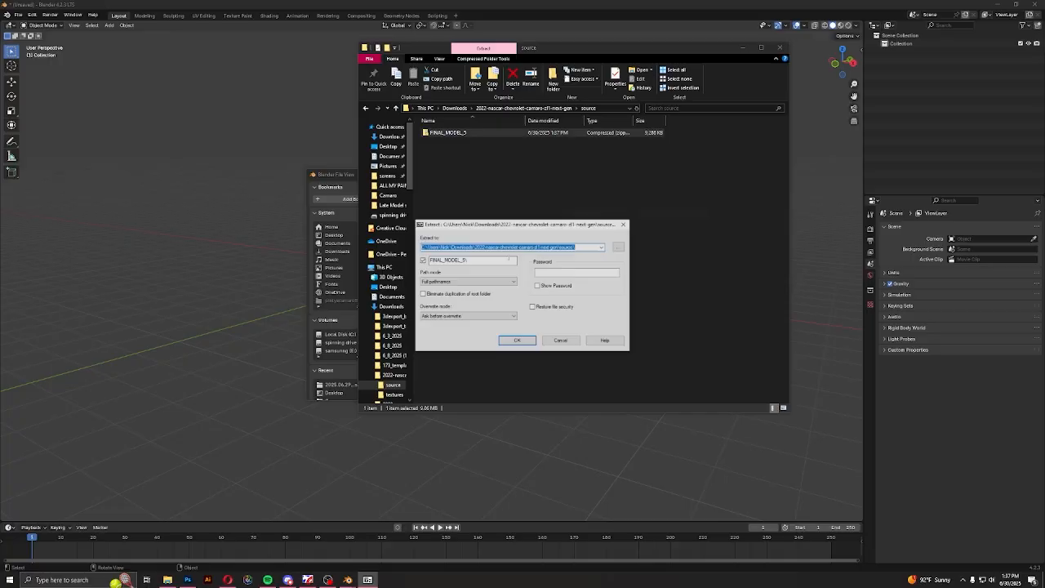
click(518, 340)
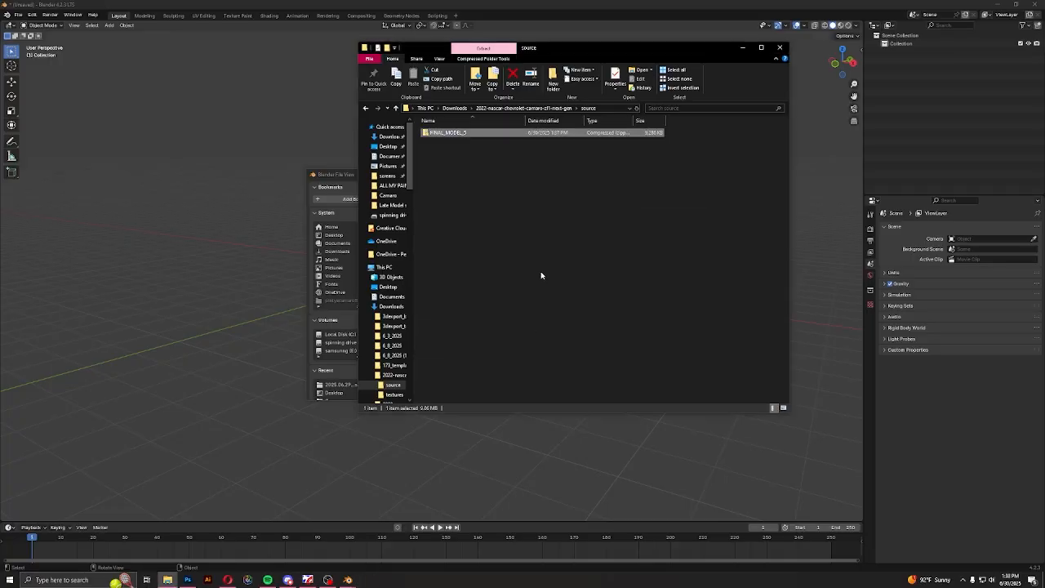
click(779, 48)
Import FINAL_MODEL_5.fbx from the source folder's FINAL_MODEL_5 subfolder
double_click(438, 214)
double_click(436, 214)
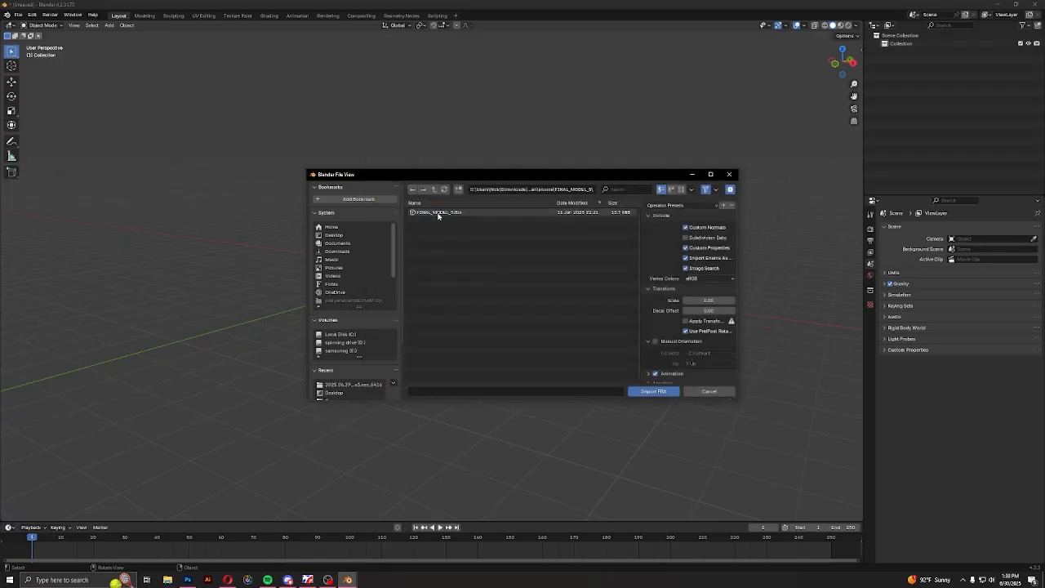
double_click(439, 214)
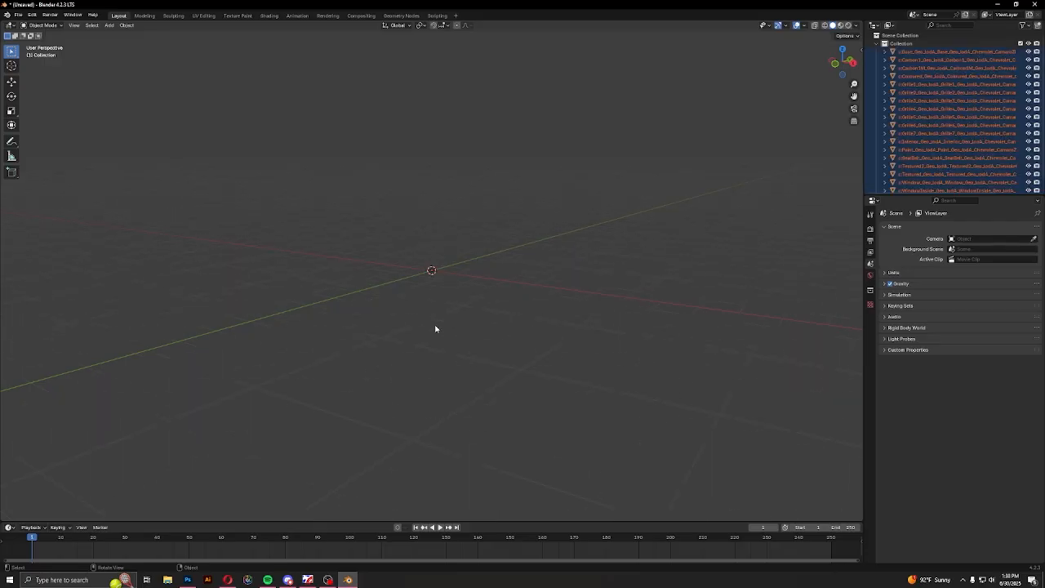
Scale all imported car parts up to about 1.65 and deselect them
click(13, 83)
key(s)
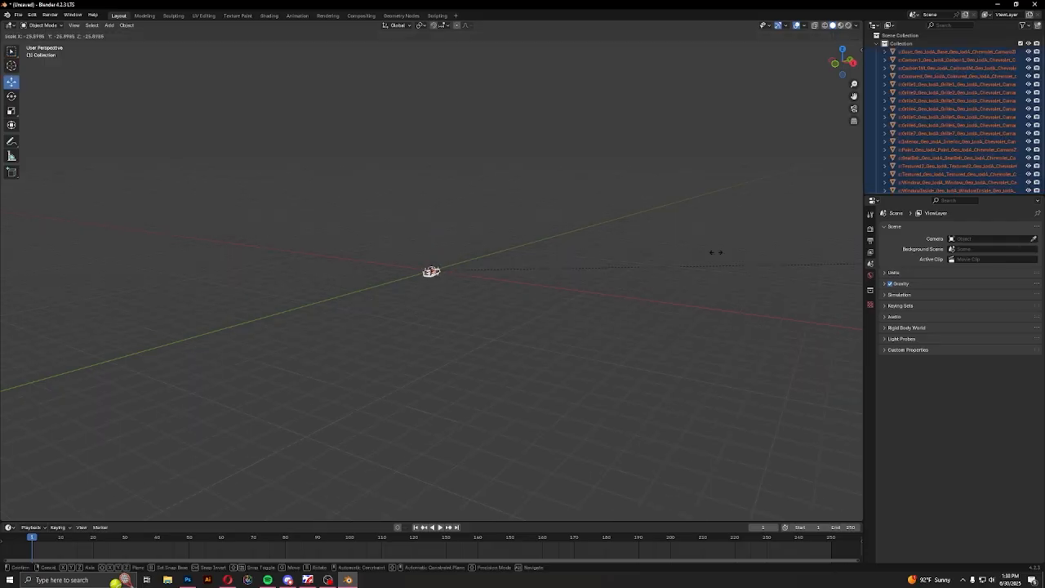
click(6, 266)
key(s)
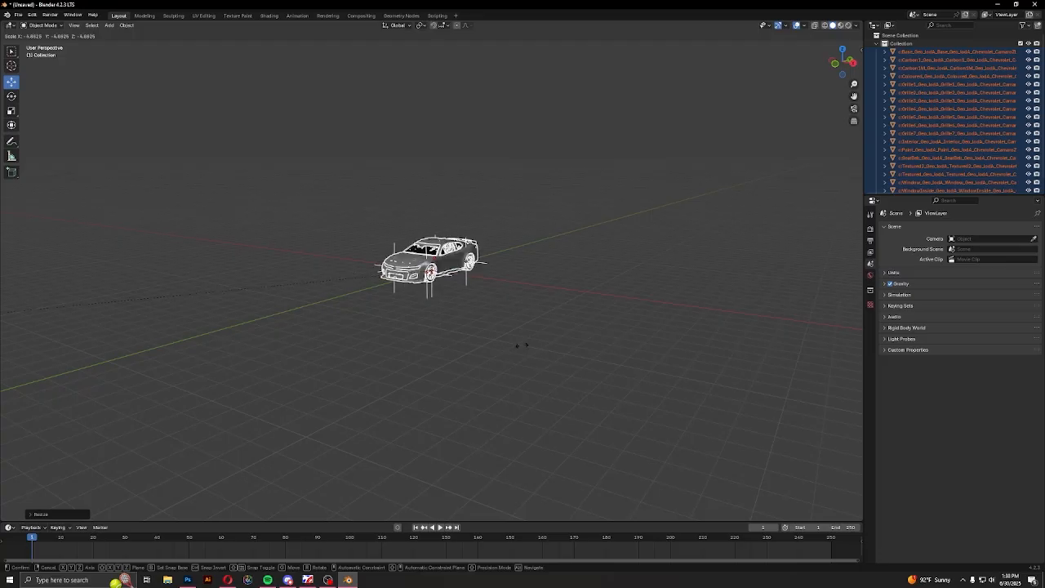
click(437, 292)
middle_drag(437, 291, 573, 306)
click(611, 442)
Collapse the car's collection in the outliner and switch the viewport to Material Preview shading
scroll(392, 314, down, 2)
middle_drag(386, 307, 518, 285)
scroll(370, 266, up, 4)
scroll(518, 285, down, 4)
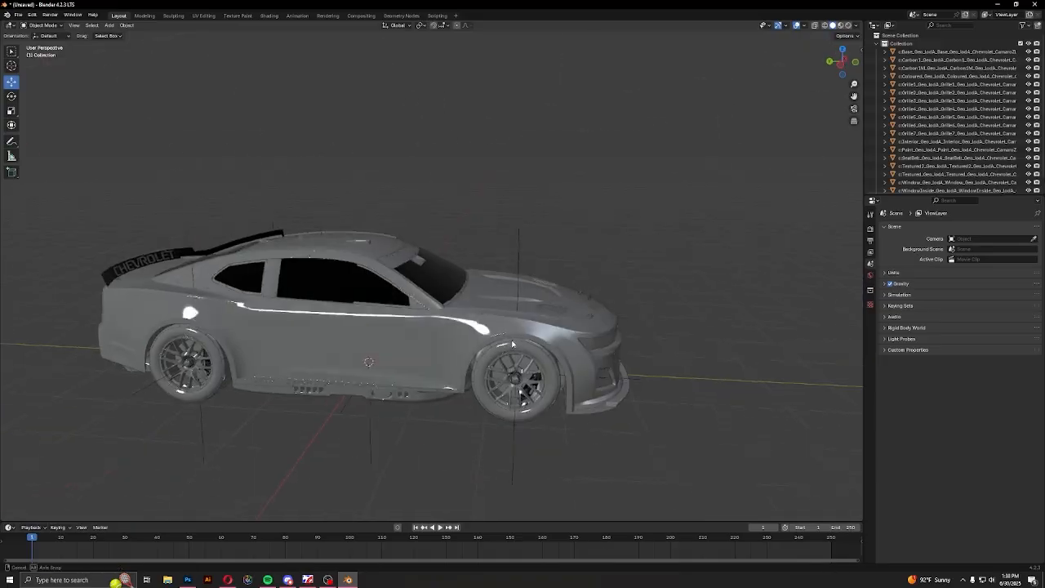
middle_drag(441, 294, 471, 302)
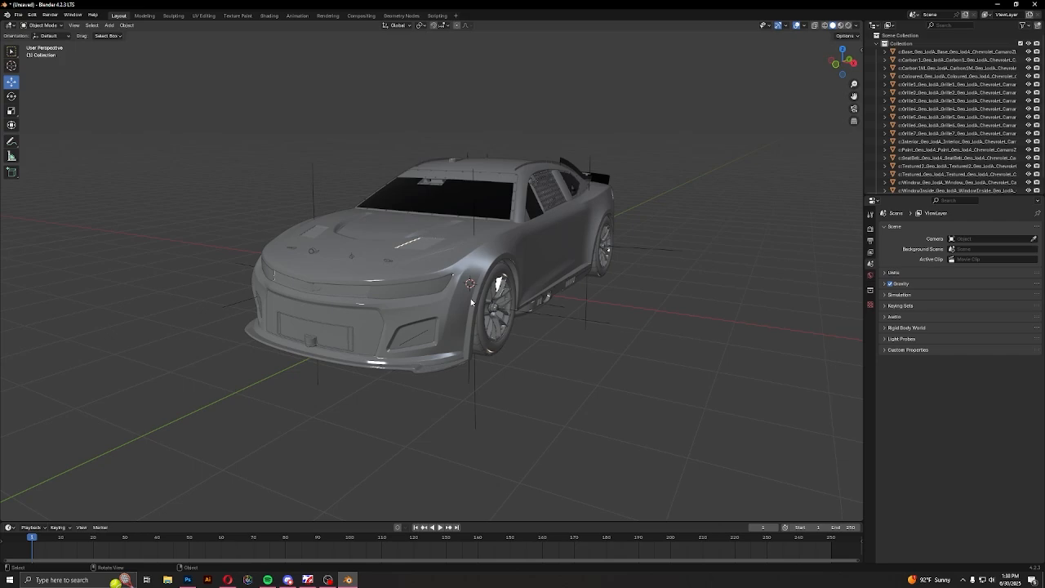
click(879, 43)
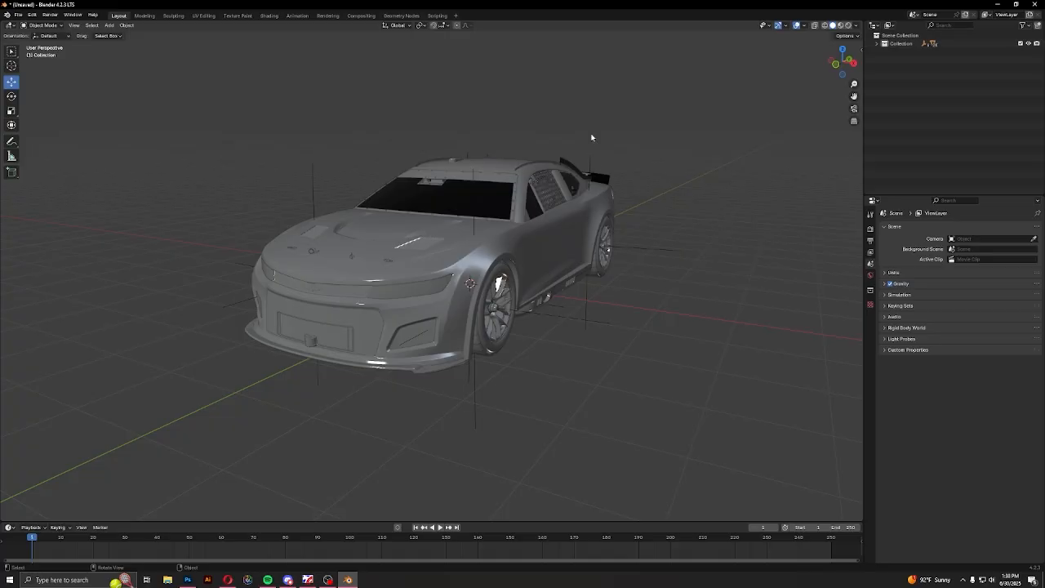
click(841, 25)
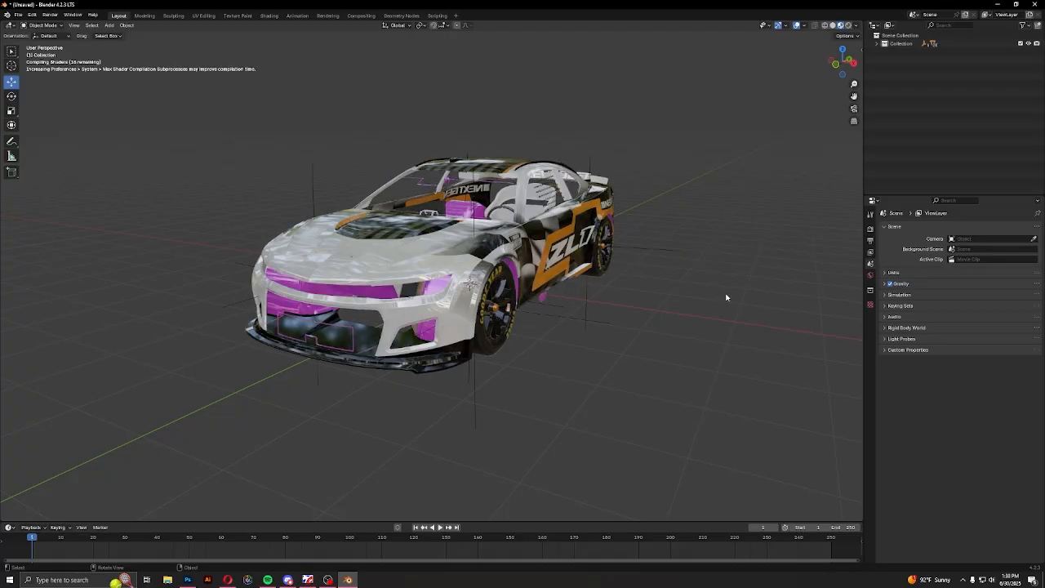
Select the car's base mesh at the pink front wheel arch and inspect its material's Base Color image settings
middle_drag(715, 311, 537, 180)
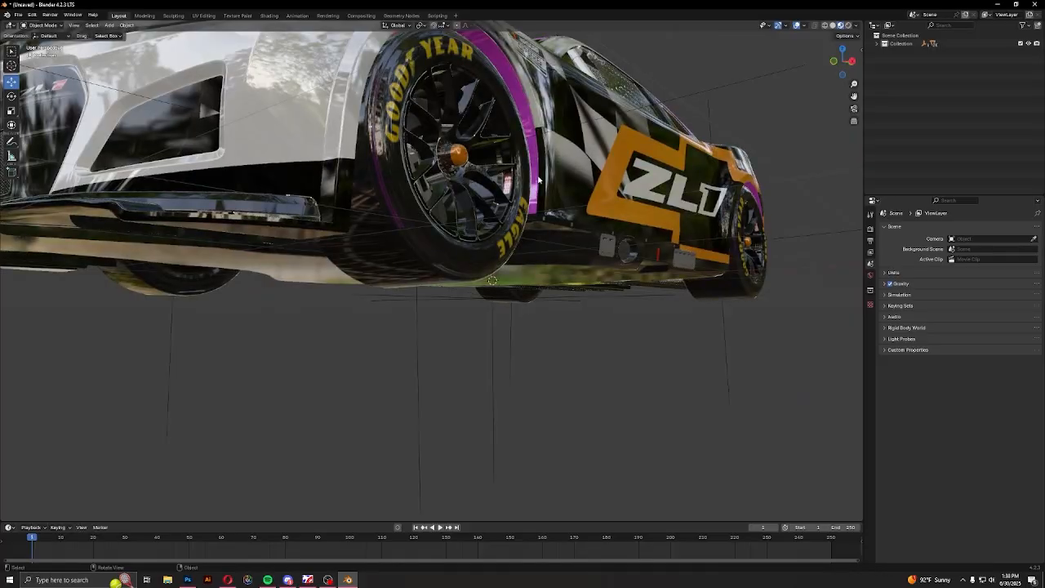
click(524, 113)
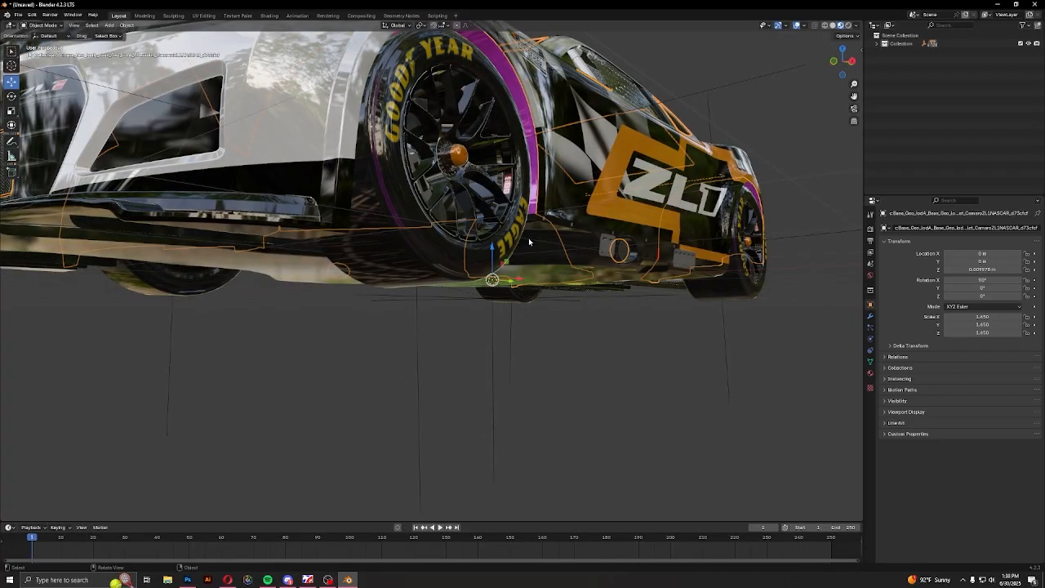
click(870, 376)
click(887, 314)
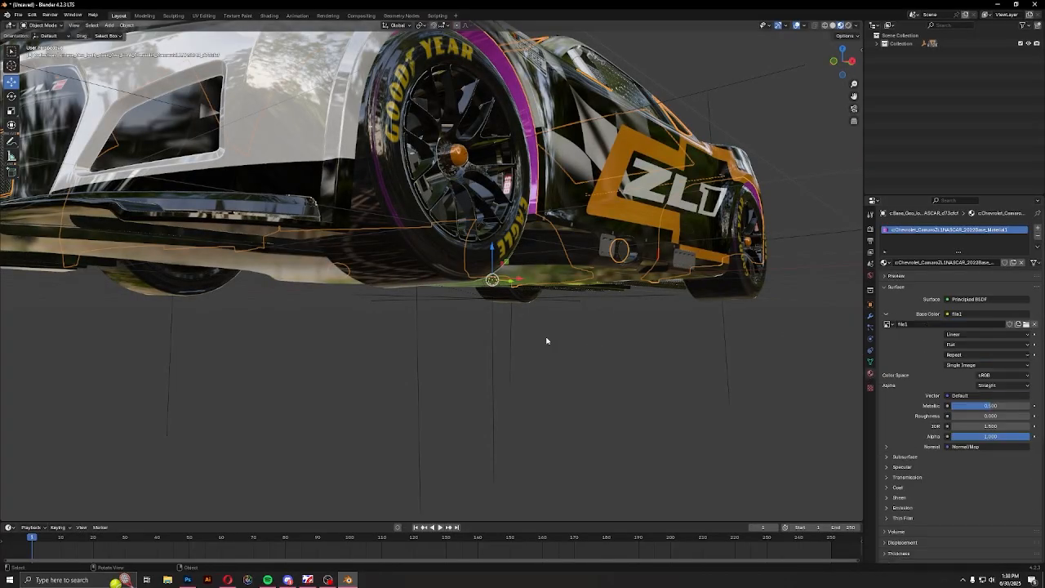
middle_drag(547, 340, 545, 364)
scroll(545, 364, down, 9)
middle_drag(628, 378, 533, 373)
scroll(534, 373, up, 6)
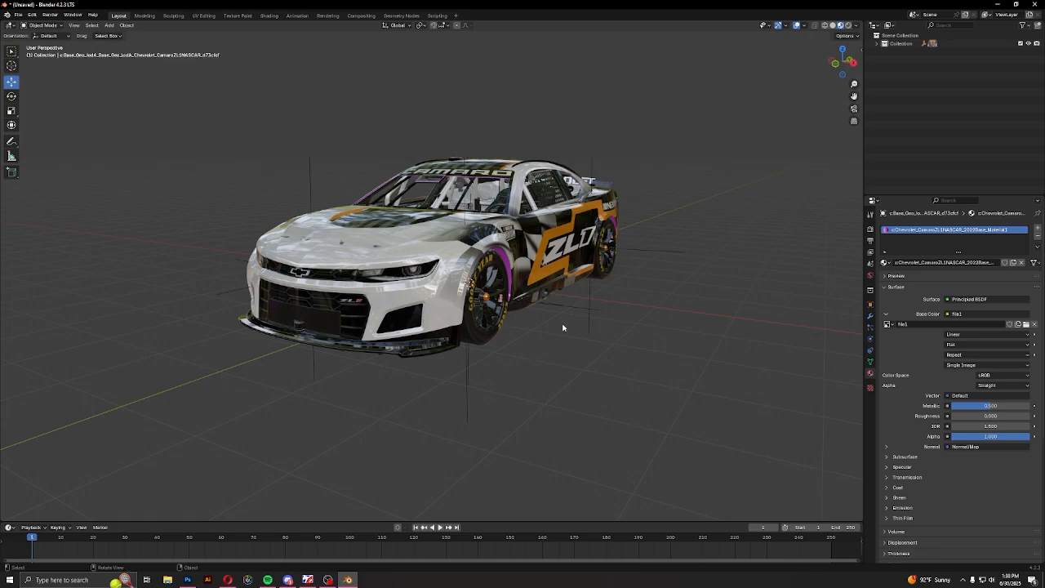
Add a new collection directly under the Scene Collection
mouse_move(513, 338)
middle_down()
mouse_move(552, 331)
mouse_move(684, 346)
mouse_move(408, 331)
mouse_move(492, 324)
mouse_move(496, 335)
middle_up()
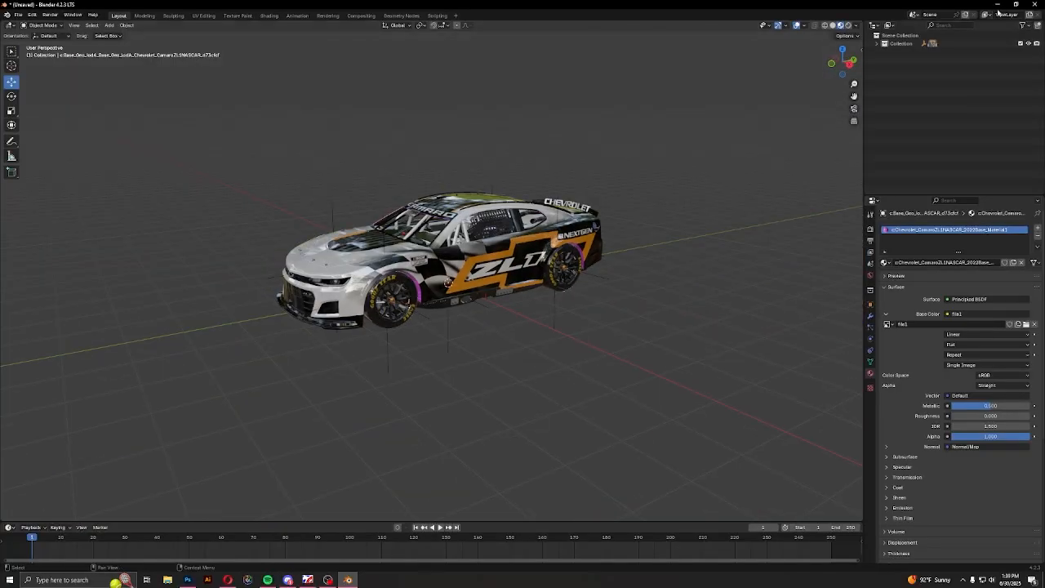
click(900, 35)
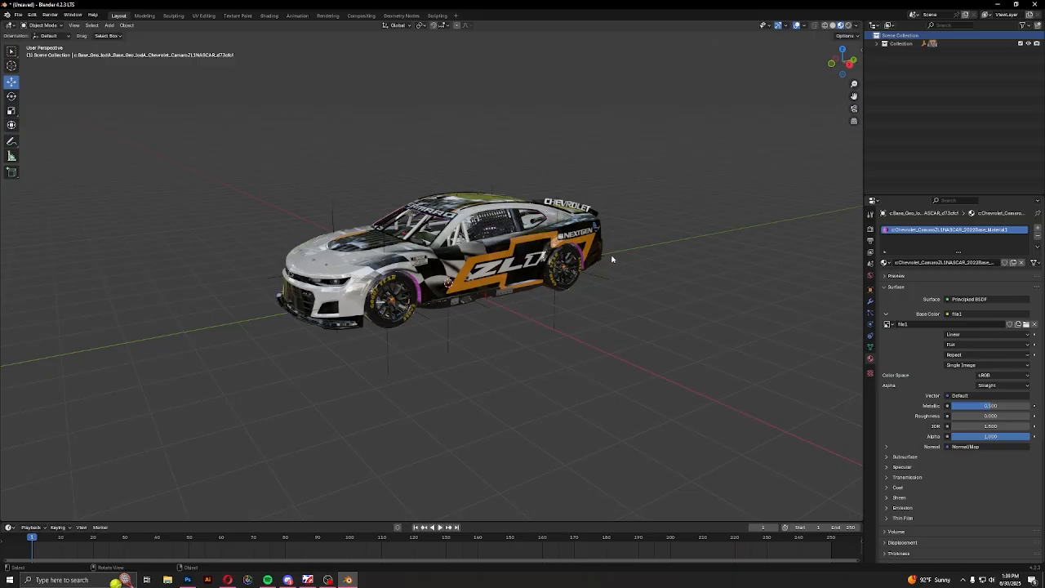
click(884, 44)
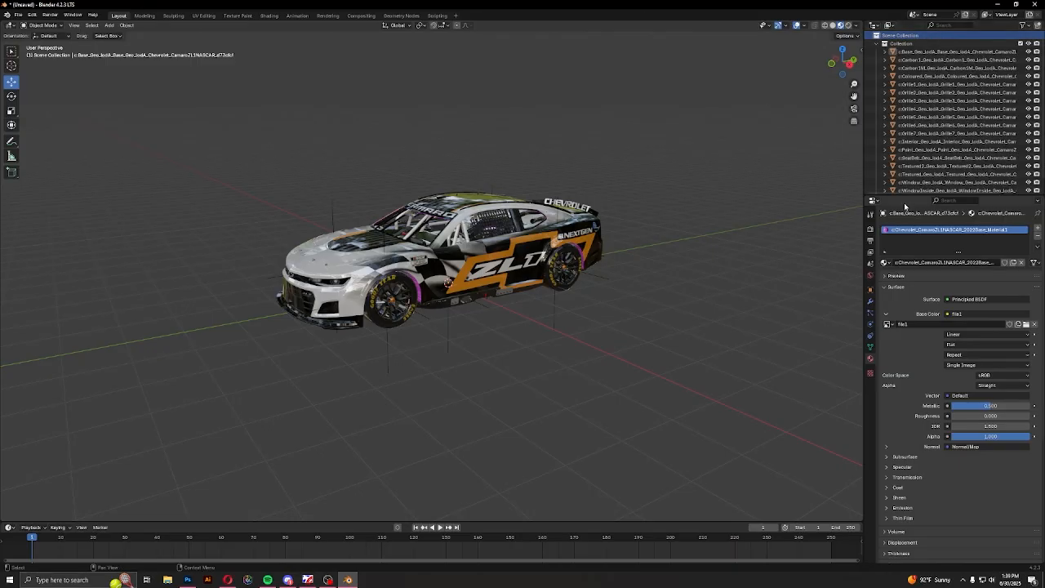
click(884, 43)
right_click(884, 38)
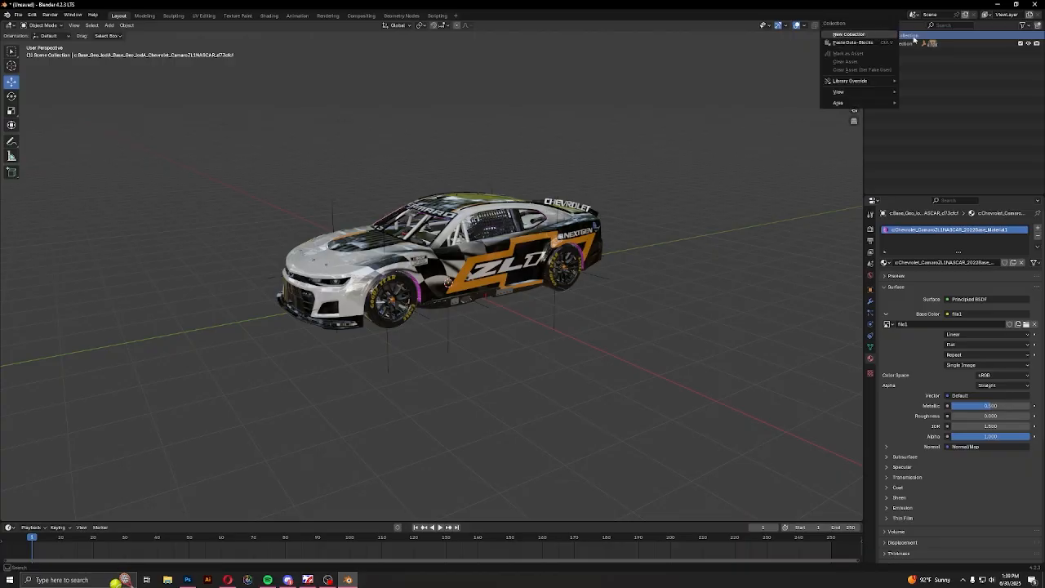
right_click(913, 40)
right_click(879, 38)
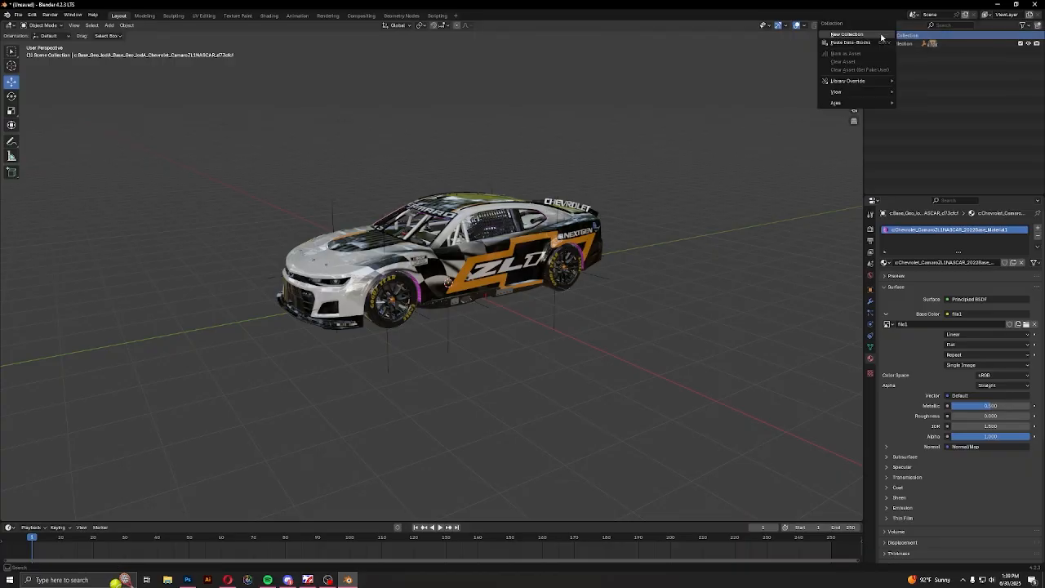
click(867, 36)
click(893, 53)
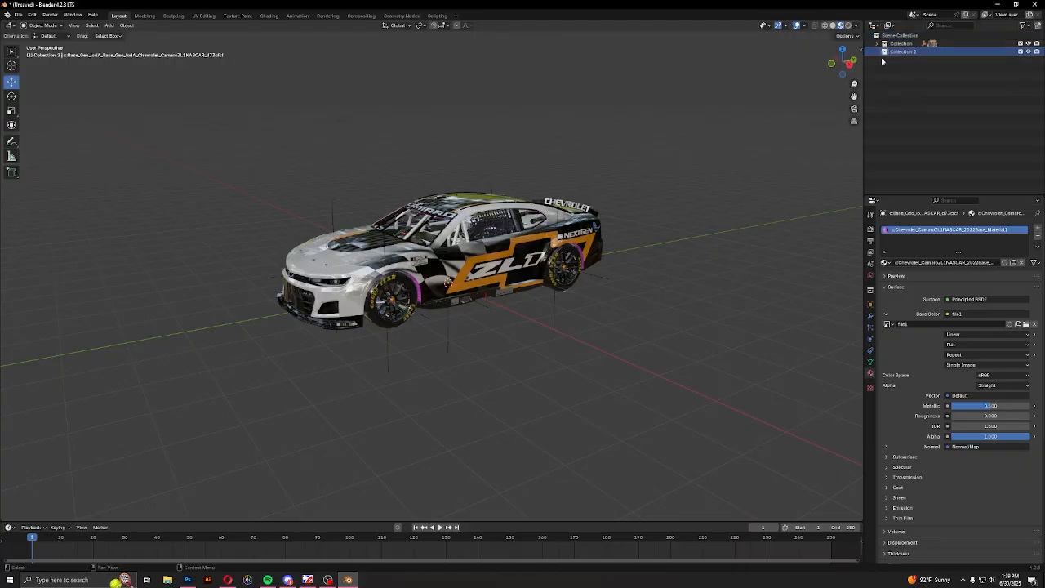
Rename the new collection as Scene and the car's collection as Car, and make the Scene collection active
double_click(915, 52)
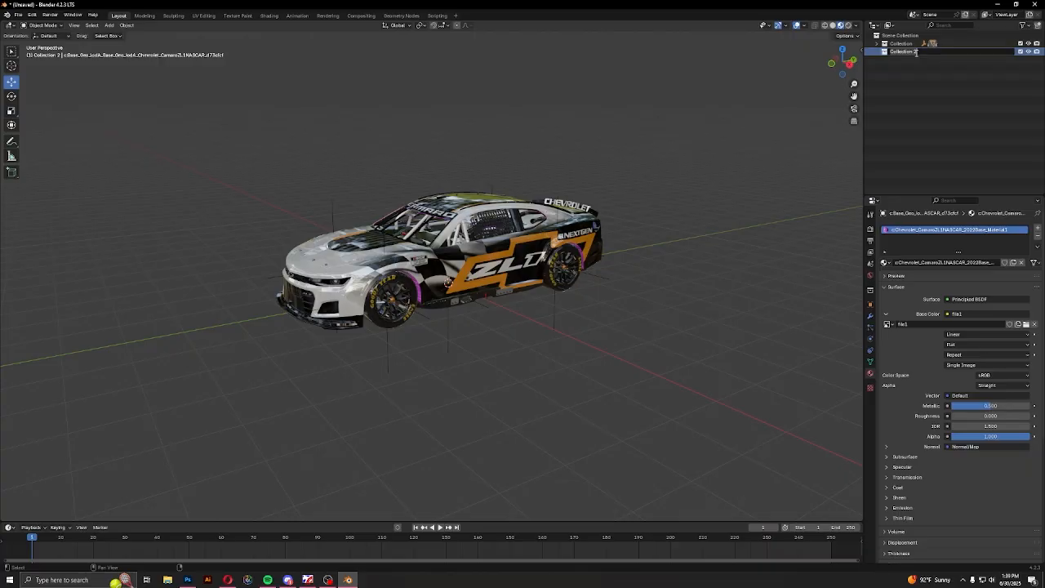
text(Scene)
key(Return)
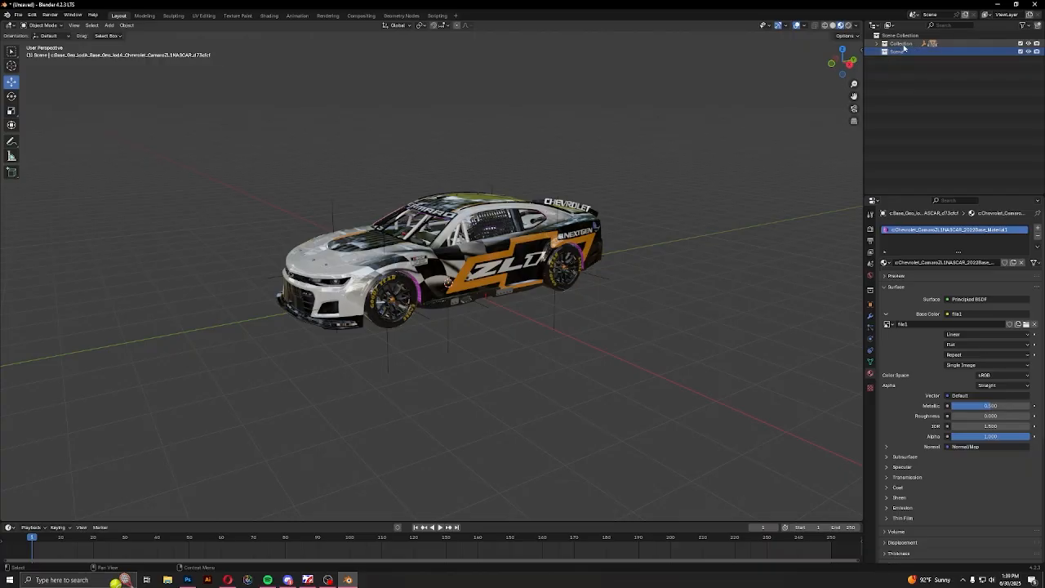
click(902, 43)
text(Car)
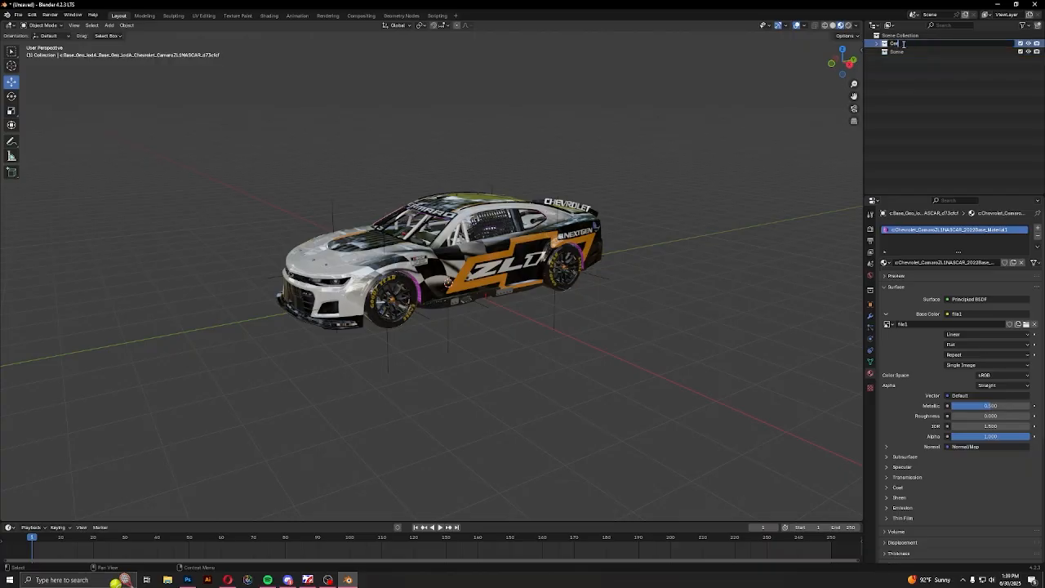
click(901, 52)
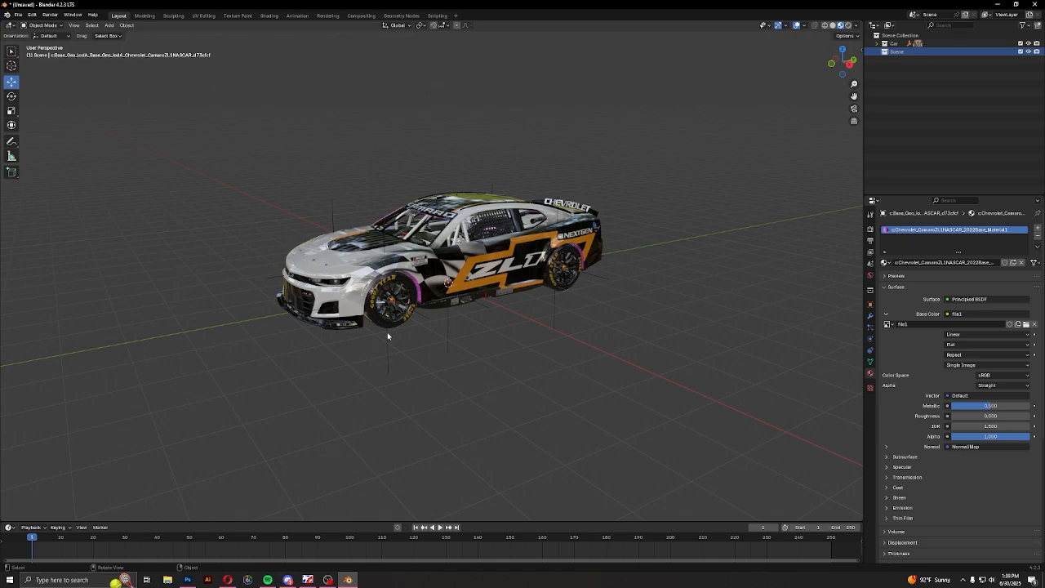
Add a plane mesh to the Scene collection and scale it up to about 19.78 as a ground beneath the car
middle_drag(436, 322, 455, 333)
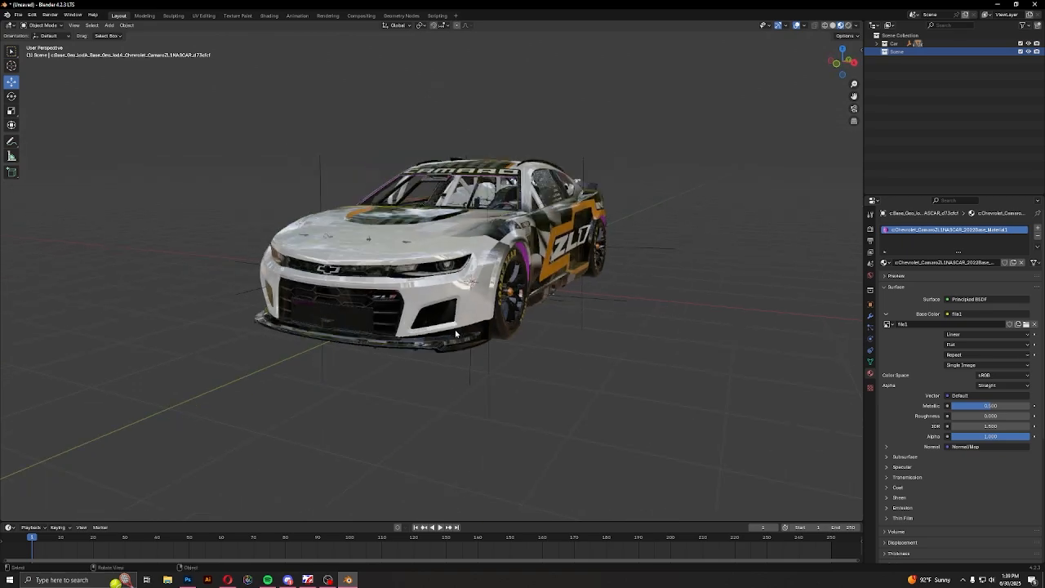
right_click(455, 329)
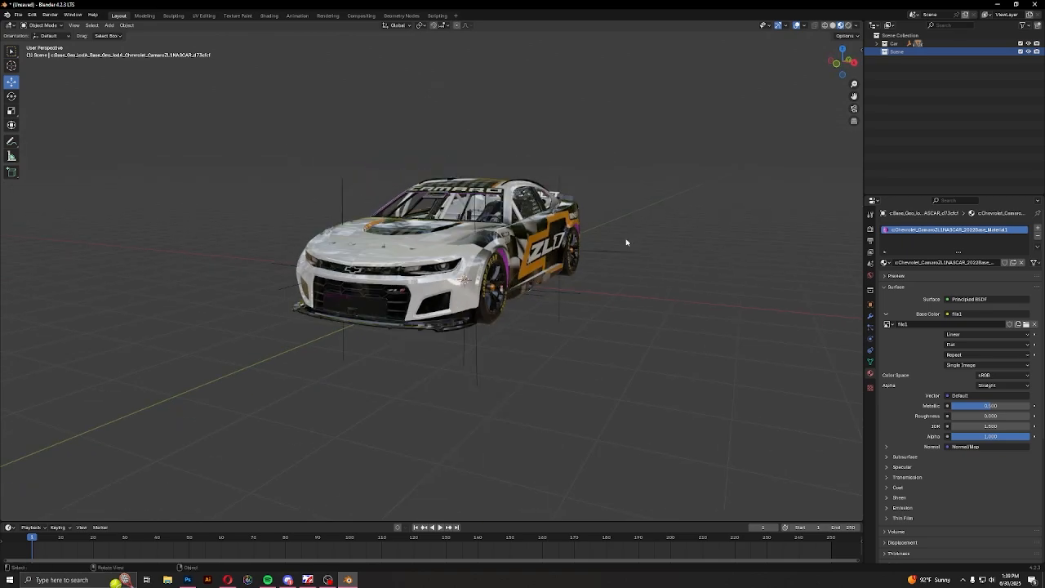
key(shift+a)
key(shift+a)
mouse_move(350, 285)
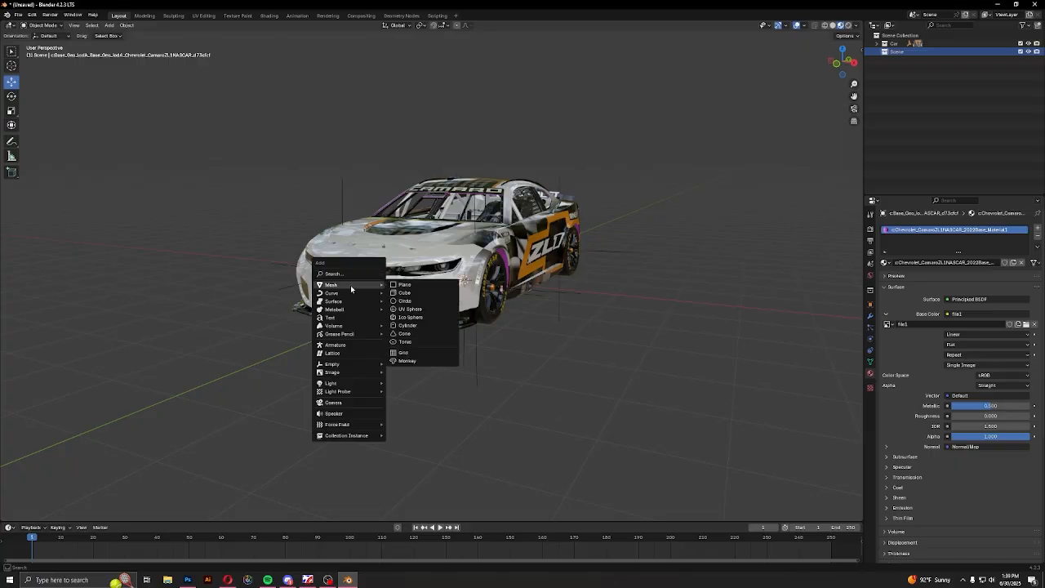
click(404, 285)
middle_drag(498, 318, 443, 322)
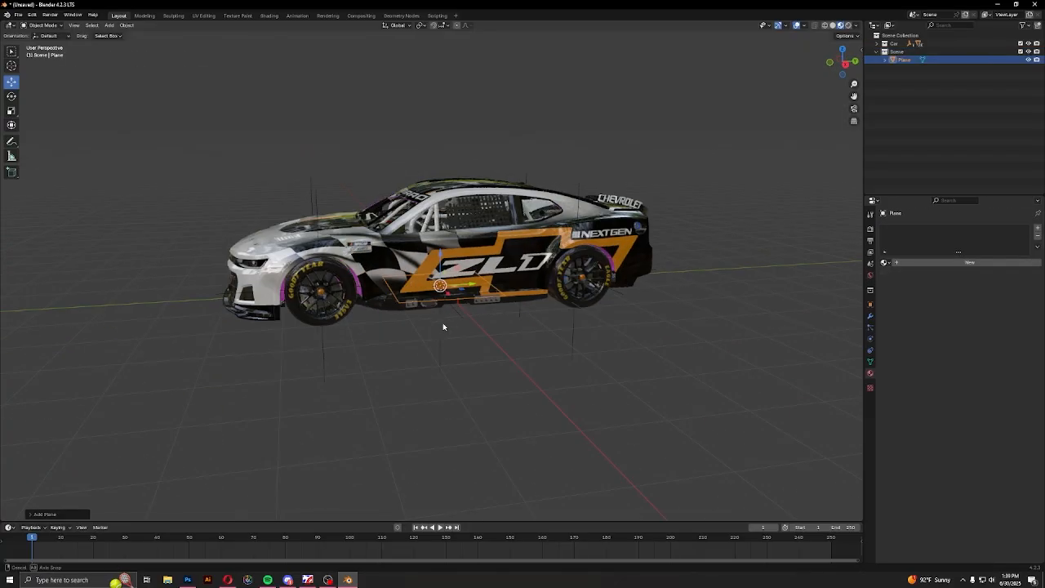
key(s)
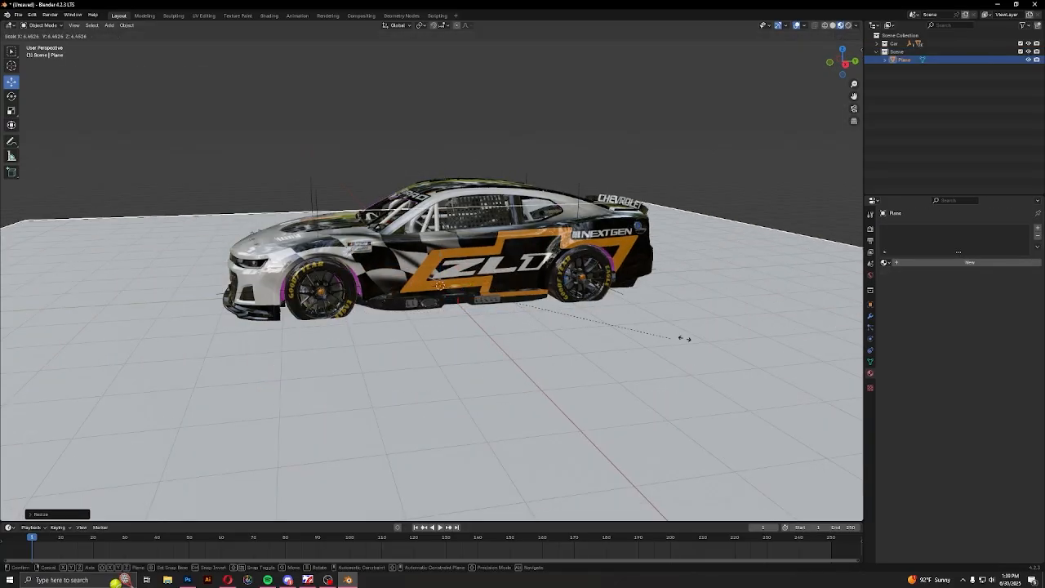
click(797, 349)
Examine up close how the car's tyres meet the ground plane
scroll(445, 340, down, 6)
middle_drag(445, 340, 477, 319)
scroll(533, 334, up, 6)
scroll(476, 319, up, 4)
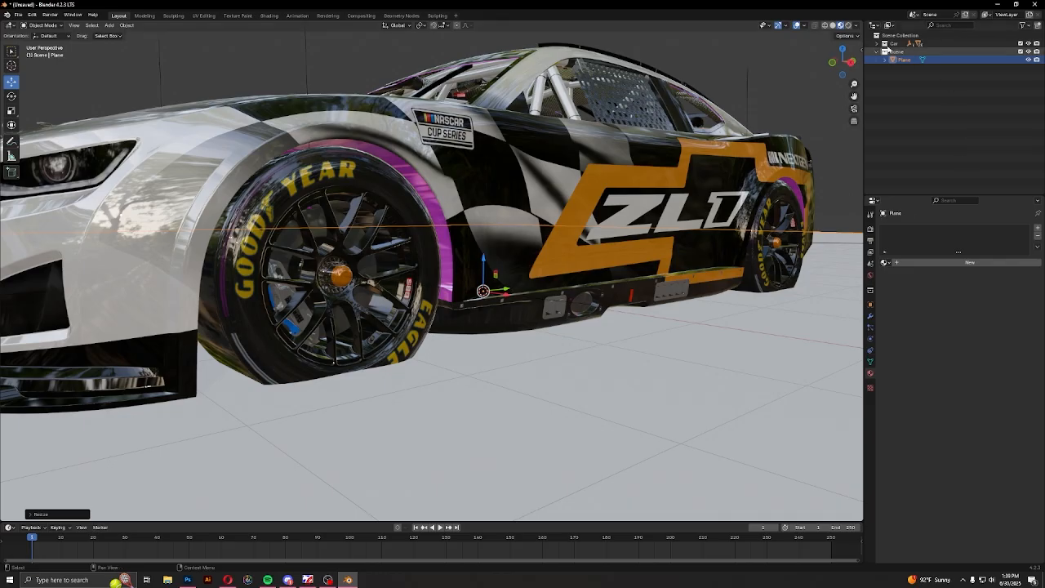
click(904, 88)
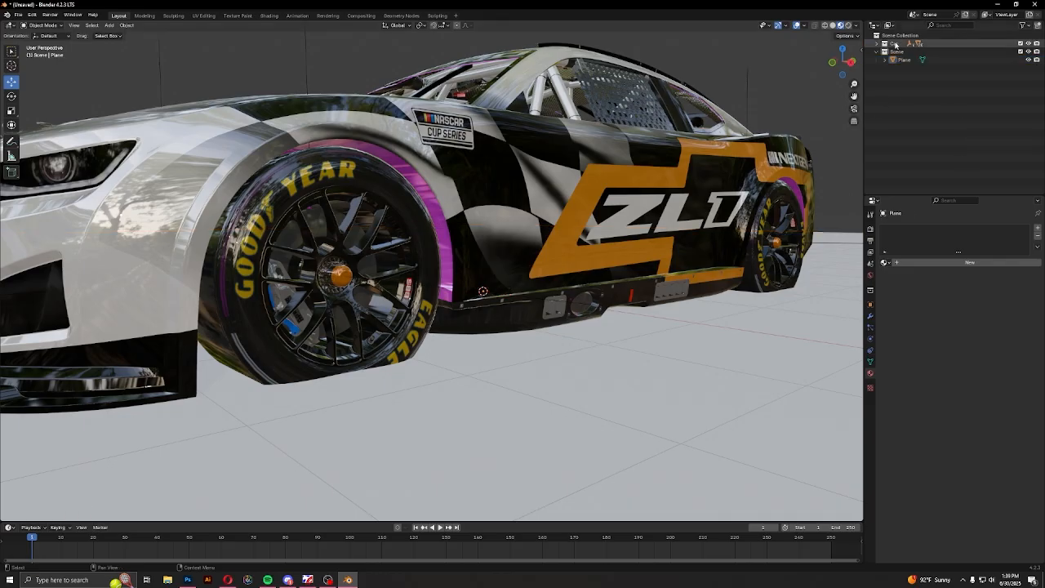
click(904, 59)
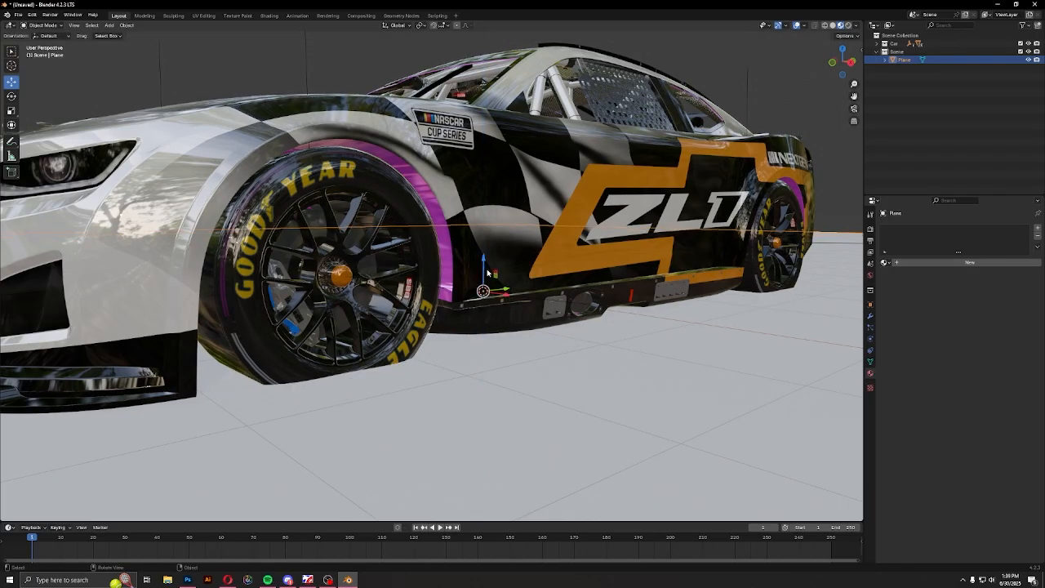
scroll(507, 231, down, 10)
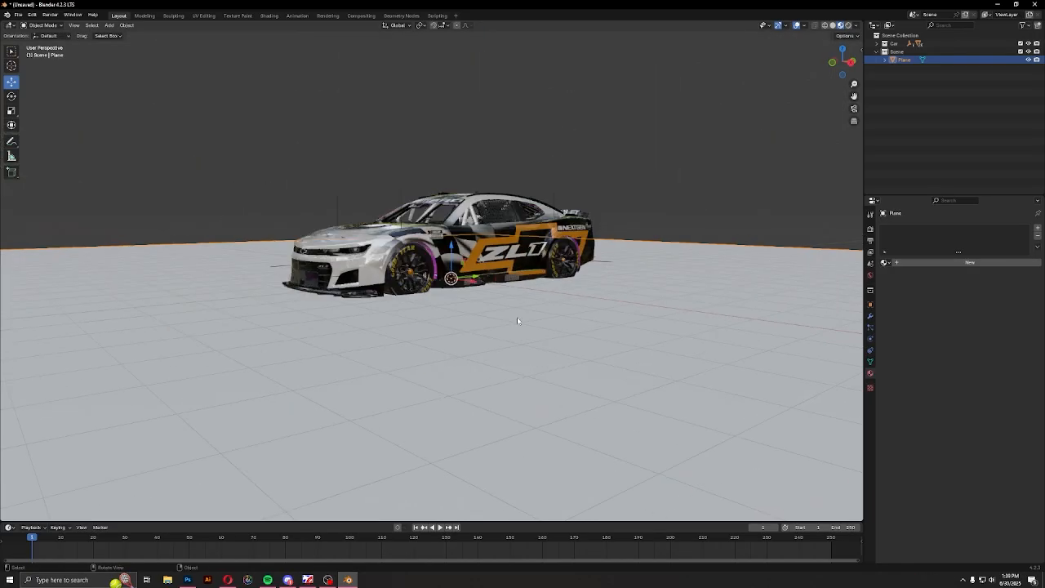
middle_drag(431, 330, 653, 329)
scroll(609, 334, up, 4)
middle_drag(395, 343, 479, 343)
scroll(538, 343, up, 5)
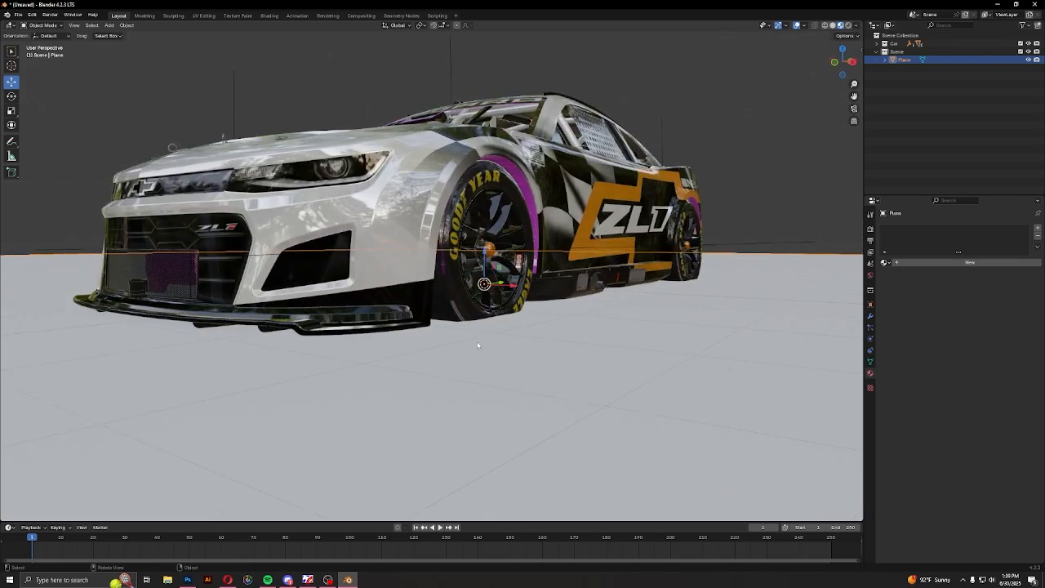
Select all objects in the Car collection, raise them along Z until the tyres rest on the ground plane, and deselect them
right_click(892, 45)
click(819, 107)
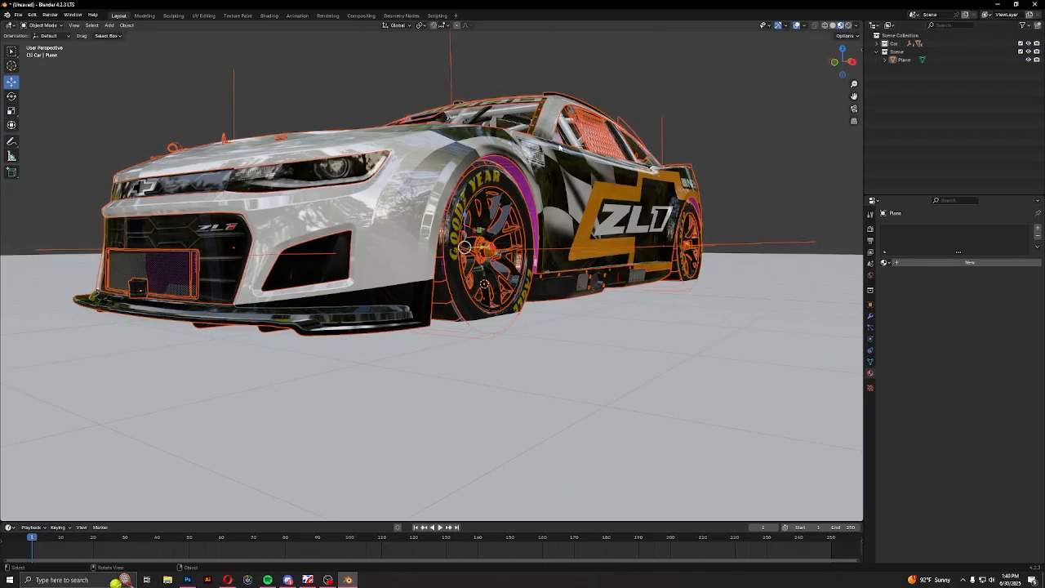
click(11, 83)
scroll(446, 221, up, 4)
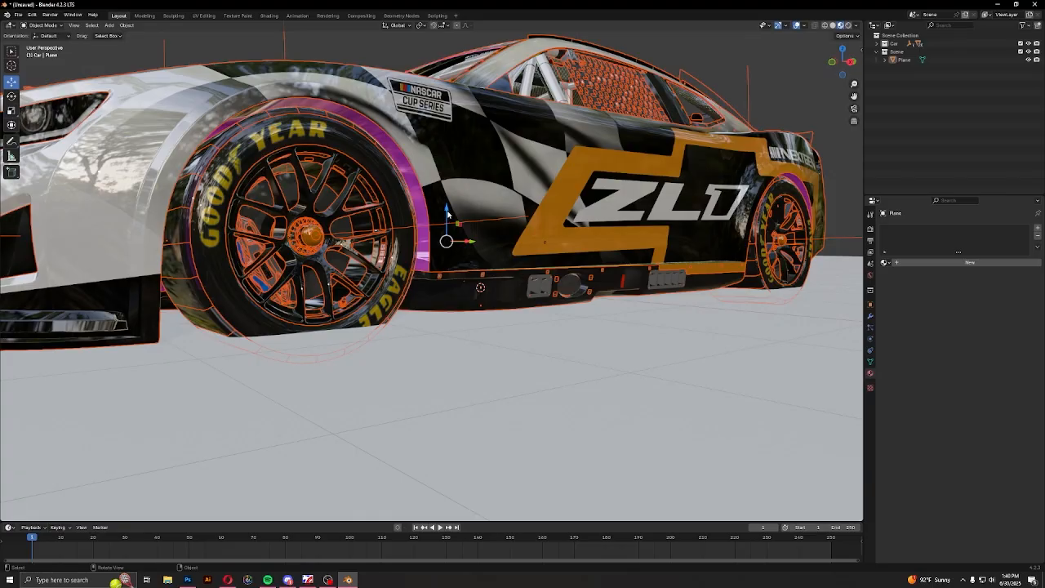
drag(446, 214, 447, 189)
scroll(447, 196, down, 5)
click(920, 124)
mouse_move(342, 308)
middle_down()
mouse_move(636, 310)
mouse_move(357, 315)
middle_up()
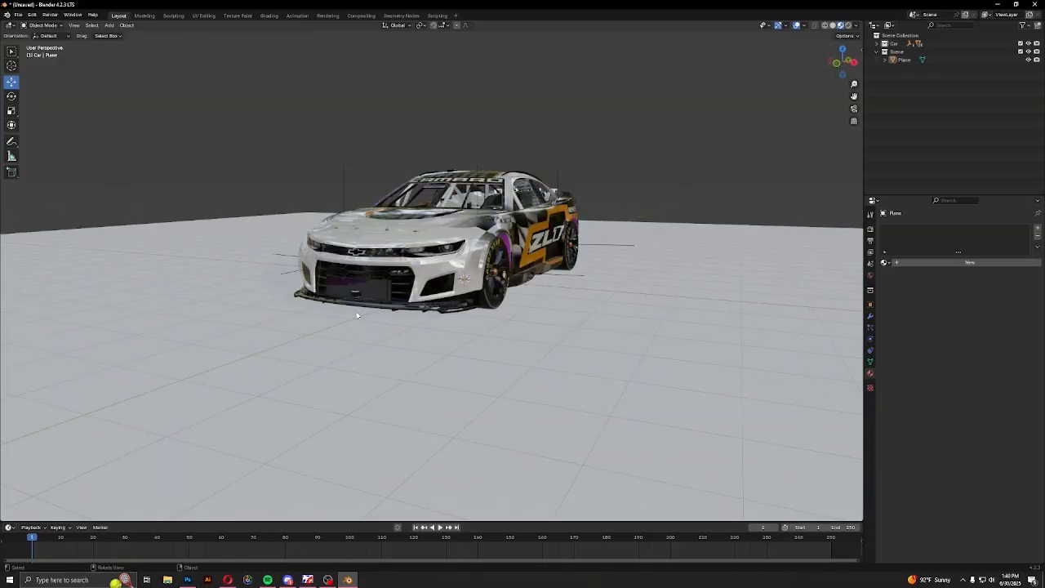
middle_drag(496, 326, 497, 266)
middle_drag(418, 318, 548, 322)
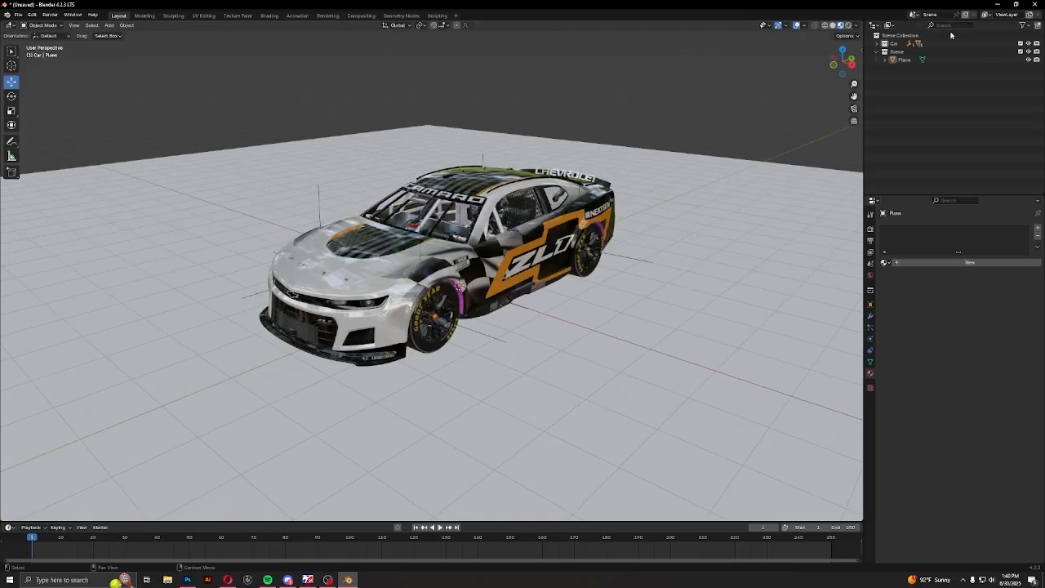
Give the ground plane a new material and darken its base color to near black
click(890, 60)
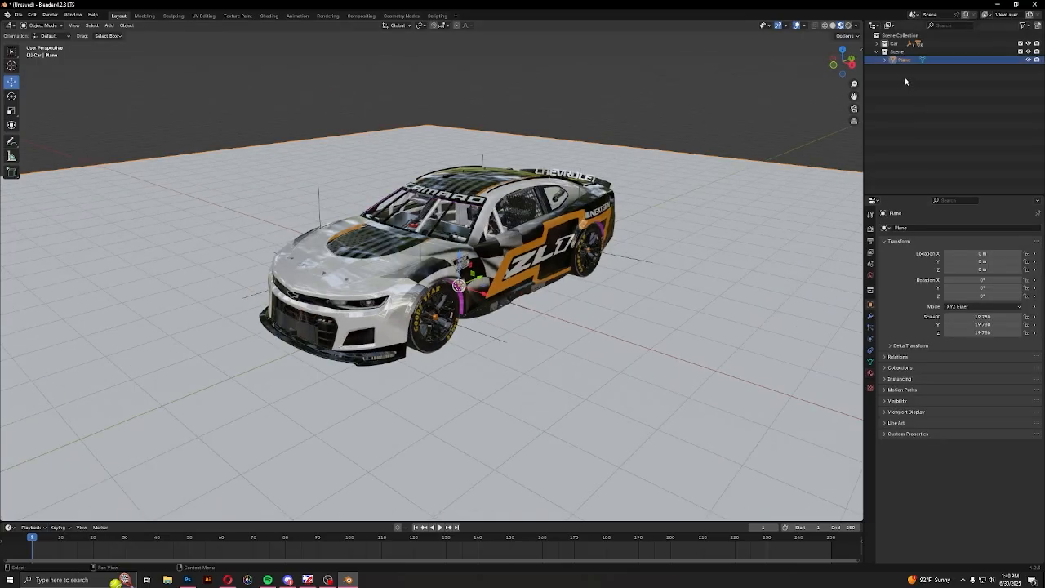
click(870, 374)
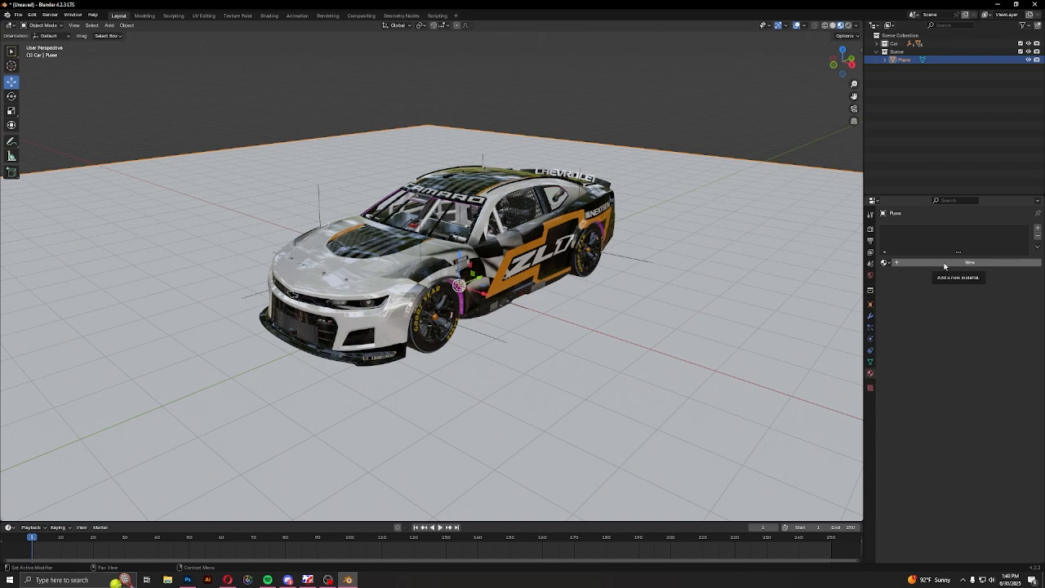
click(945, 263)
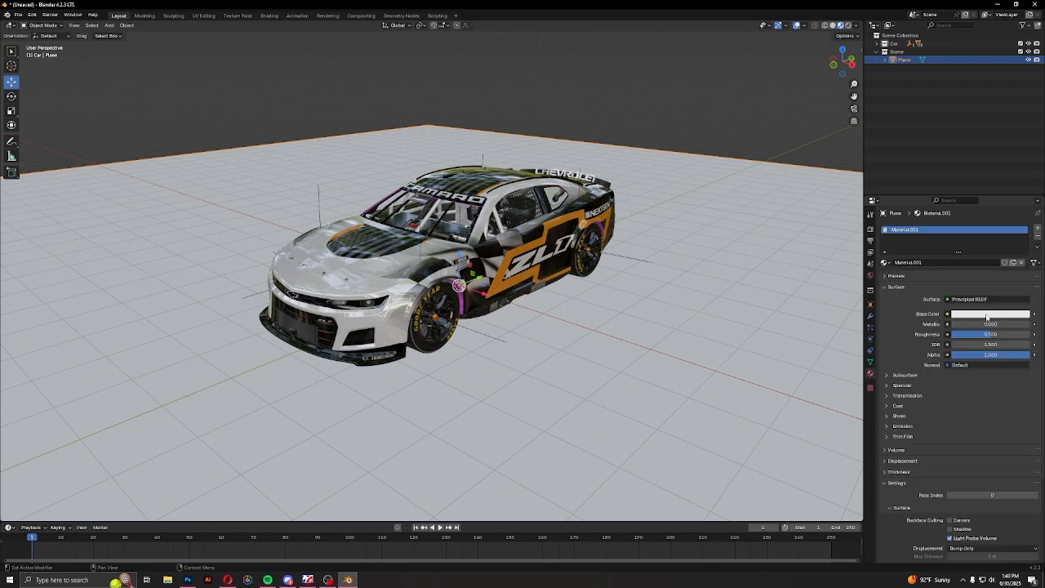
click(988, 315)
middle_drag(657, 351, 638, 354)
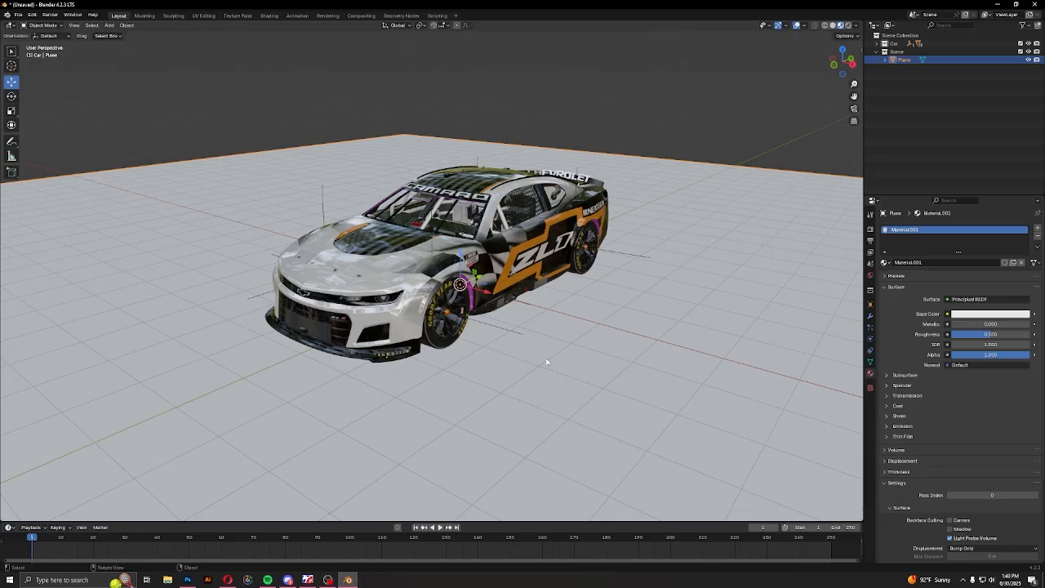
click(963, 315)
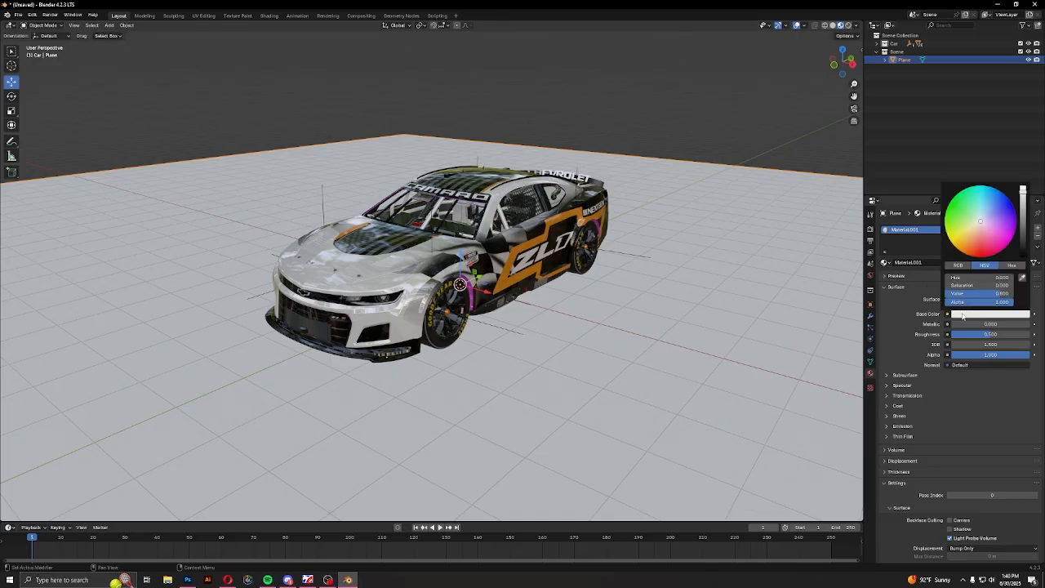
drag(1020, 225, 1023, 241)
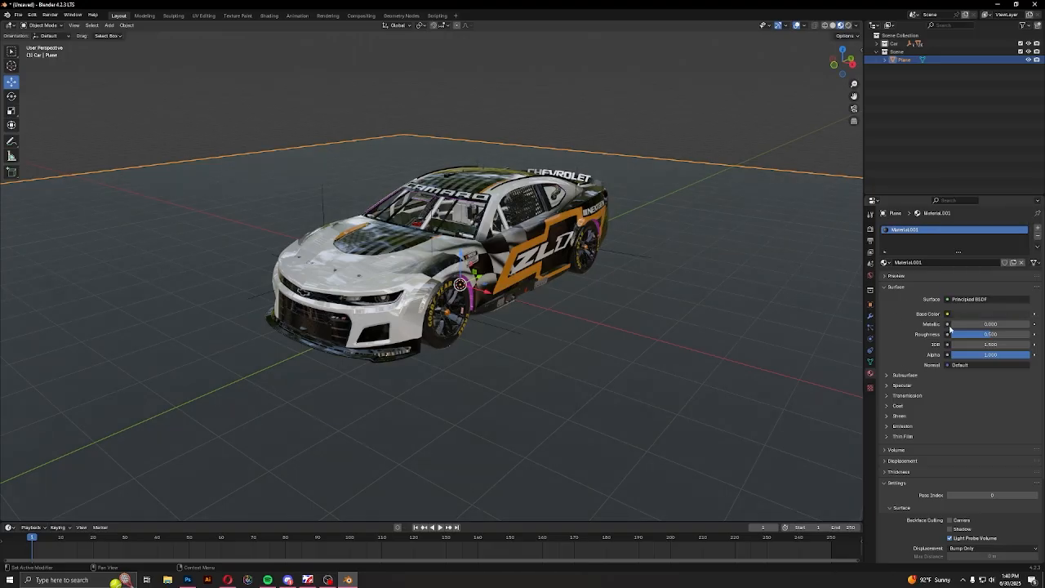
Set the ground plane material's roughness to 1.000
middle_drag(627, 321, 626, 299)
drag(985, 336, 1029, 335)
middle_drag(524, 360, 573, 349)
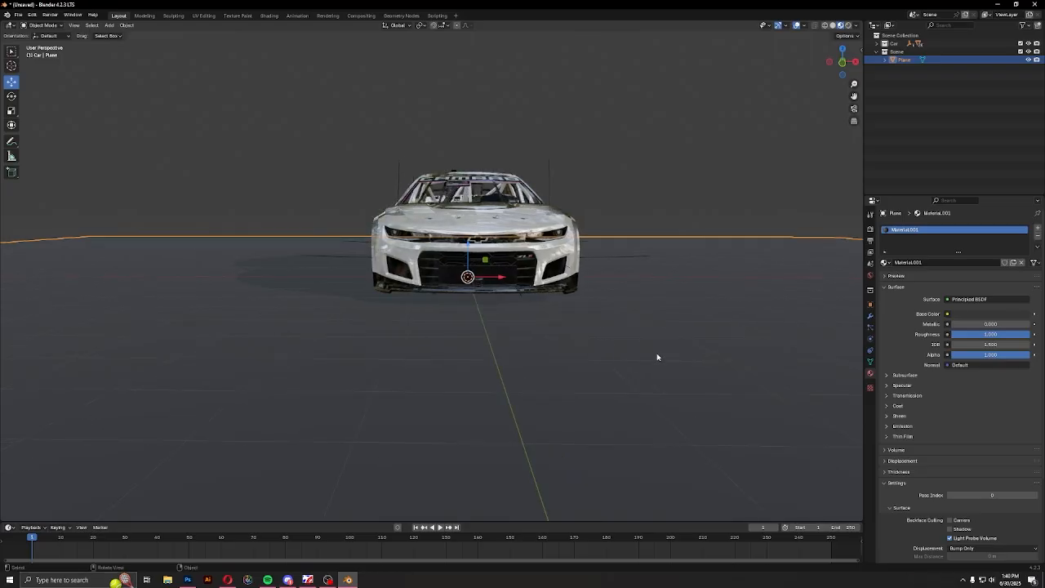
middle_drag(657, 357, 604, 343)
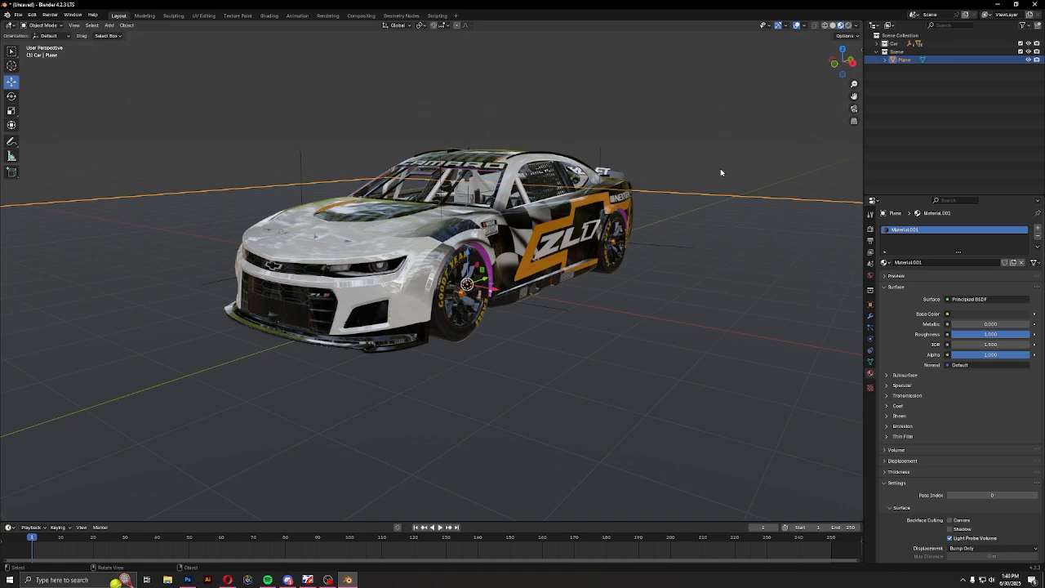
Make the Scene collection active and add a mesh circle to it
click(893, 52)
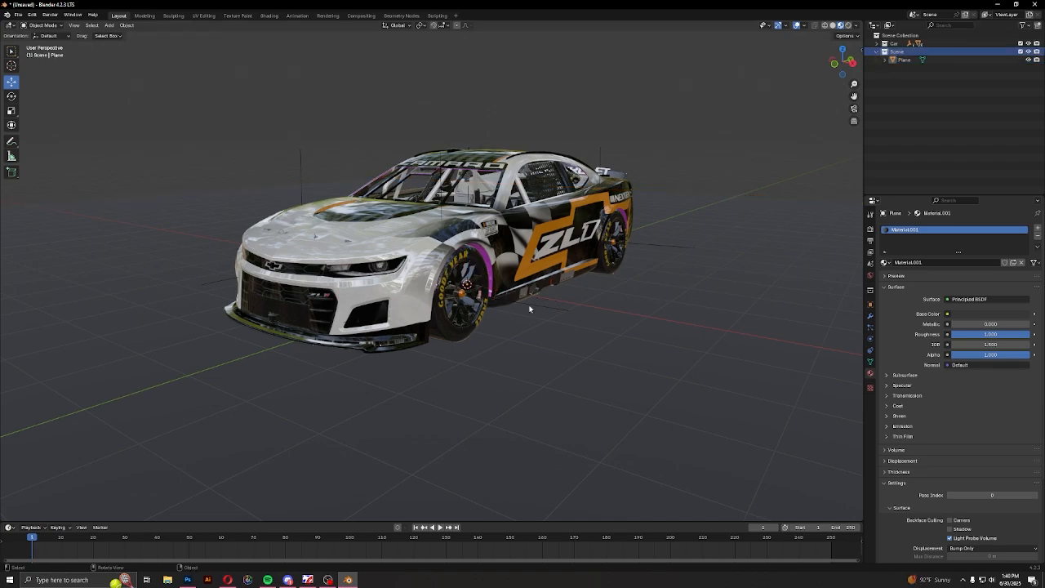
middle_drag(495, 312, 497, 307)
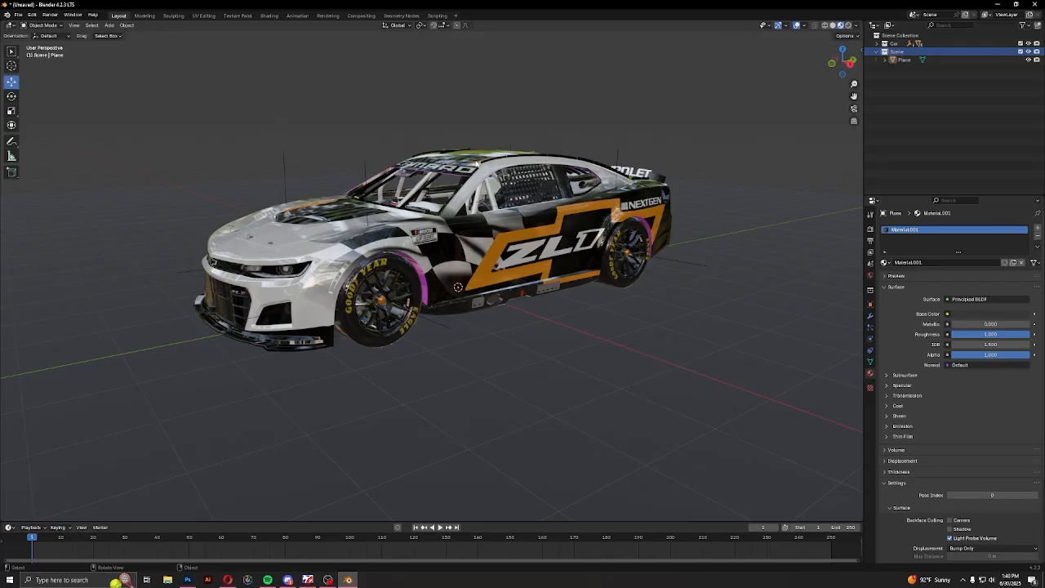
key(shift+a)
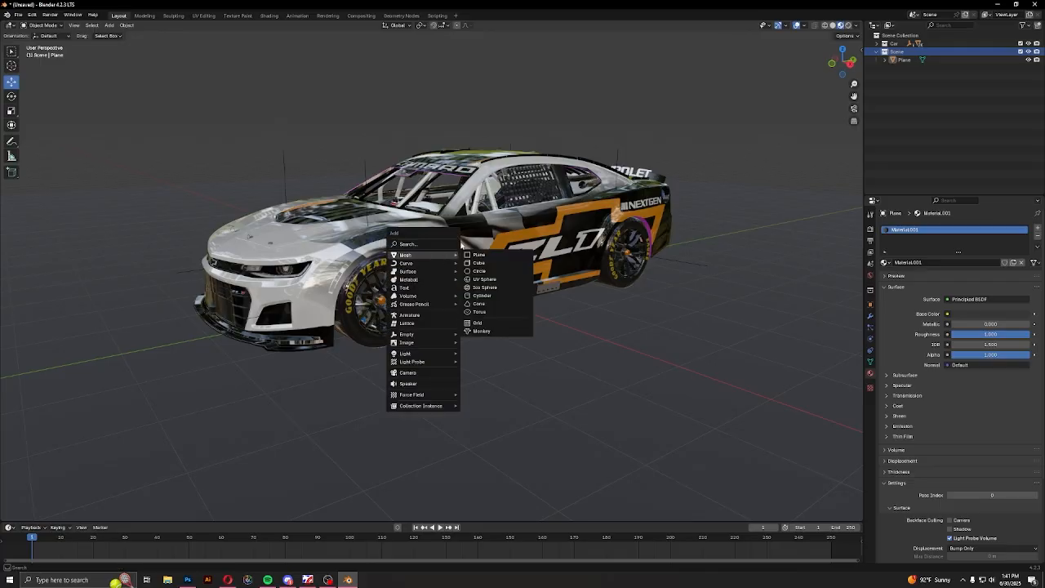
click(481, 271)
middle_drag(481, 273, 426, 350)
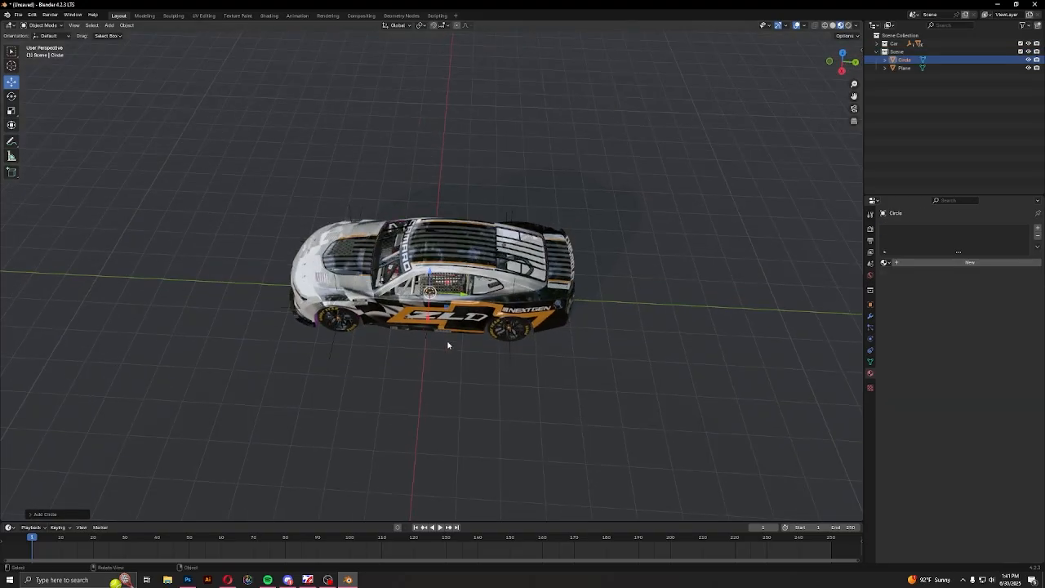
Scale the circle up to about 11 so it forms a wide ring on the ground around the car
key(s)
click(784, 341)
middle_drag(783, 340, 468, 327)
key(s)
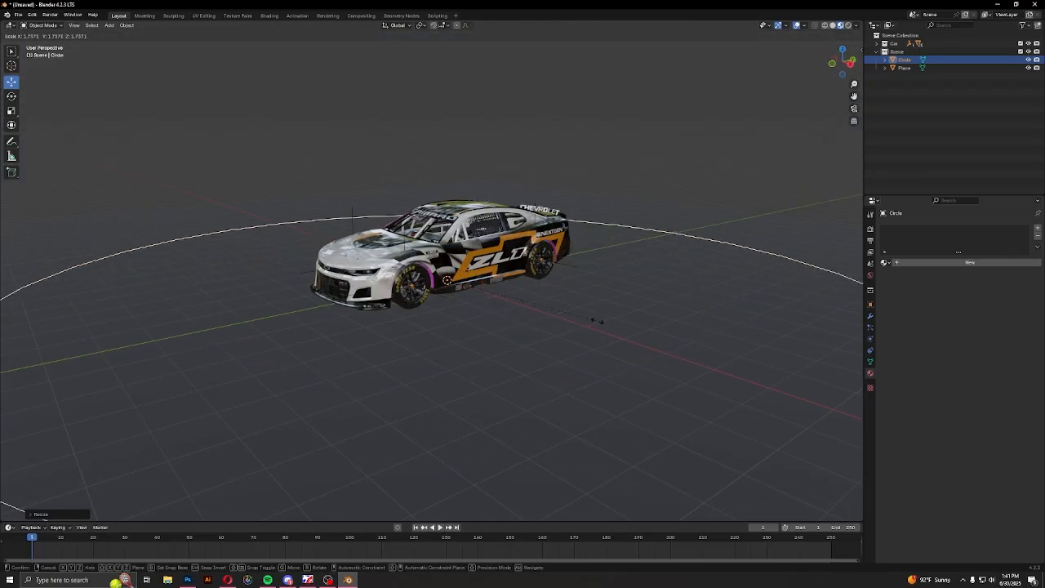
click(572, 322)
scroll(417, 320, down, 3)
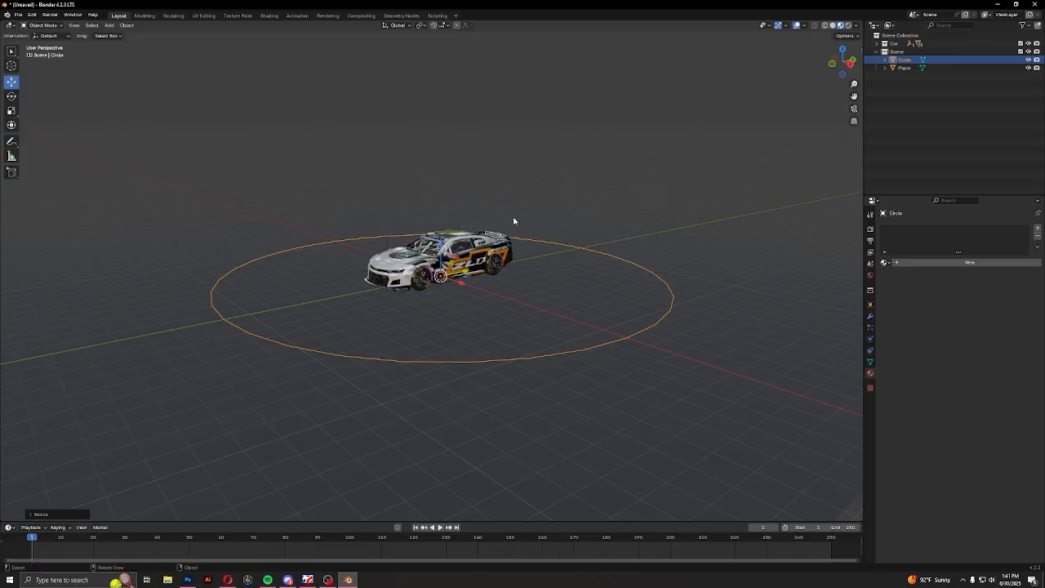
In Edit Mode, extrude the circle's outline and raise it along Z to form a tall cylindrical wall around the car
key(Tab)
middle_drag(432, 324, 3, 135)
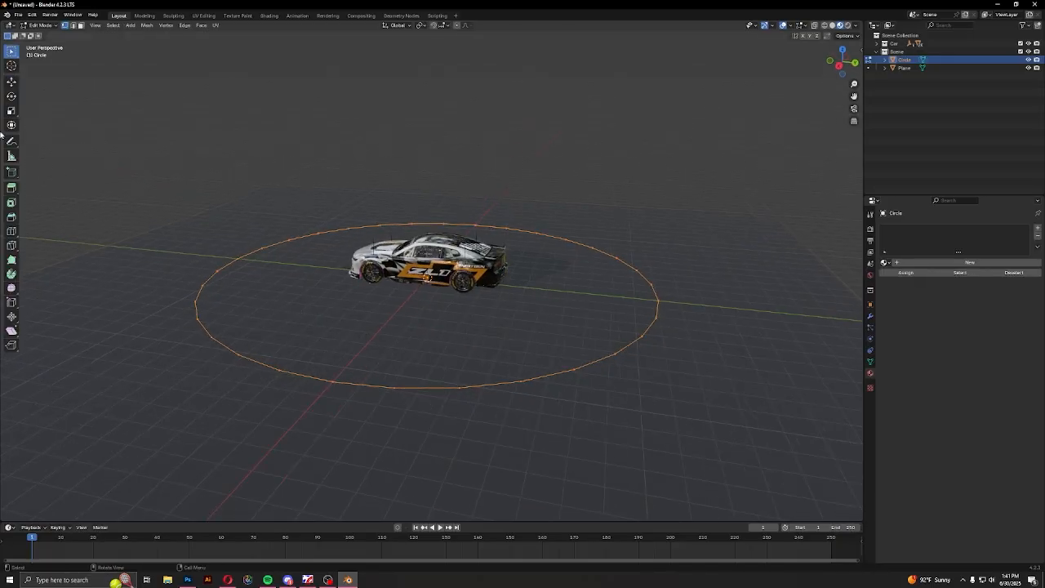
click(11, 81)
middle_drag(509, 322, 433, 376)
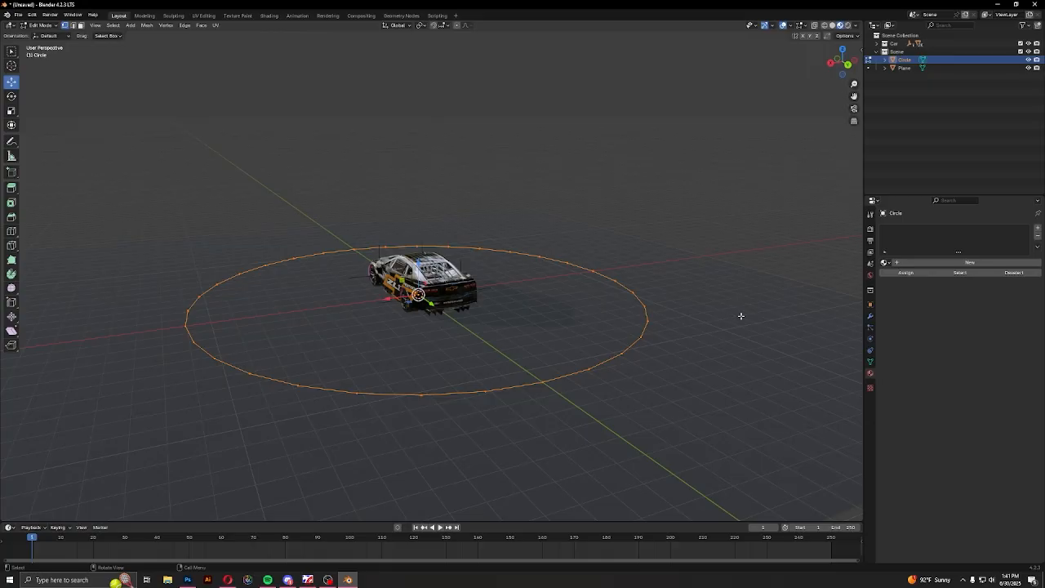
scroll(435, 349, up, 3)
middle_drag(436, 348, 593, 325)
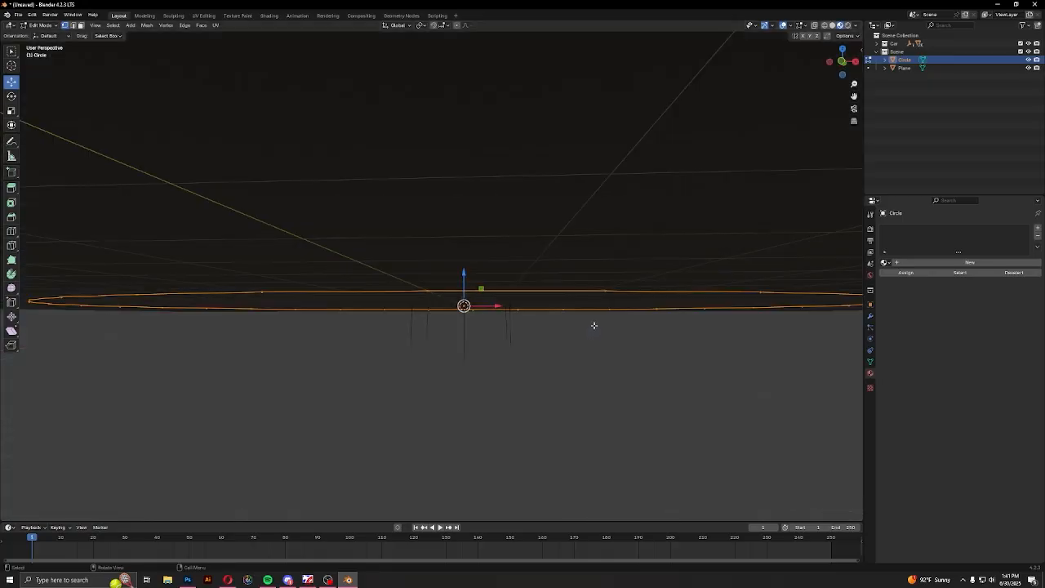
middle_drag(404, 341, 485, 346)
scroll(501, 340, down, 2)
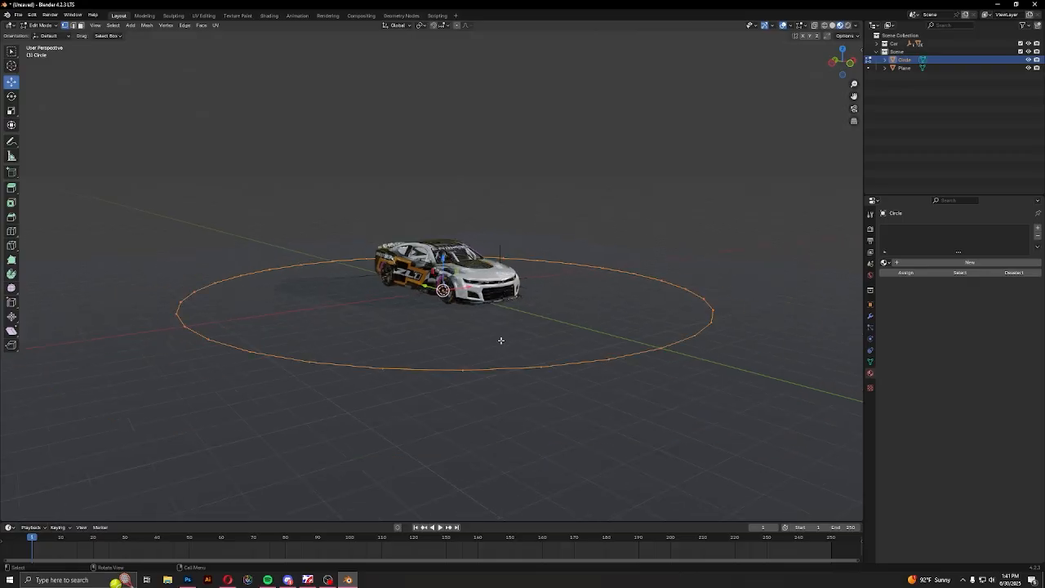
key(e)
right_click(501, 341)
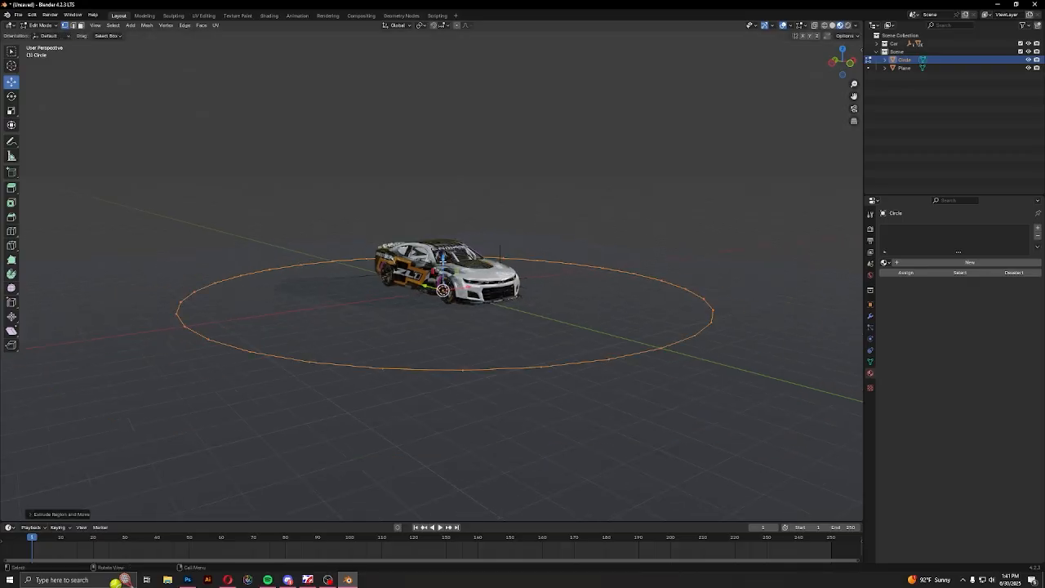
drag(444, 258, 431, 130)
scroll(431, 134, down, 2)
middle_drag(500, 225, 396, 329)
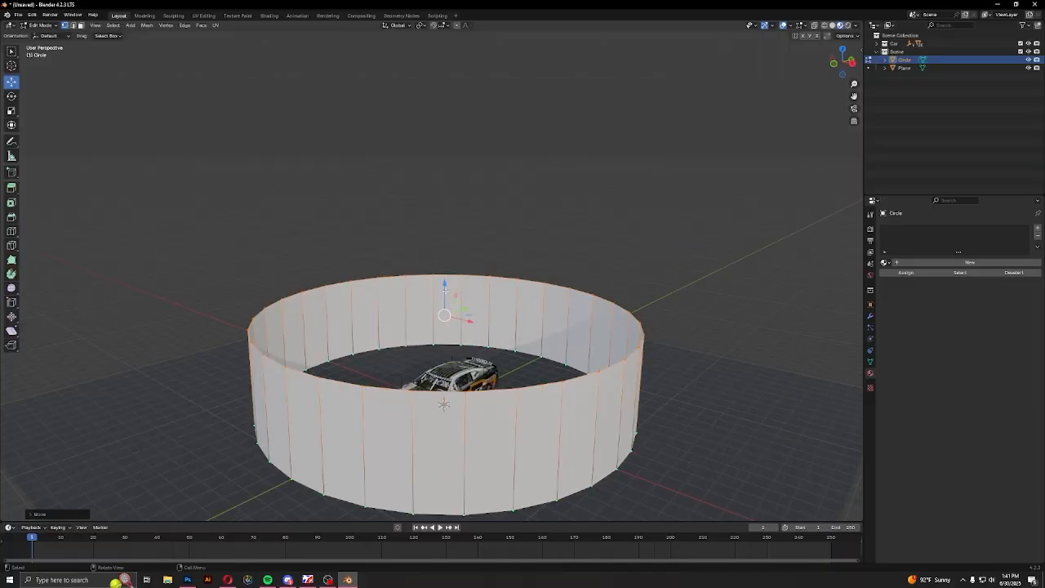
Fine-tune the height of the wall's upper rim along Z and return to Object Mode
drag(445, 284, 446, 269)
middle_drag(495, 291, 423, 282)
drag(411, 272, 411, 280)
middle_drag(413, 281, 482, 299)
key(Tab)
Give the cylindrical wall a new material and replace its Principled BSDF surface with an Emission shader
shift+middle_drag(469, 396, 483, 316)
scroll(482, 316, up, 4)
scroll(483, 317, down, 4)
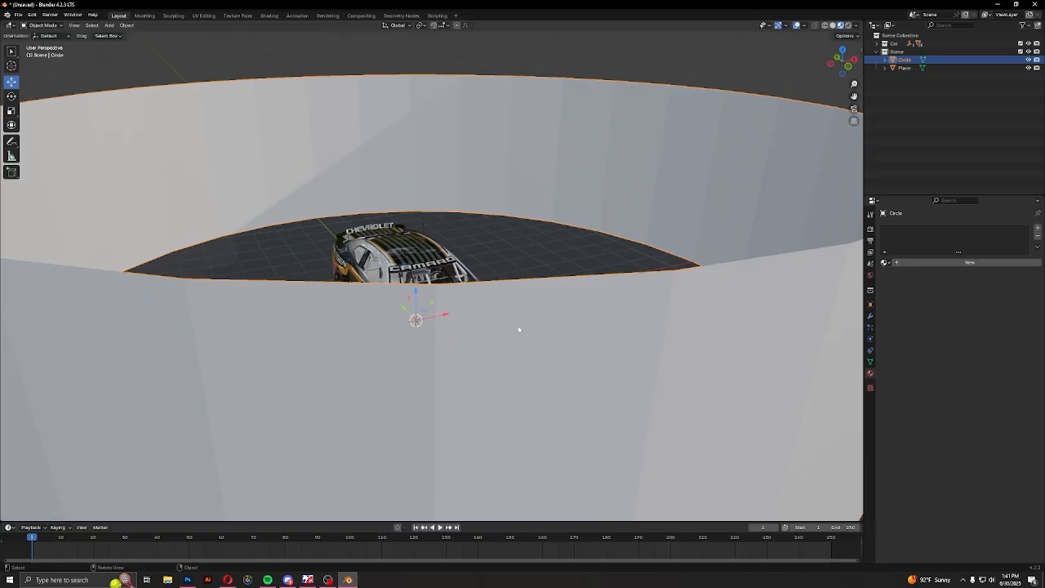
middle_drag(581, 333, 546, 319)
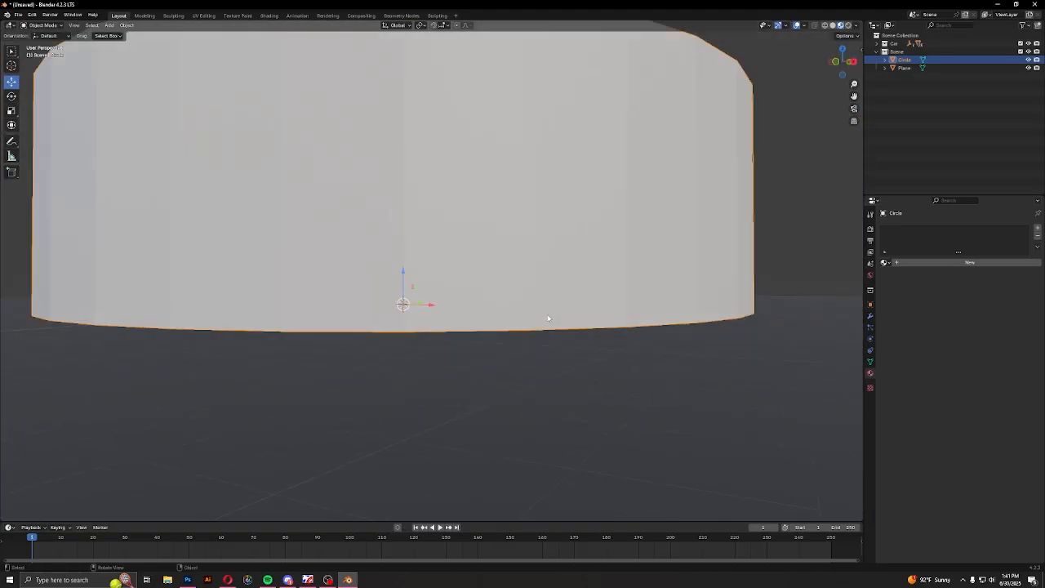
scroll(547, 319, down, 4)
scroll(534, 343, up, 4)
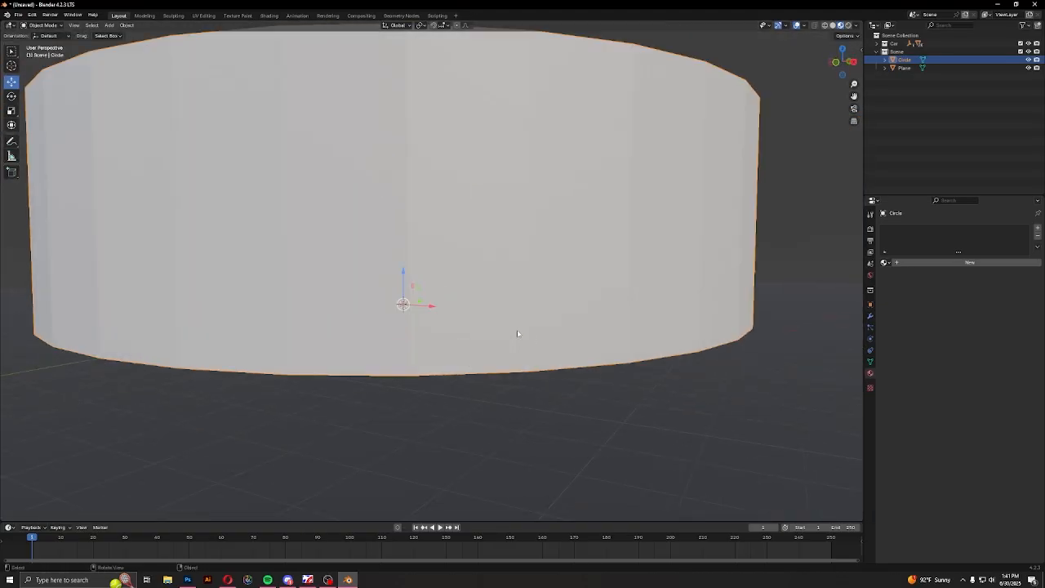
click(951, 263)
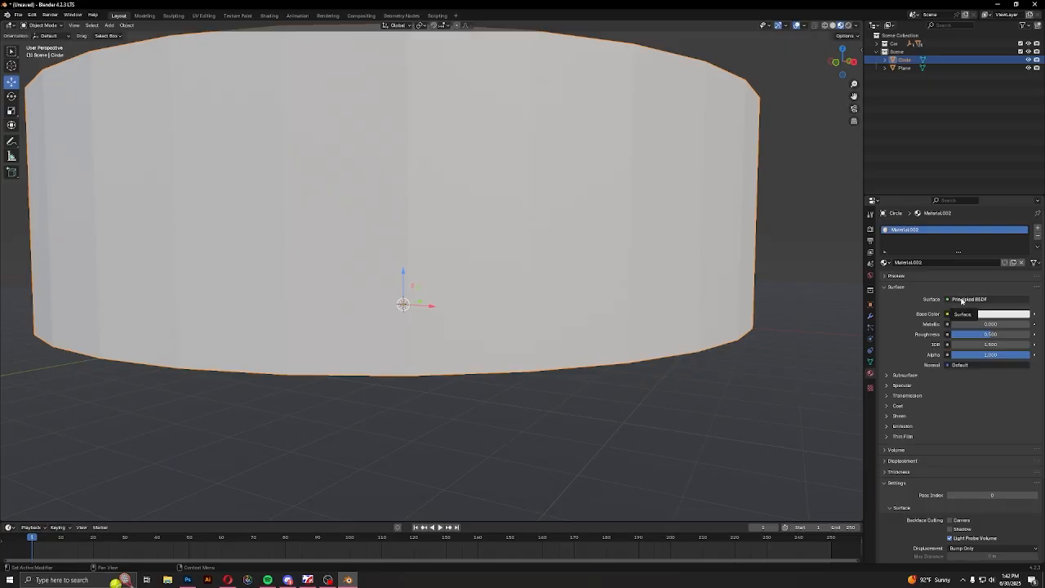
click(961, 300)
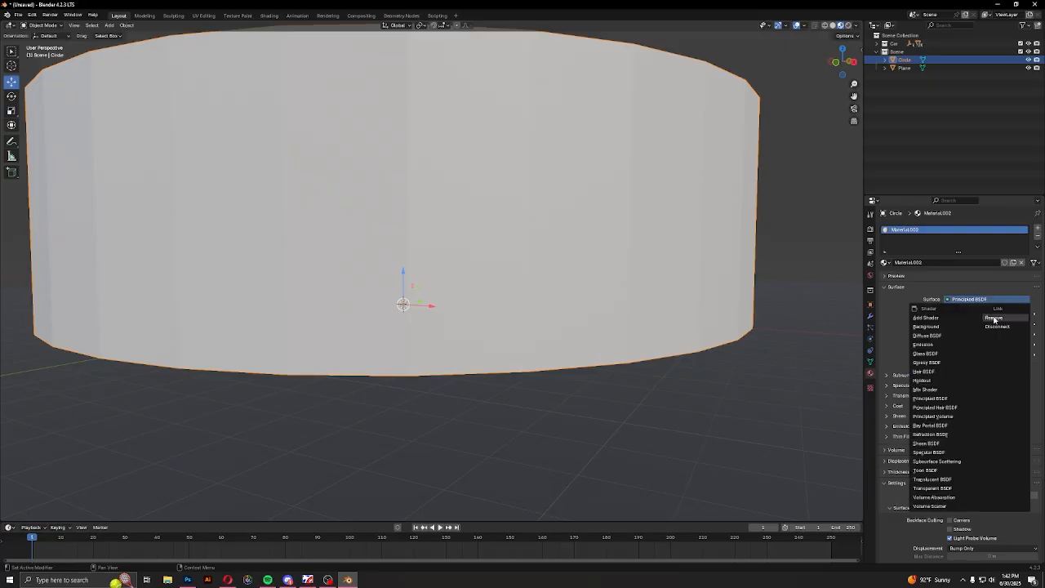
click(992, 310)
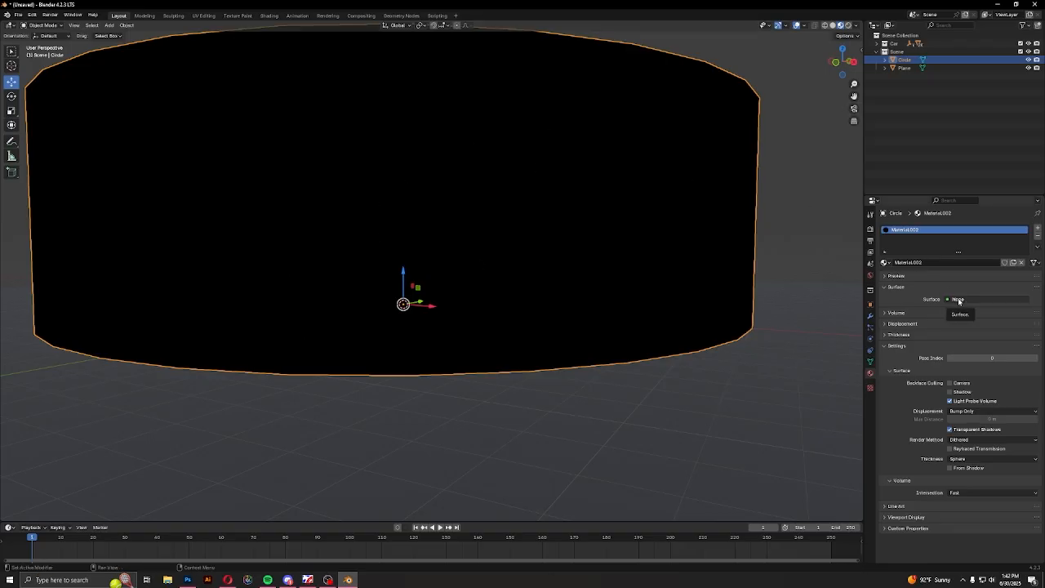
click(957, 299)
click(957, 343)
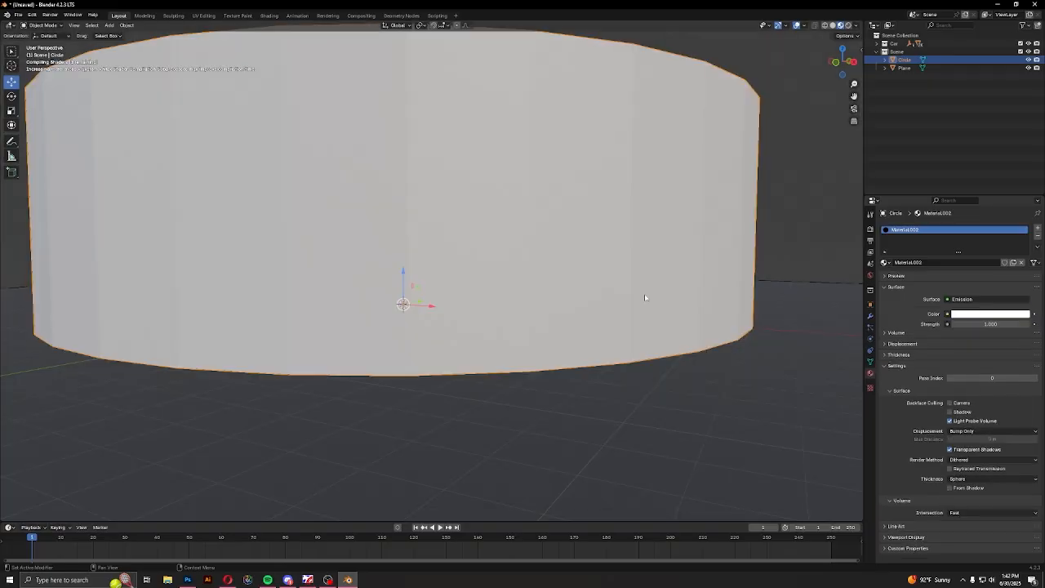
Turn off Camera ray visibility for the emissive wall in its object visibility settings
middle_drag(630, 275, 482, 327)
middle_drag(410, 198, 642, 196)
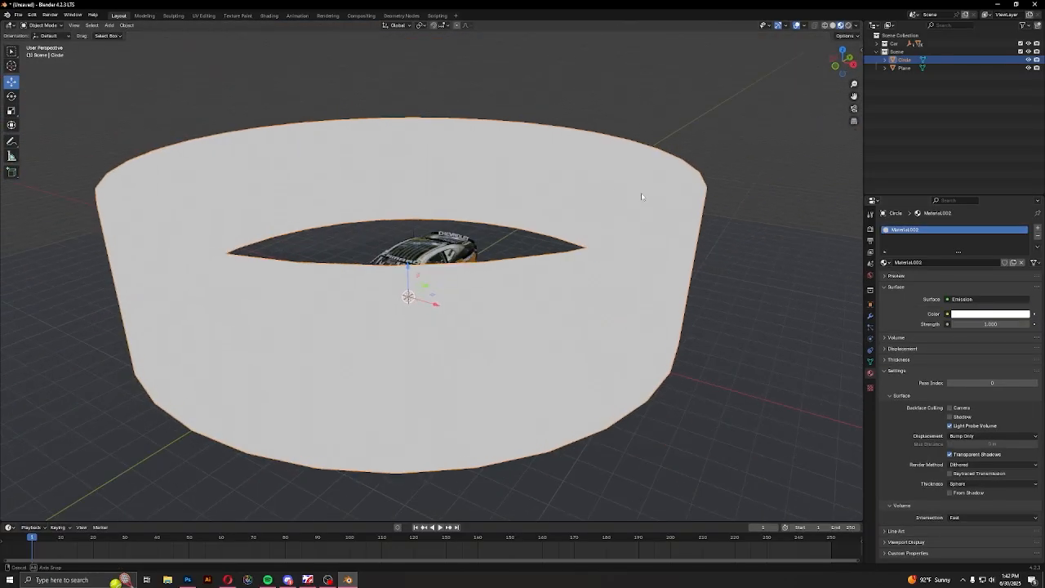
scroll(490, 227, up, 8)
middle_drag(485, 235, 489, 238)
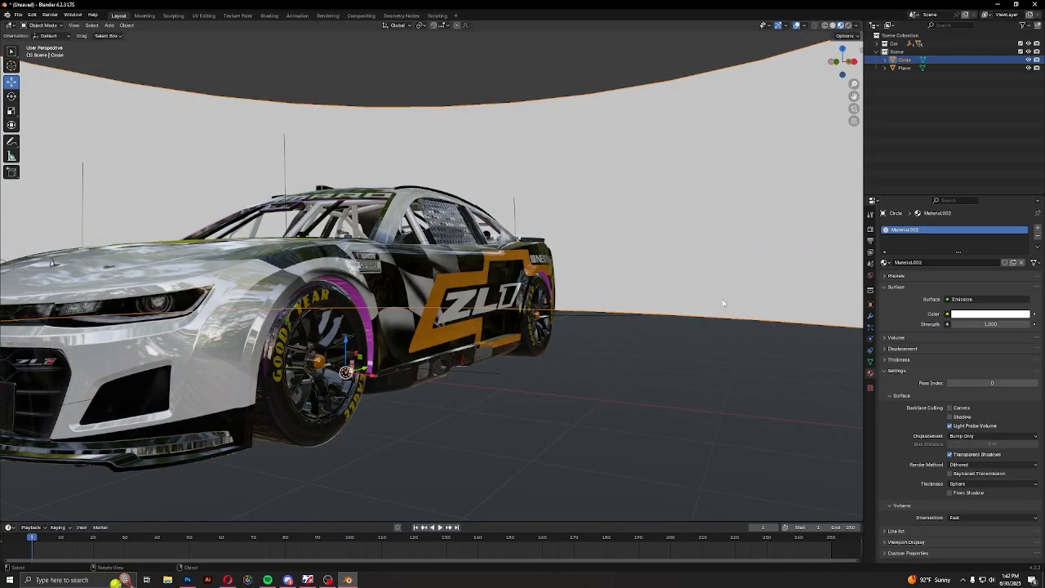
scroll(677, 302, down, 10)
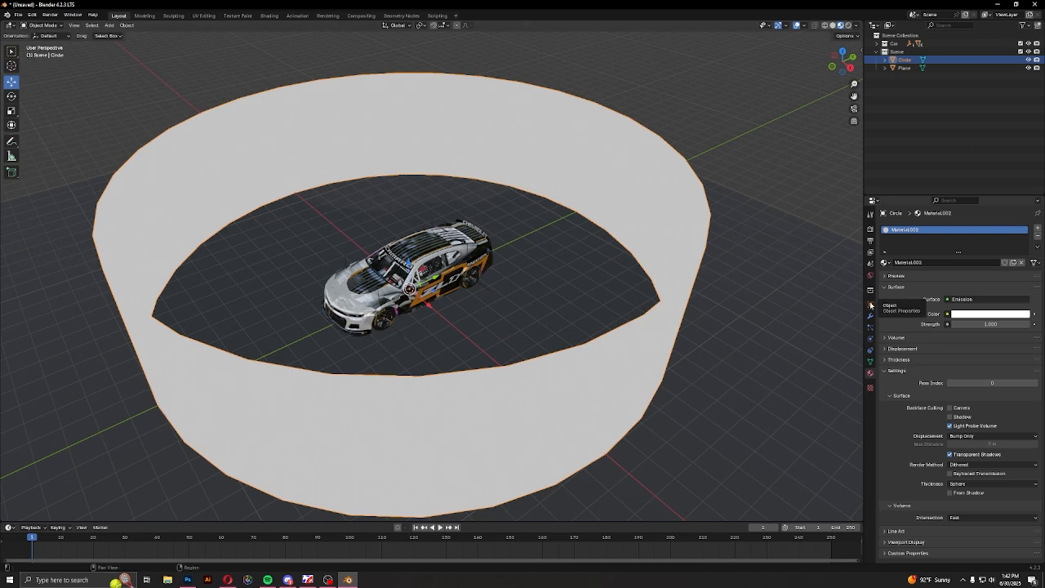
click(870, 305)
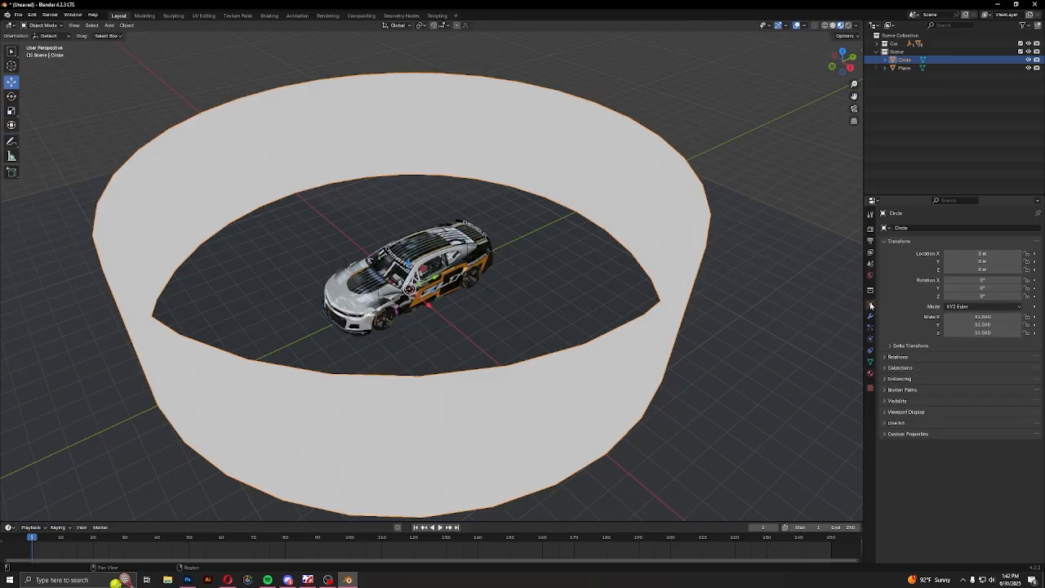
click(898, 401)
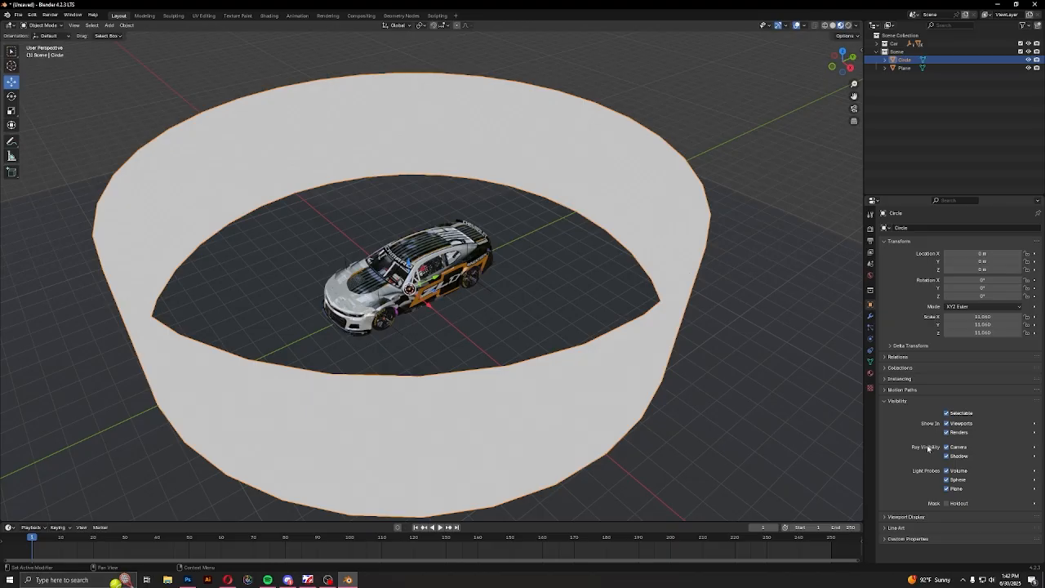
click(953, 447)
middle_drag(534, 402, 613, 364)
scroll(538, 354, up, 4)
scroll(541, 355, down, 5)
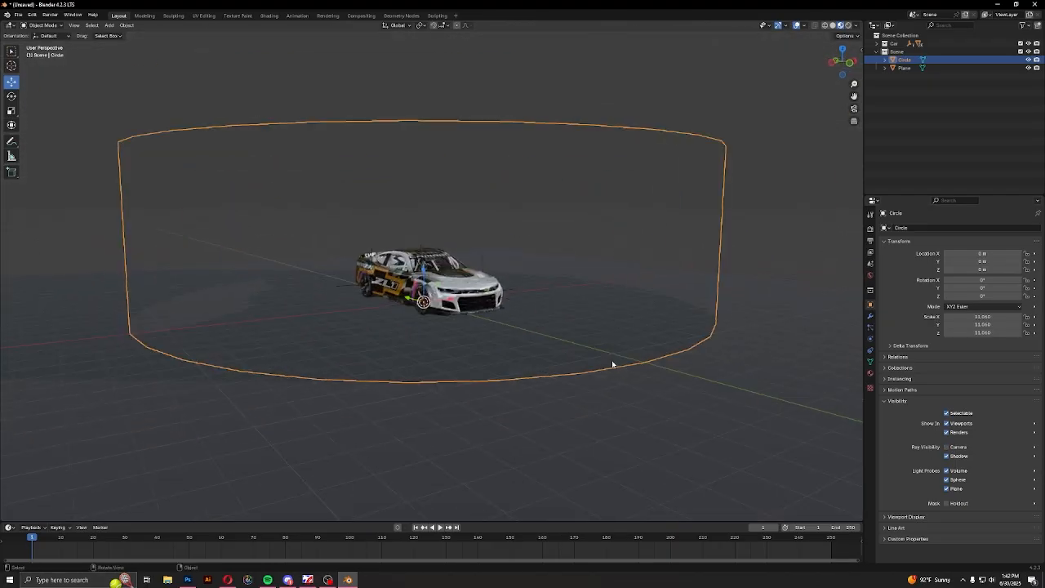
Examine the ground plane and the car inside the hidden wall from several angles, and show the wall's material settings
click(727, 383)
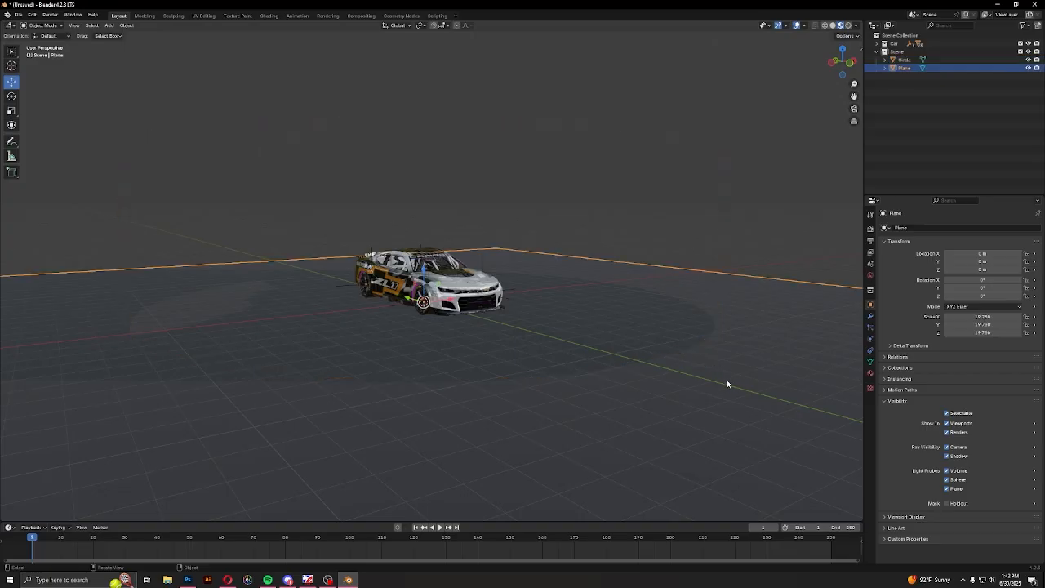
middle_drag(664, 386, 604, 391)
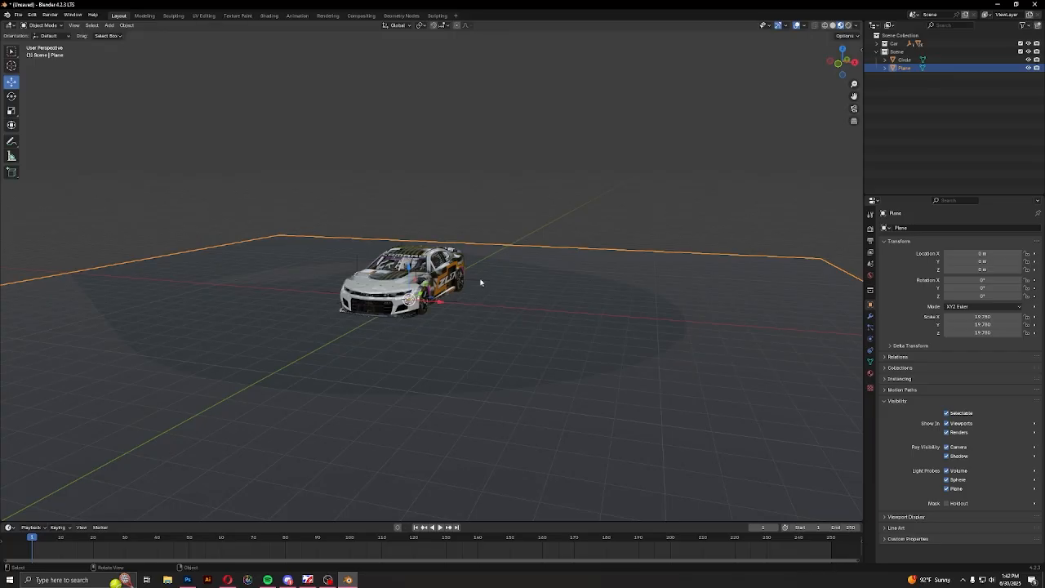
click(529, 291)
middle_drag(606, 315, 404, 316)
scroll(602, 351, up, 6)
scroll(403, 315, down, 5)
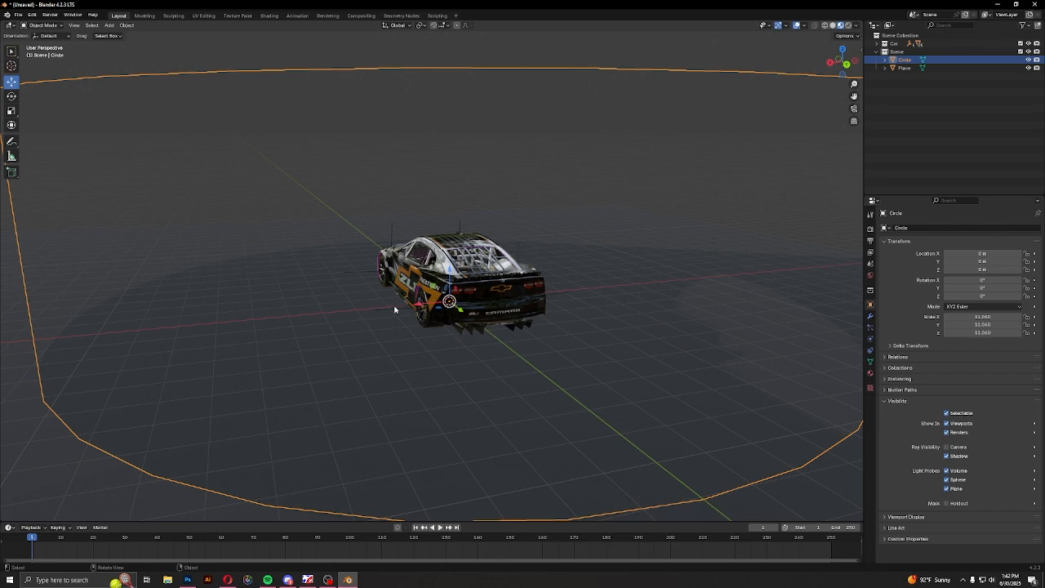
middle_drag(394, 310, 520, 320)
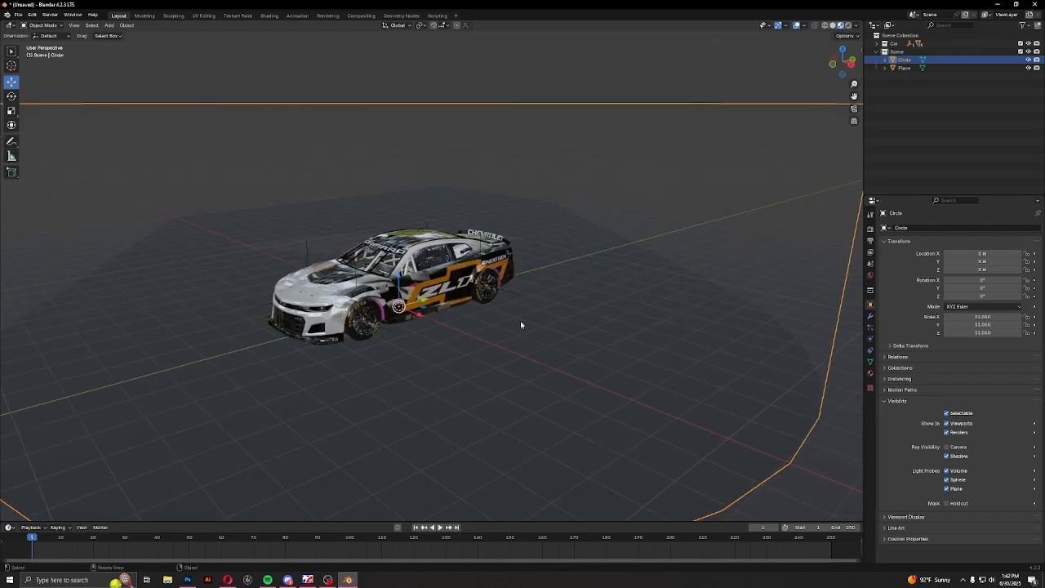
click(870, 372)
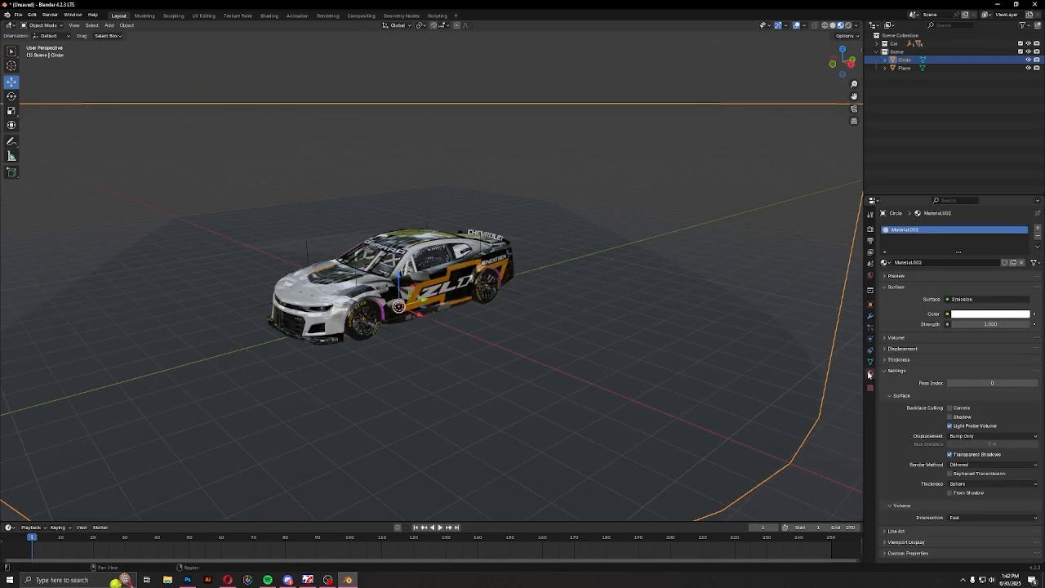
scroll(500, 319, down, 4)
scroll(501, 345, up, 4)
middle_drag(481, 310, 842, 241)
scroll(482, 311, up, 3)
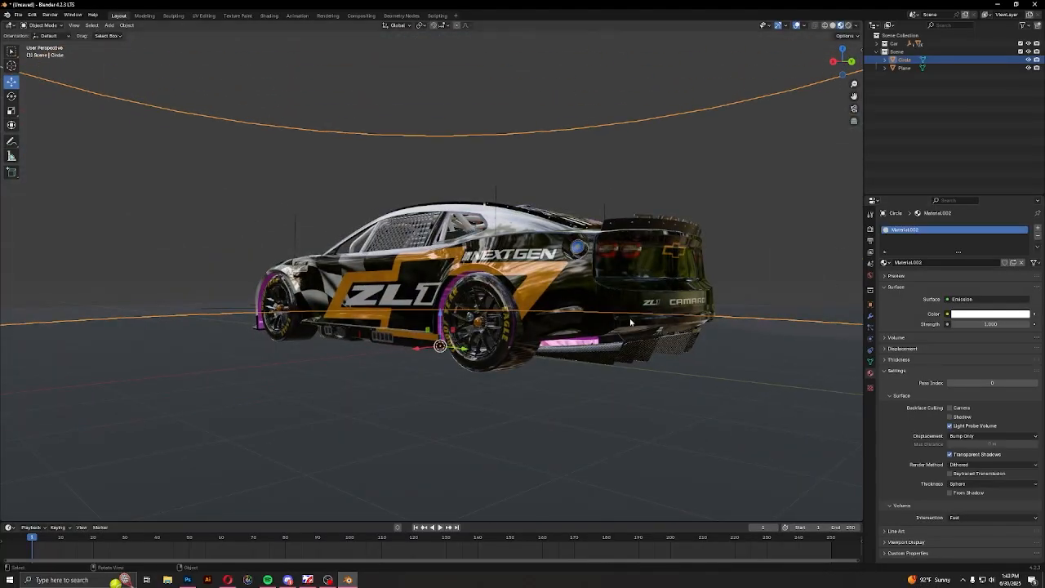
Switch the scene's render engine to Cycles
click(870, 229)
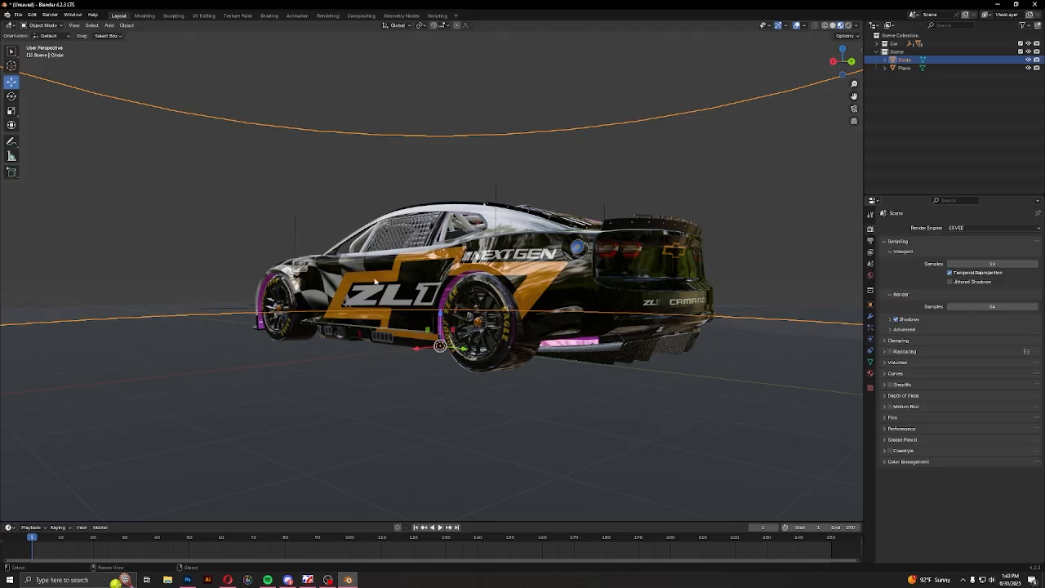
middle_drag(553, 245, 493, 285)
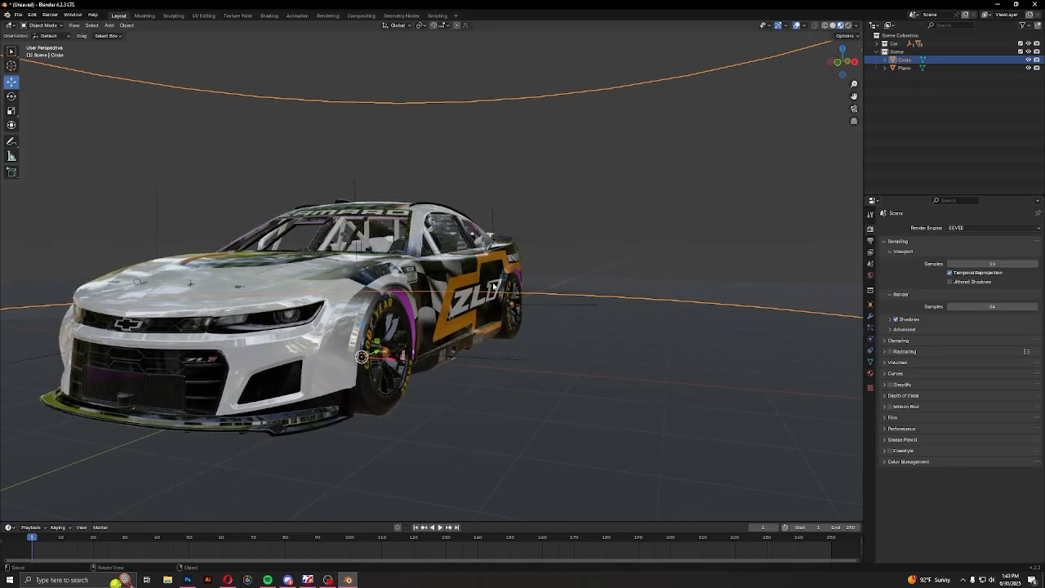
middle_drag(417, 282, 474, 288)
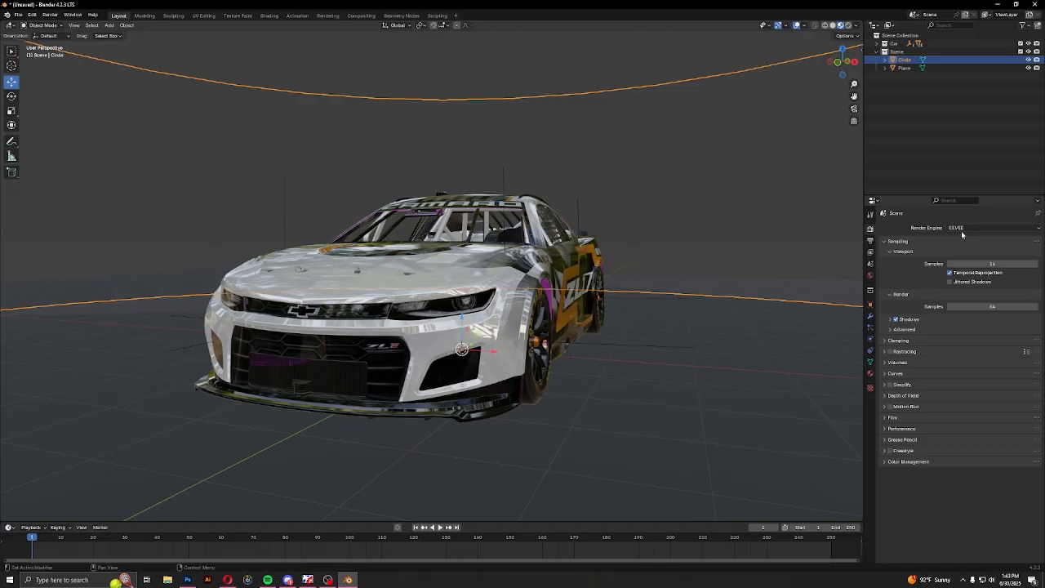
click(960, 228)
click(966, 256)
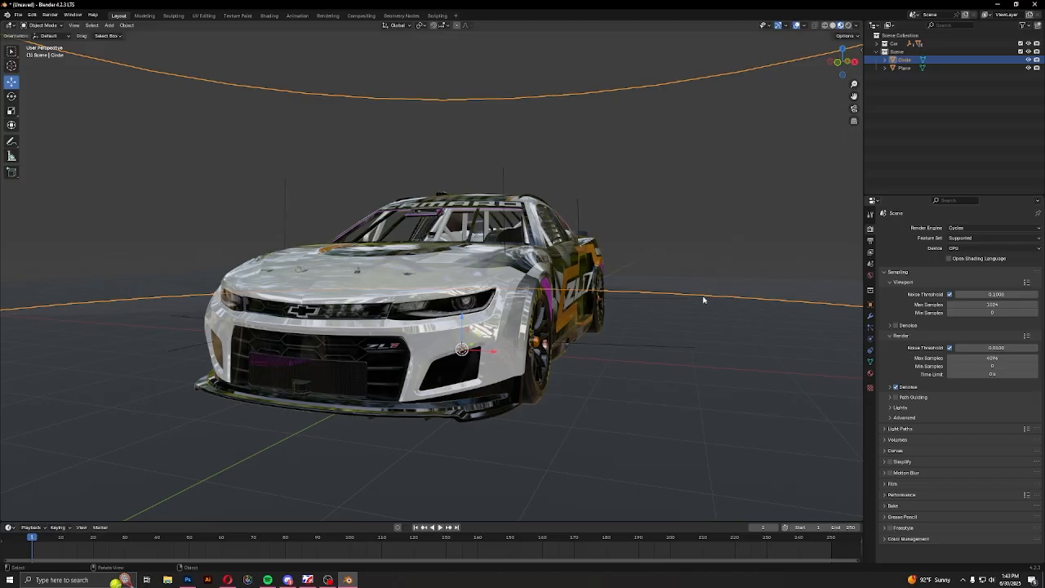
Set the Cycles device to GPU Compute and limit the final render's Max Samples to 180
click(963, 249)
click(961, 268)
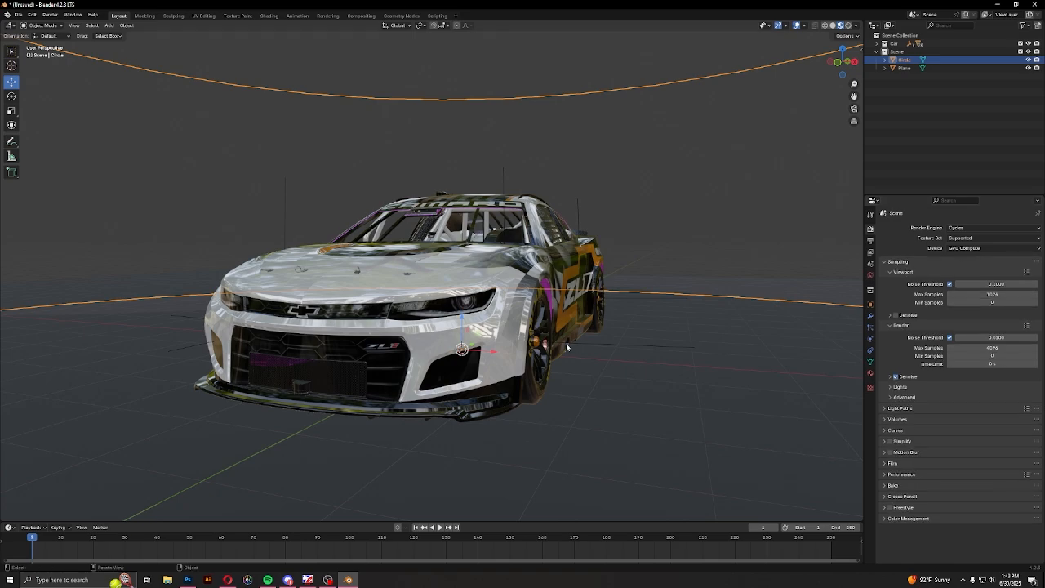
middle_drag(566, 347, 481, 366)
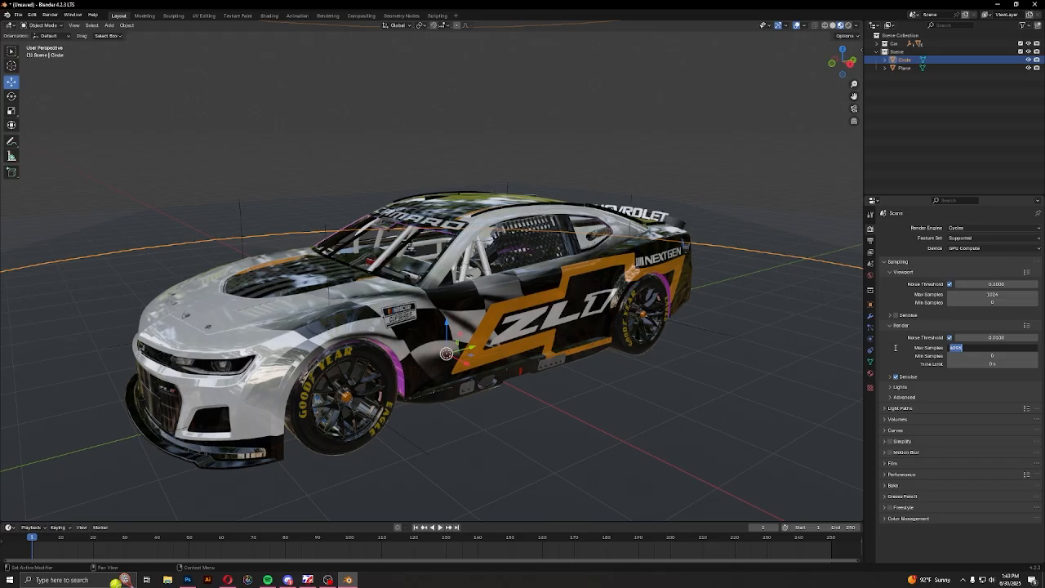
click(966, 347)
text(180)
key(Return)
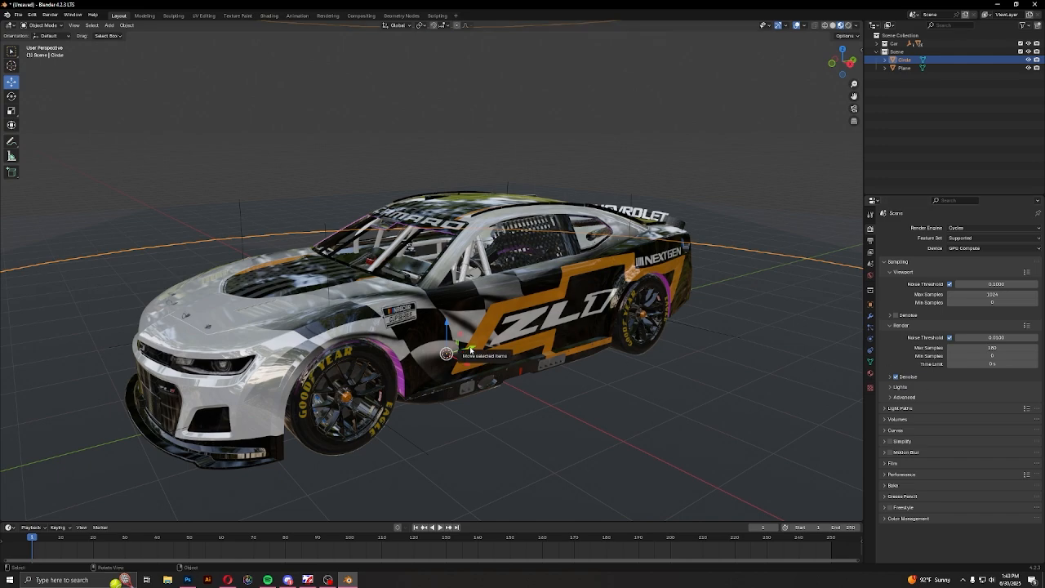
middle_drag(489, 352, 602, 337)
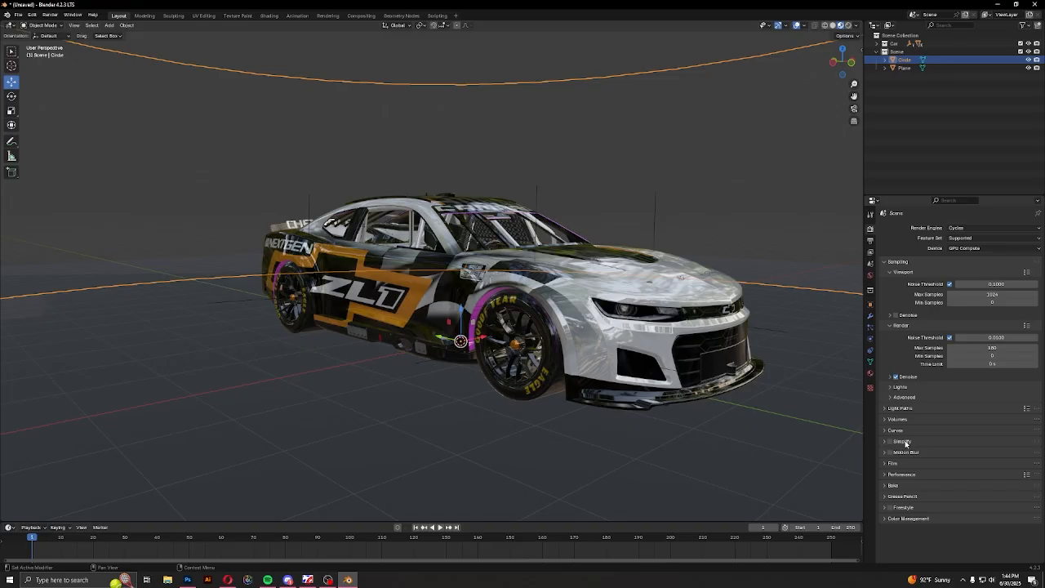
Review the render's Film transparency options and the Performance memory settings, including the tile size
click(898, 463)
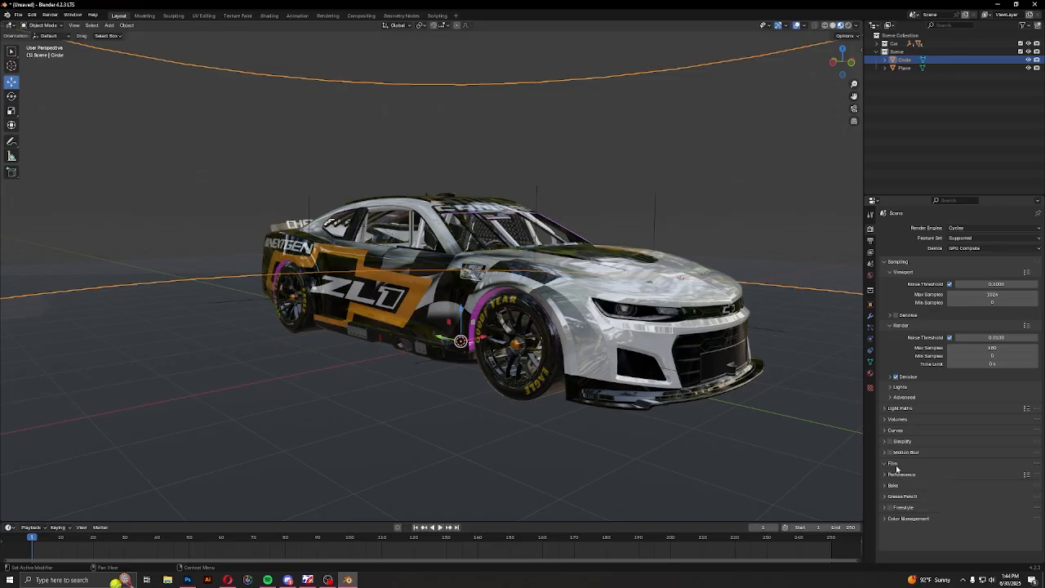
scroll(898, 469, down, 2)
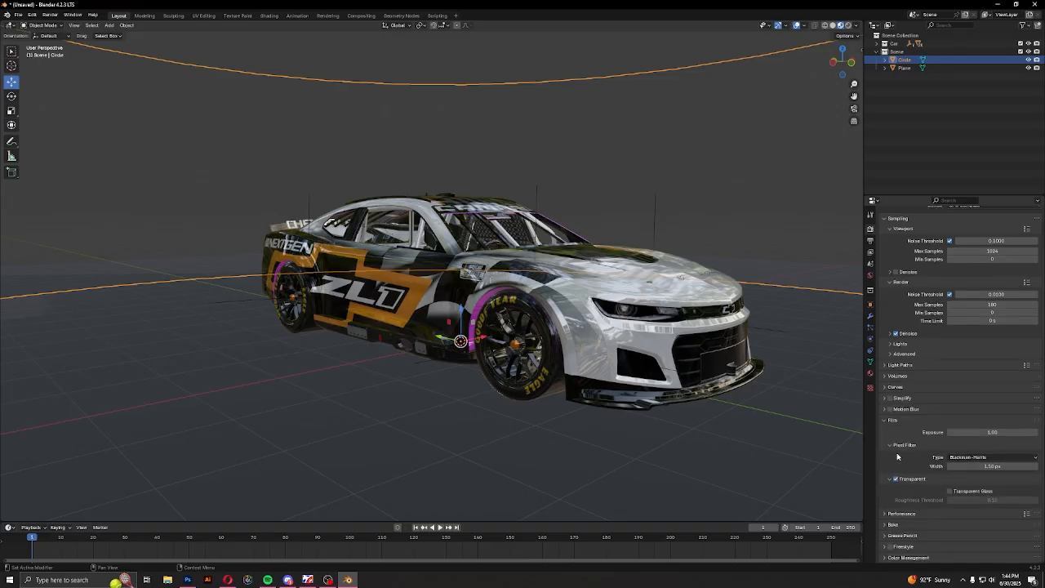
click(894, 420)
click(899, 475)
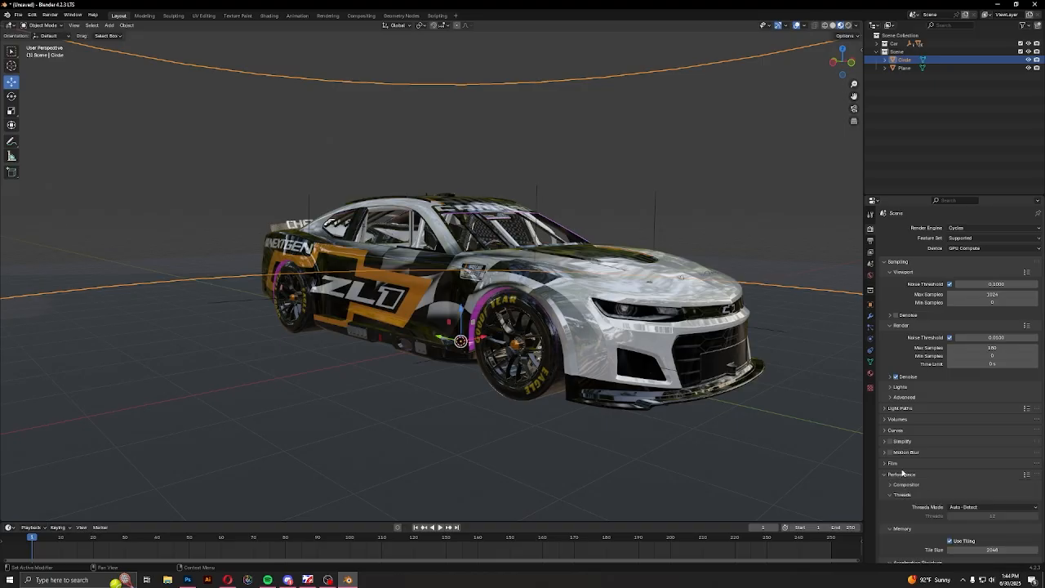
scroll(905, 472, down, 4)
scroll(906, 470, up, 1)
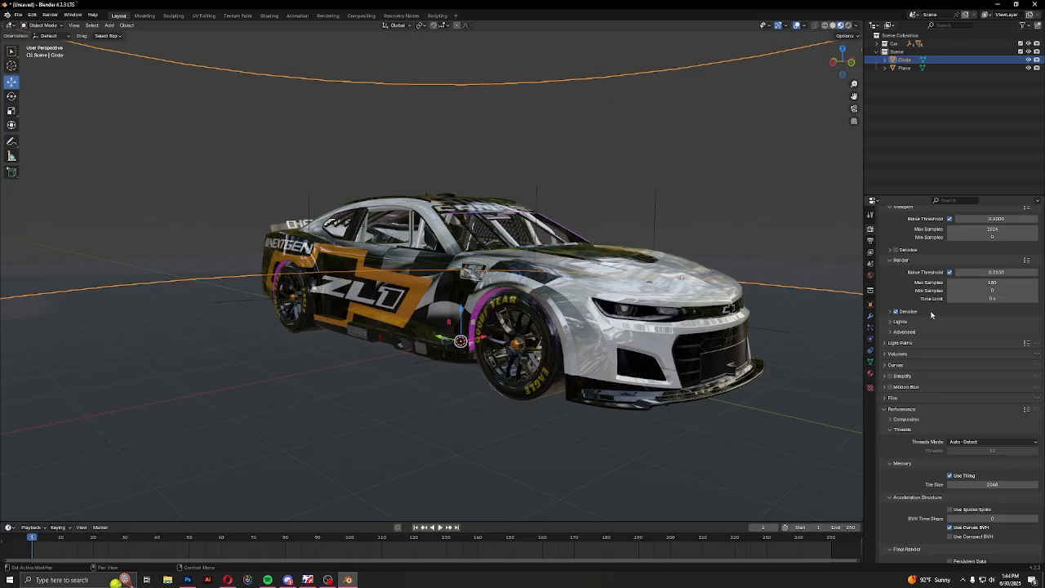
scroll(992, 481, down, 2)
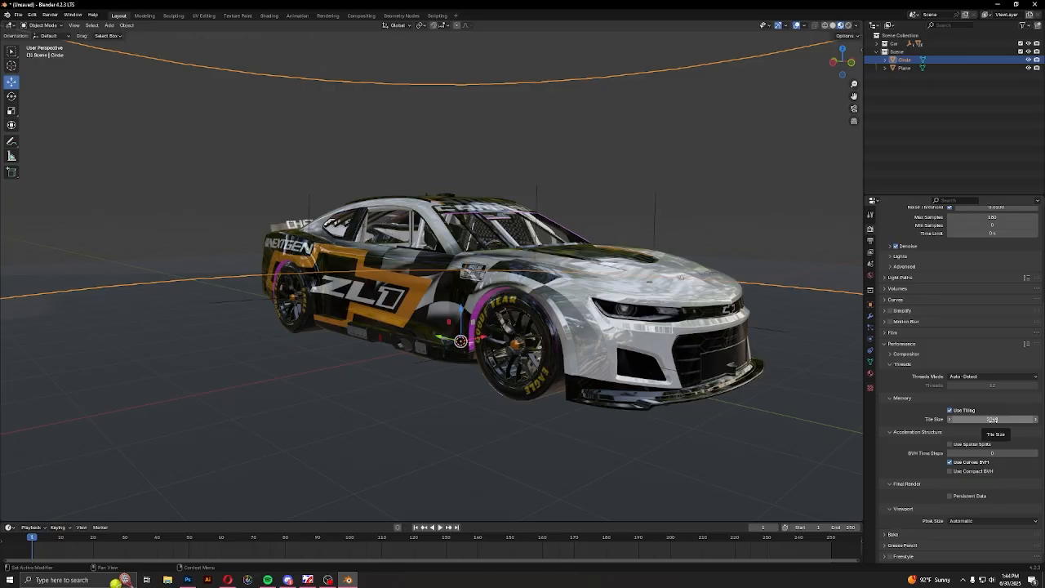
scroll(902, 409, down, 1)
click(899, 335)
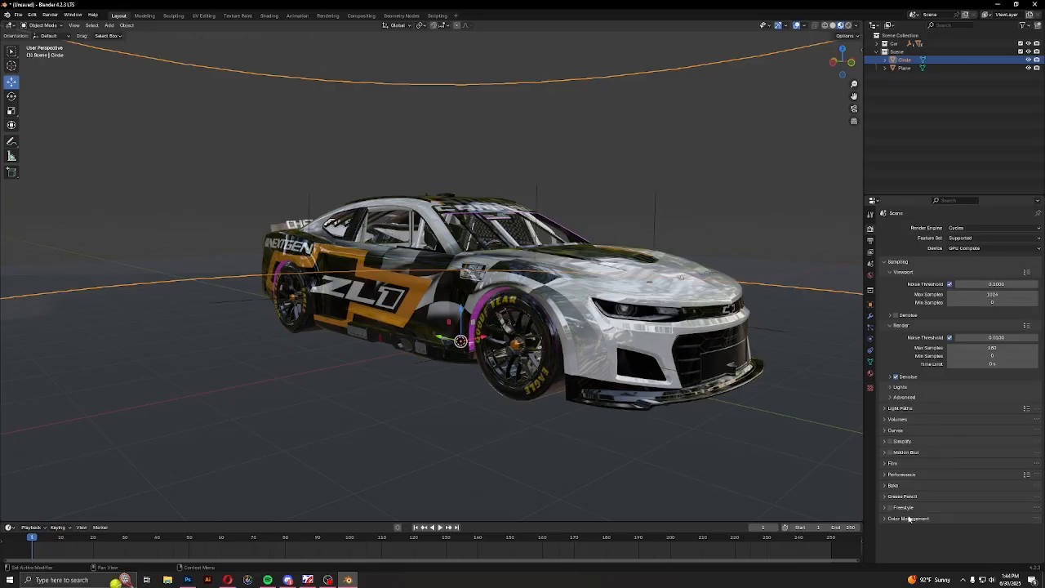
Set the scene's color management View Transform to Standard
click(909, 518)
scroll(911, 510, down, 3)
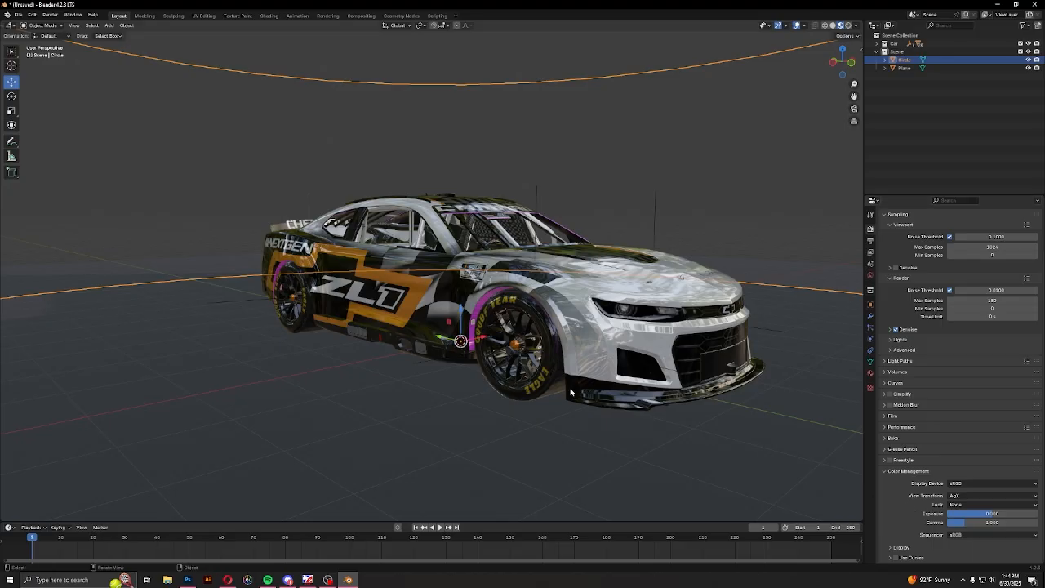
middle_drag(575, 394, 494, 391)
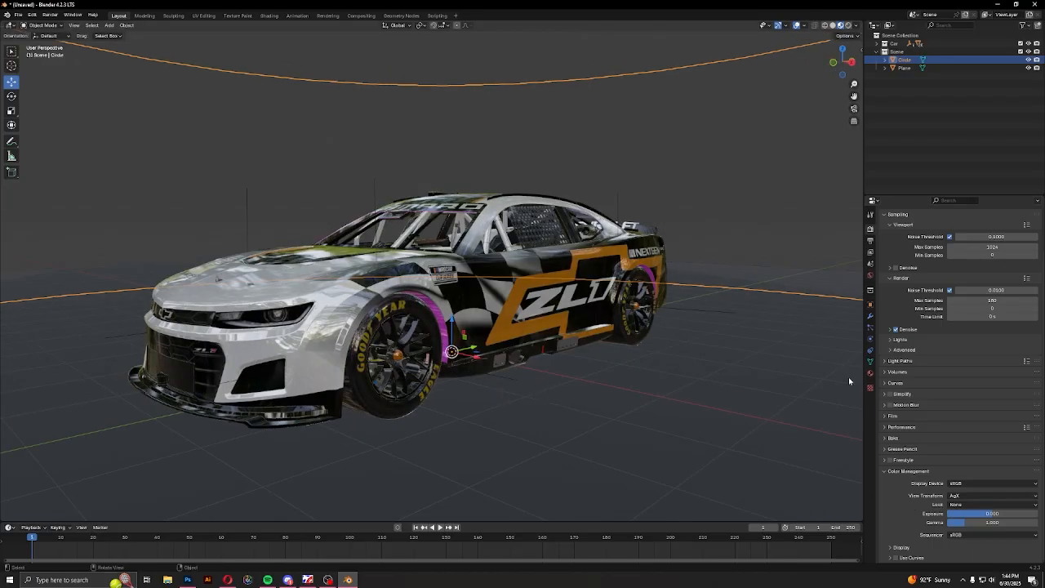
click(967, 496)
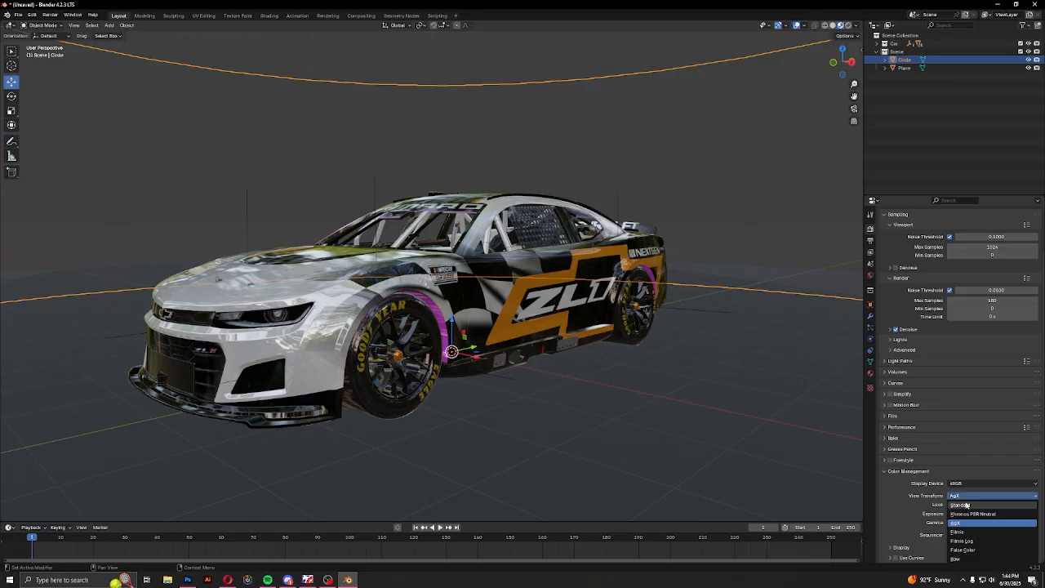
click(964, 505)
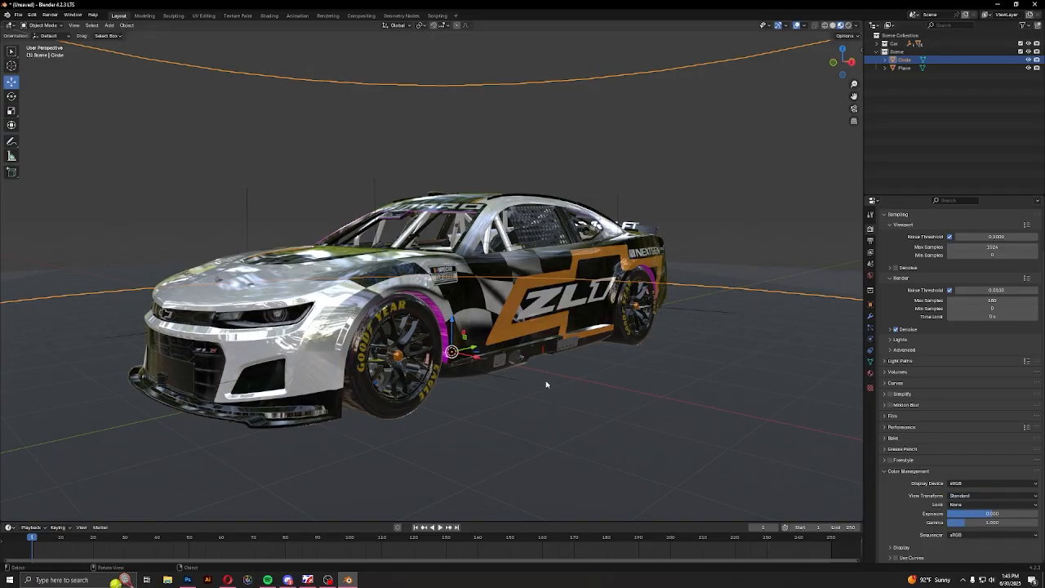
mouse_move(590, 386)
middle_down()
mouse_move(573, 379)
mouse_move(626, 381)
mouse_move(596, 396)
middle_up()
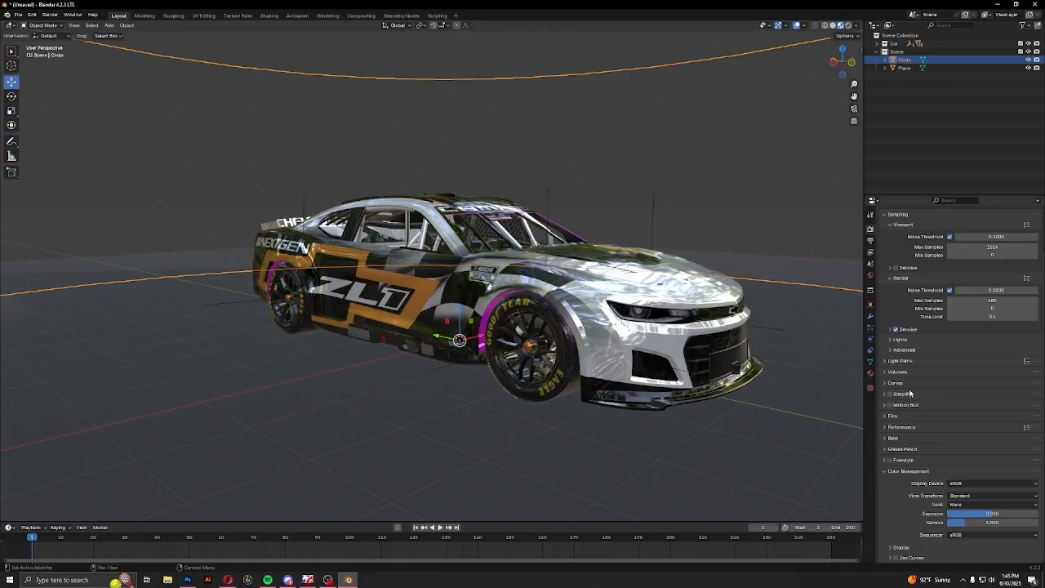
Compare the view transforms on the car by switching to AgX and back to Standard
click(967, 485)
click(967, 485)
click(964, 496)
click(962, 523)
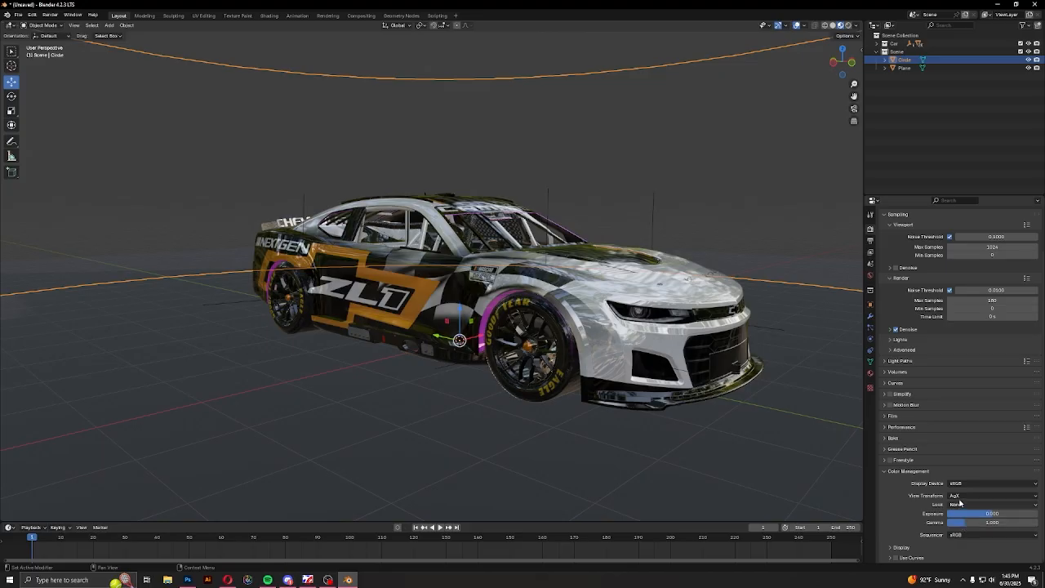
click(963, 495)
click(960, 504)
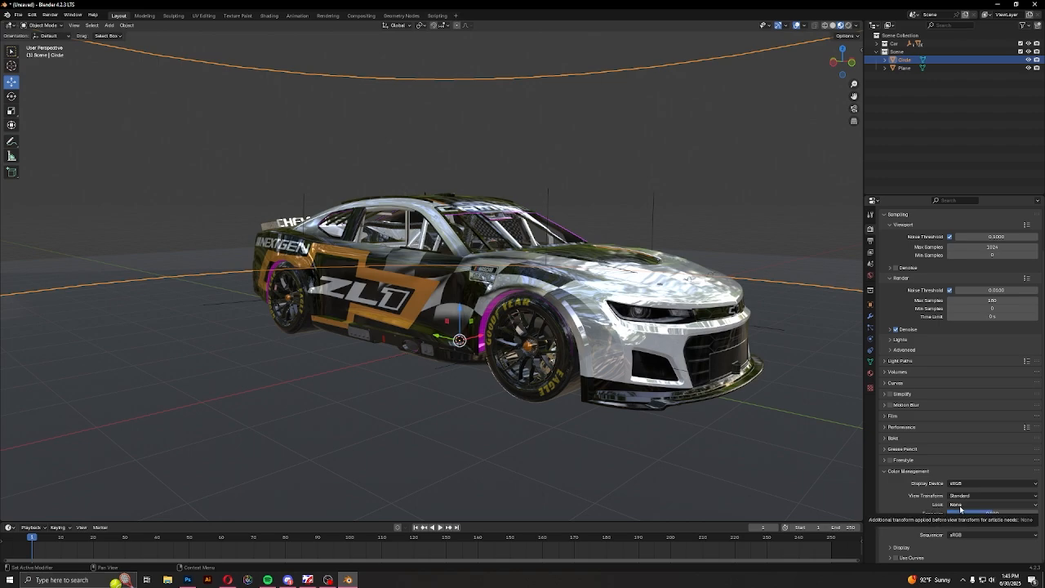
Try the Medium Contrast look against Medium High Contrast, and keep Medium High Contrast as the color management look
click(961, 504)
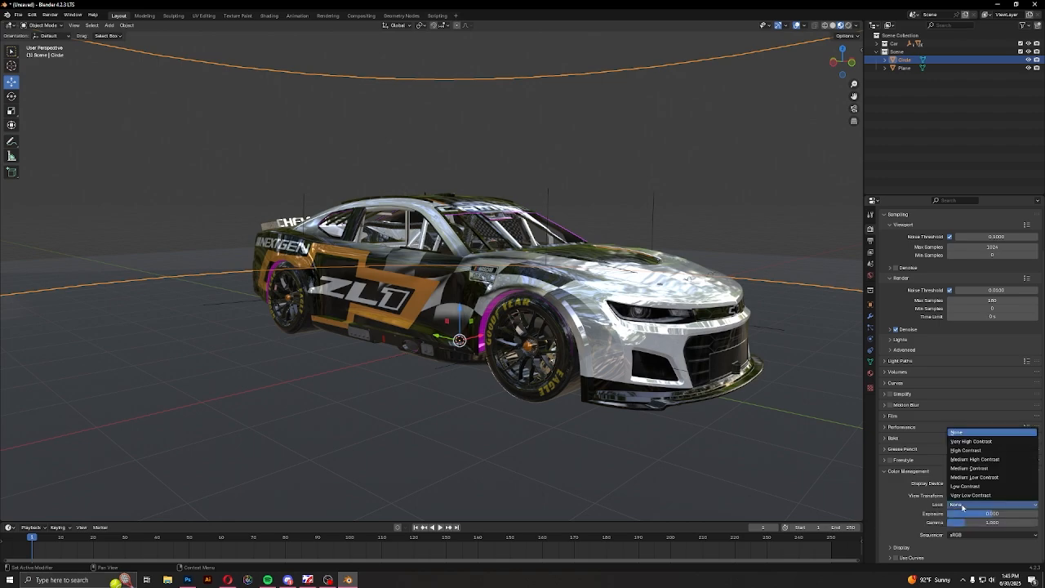
click(973, 460)
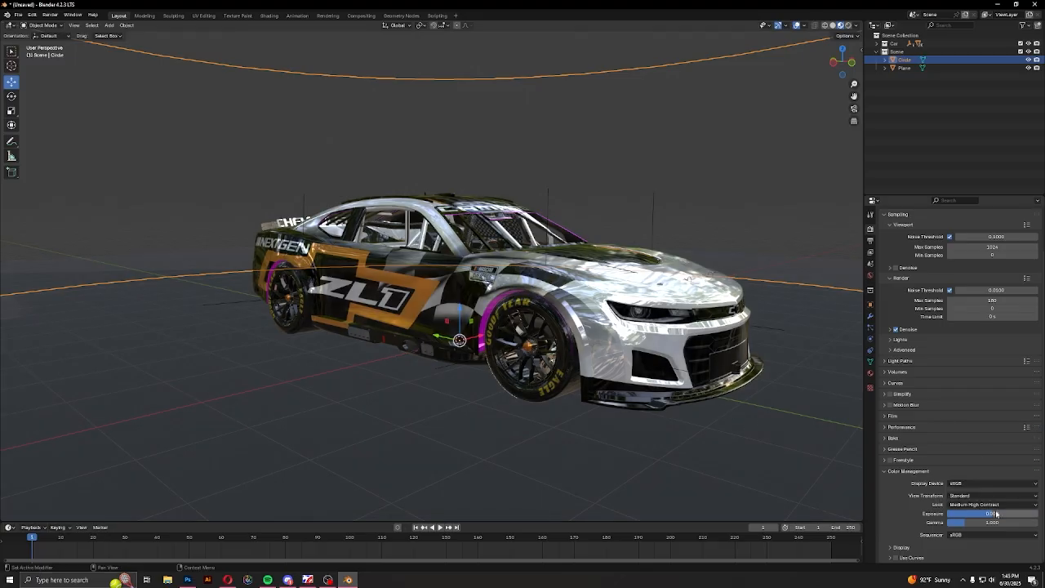
click(988, 506)
click(979, 468)
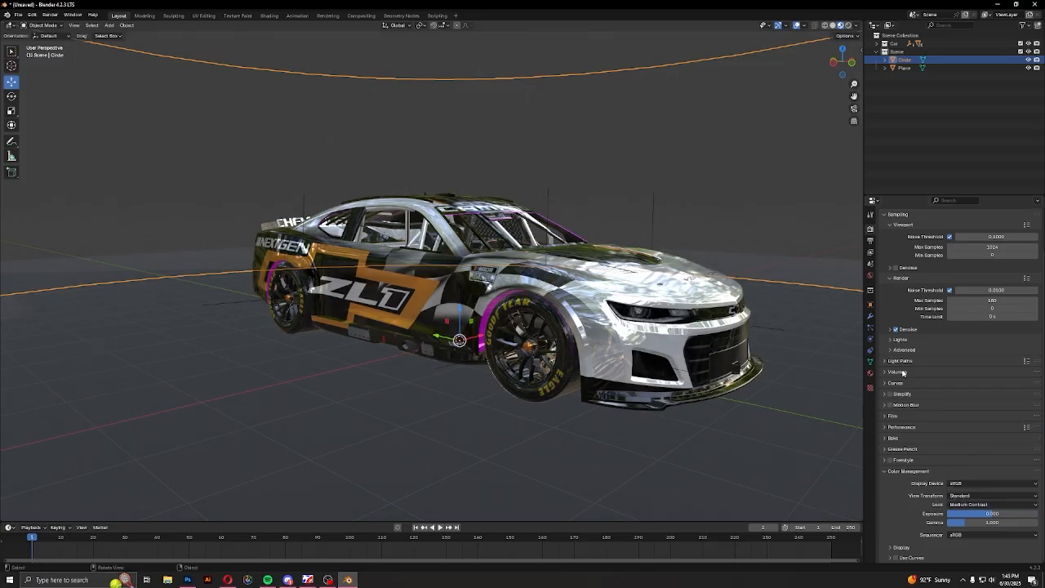
click(984, 505)
click(974, 460)
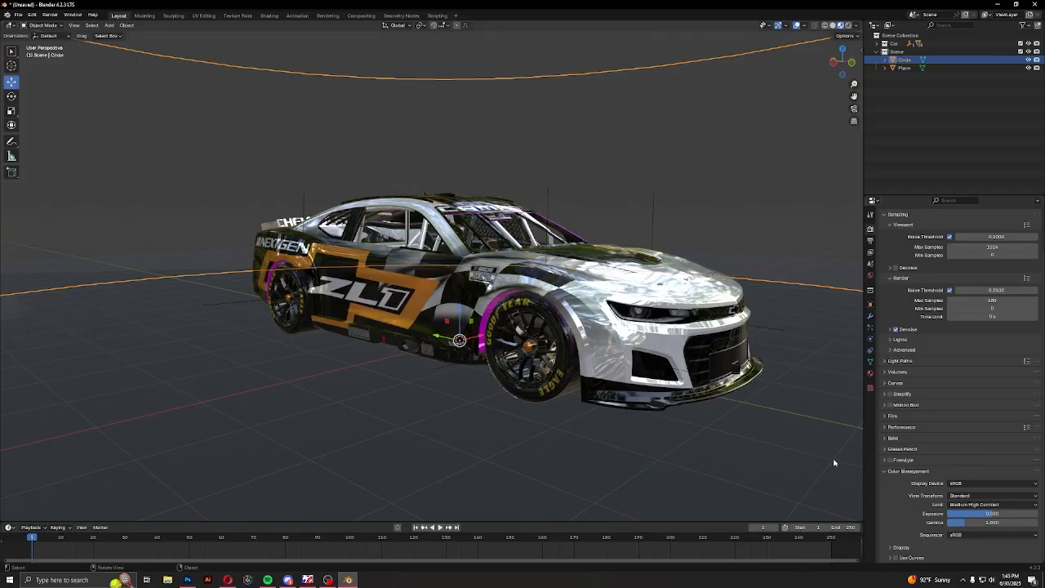
middle_drag(834, 462, 642, 445)
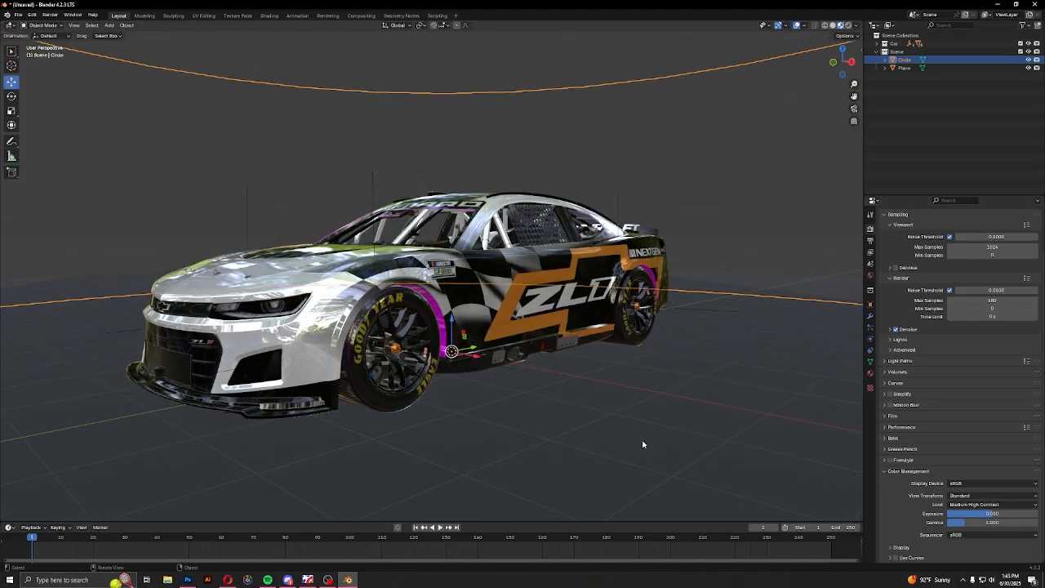
scroll(477, 385, up, 4)
scroll(478, 385, down, 4)
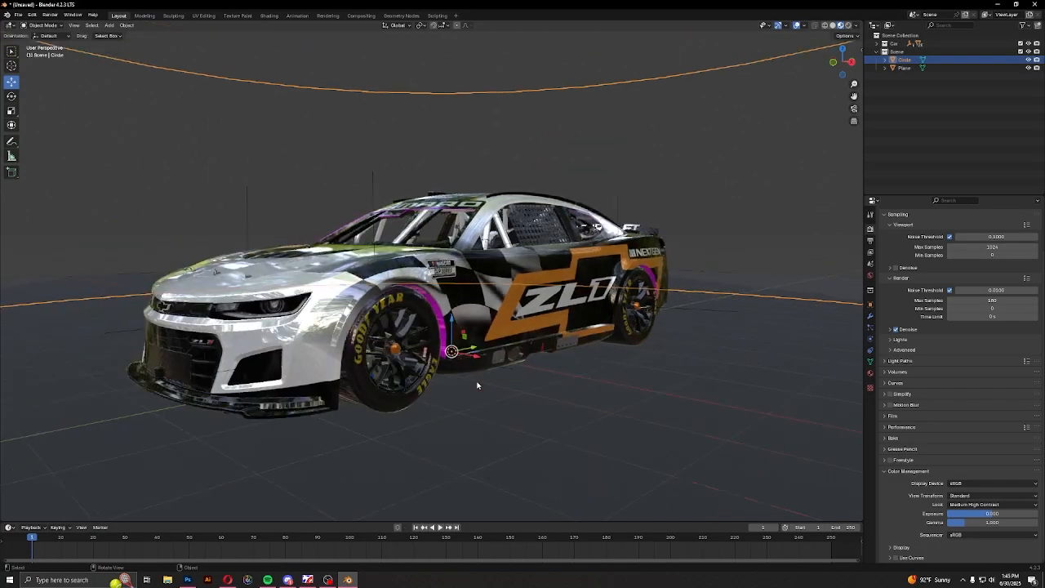
click(904, 472)
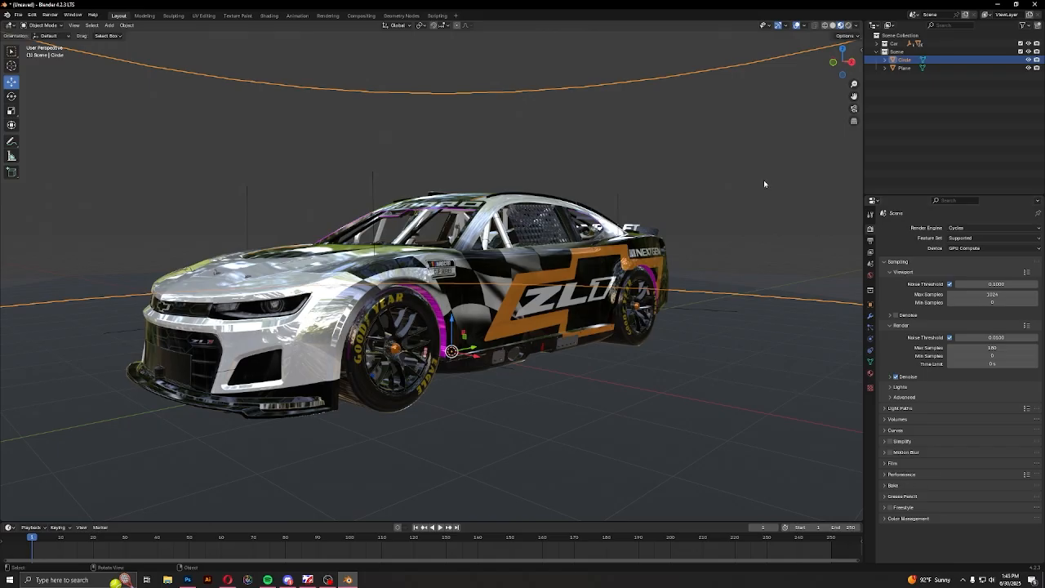
Make the ground plane a Shadow Catcher in its object visibility settings
click(733, 351)
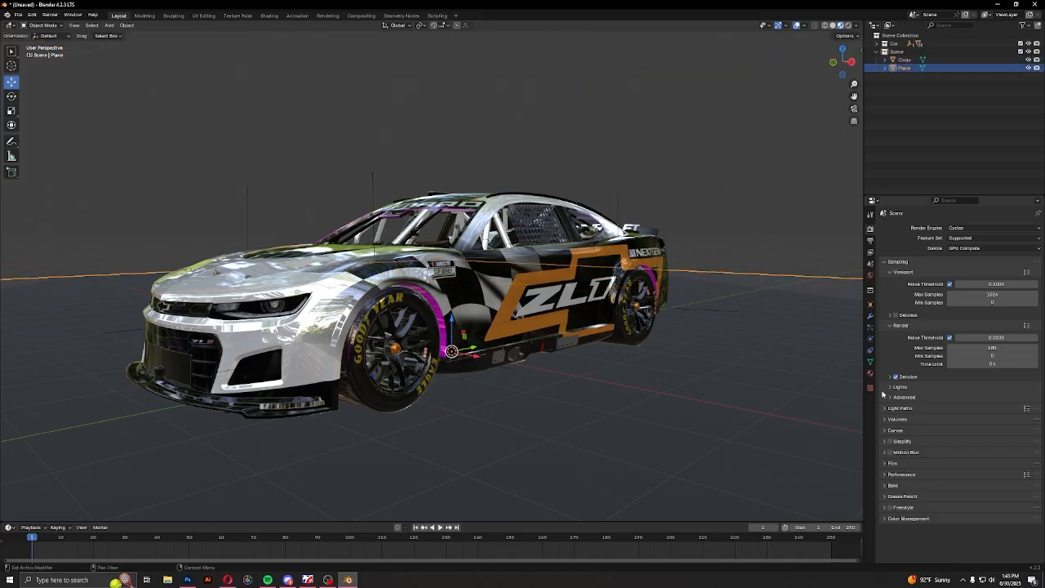
click(870, 305)
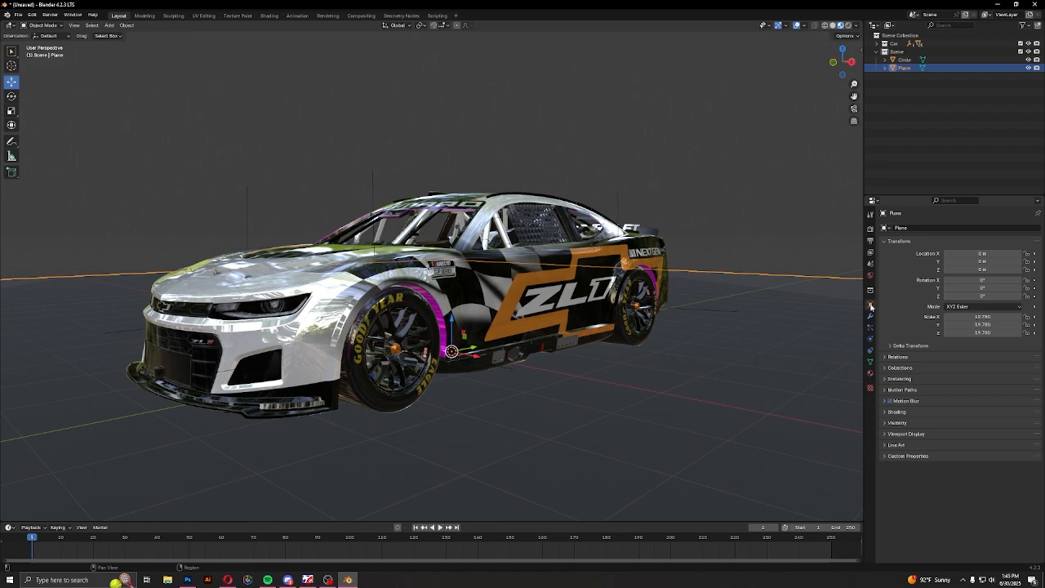
click(897, 422)
scroll(518, 362, down, 2)
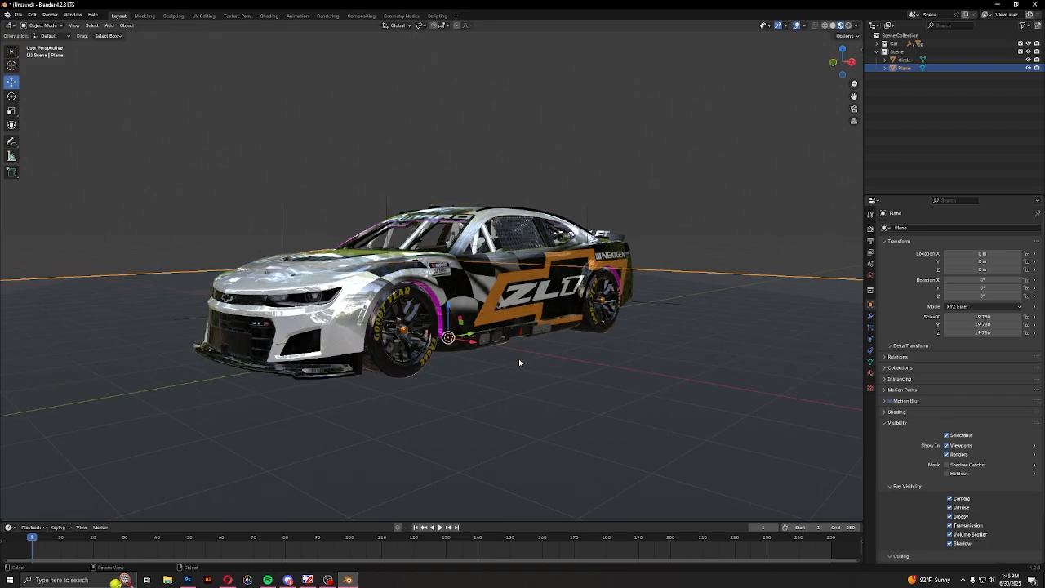
scroll(519, 362, down, 7)
middle_drag(564, 327, 442, 316)
scroll(481, 362, up, 7)
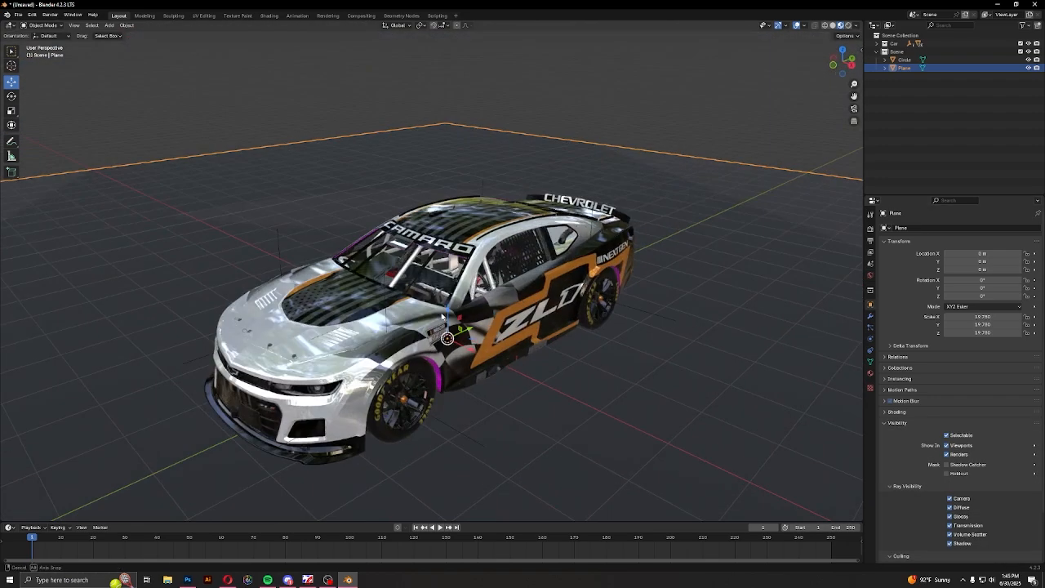
click(947, 465)
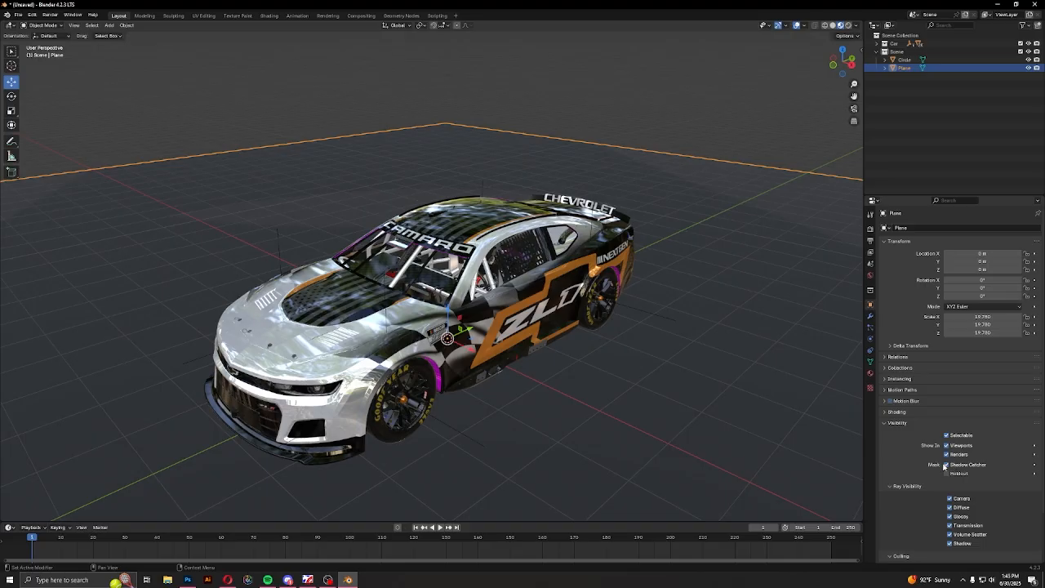
middle_drag(655, 419, 647, 391)
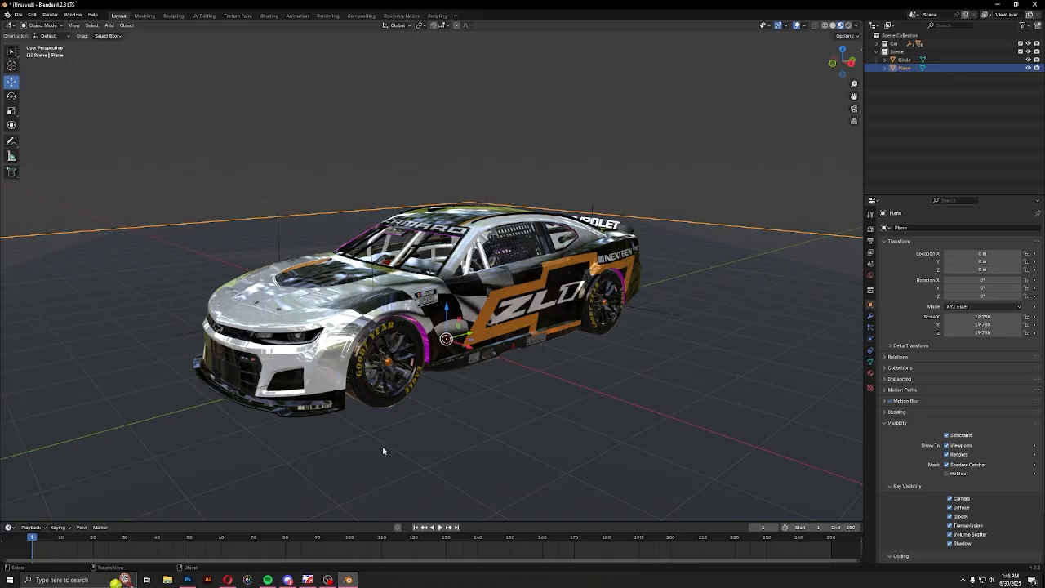
click(581, 144)
scroll(580, 240, down, 5)
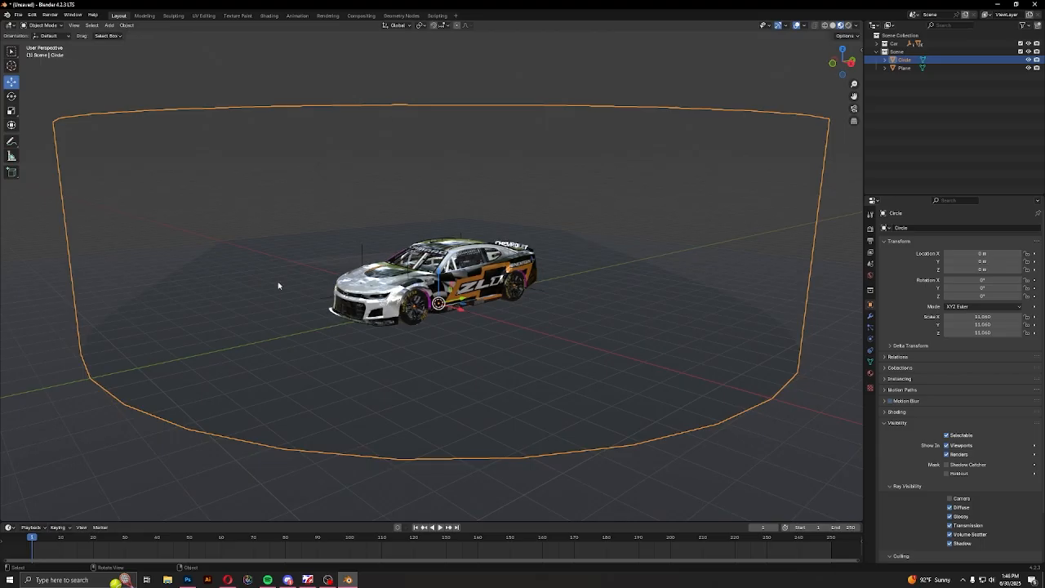
scroll(489, 367, up, 5)
click(615, 471)
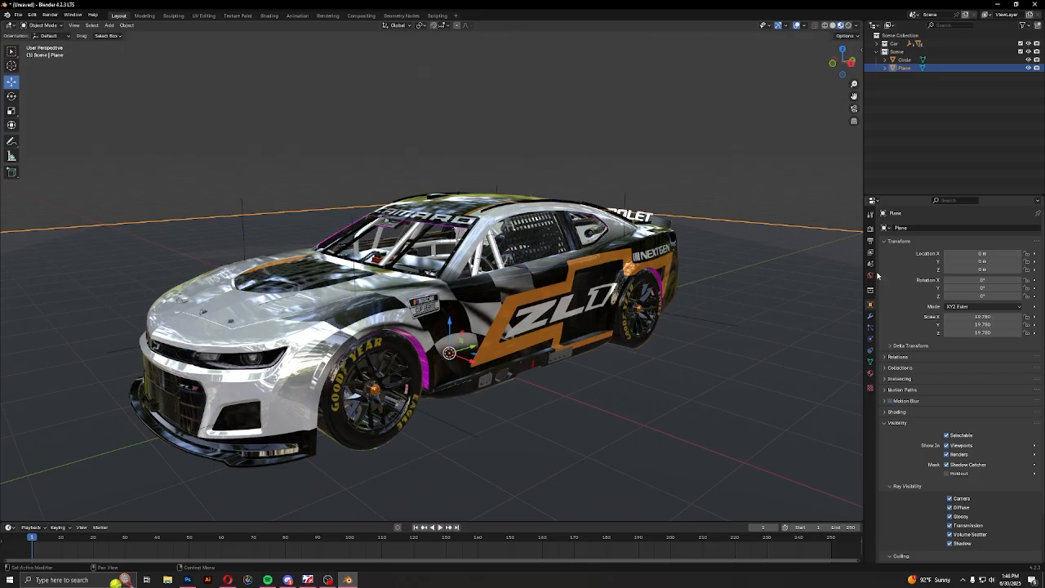
Assign an Environment Texture to the world background's color
click(870, 279)
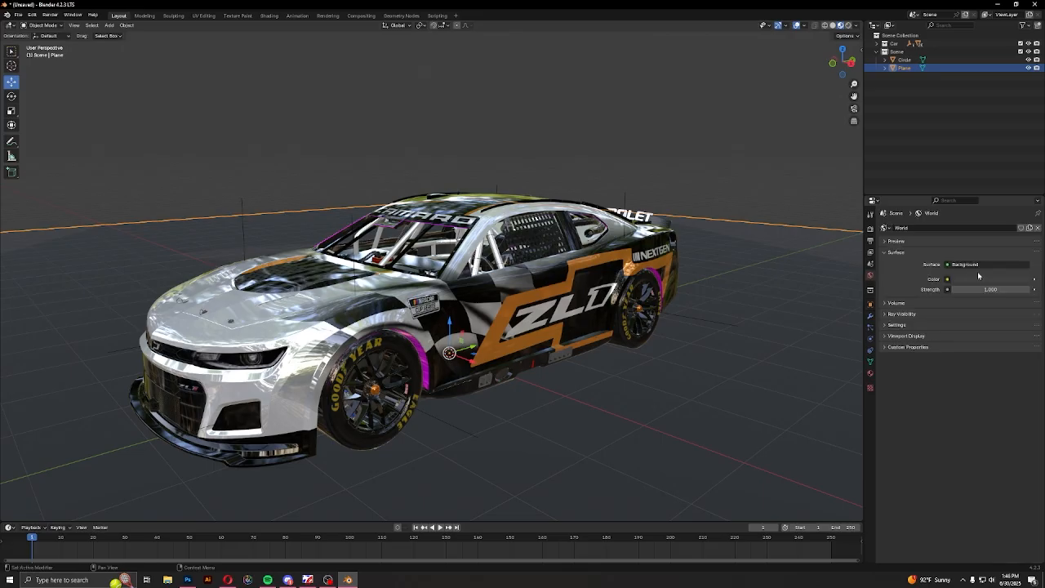
click(948, 279)
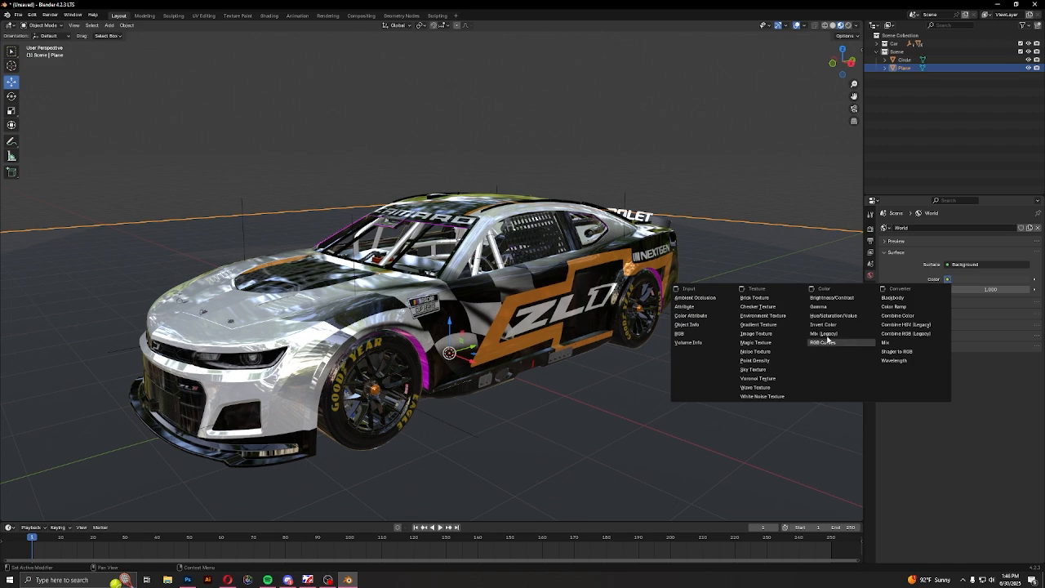
click(762, 315)
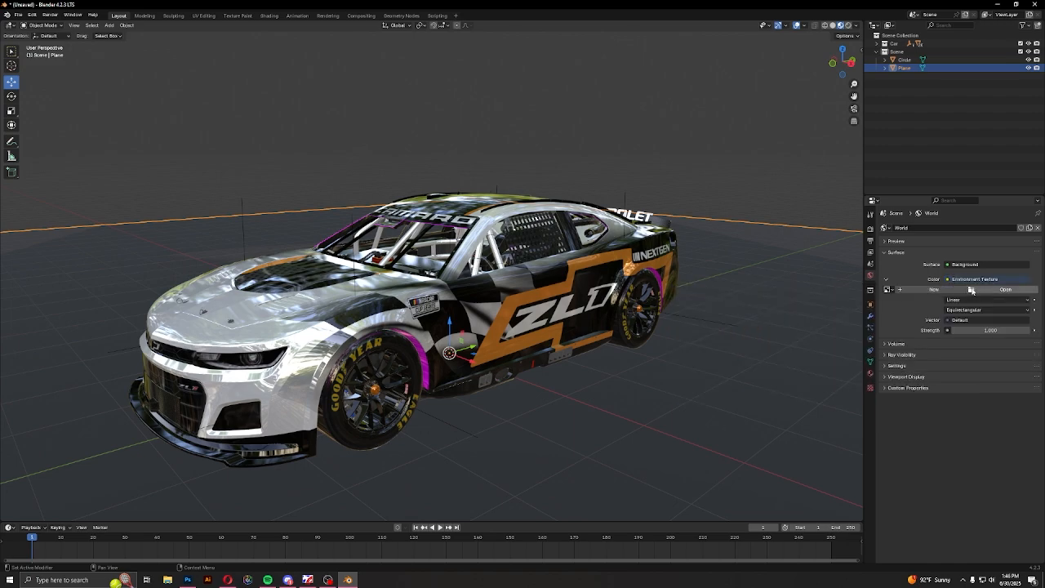
Switch to the Opera browser and open Poly Haven's HDRI library in a new tab by searching for "hdri haven"
click(1000, 291)
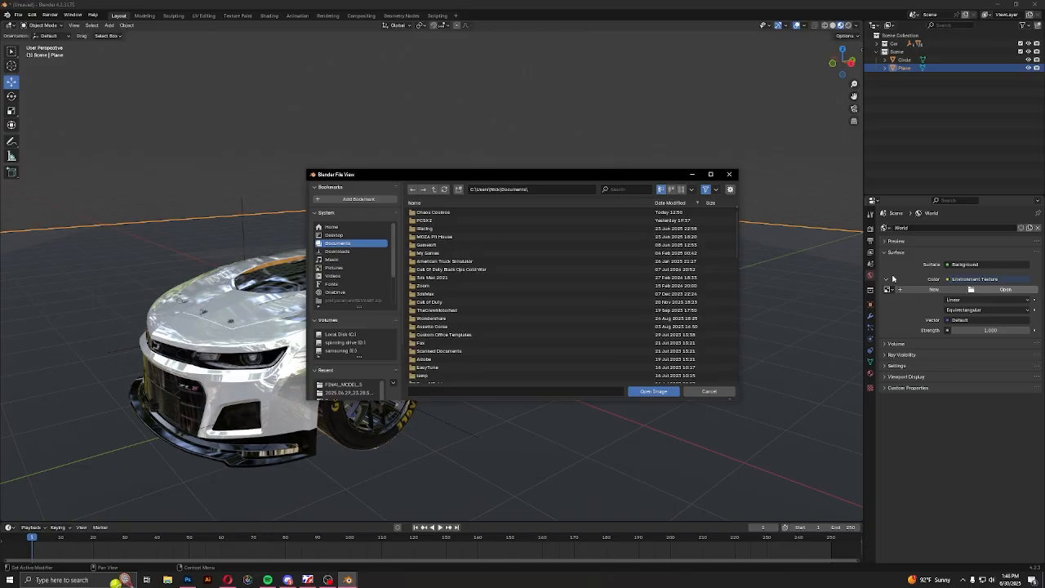
click(729, 174)
click(227, 580)
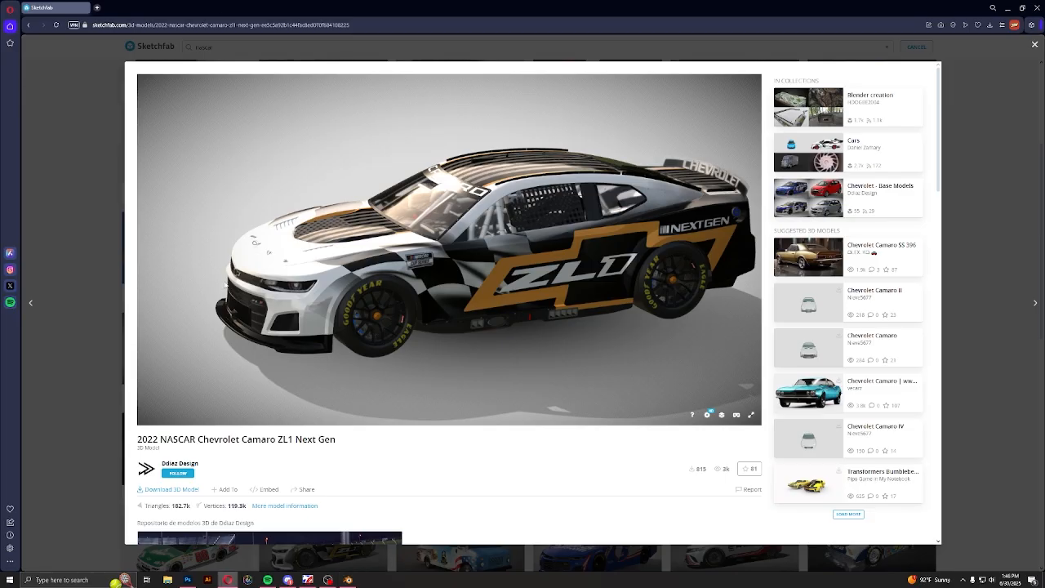
click(97, 7)
text(hdri haven)
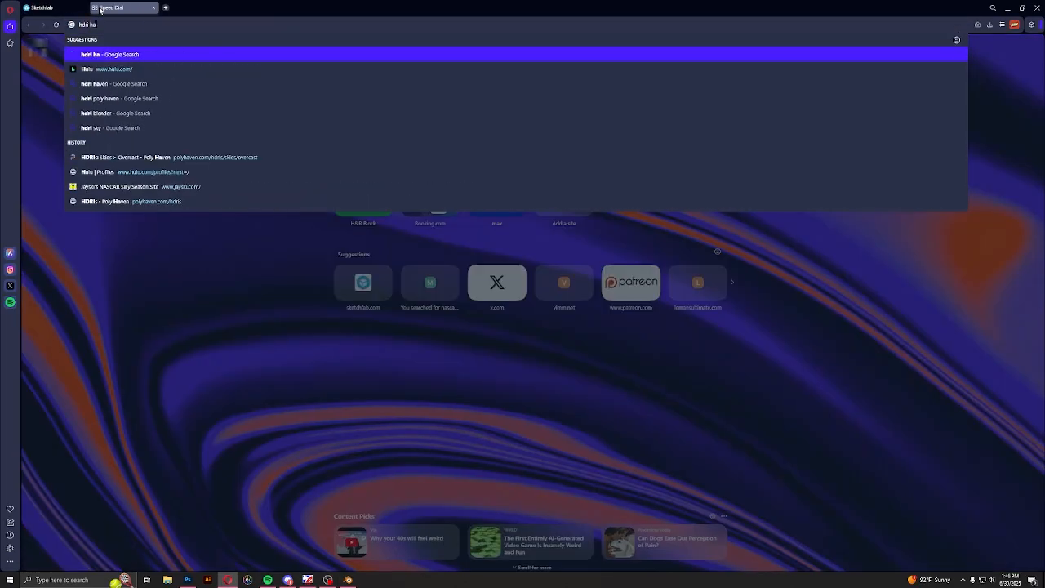
key(Return)
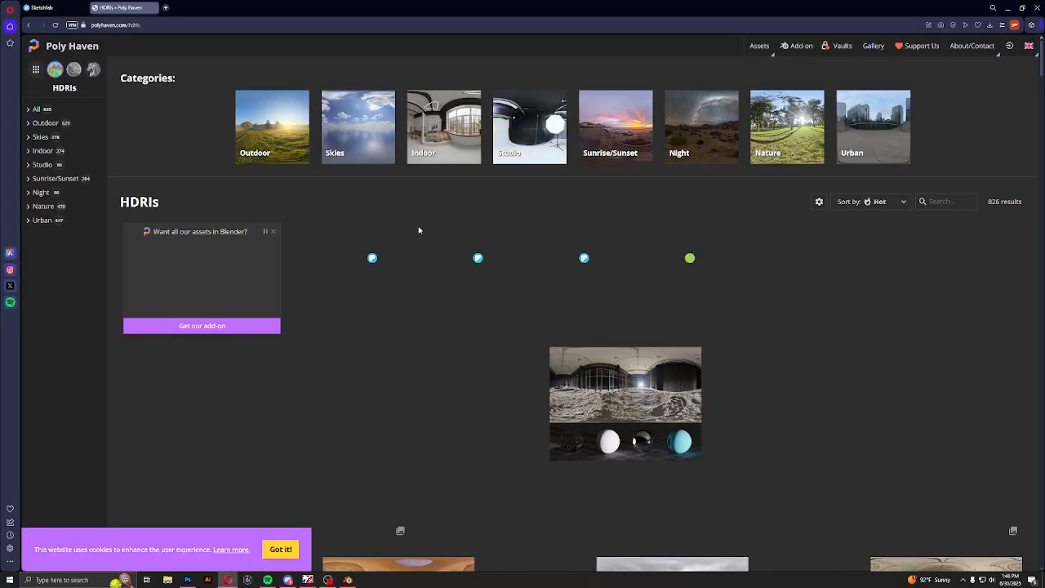
Open the Pine Picnic HDRI from the library and compare its preview images, including the one with the sample spheres
scroll(420, 245, down, 5)
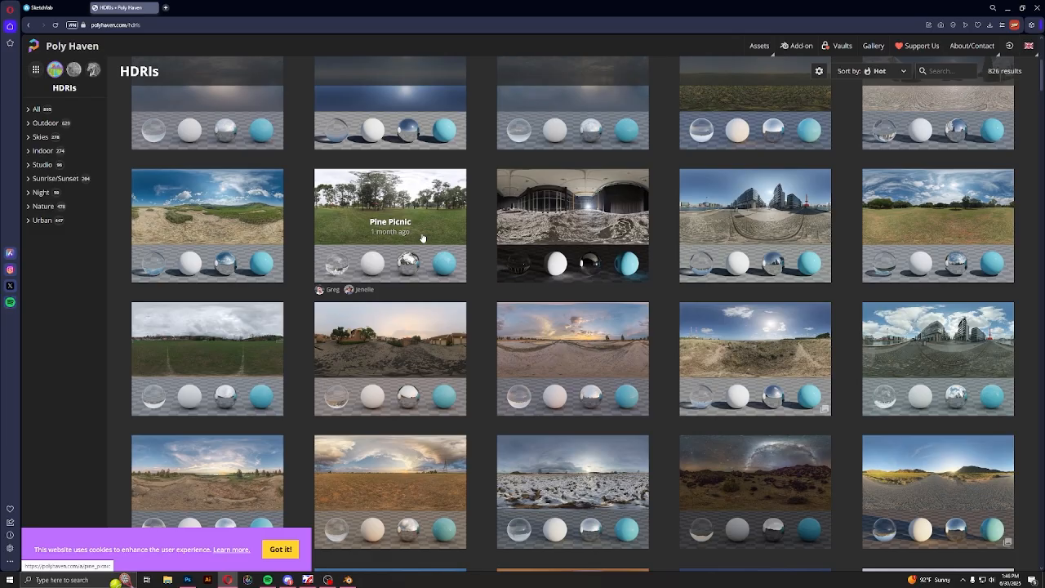
scroll(745, 342, up, 2)
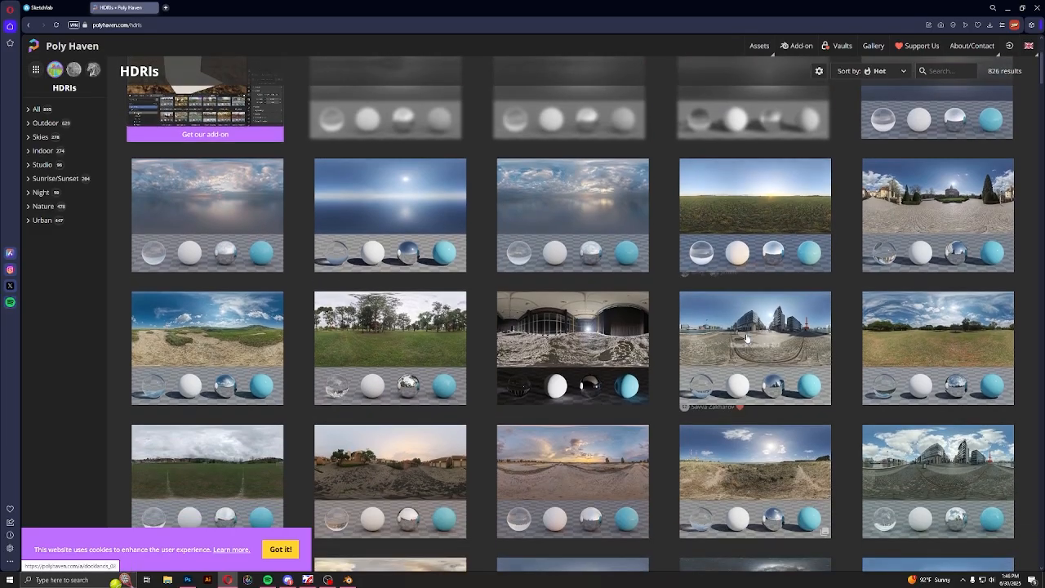
click(369, 351)
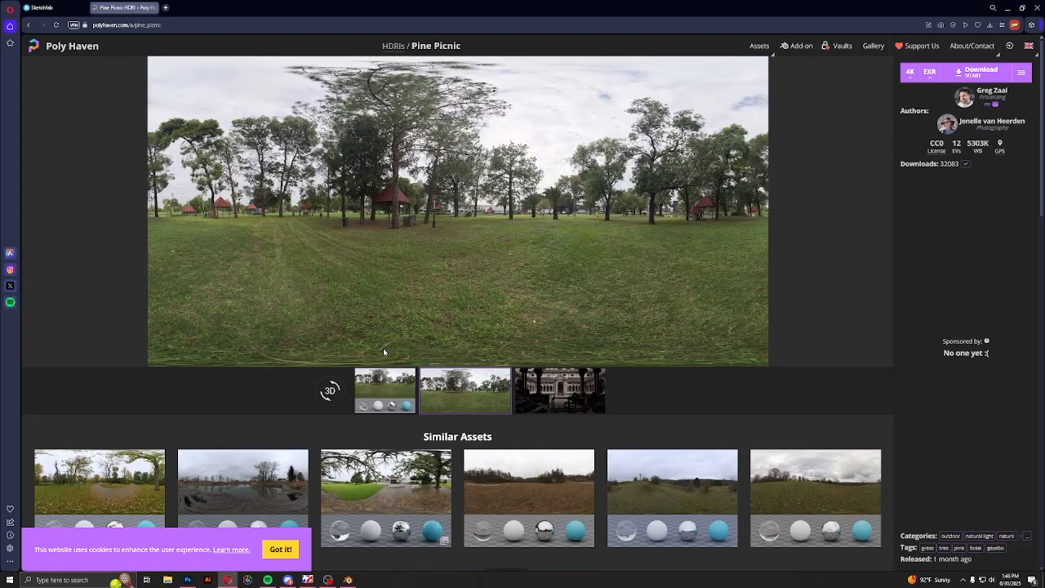
click(379, 385)
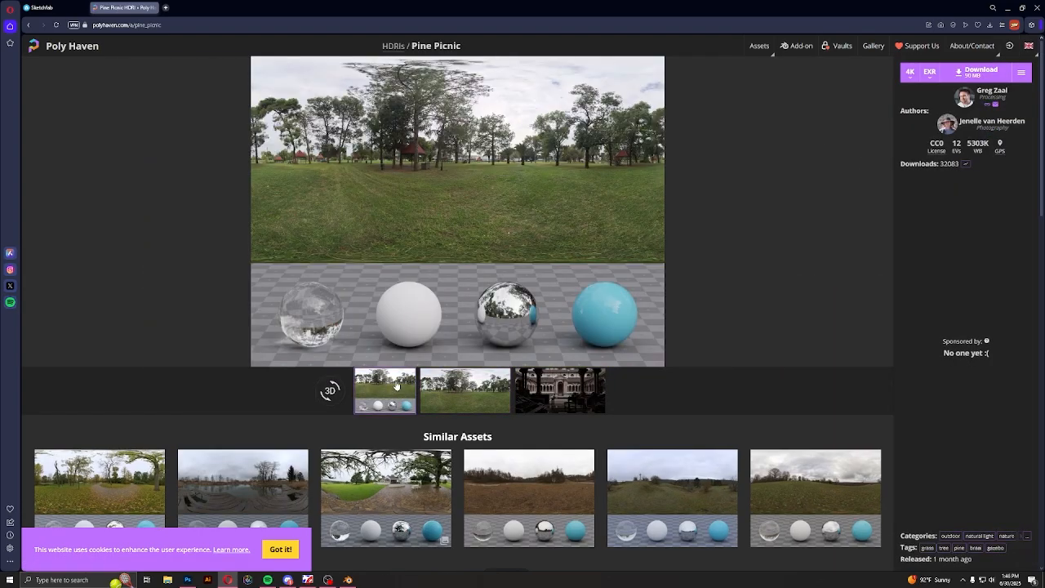
click(464, 397)
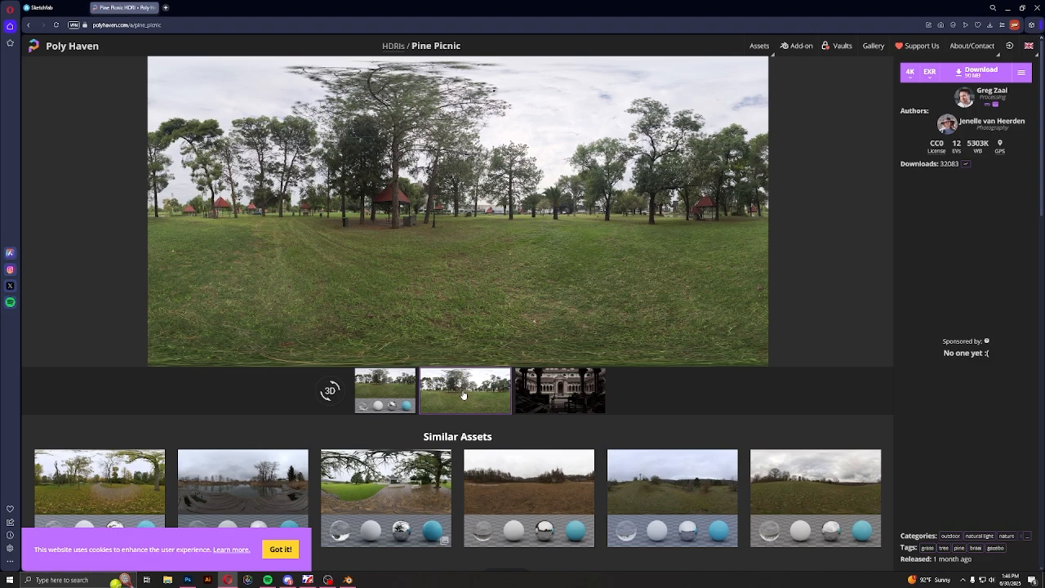
click(571, 393)
click(465, 392)
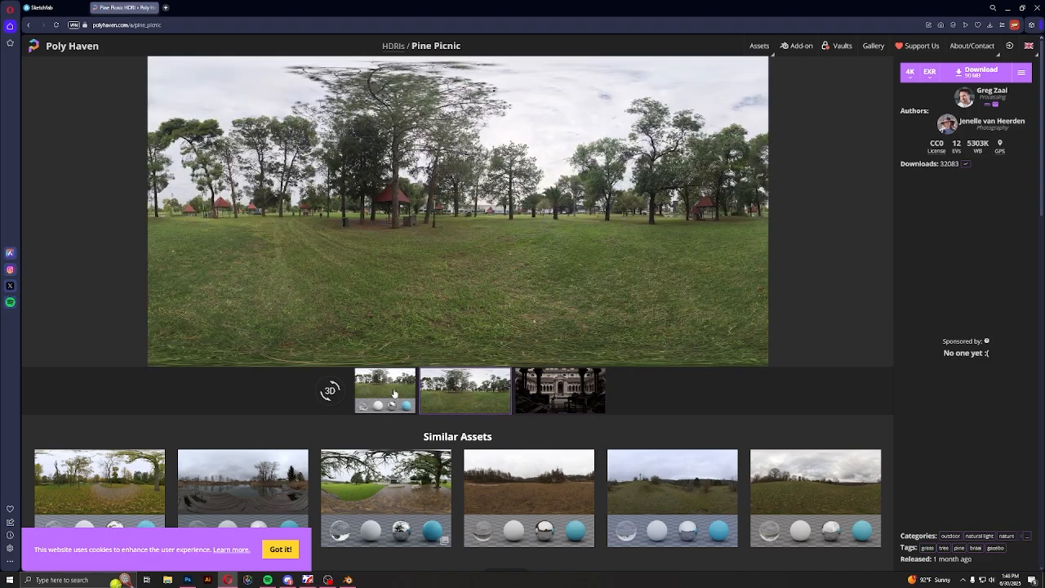
click(384, 390)
Download the Pine Picnic HDRI as a 4K EXR file
scroll(748, 354, down, 2)
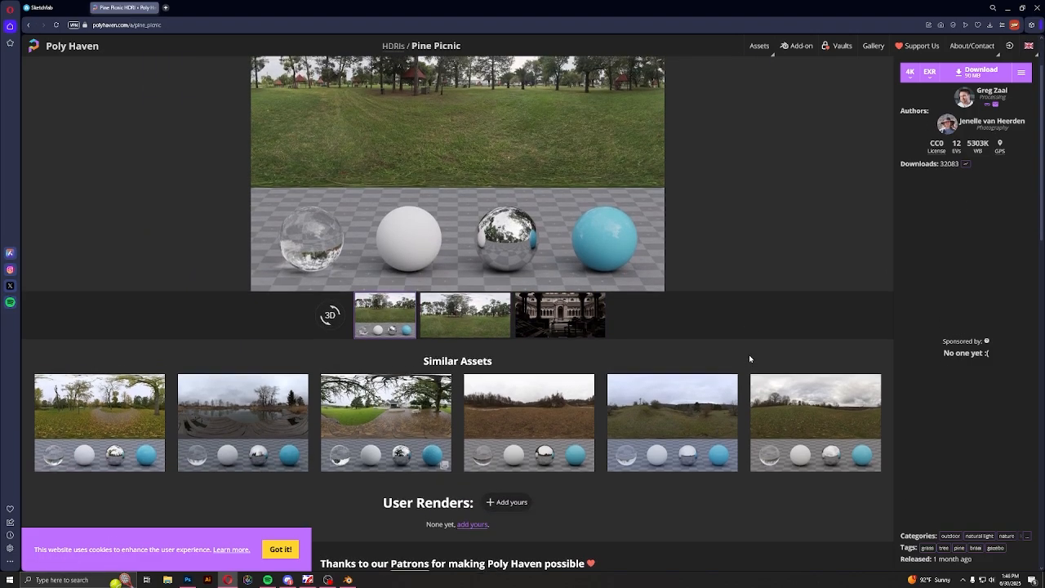
scroll(410, 398, up, 2)
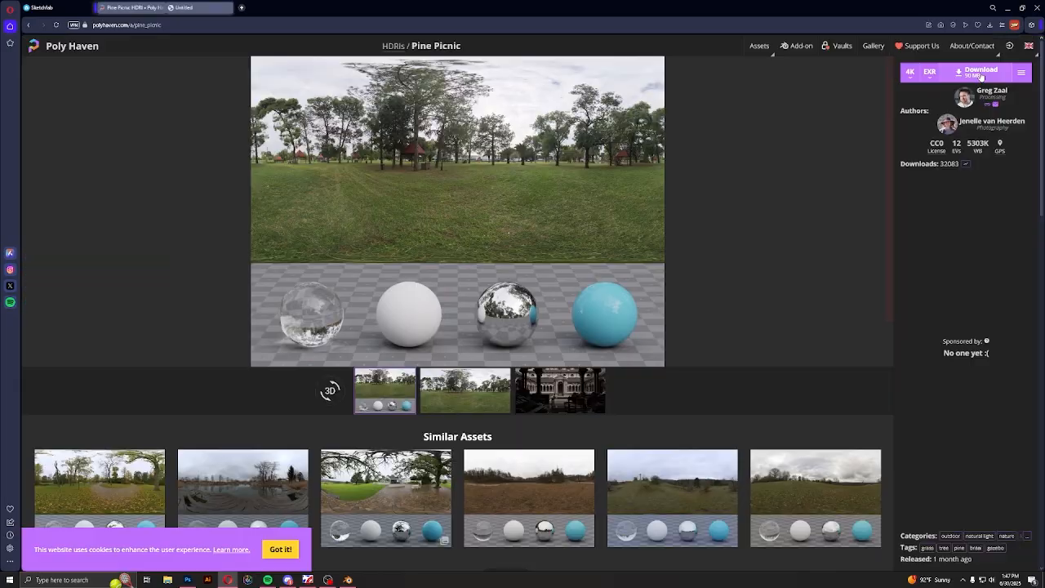
click(980, 72)
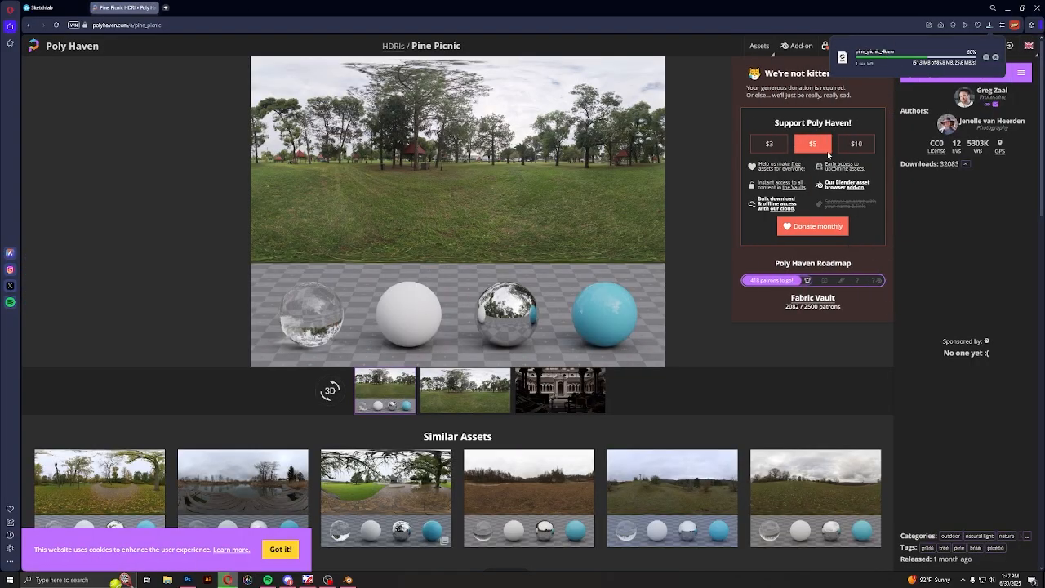
Return to the HDRI library and look through the outdoor, sky, indoor and studio environments for alternative lighting
click(27, 25)
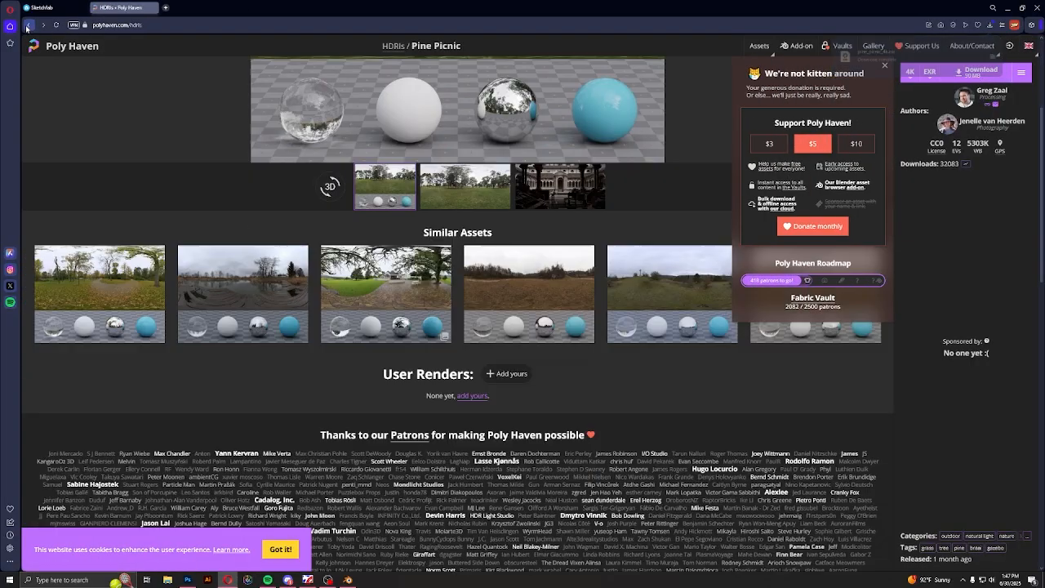
scroll(433, 269, down, 2)
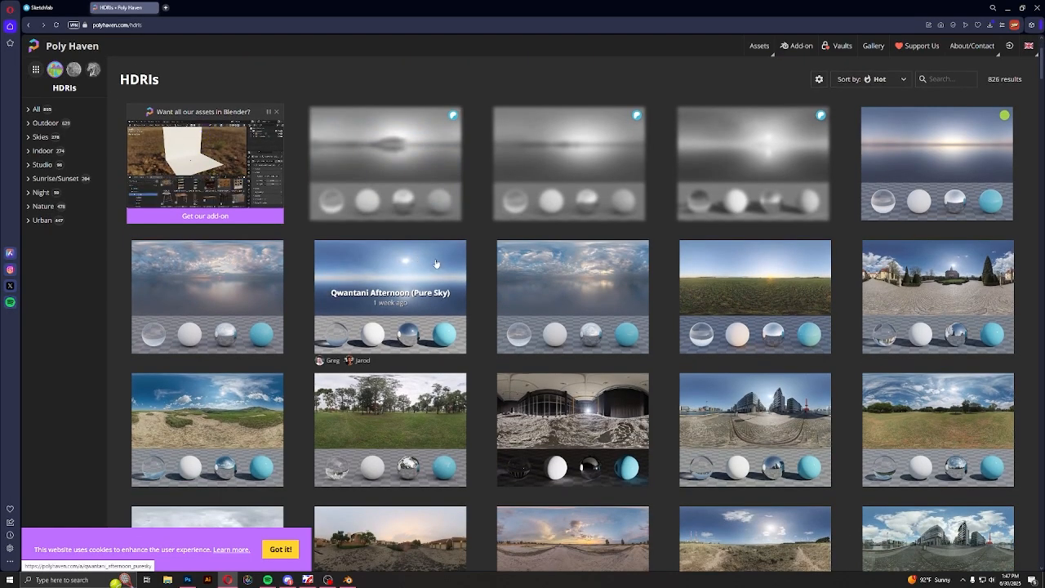
scroll(437, 264, down, 2)
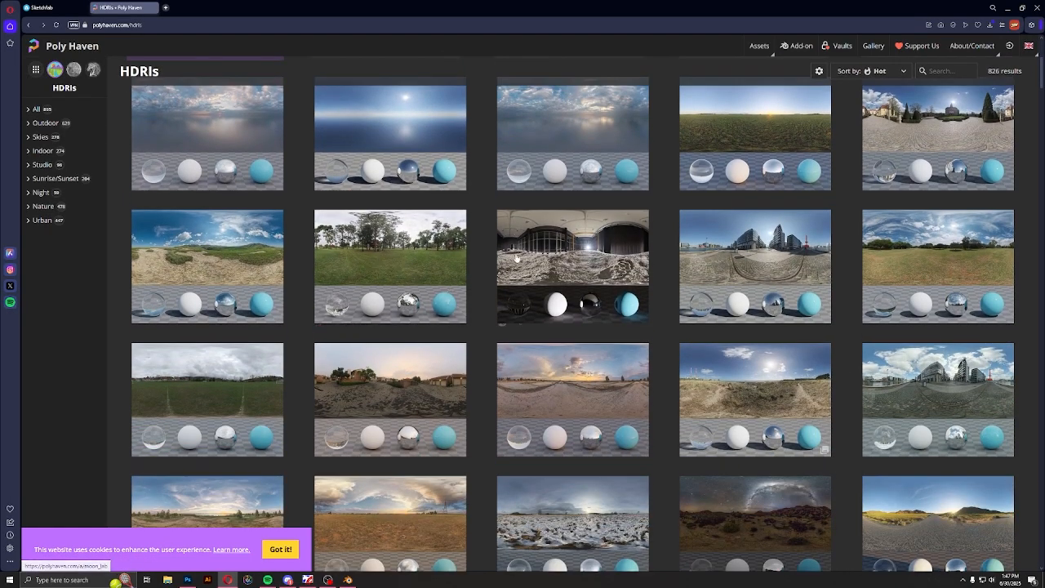
scroll(575, 300, down, 2)
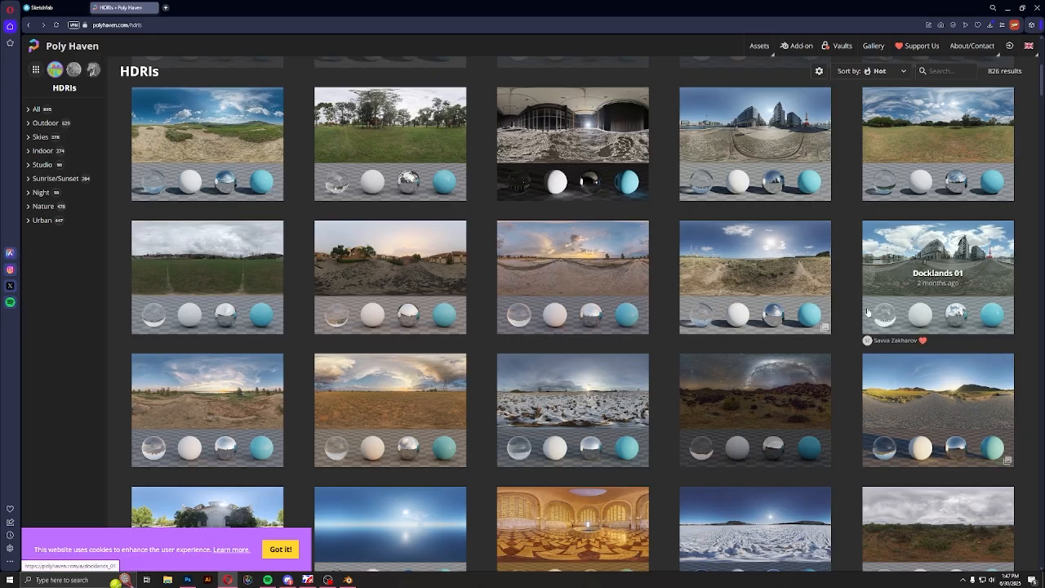
scroll(678, 325, up, 3)
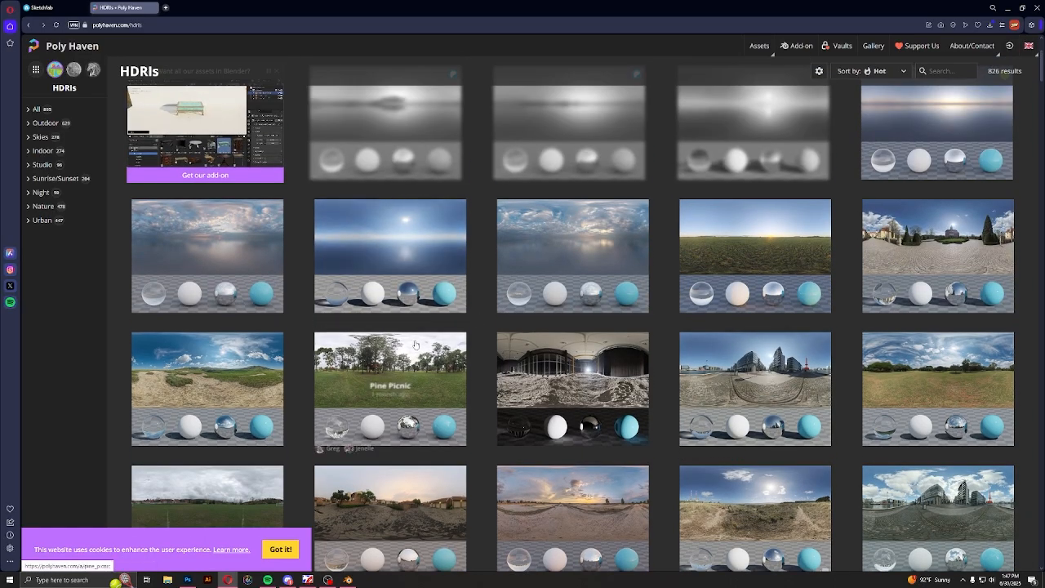
scroll(400, 359, down, 2)
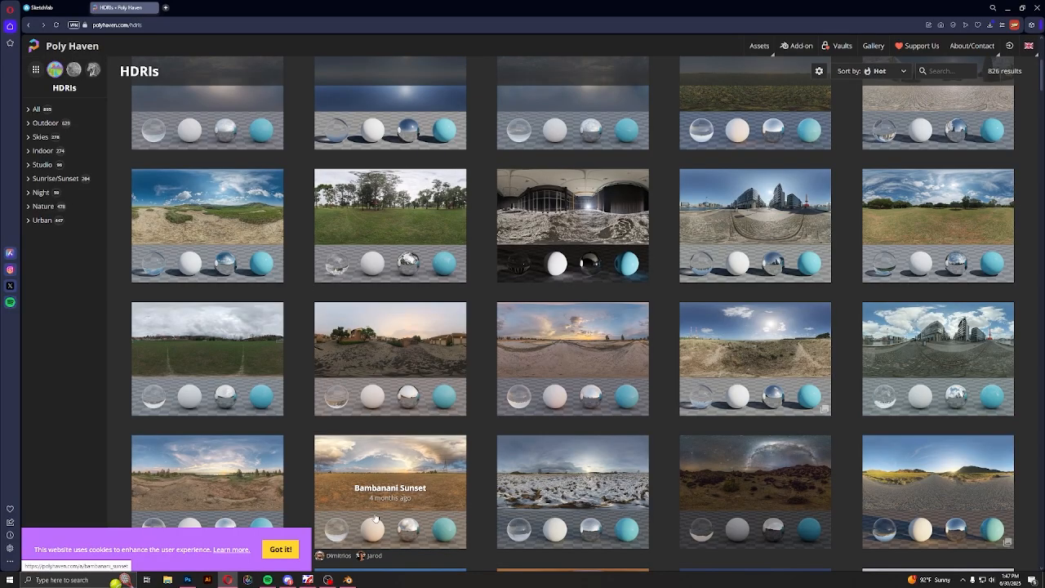
scroll(378, 518, down, 2)
scroll(382, 520, down, 1)
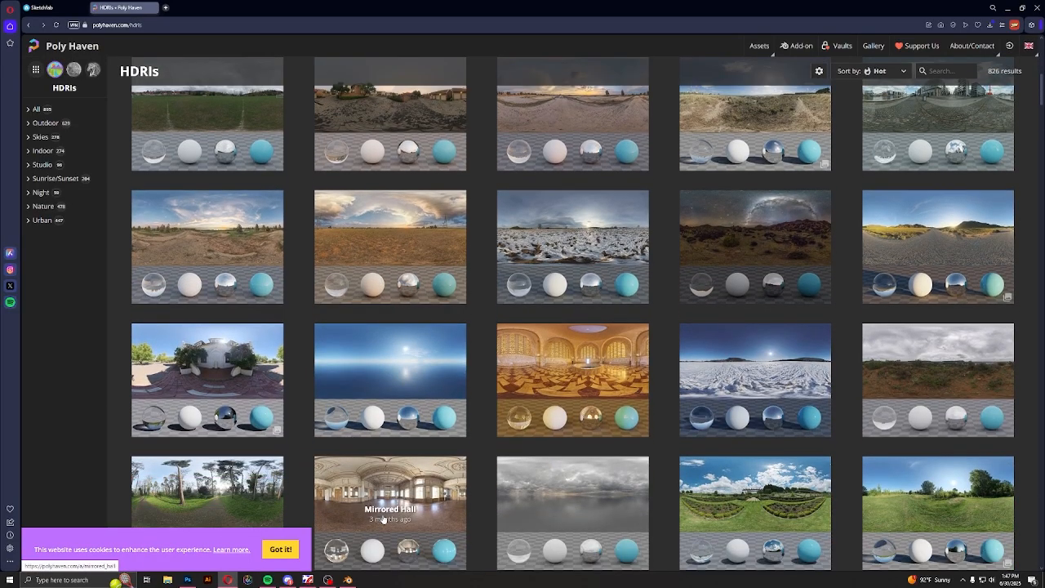
scroll(376, 441, up, 2)
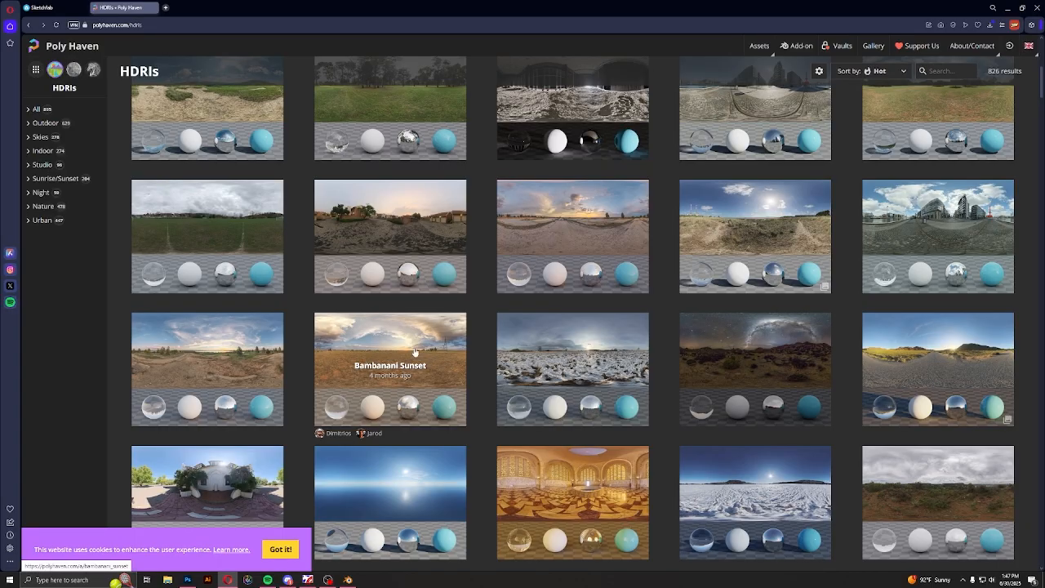
scroll(415, 351, down, 10)
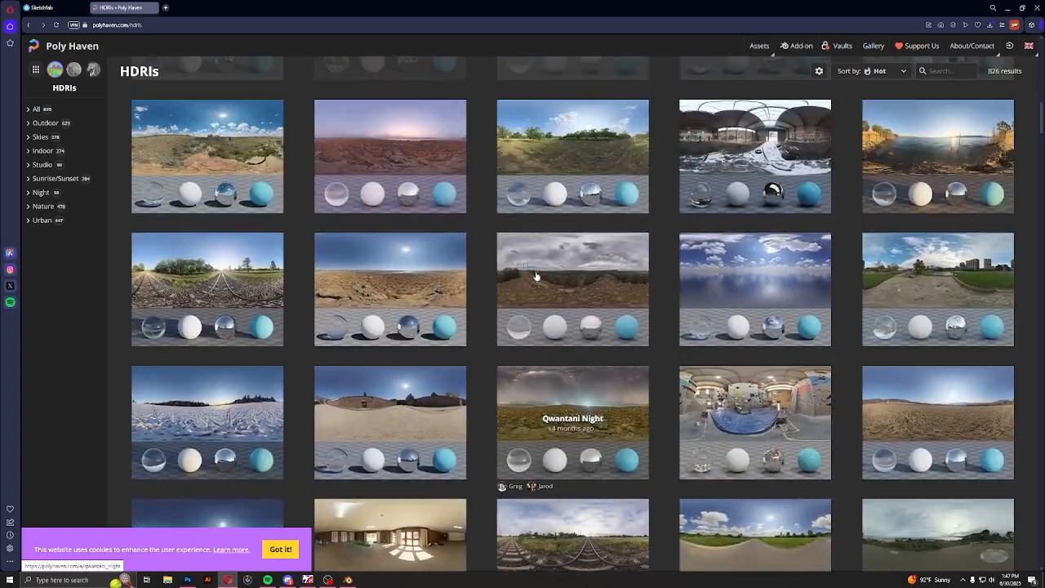
scroll(767, 165, down, 5)
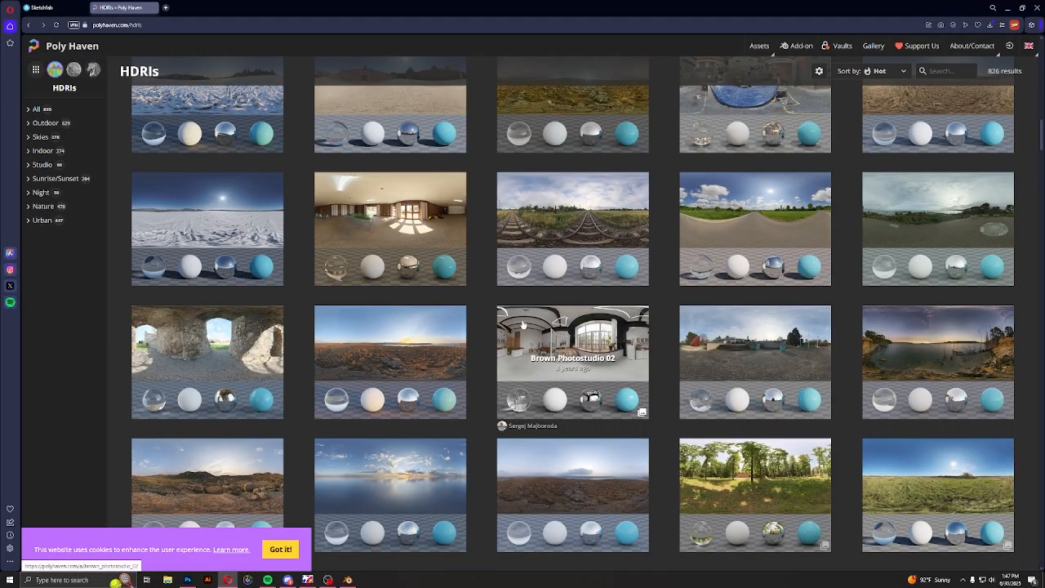
scroll(540, 417, down, 3)
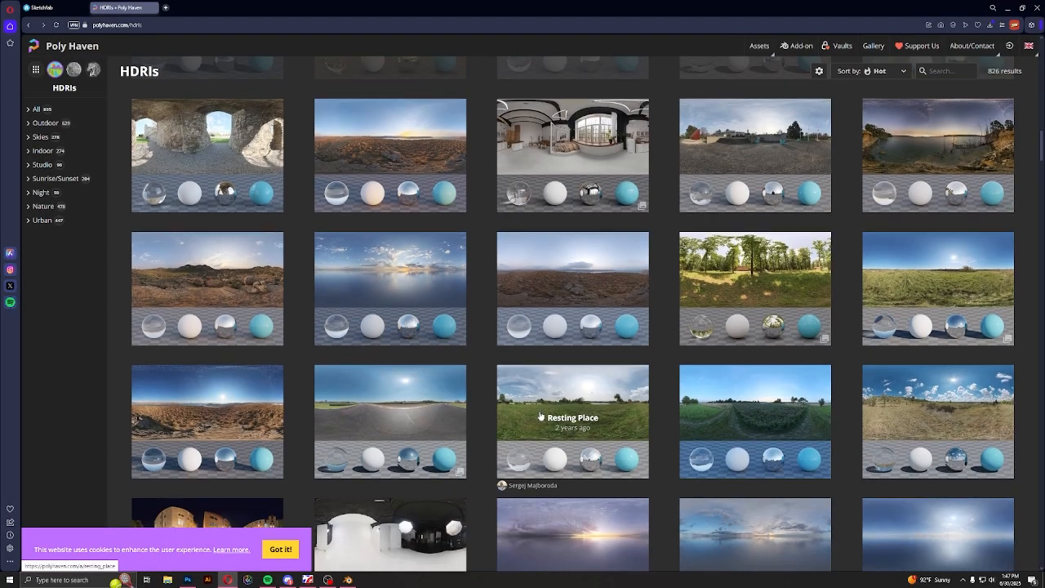
scroll(541, 417, down, 3)
scroll(540, 411, down, 2)
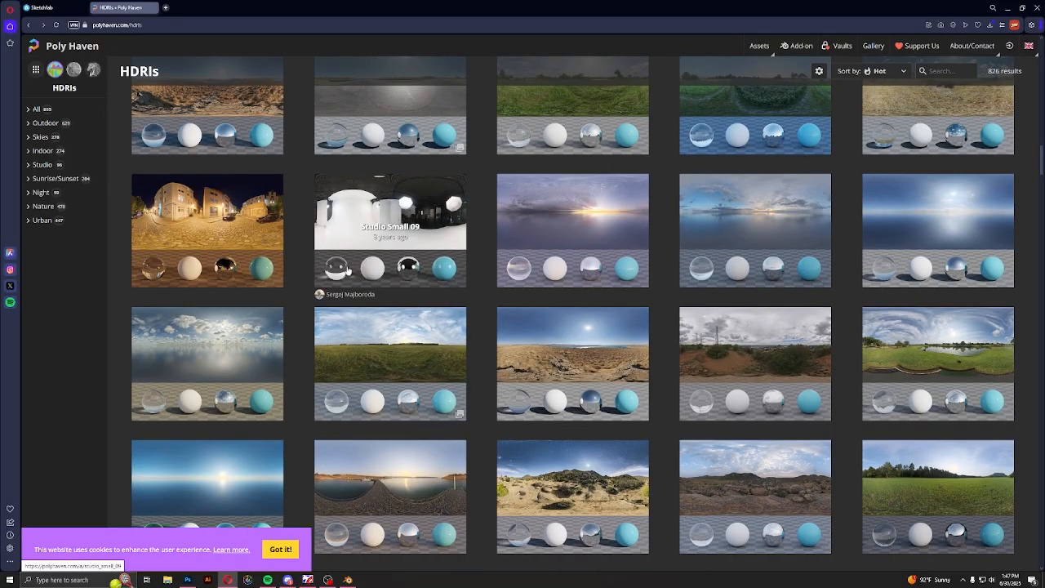
scroll(416, 384, up, 10)
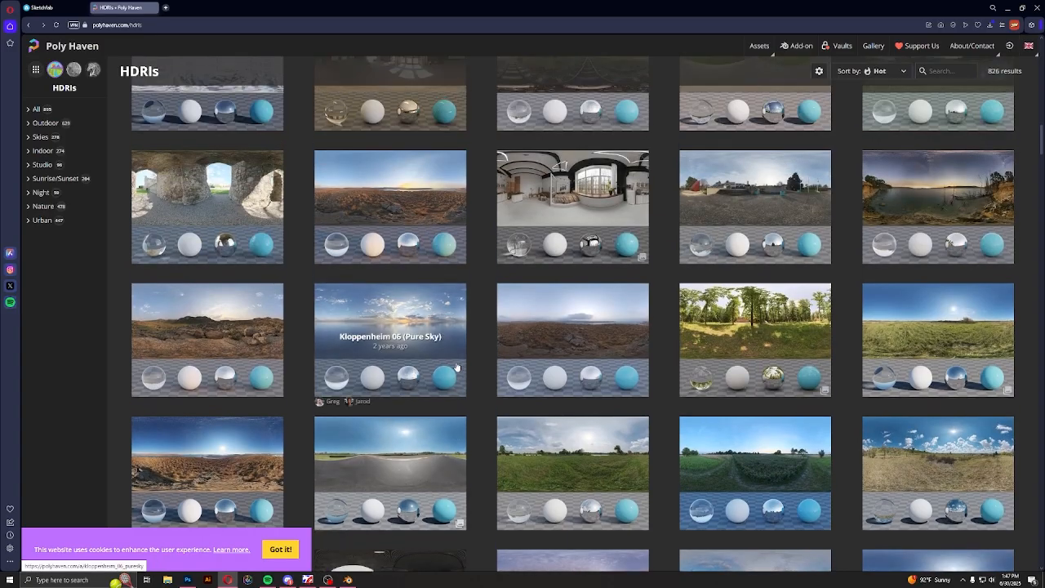
scroll(371, 536, up, 5)
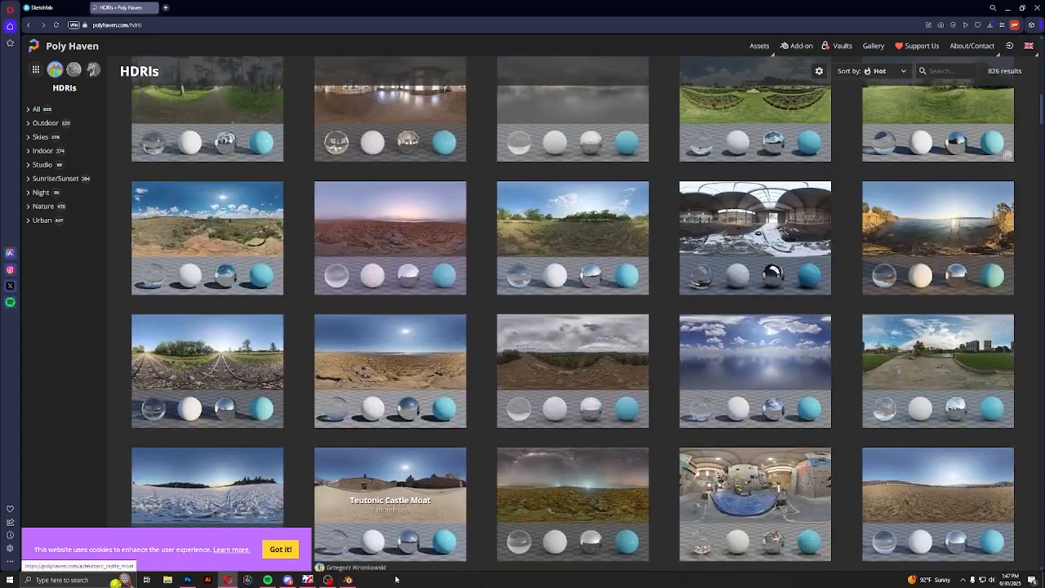
scroll(371, 536, up, 8)
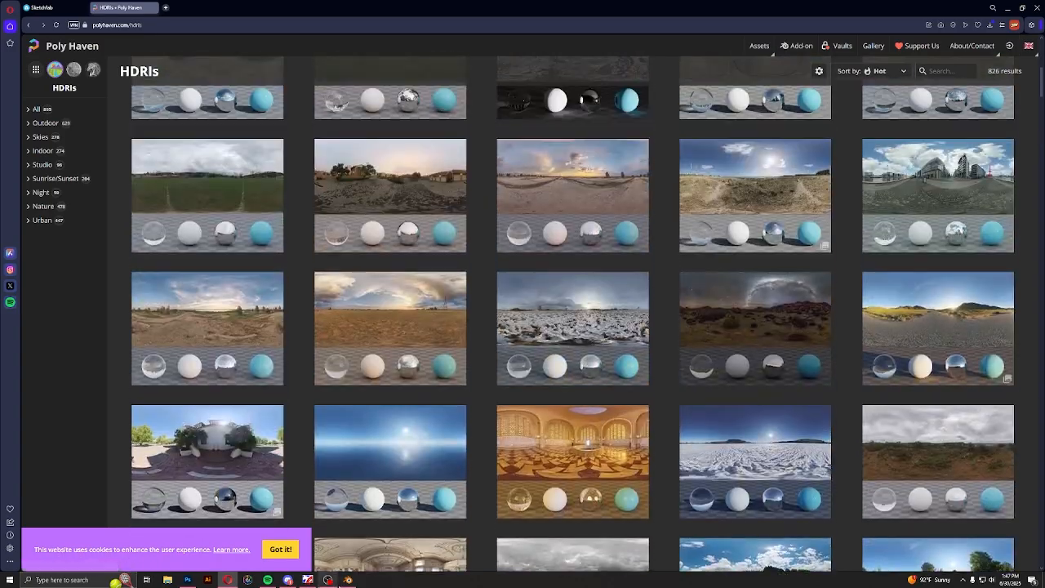
Switch back to Blender and browse for the environment texture image in the D: drive's EXR folder, showing files as thumbnails
click(349, 580)
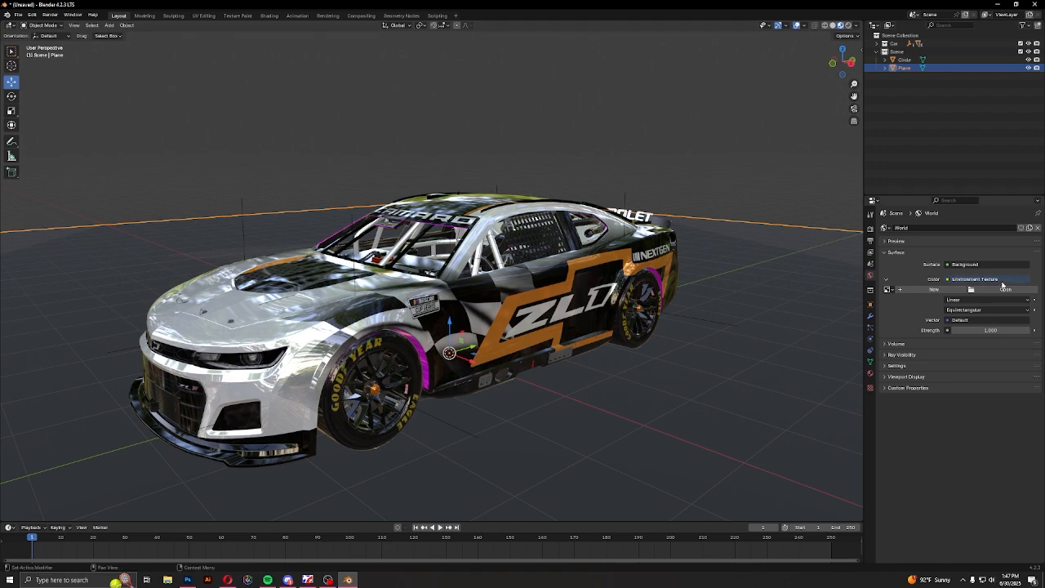
click(1004, 289)
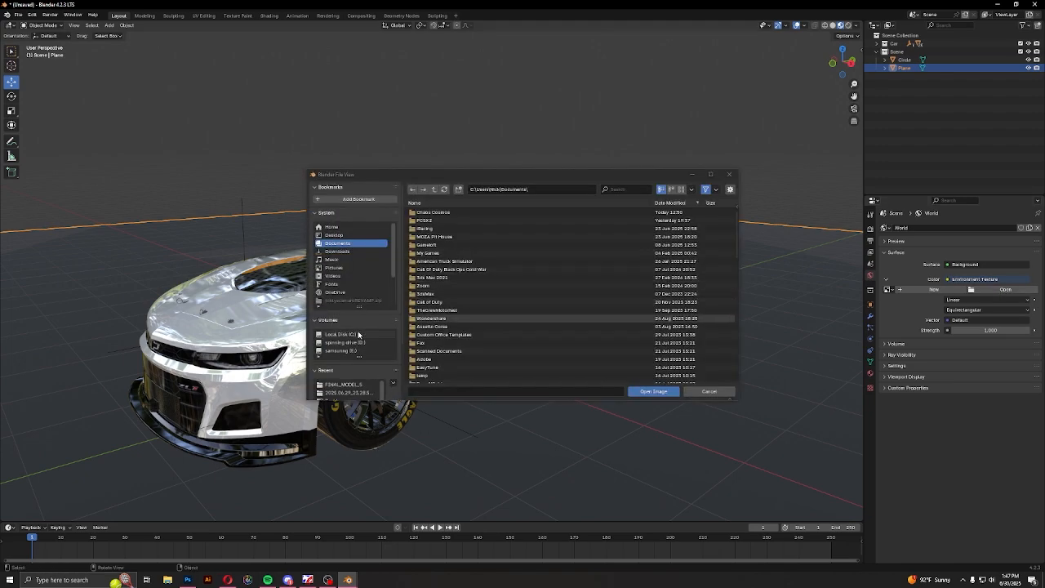
click(347, 342)
double_click(431, 257)
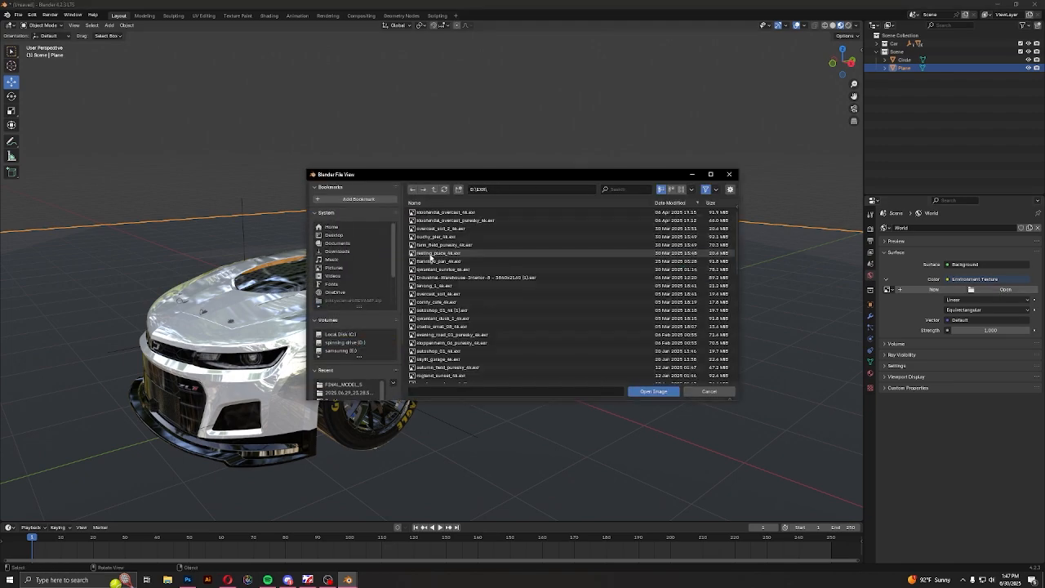
click(681, 189)
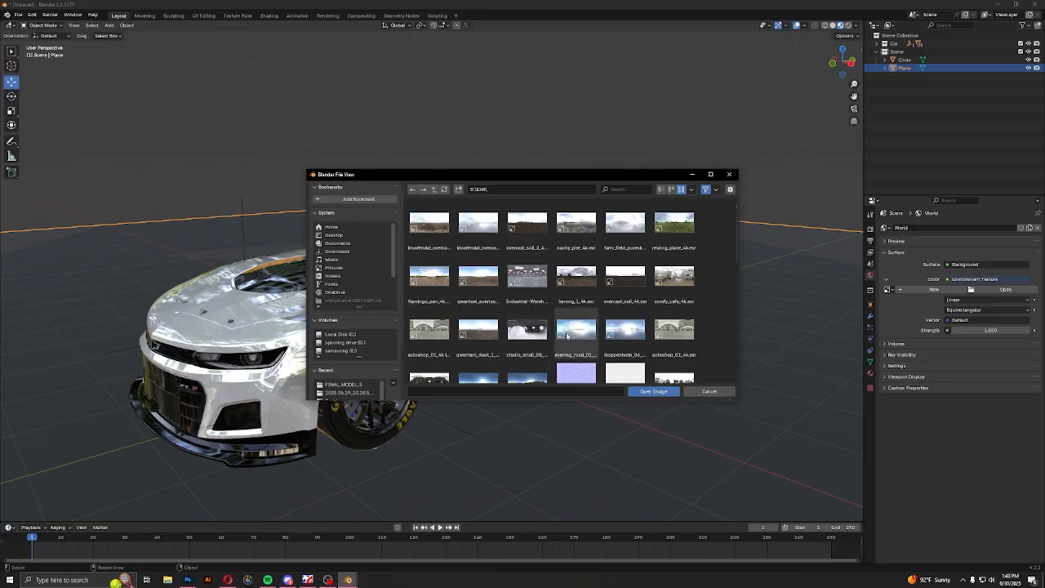
Load skylit_garage_4k.exr as the world background's environment texture
scroll(511, 287, down, 1)
scroll(511, 287, down, 2)
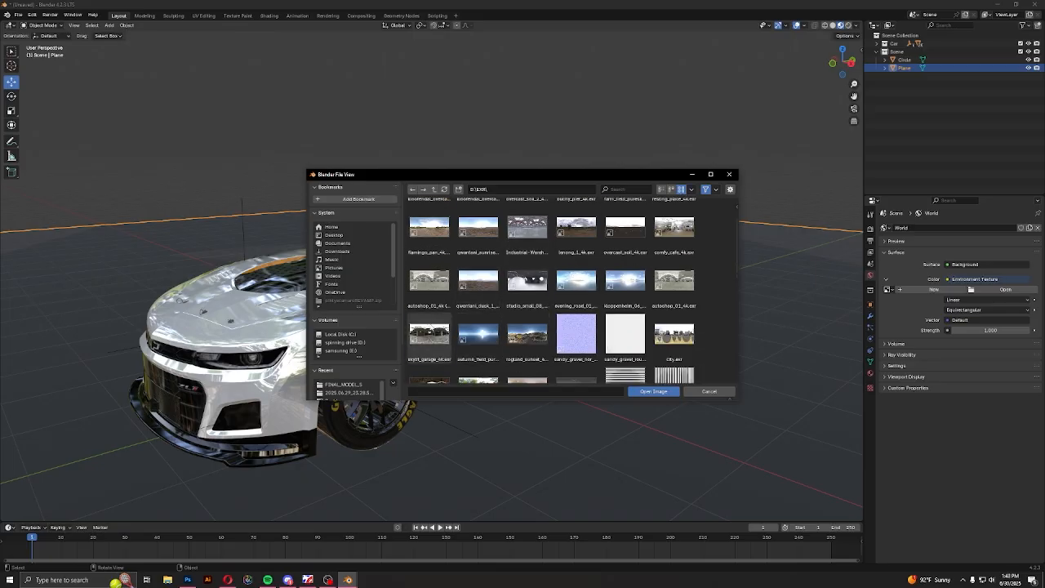
click(430, 334)
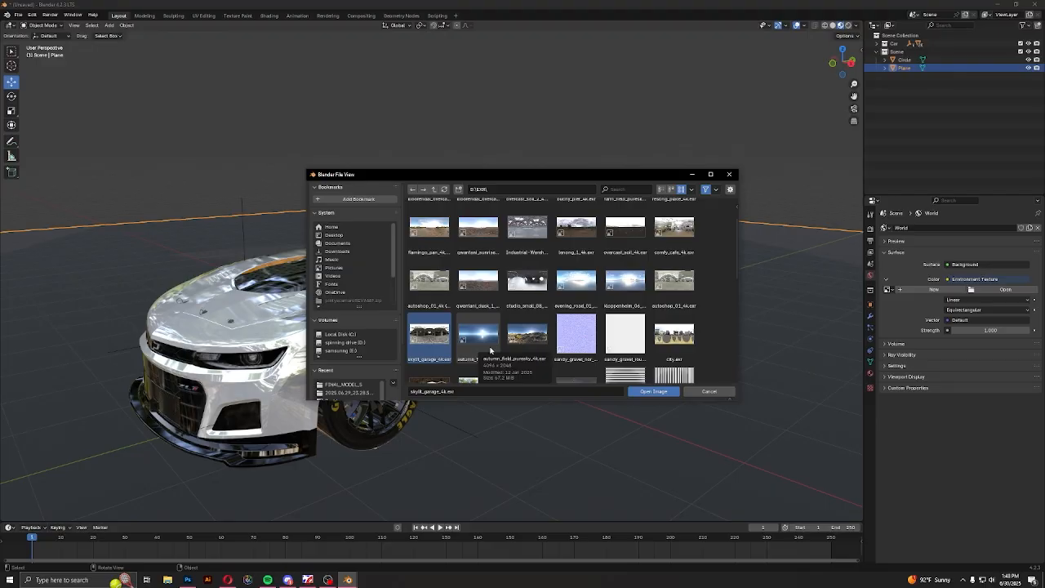
click(651, 391)
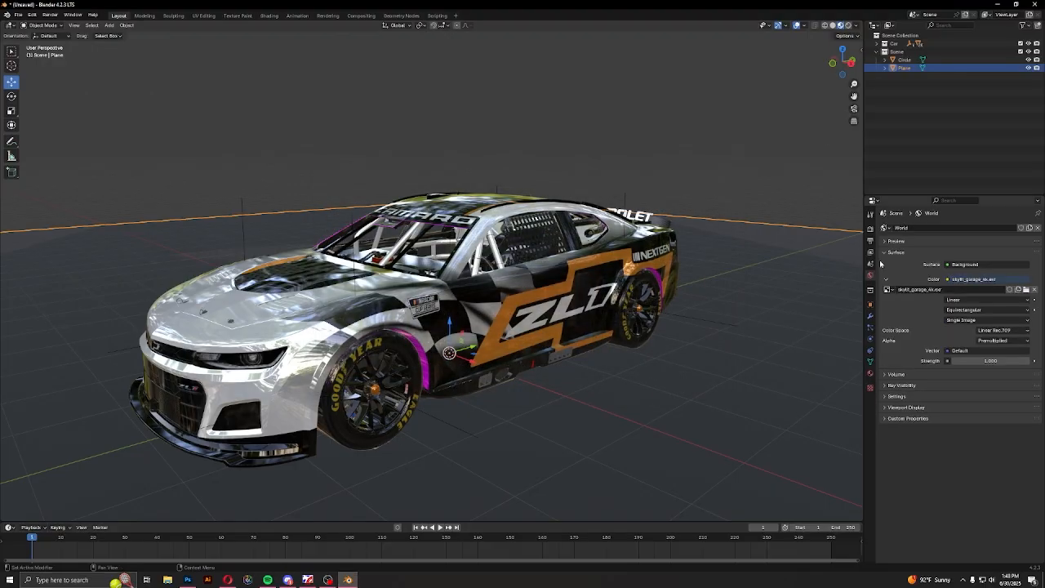
Show the viewport in Rendered shading, check the car's lighting from the front quarter, and clear the selection
scroll(560, 350, down, 2)
middle_drag(560, 350, 584, 343)
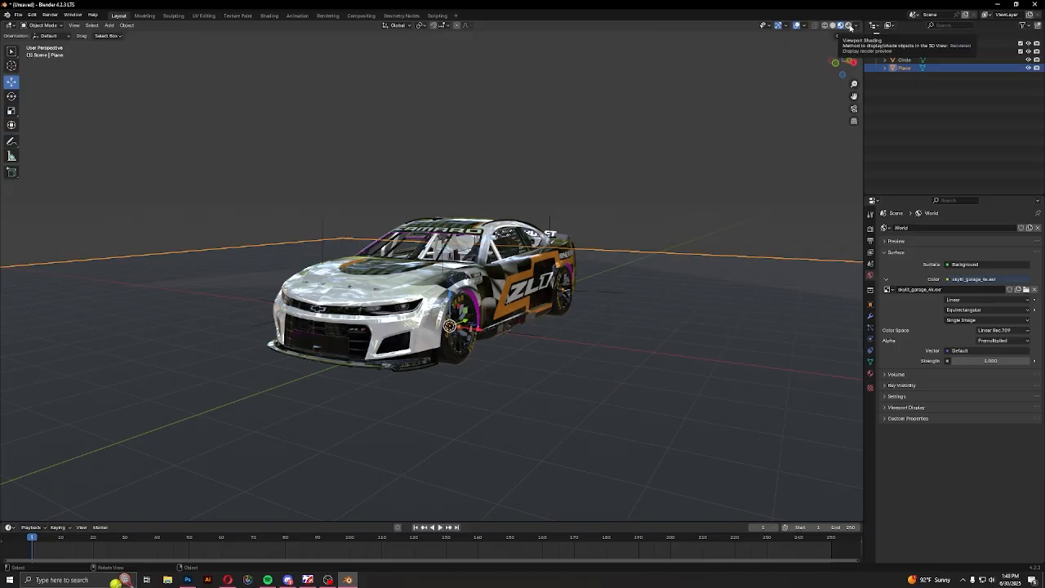
click(849, 27)
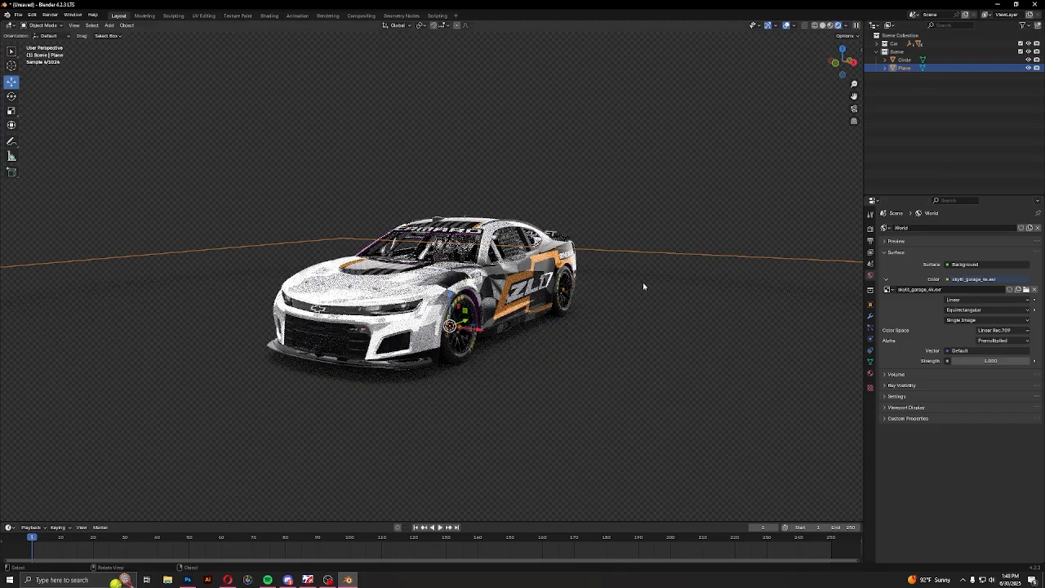
middle_drag(607, 361, 508, 374)
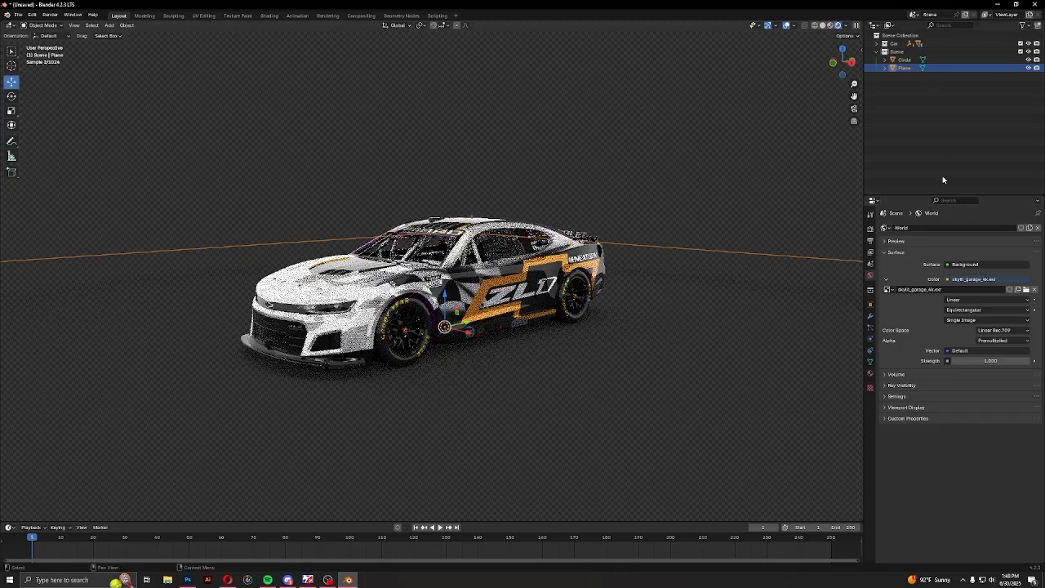
click(942, 177)
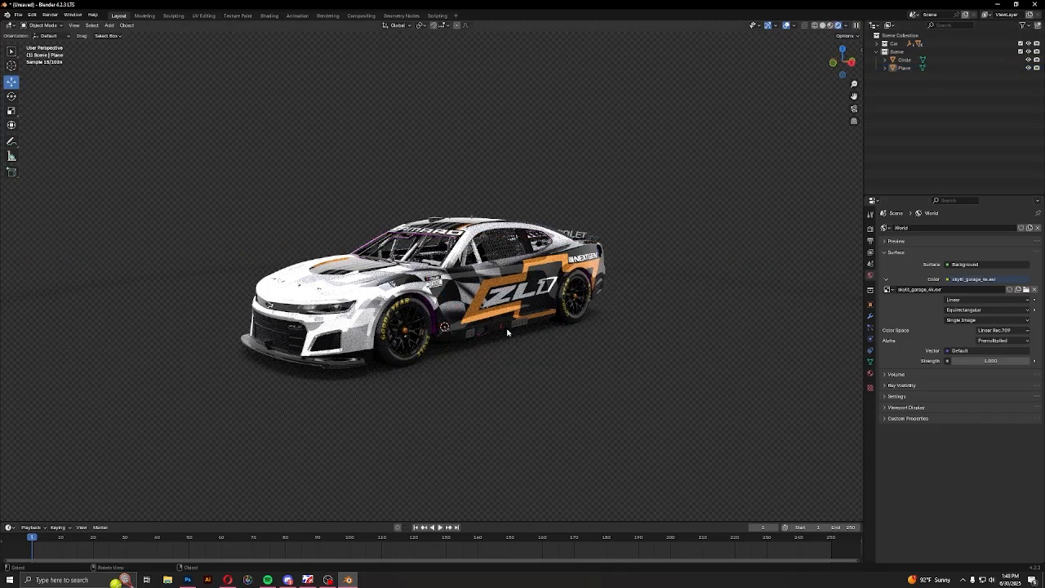
Return the viewport to Material Preview shading and examine the car's side, wheels and wheel wells for missing textures
click(830, 27)
mouse_move(626, 333)
middle_down()
mouse_move(683, 334)
mouse_move(555, 351)
mouse_move(602, 351)
mouse_move(457, 351)
middle_up()
scroll(481, 351, up, 4)
middle_drag(540, 349, 491, 359)
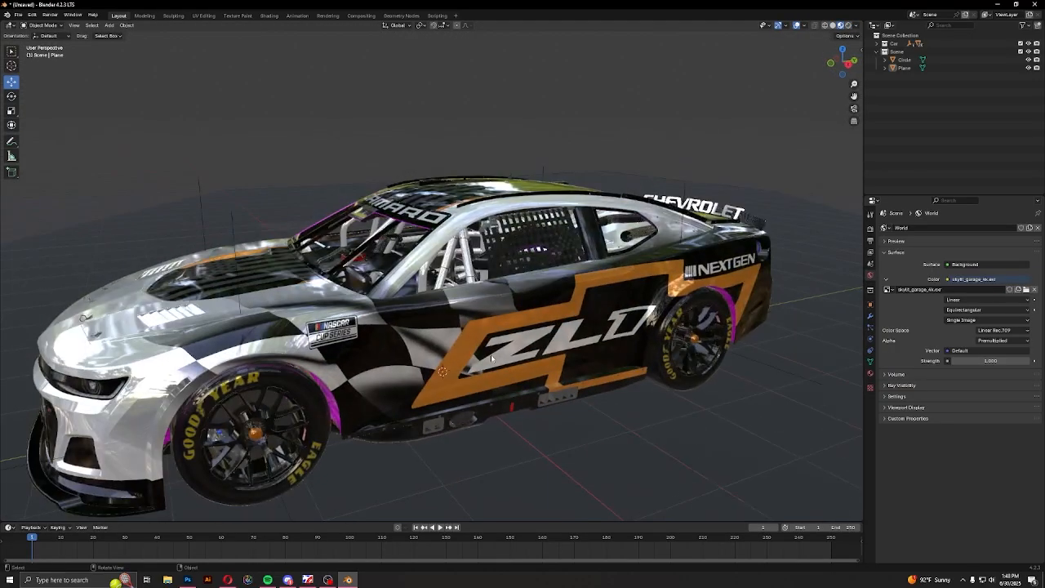
scroll(493, 356, down, 2)
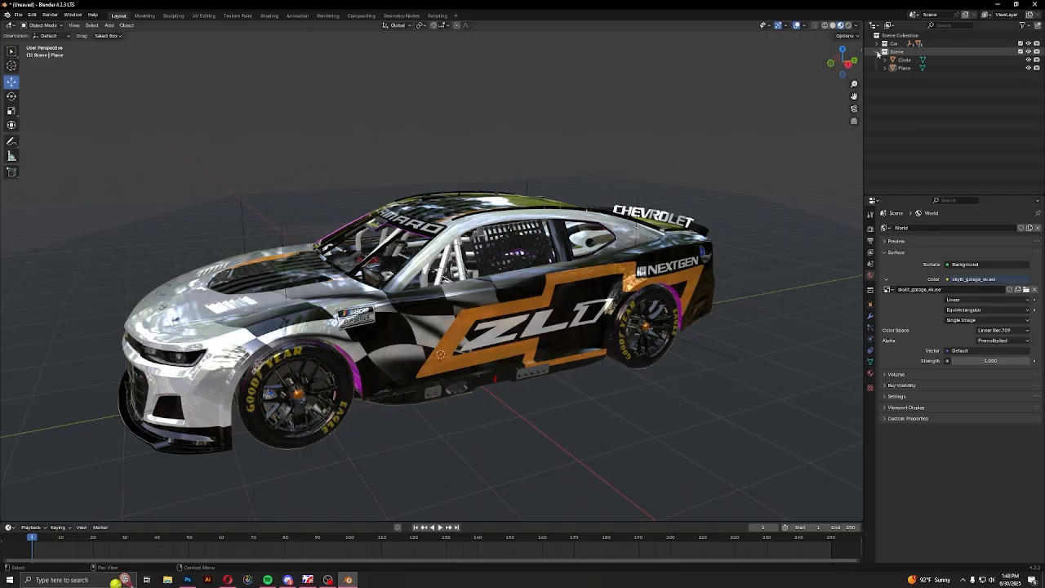
scroll(575, 285, down, 5)
middle_drag(535, 296, 478, 313)
scroll(600, 295, down, 2)
scroll(599, 297, up, 7)
Select the car's base mesh containing the magenta wheel wells and show its material settings
click(425, 333)
middle_drag(425, 333, 423, 311)
scroll(457, 314, up, 1)
middle_drag(489, 315, 480, 306)
mouse_move(603, 331)
middle_down()
mouse_move(598, 308)
mouse_move(518, 295)
middle_up()
scroll(598, 304, up, 3)
middle_drag(518, 295, 512, 316)
scroll(471, 281, up, 2)
scroll(428, 237, up, 2)
scroll(428, 236, down, 2)
scroll(427, 236, down, 3)
scroll(416, 285, up, 3)
click(870, 373)
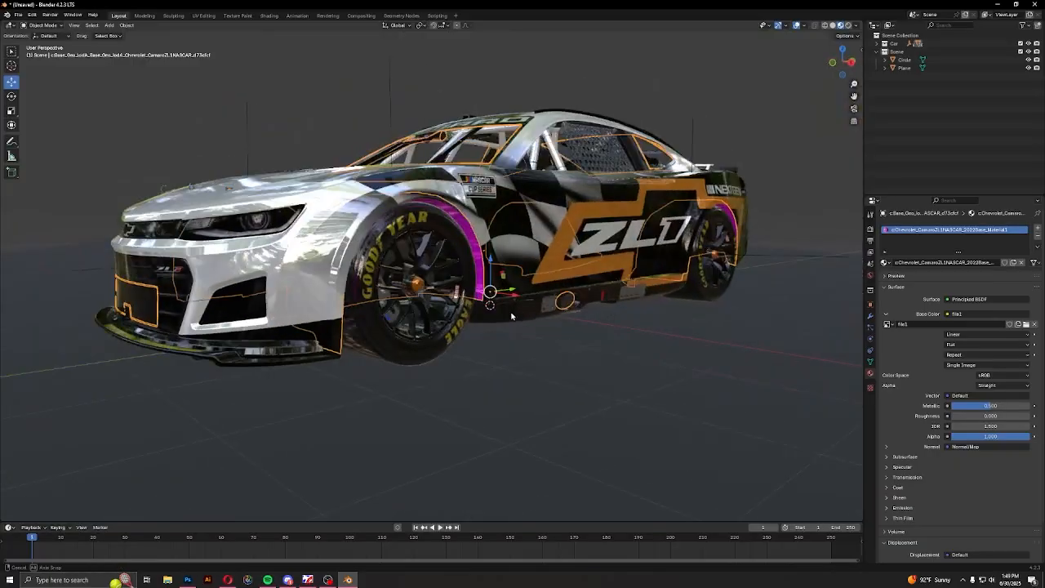
Try to reload the missing file1 base color image from the downloaded Camaro's textures folder
scroll(511, 316, up, 2)
click(1026, 324)
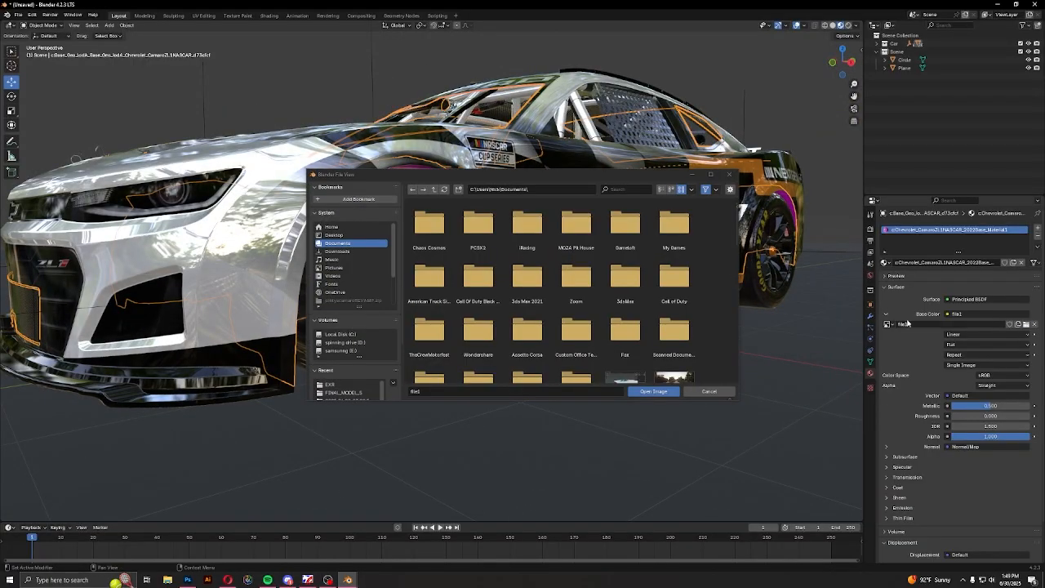
click(661, 189)
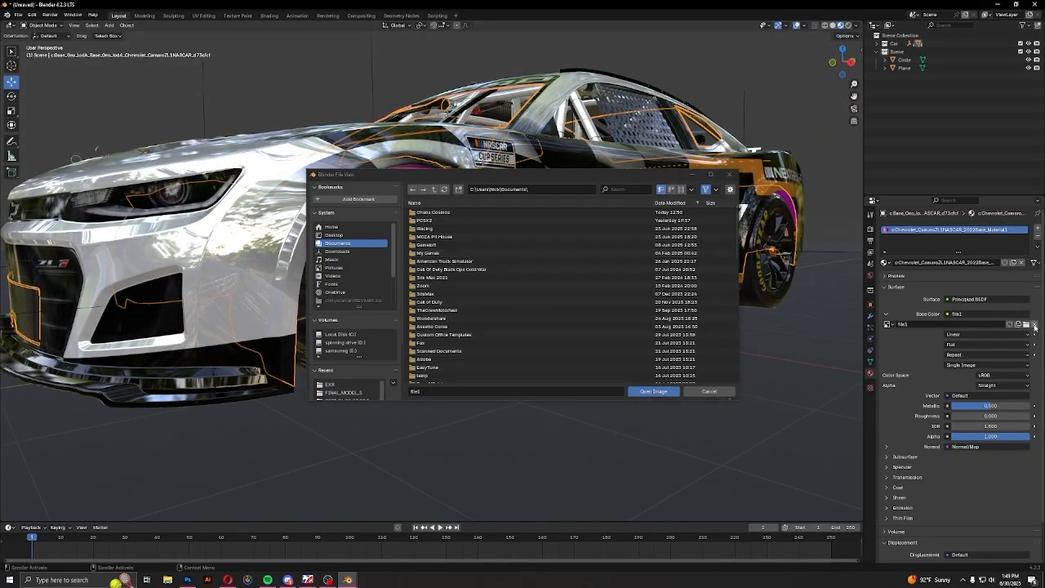
click(338, 250)
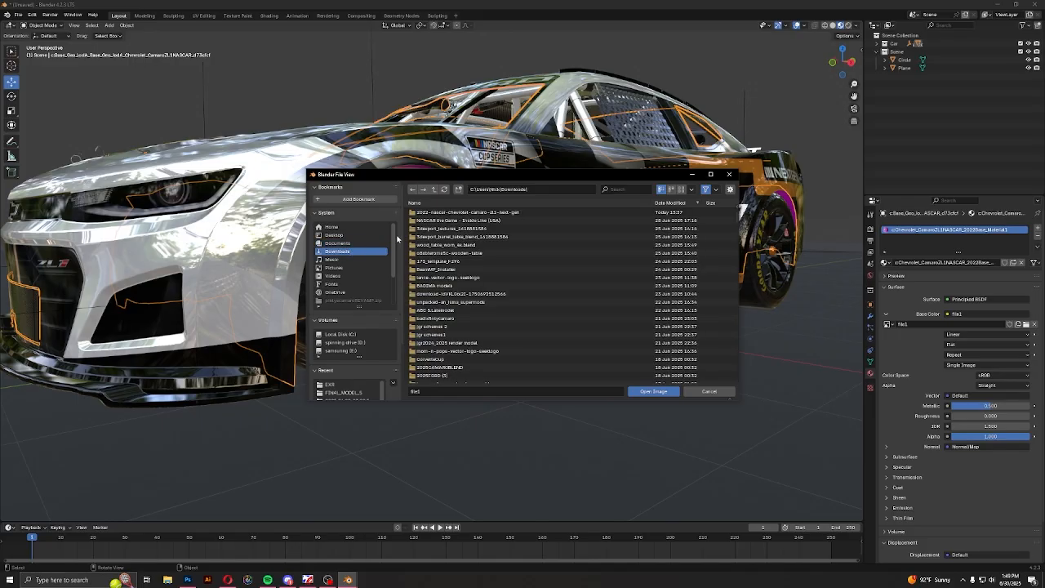
double_click(443, 213)
double_click(443, 219)
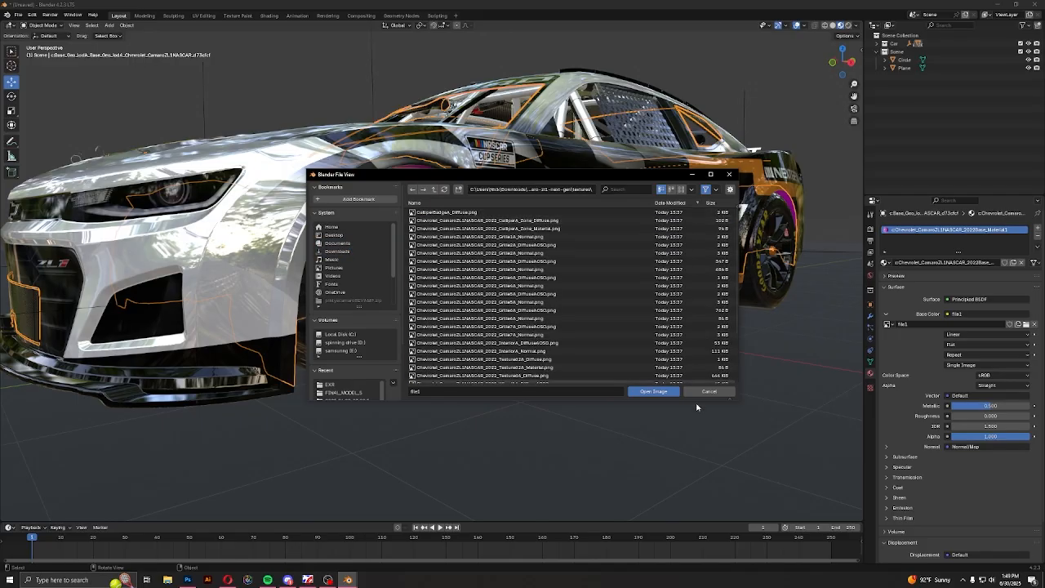
click(681, 189)
scroll(579, 367, down, 2)
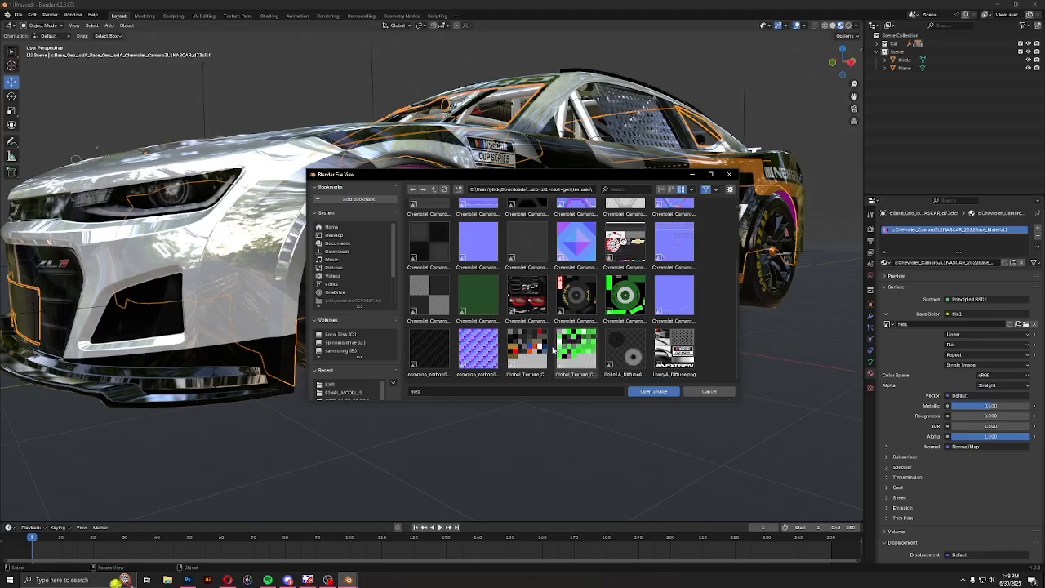
click(653, 391)
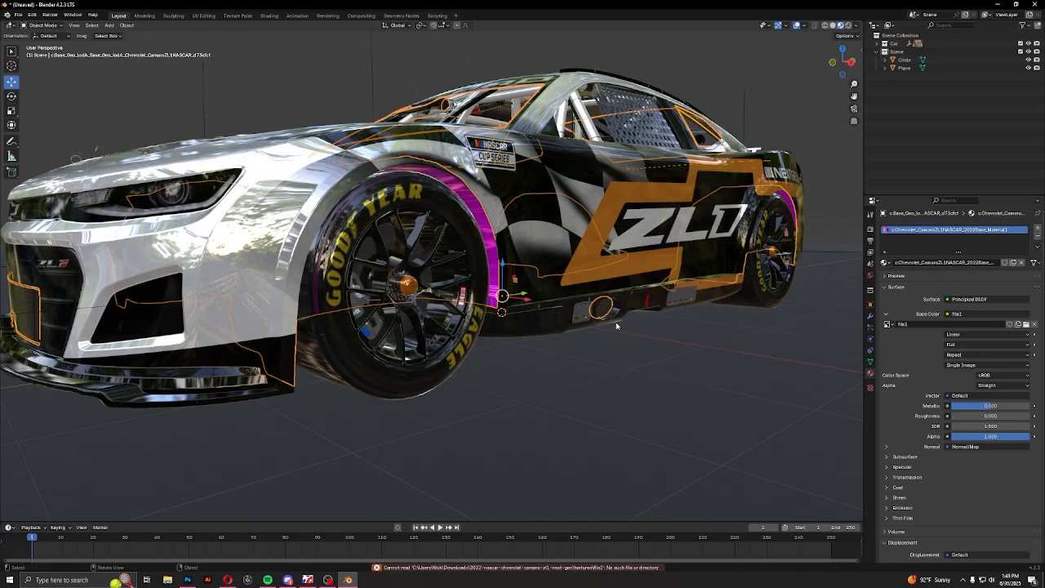
Lift the selected base mesh straight up above the car to inspect its parts, and undo the move
middle_drag(617, 326, 576, 320)
scroll(617, 303, down, 5)
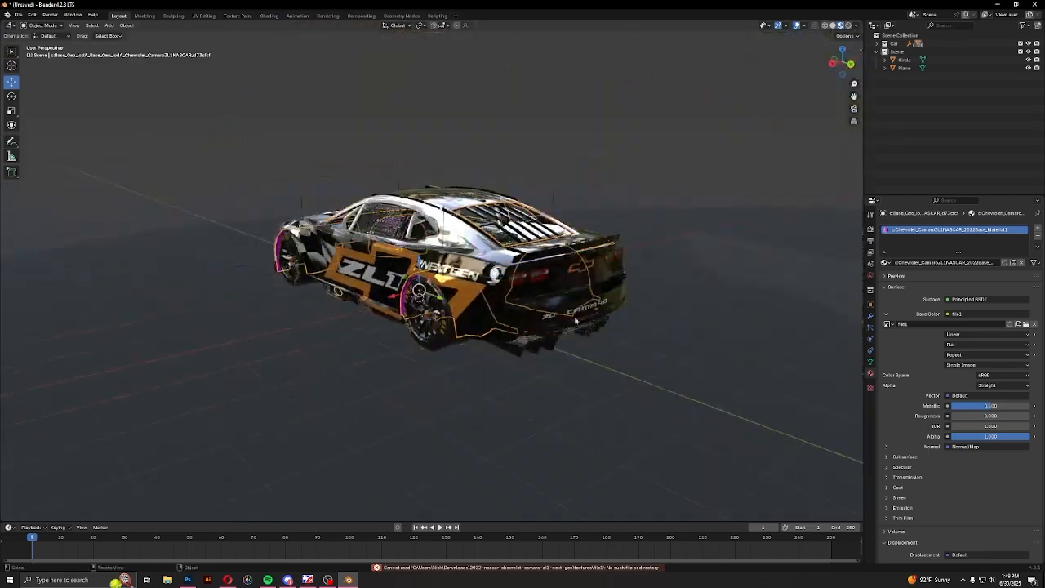
drag(420, 259, 420, 70)
middle_drag(400, 194, 629, 245)
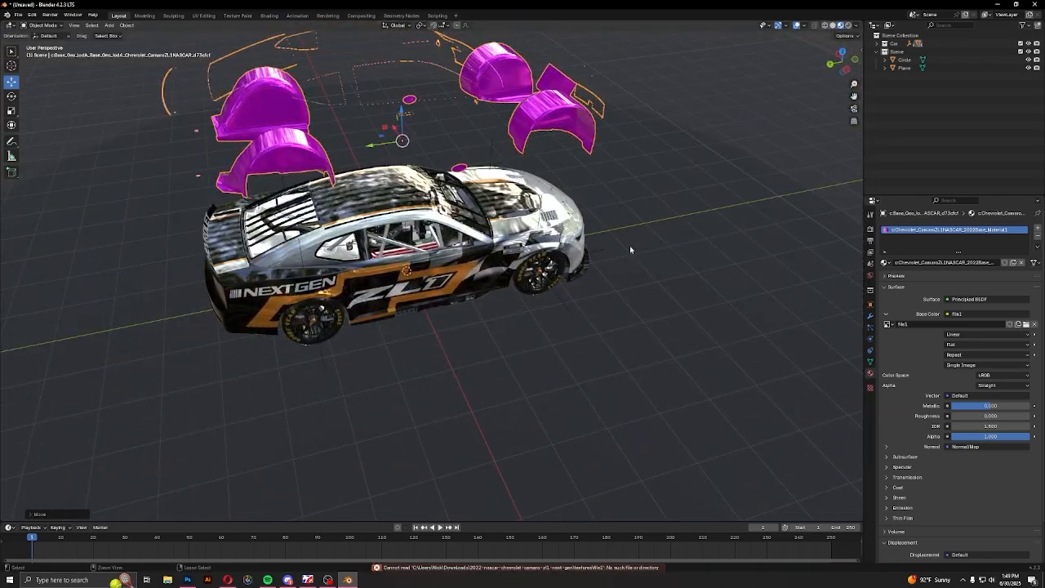
key(ctrl+z)
Browse for a replacement base color image in the downloaded Camaro's textures folder, showing the files as thumbnails
click(1028, 324)
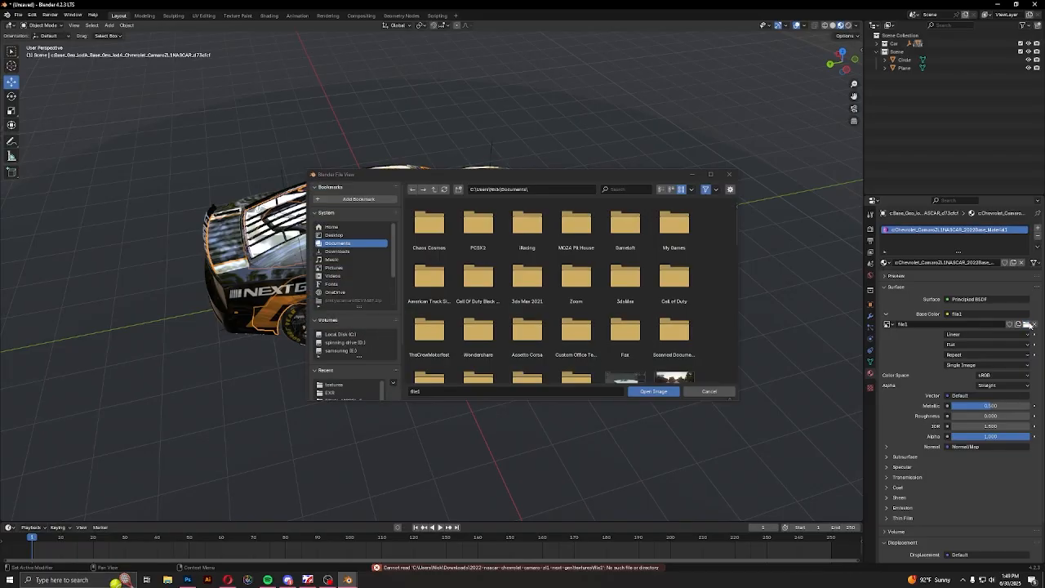
click(343, 252)
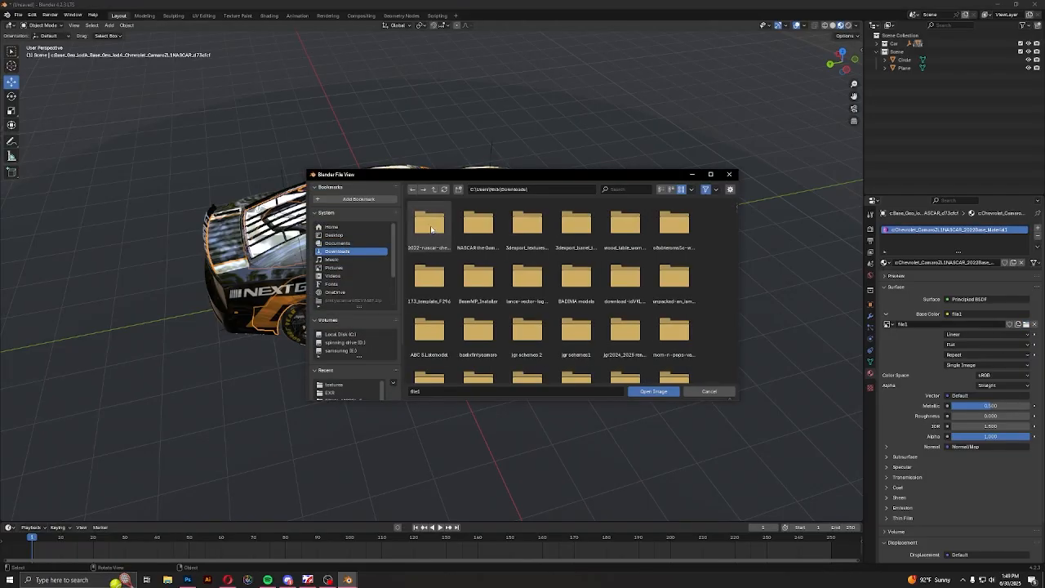
click(661, 189)
double_click(450, 213)
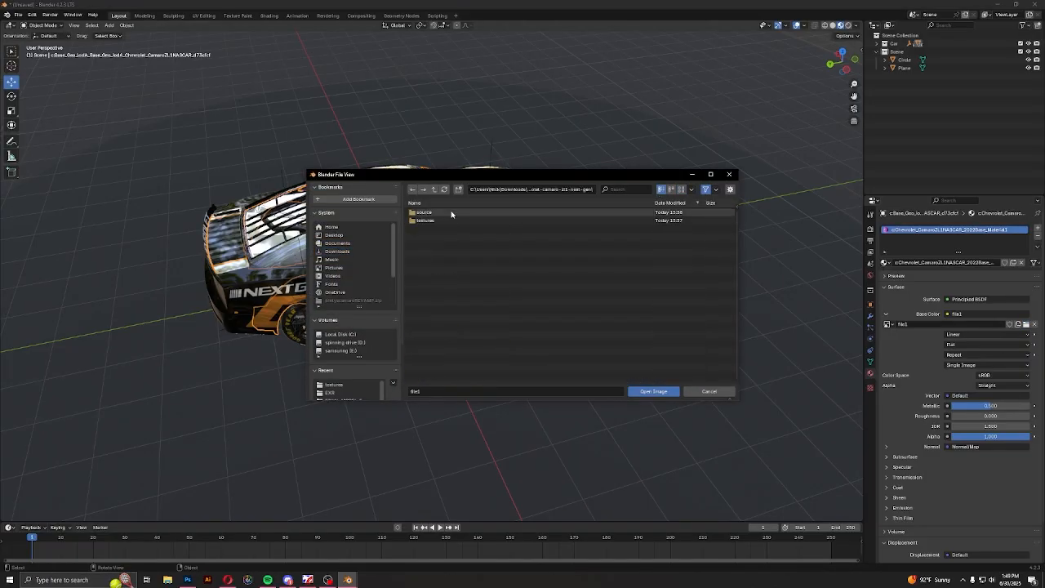
double_click(437, 213)
click(680, 189)
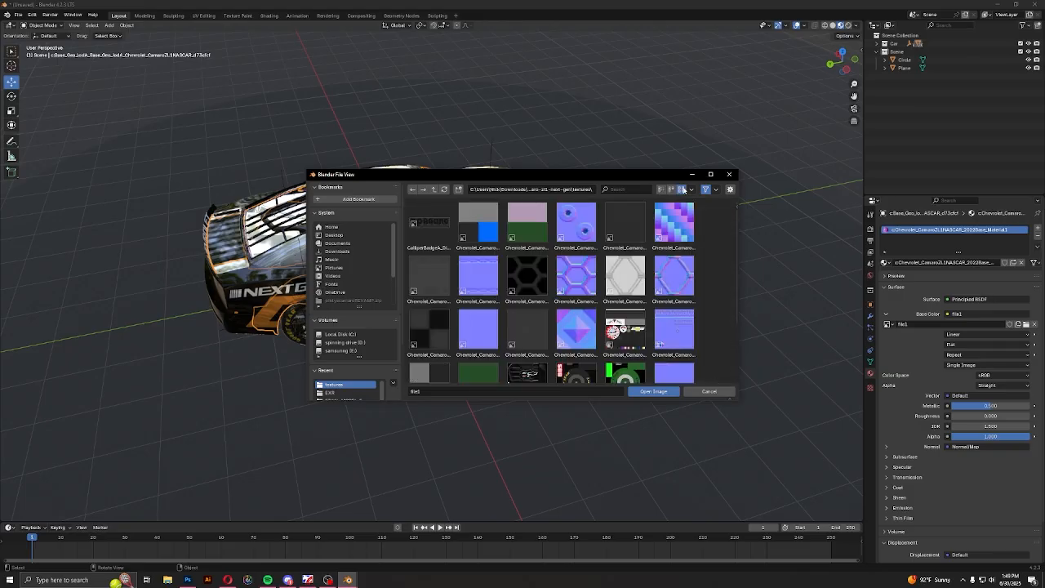
Look through the texture files and load Global_Texture_Coloured_Material.png as the base mesh's base color image
scroll(604, 319, down, 2)
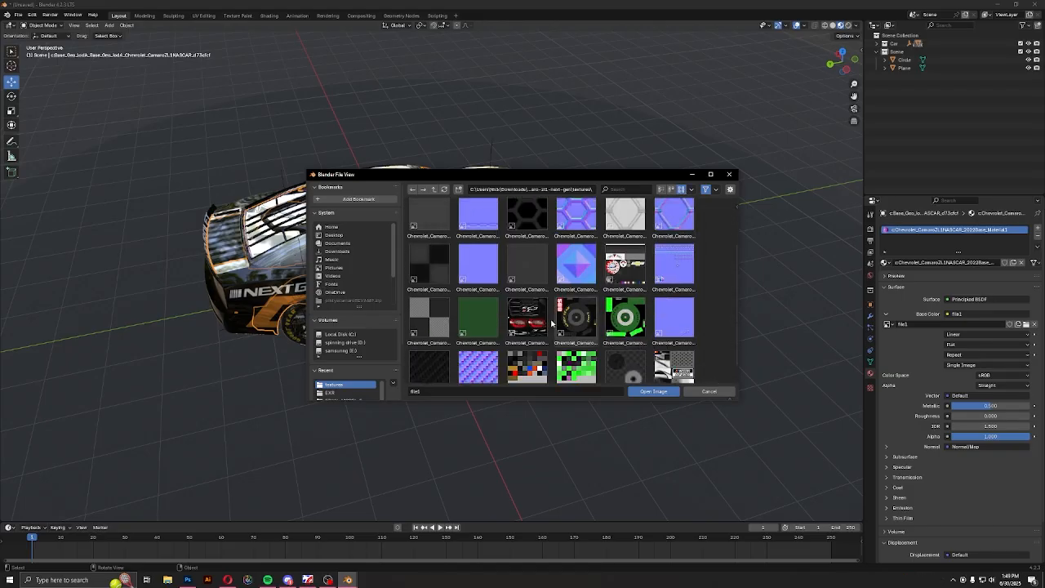
scroll(559, 297, down, 1)
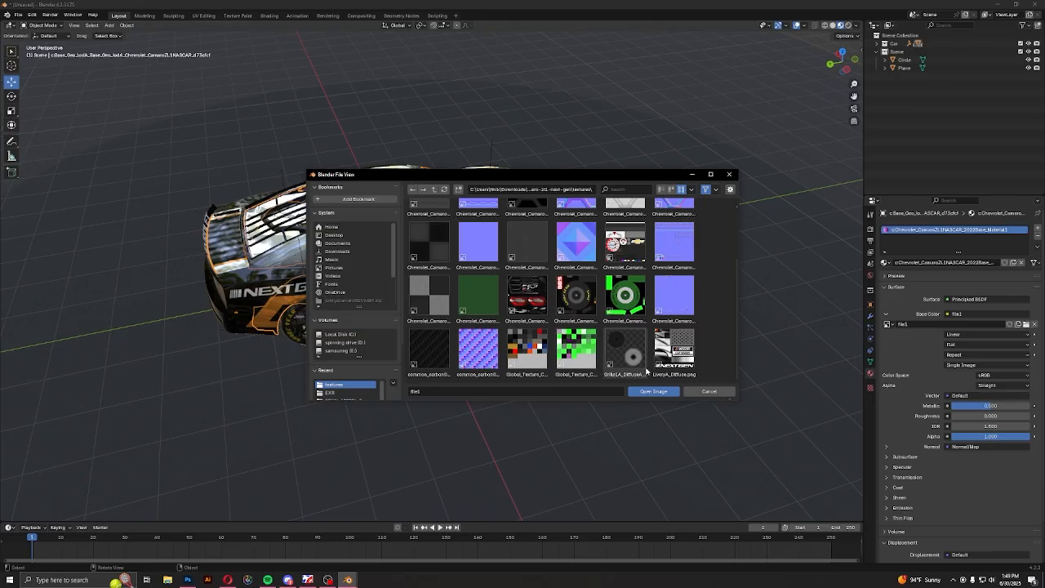
scroll(571, 294, up, 4)
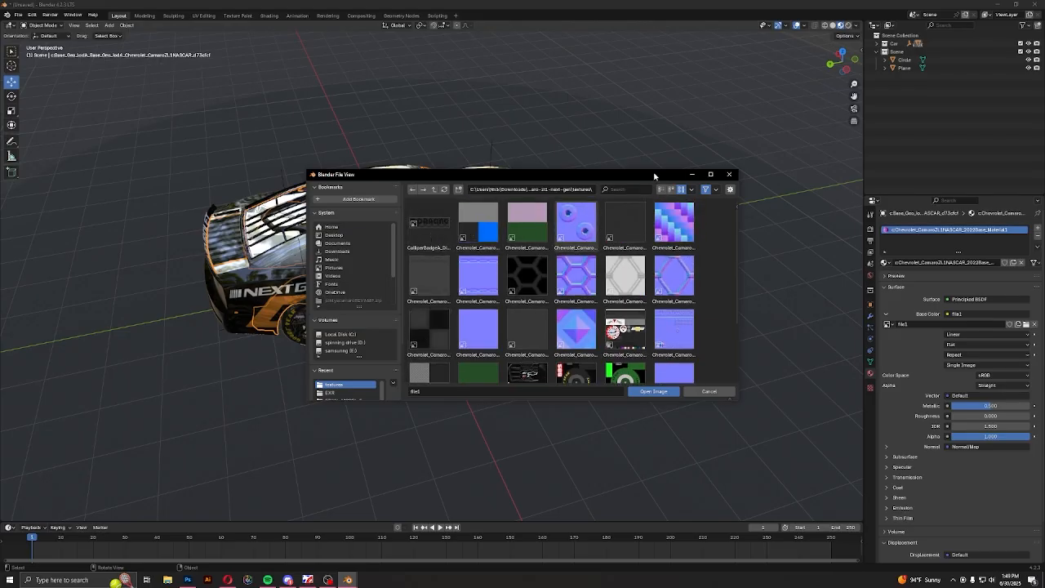
click(662, 189)
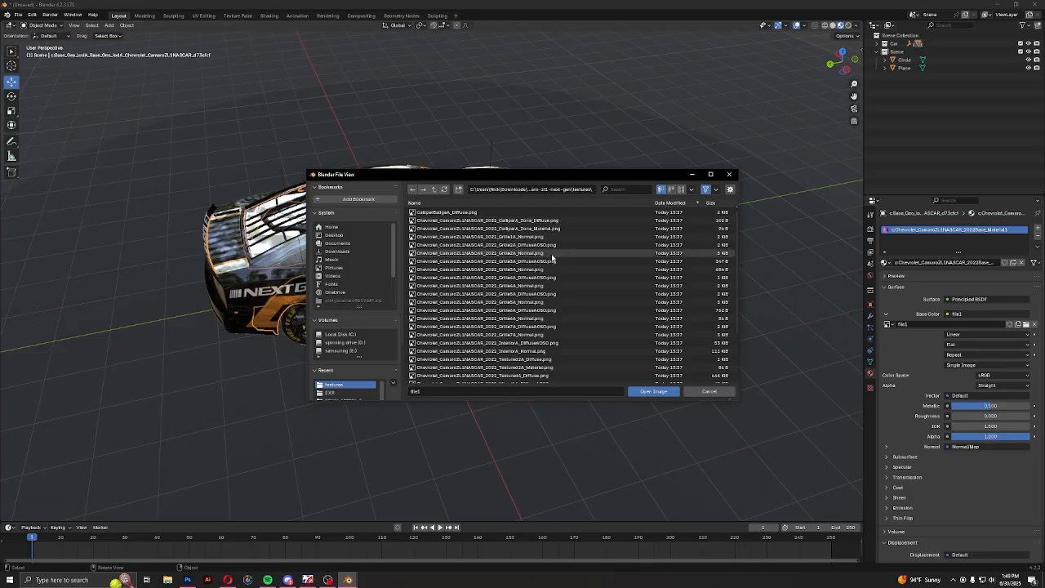
scroll(547, 280, down, 5)
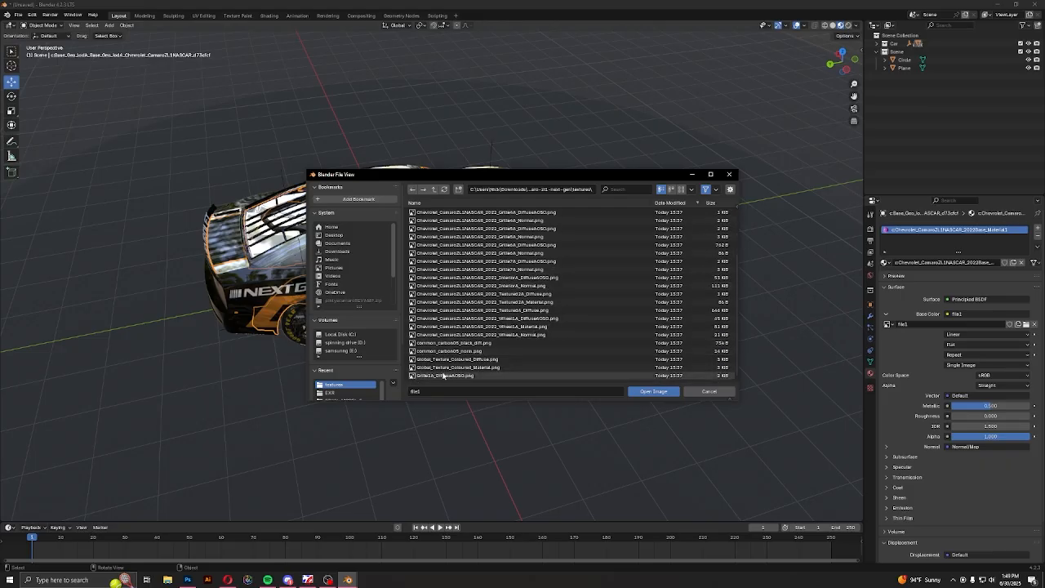
scroll(441, 375, up, 5)
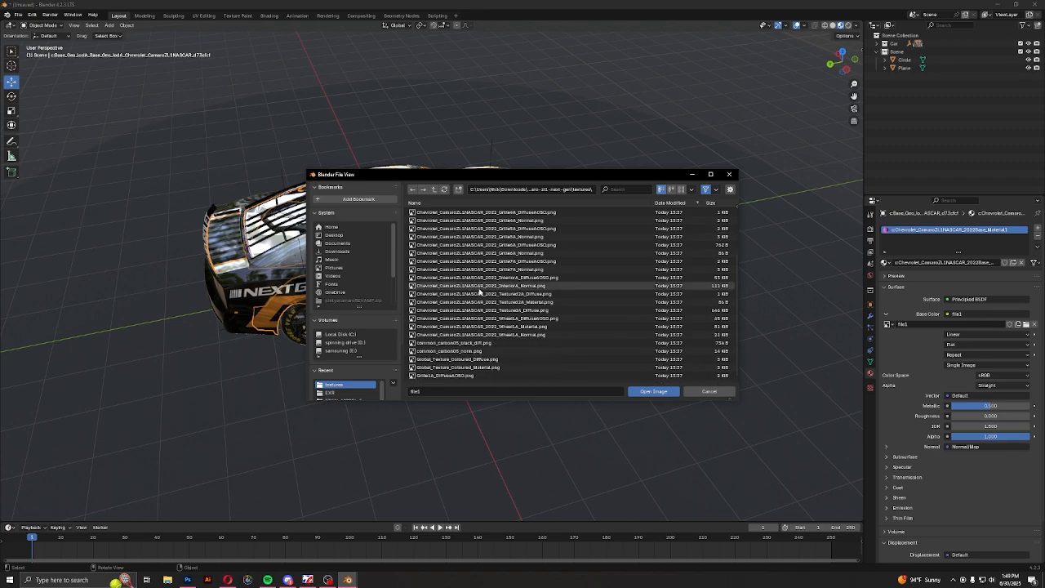
scroll(480, 298, down, 4)
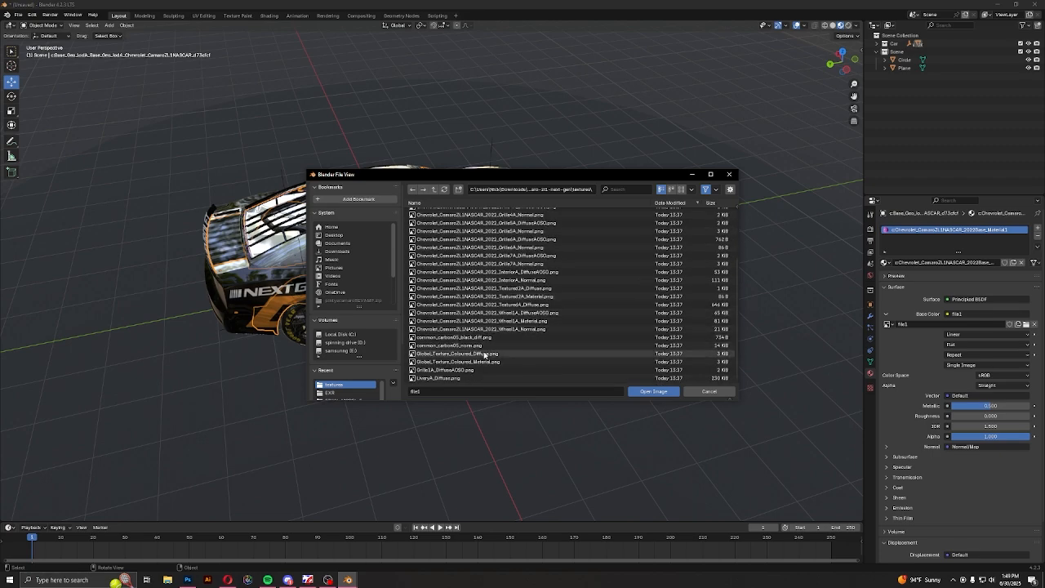
double_click(482, 365)
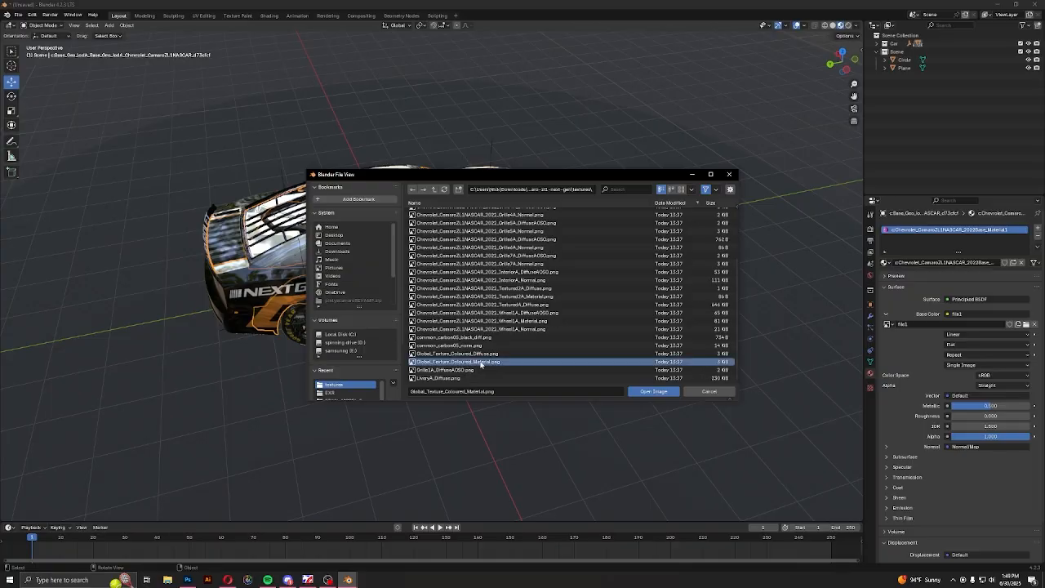
Inspect the base mesh with the replacement texture from several sides, and undo the base color image change
middle_drag(485, 329, 607, 353)
scroll(503, 304, up, 5)
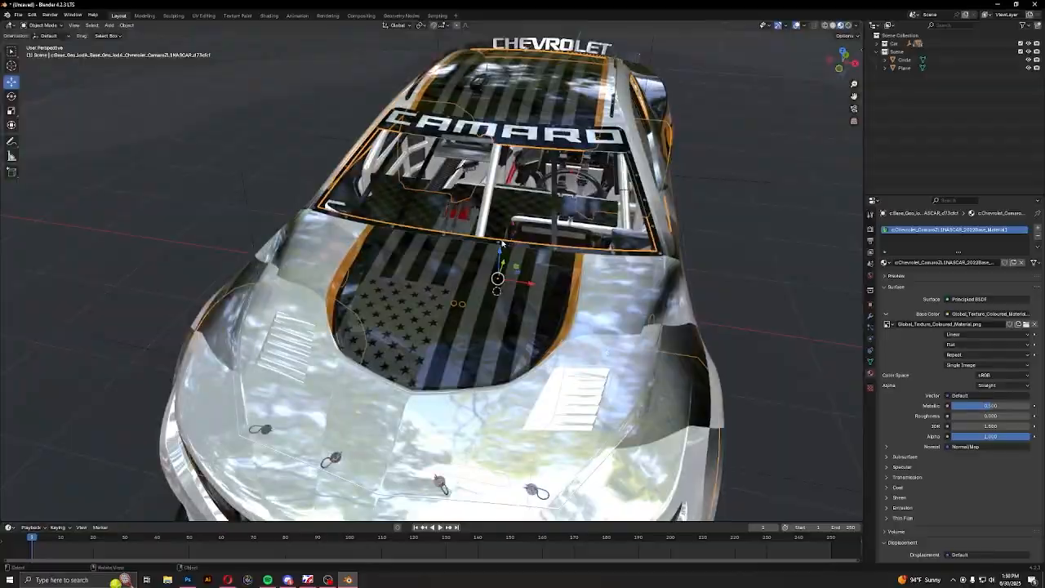
middle_drag(501, 244, 594, 347)
key(ctrl+z)
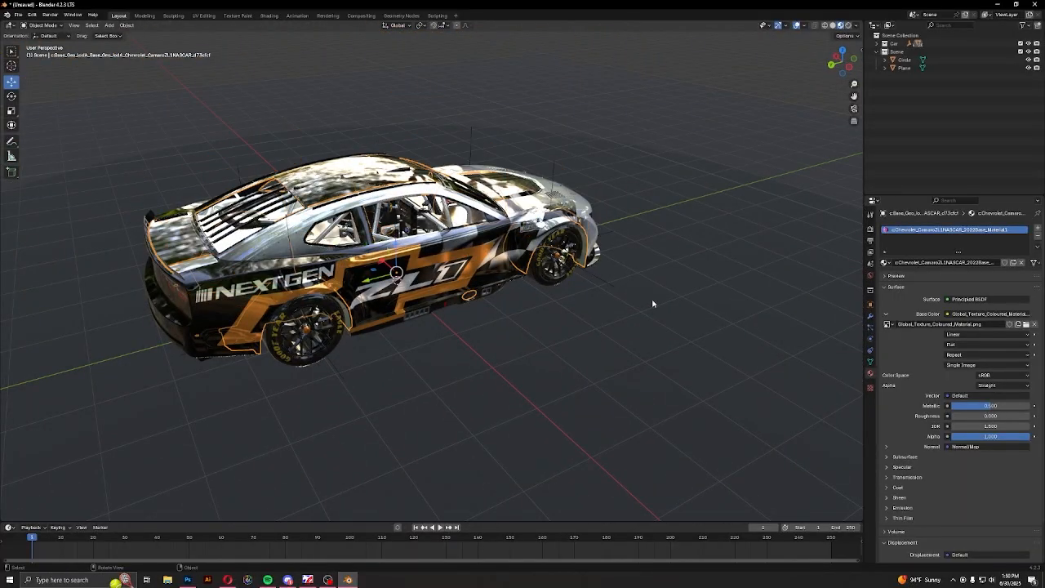
scroll(539, 310, up, 5)
middle_drag(653, 303, 503, 304)
key(ctrl+z)
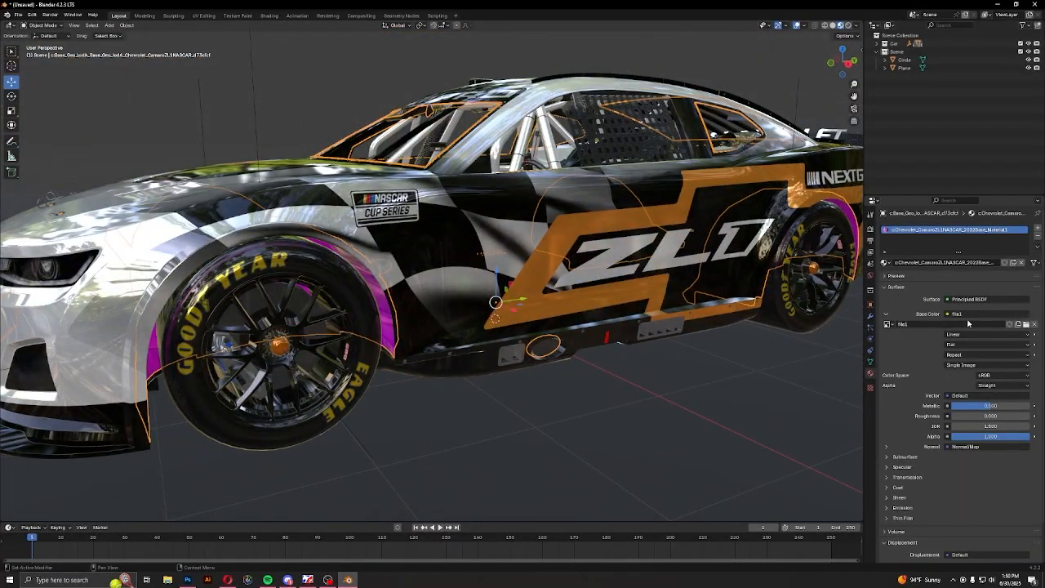
Remove the file1 image texture from the base mesh material's base color and set the color to black
click(969, 316)
click(990, 334)
click(984, 315)
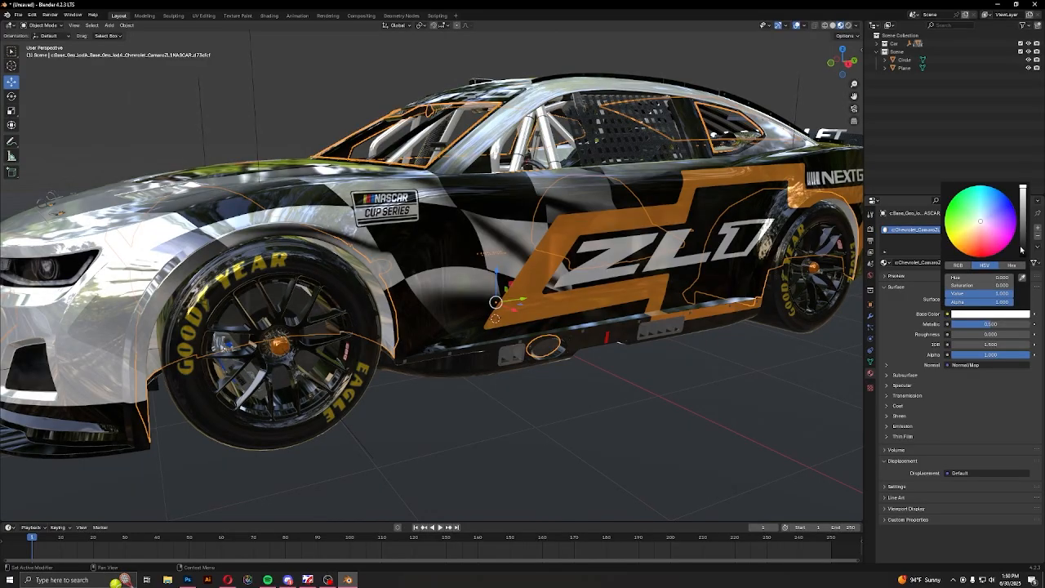
drag(1022, 251, 1020, 260)
middle_drag(441, 351, 479, 361)
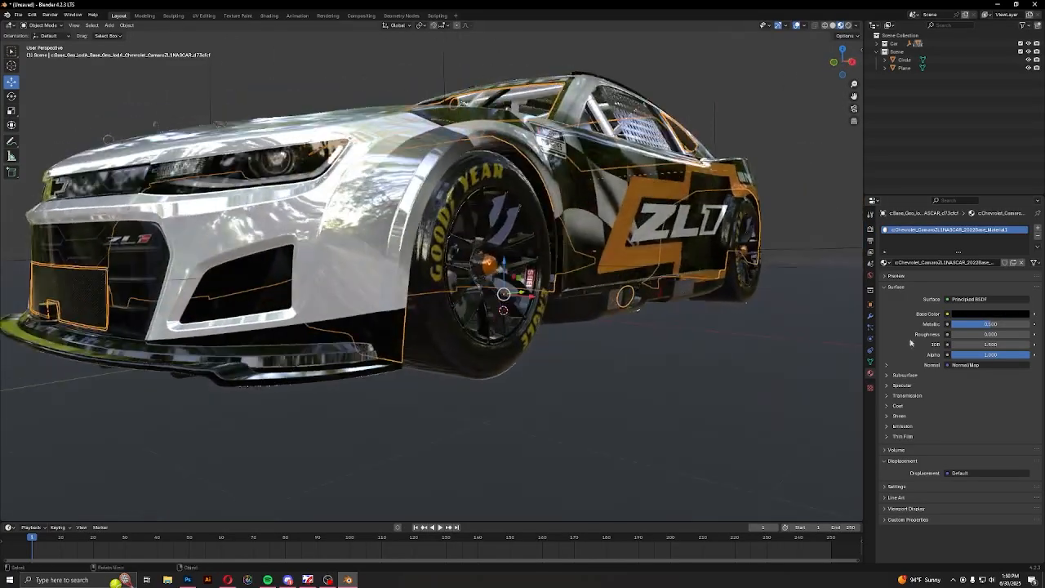
Set the black base material's metallic to about 0.137 and its roughness to 0.409
middle_drag(775, 356, 749, 362)
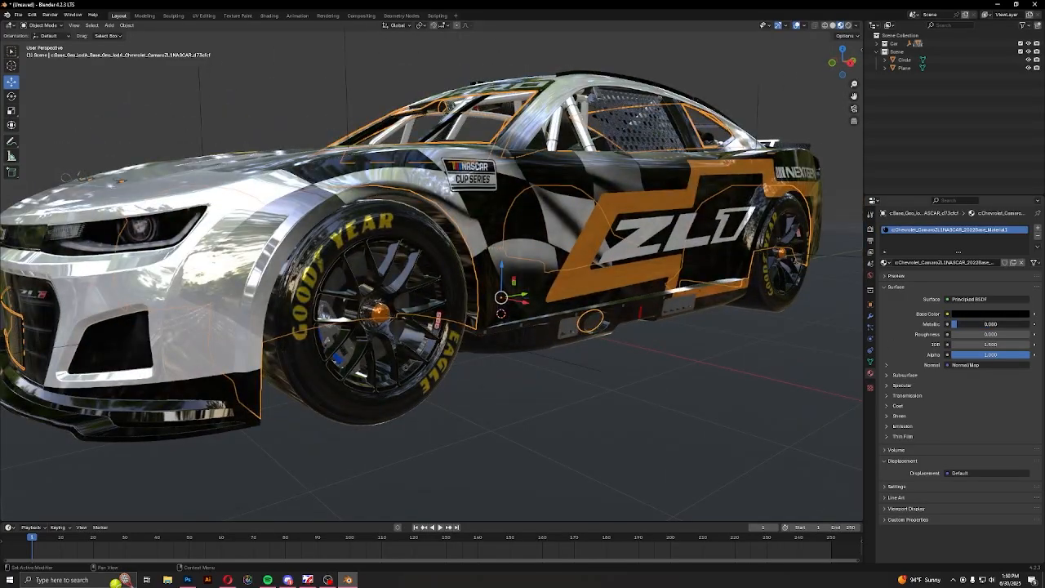
drag(957, 324, 998, 334)
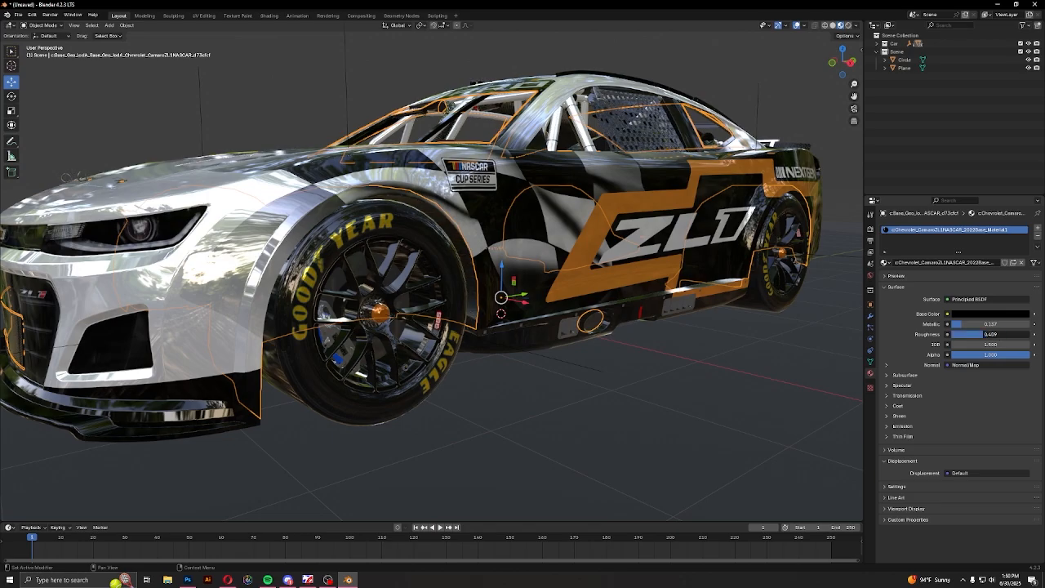
middle_drag(833, 360, 24, 328)
middle_drag(365, 305, 349, 323)
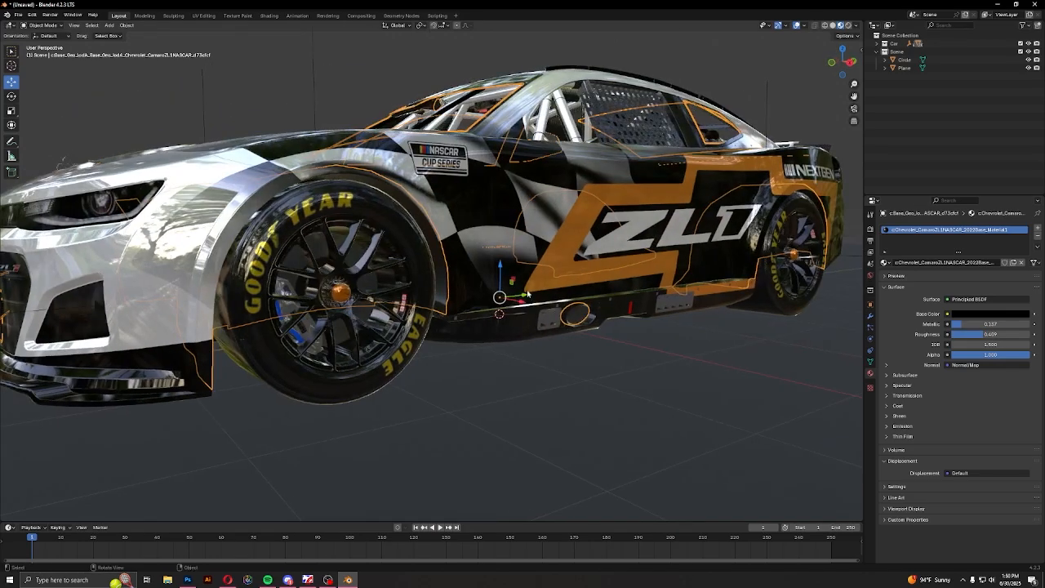
Inspect the car with its black base material from several angles and select the painted body shell
middle_drag(527, 294, 596, 330)
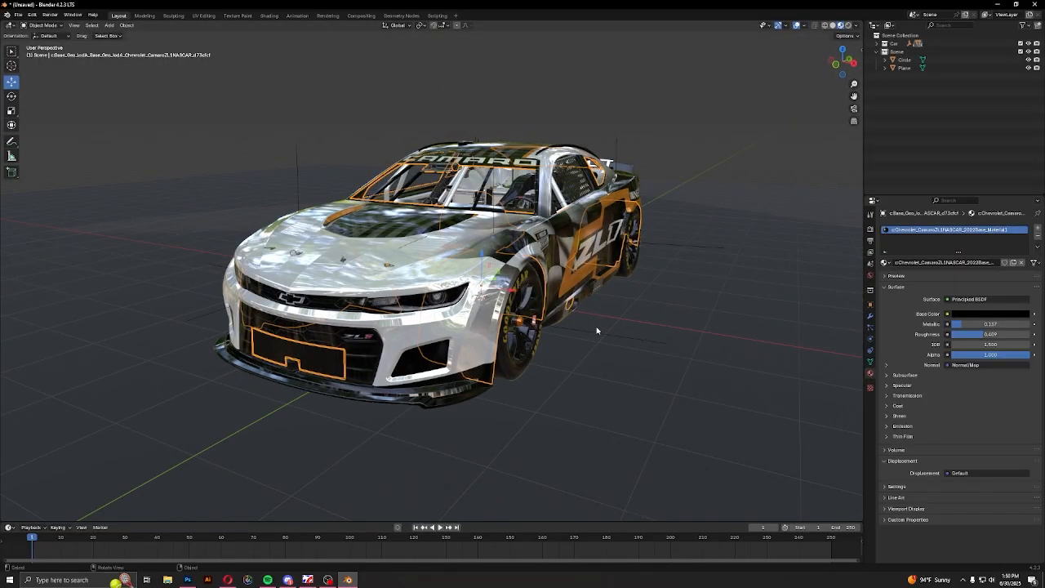
scroll(468, 317, up, 3)
middle_drag(490, 323, 445, 318)
scroll(427, 296, down, 3)
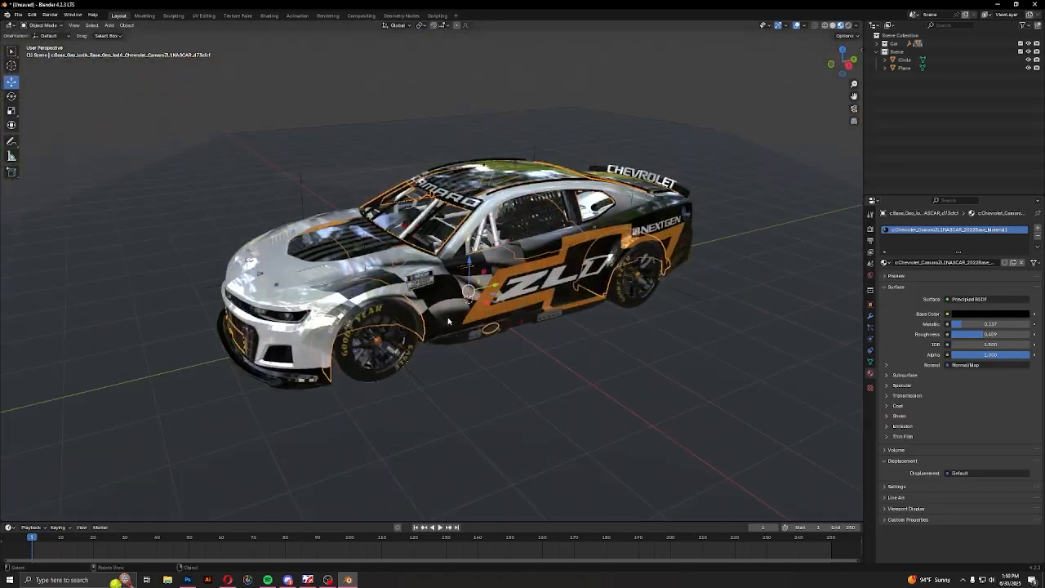
scroll(447, 322, up, 4)
click(445, 312)
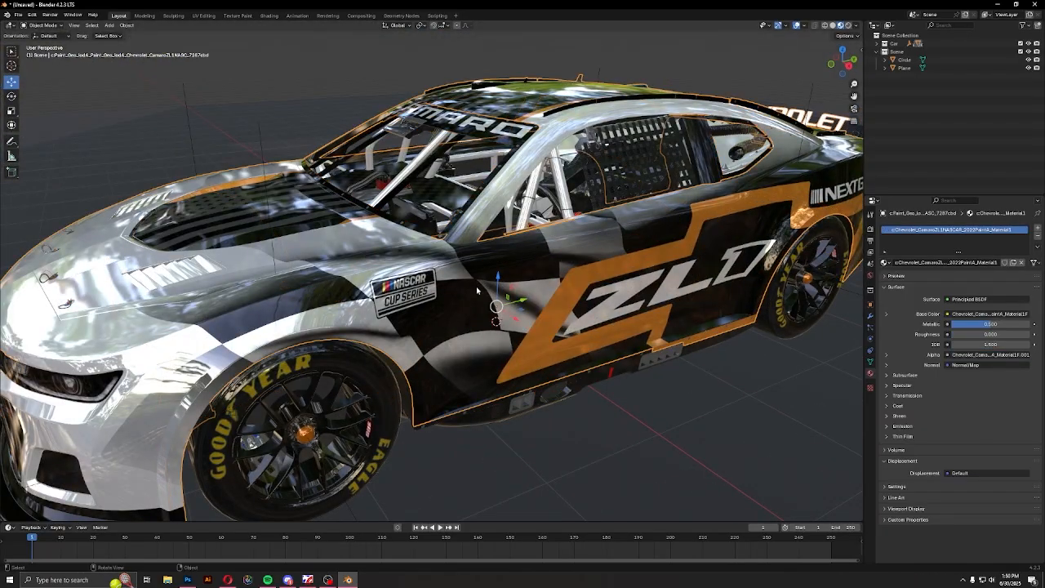
click(969, 359)
scroll(462, 312, down, 4)
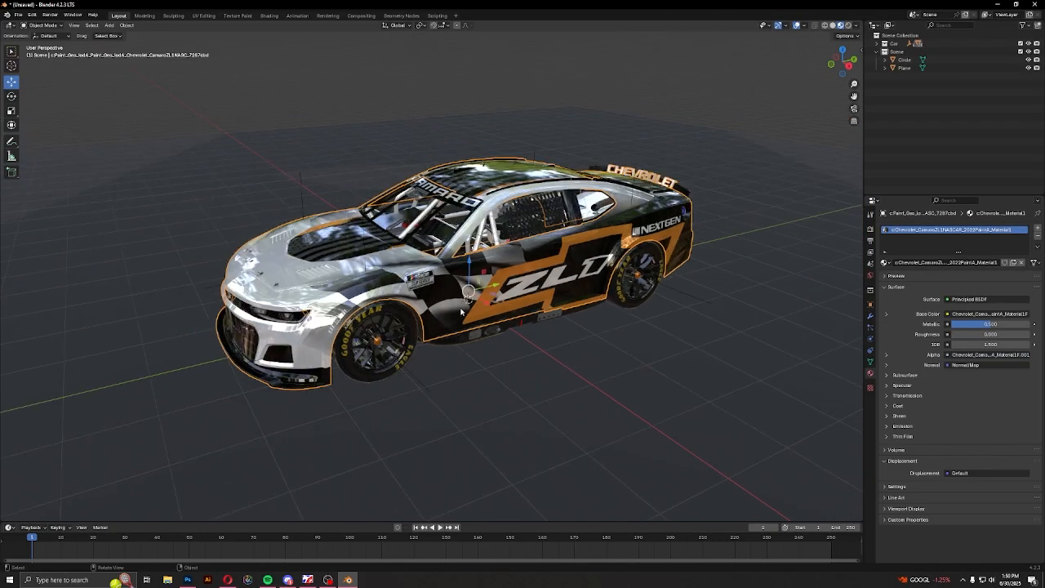
Raise the painted body shell along Z to examine the parts underneath, and undo the move
key(g)
key(z)
click(462, 179)
mouse_move(367, 269)
middle_down()
mouse_move(461, 336)
mouse_move(509, 318)
mouse_move(605, 319)
middle_up()
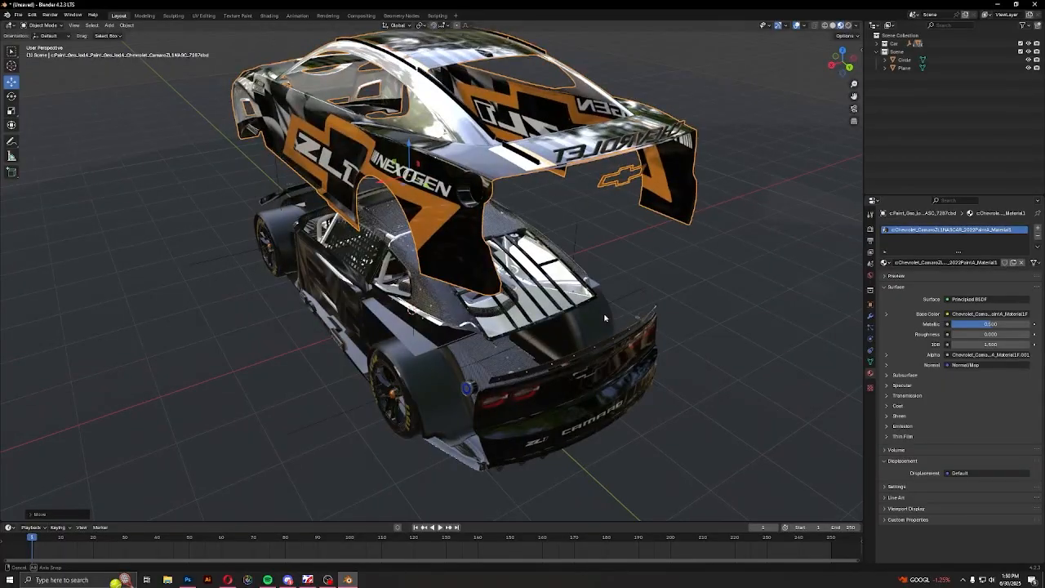
key(ctrl+z)
Set the painted body material's metallic to 0.049 and its roughness to about 0.161
middle_drag(400, 323, 519, 296)
scroll(523, 296, up, 4)
middle_drag(586, 302, 540, 307)
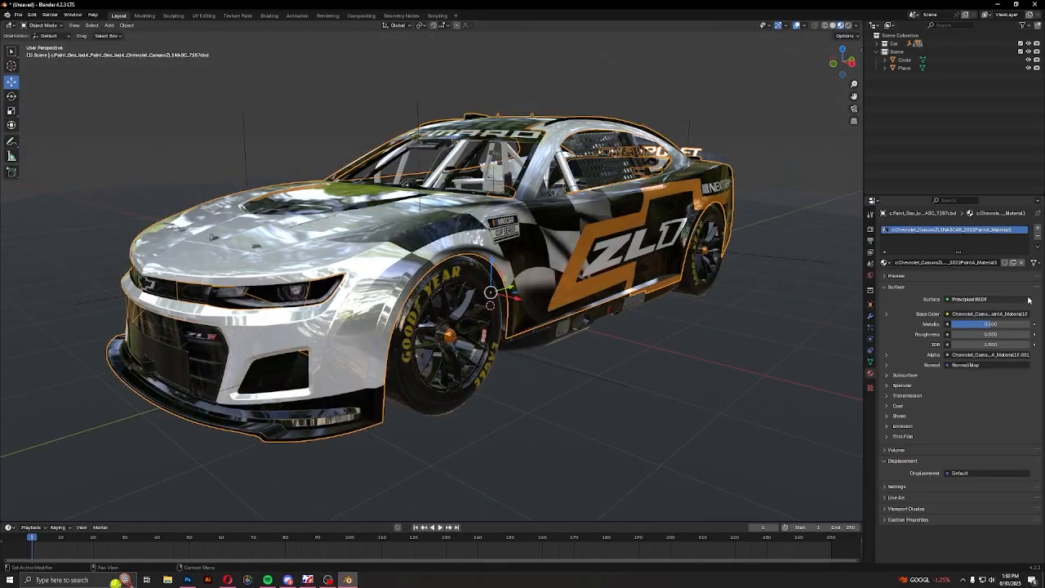
drag(1002, 325, 955, 324)
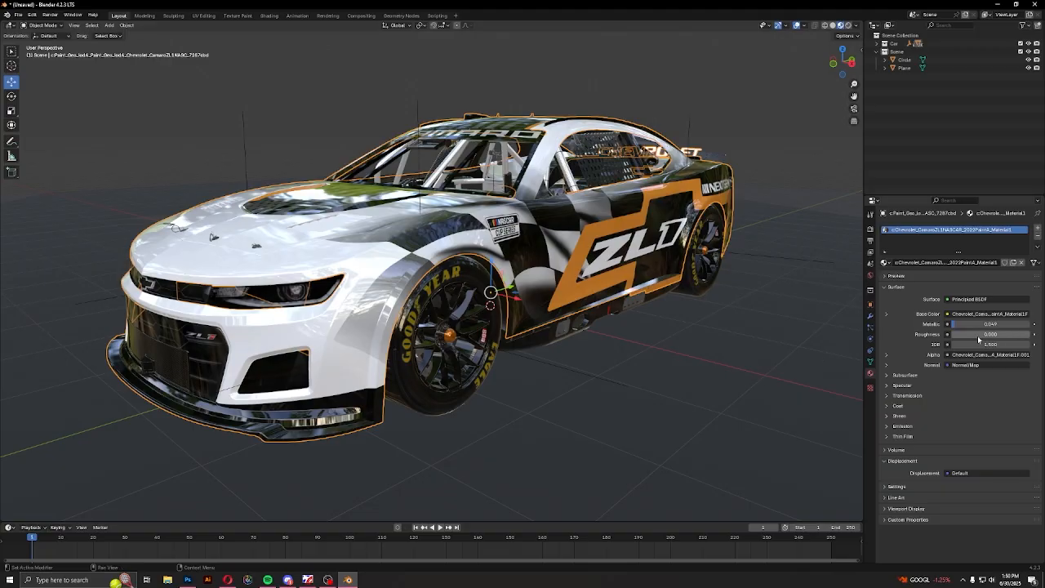
drag(980, 333, 989, 334)
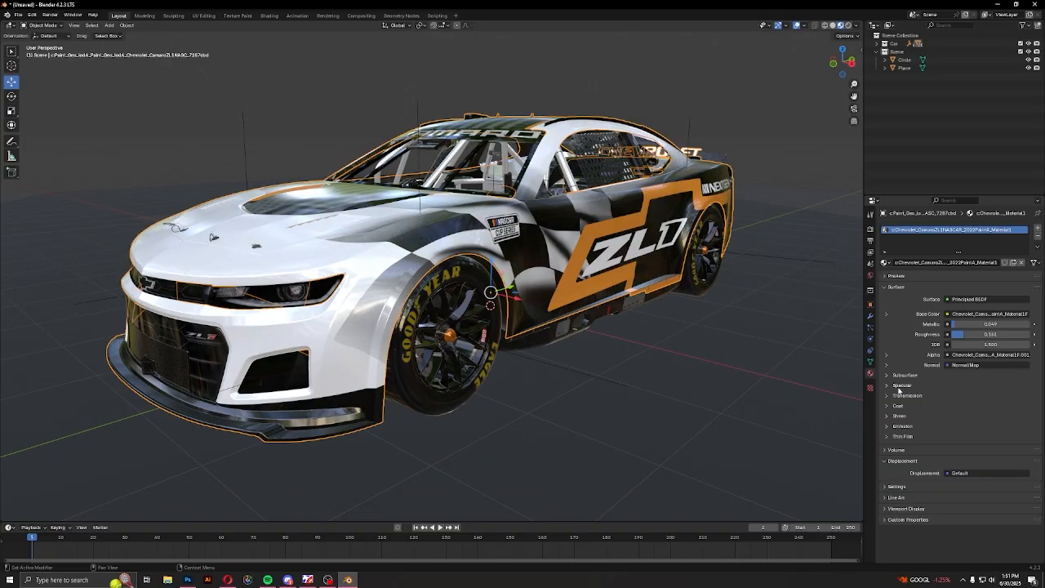
Lower the painted body material's specular IOR level to 0.073
click(892, 387)
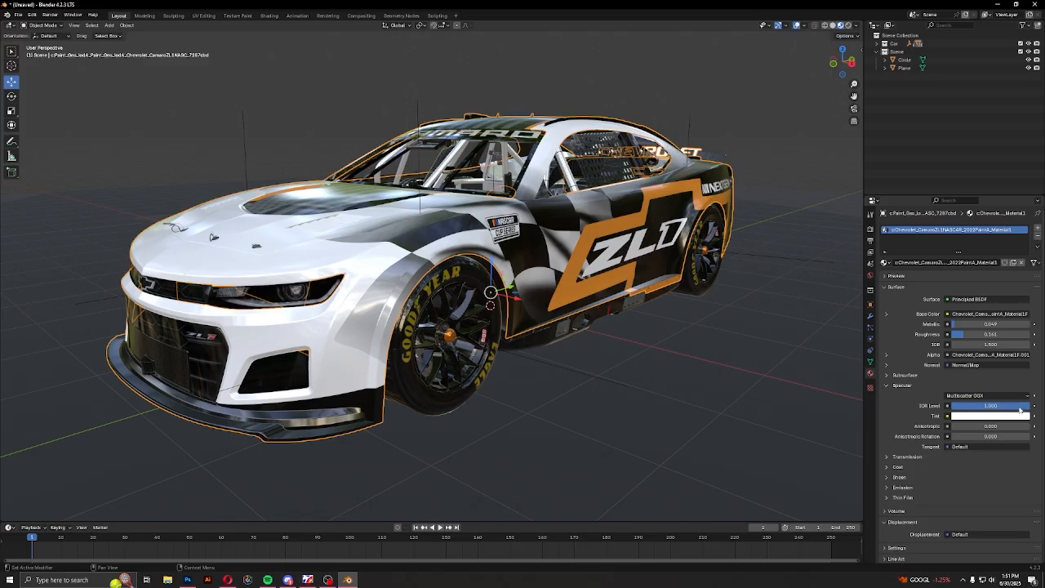
drag(985, 406, 954, 406)
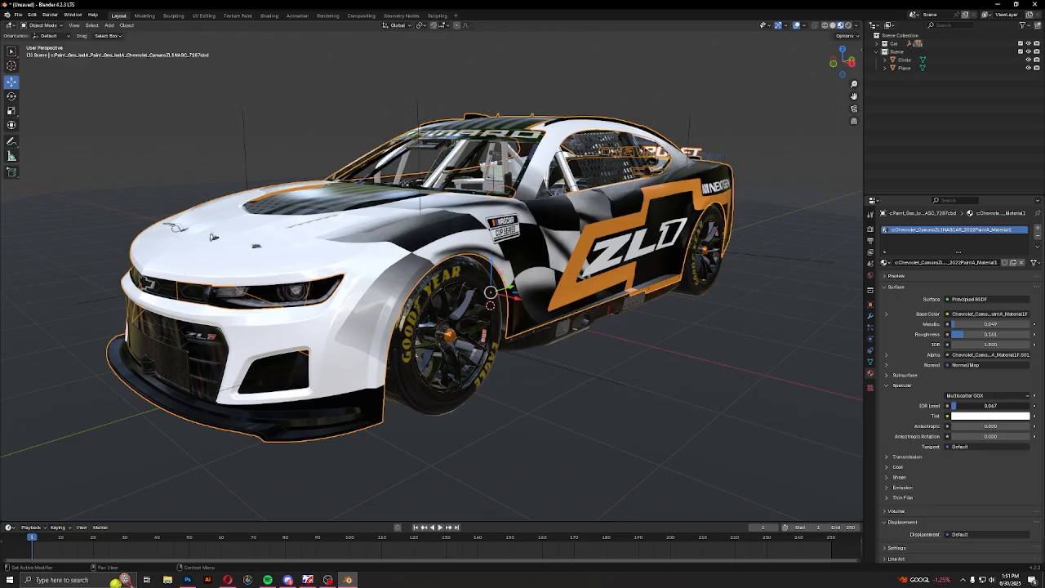
drag(954, 406, 957, 406)
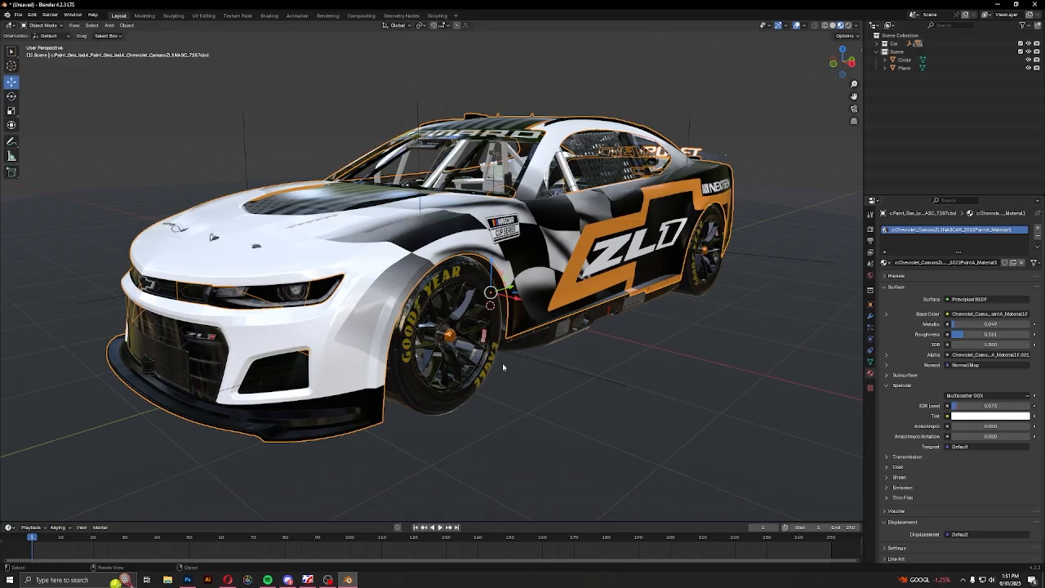
Set the black base mesh material's specular IOR level to 0.047
middle_drag(502, 367, 459, 316)
scroll(438, 335, up, 4)
click(747, 301)
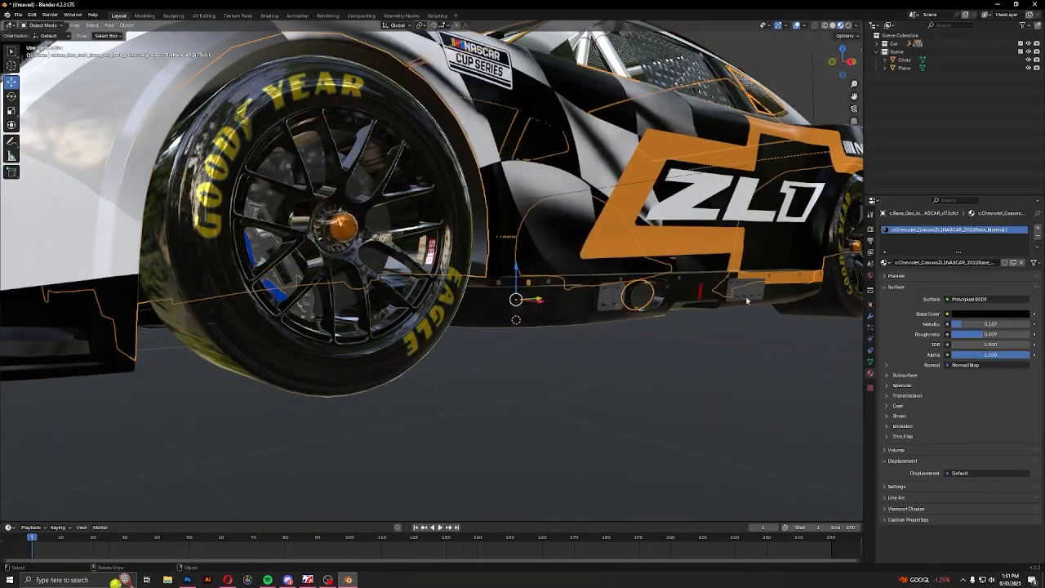
click(888, 386)
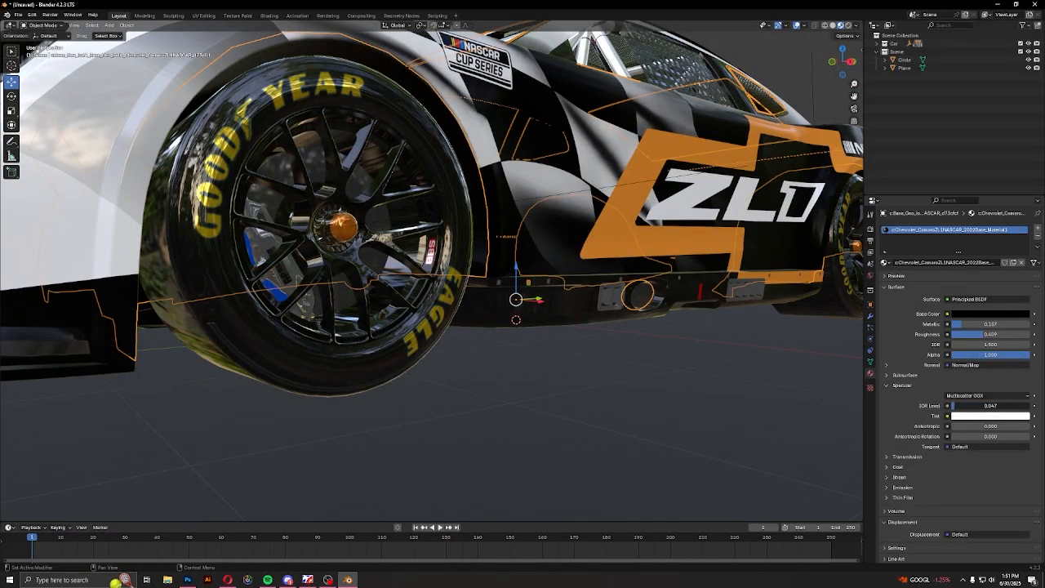
Select the painted body shell and hide it to expose the parts underneath
scroll(539, 305, down, 4)
middle_drag(538, 303, 516, 340)
click(309, 263)
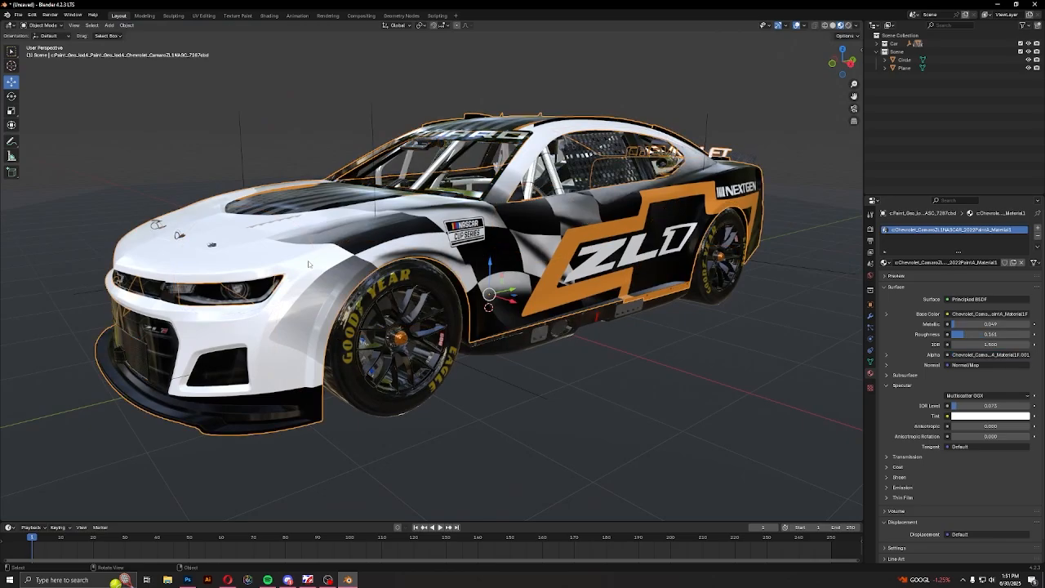
key(h)
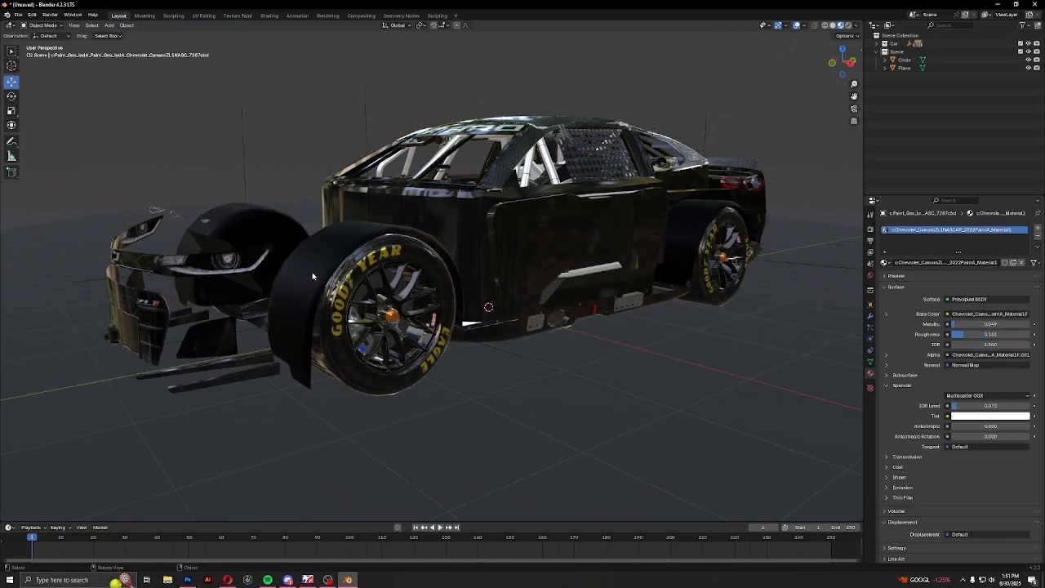
Examine the exposed base mesh, window net and wheels from several sides
click(312, 276)
middle_drag(312, 276, 382, 211)
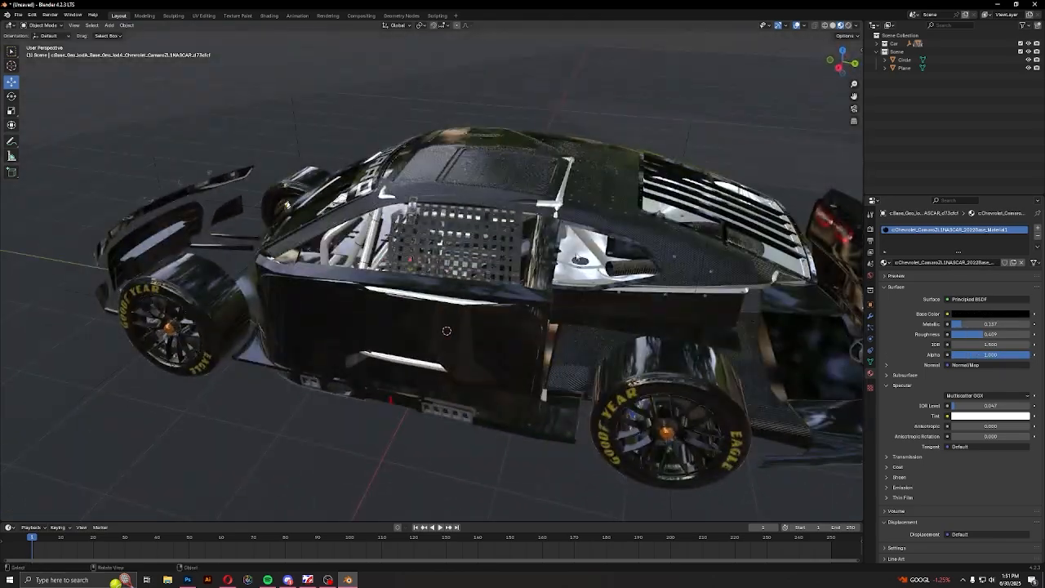
scroll(495, 286, up, 6)
mouse_move(576, 257)
middle_down()
mouse_move(494, 286)
mouse_move(563, 261)
middle_up()
scroll(495, 286, down, 6)
middle_drag(366, 286, 409, 284)
scroll(408, 284, down, 2)
Set the textured front parts' material to metallic 0.044, roughness about 0.062 and specular IOR level 0.037, and hide the parts
click(457, 278)
scroll(489, 284, up, 2)
middle_drag(788, 317, 744, 322)
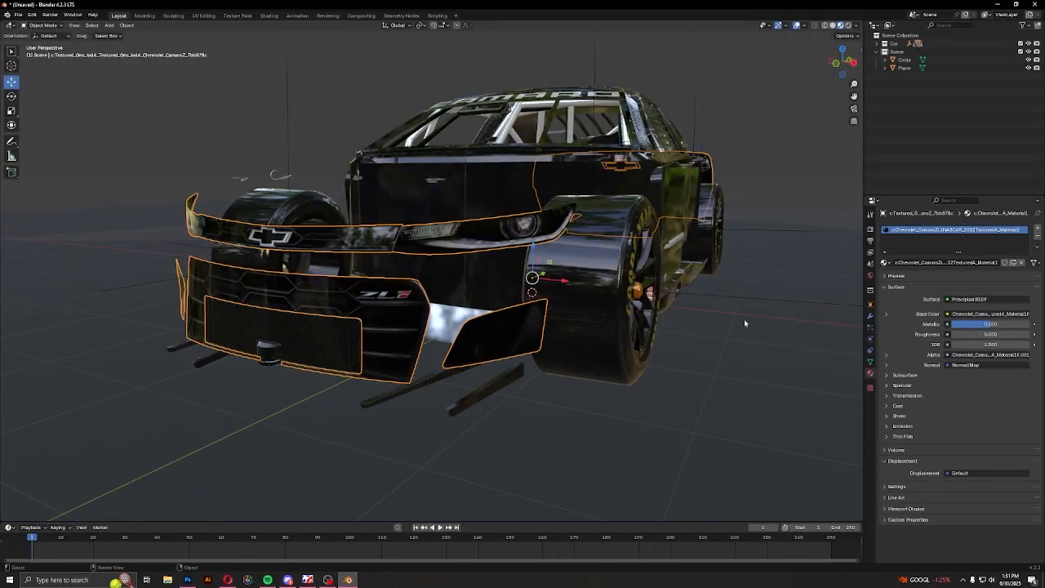
mouse_move(991, 324)
mouse_down()
mouse_move(955, 324)
mouse_move(969, 335)
mouse_up()
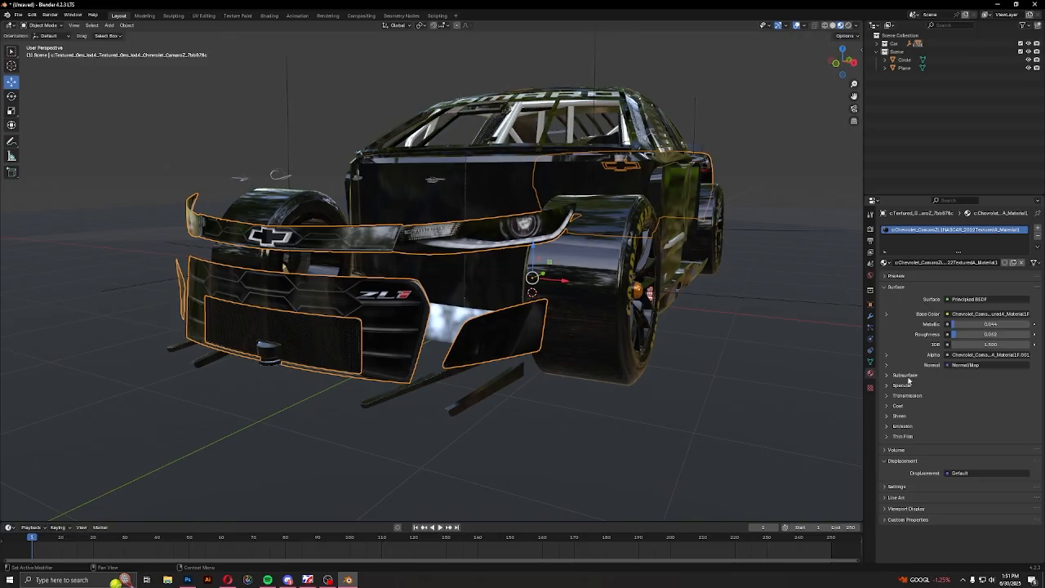
click(901, 385)
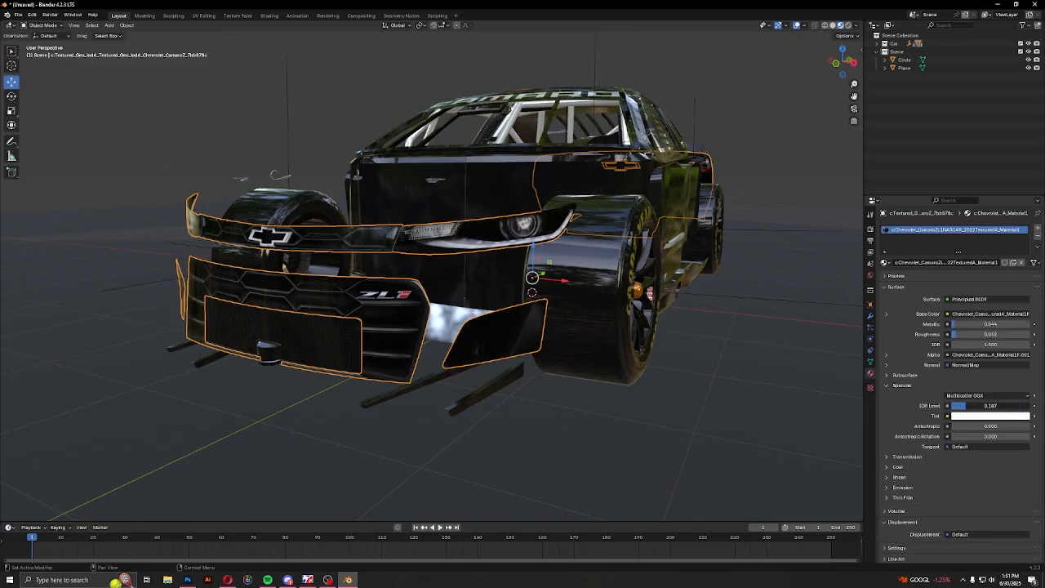
key(h)
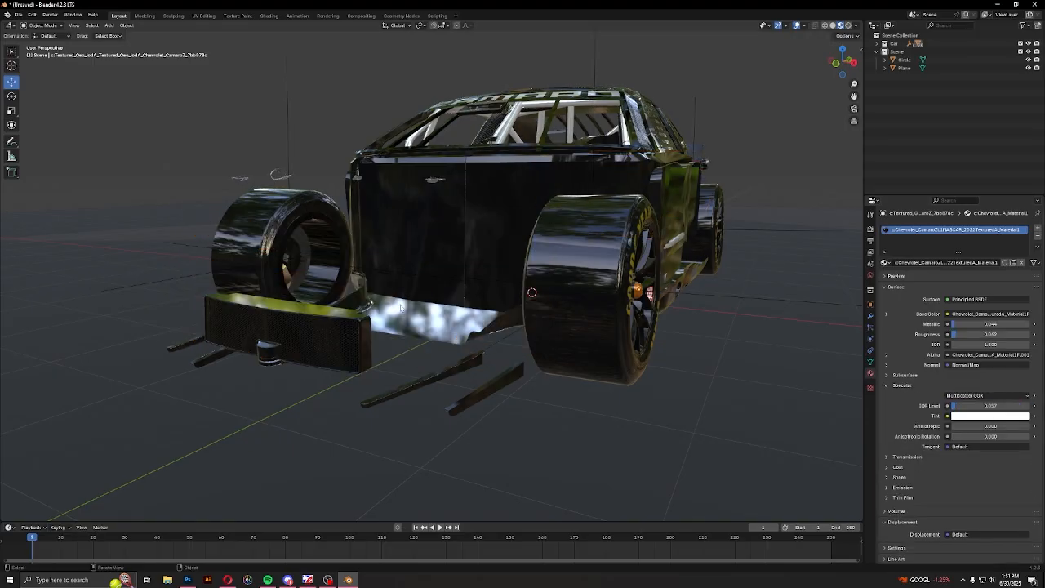
Set the honeycomb front grille material's metallic to 0.547 and its roughness to 0.197
click(339, 341)
key(KP_Decimal)
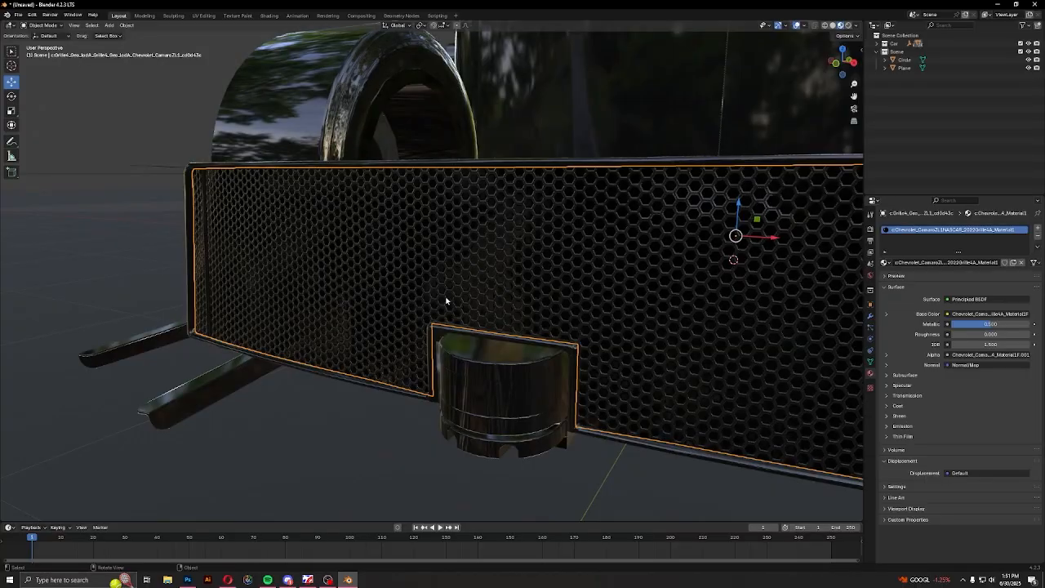
key(h)
key(ctrl+z)
mouse_move(989, 324)
mouse_down()
mouse_move(966, 324)
mouse_move(1029, 324)
mouse_move(993, 324)
mouse_move(1005, 333)
mouse_up()
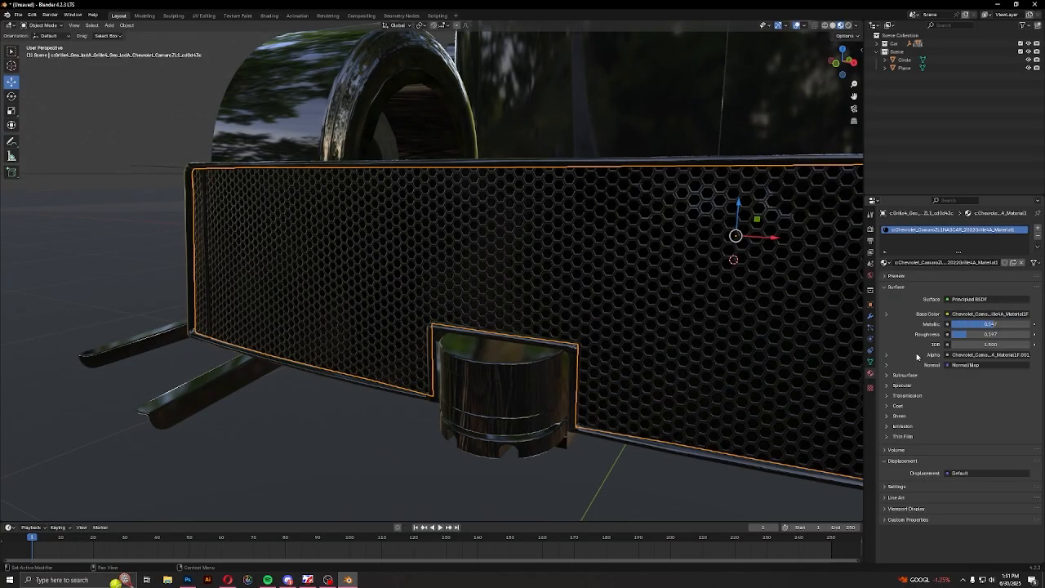
Lower the grille material's specular IOR level to 0.067 and hide the grille
click(908, 376)
click(901, 376)
click(908, 384)
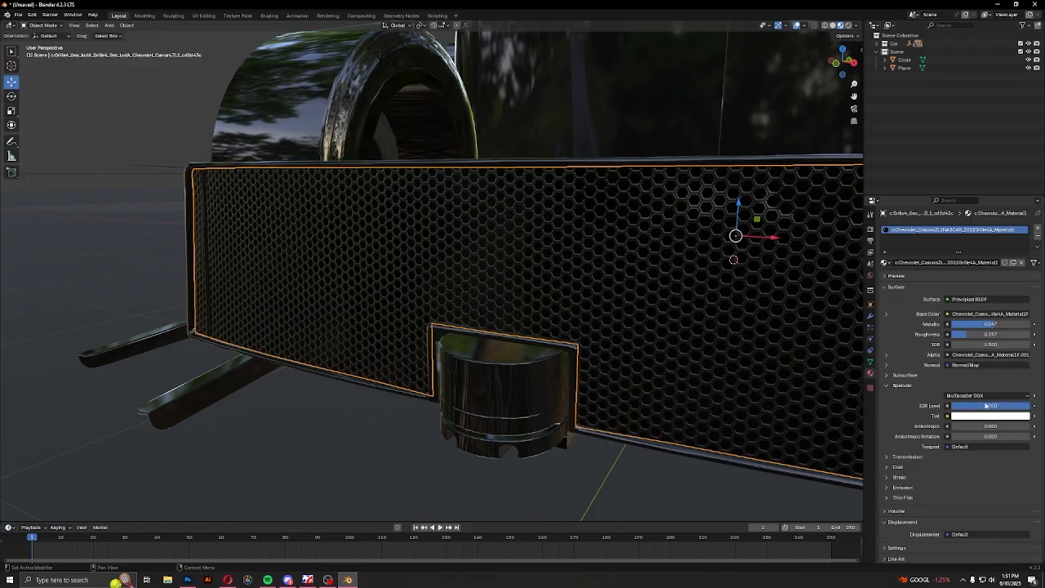
drag(986, 406, 977, 405)
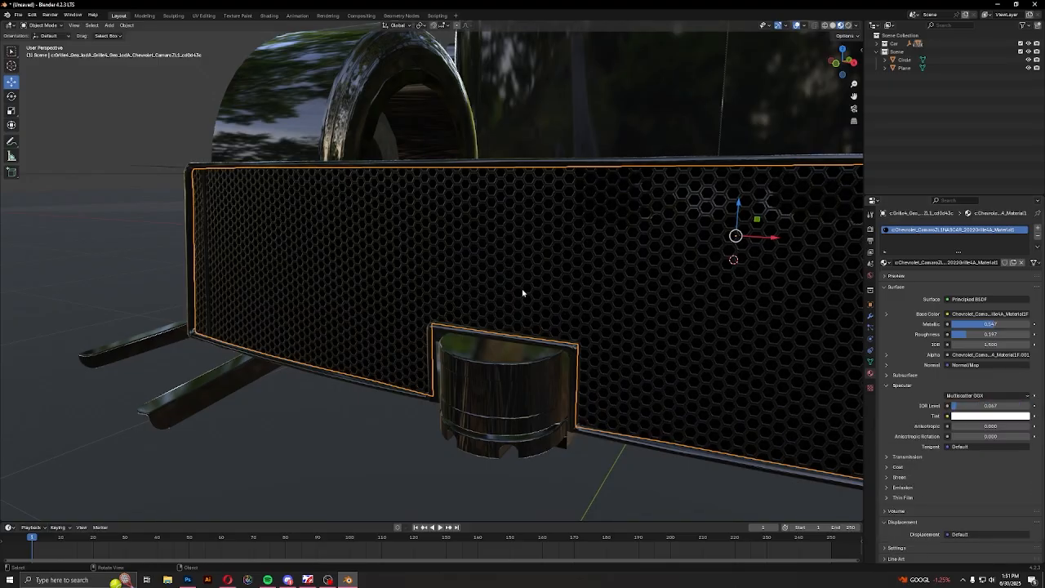
key(h)
Set the coloured mesh material's metallic to 0.137 and its roughness to 0.067
click(495, 290)
scroll(494, 290, down, 4)
middle_drag(494, 290, 478, 301)
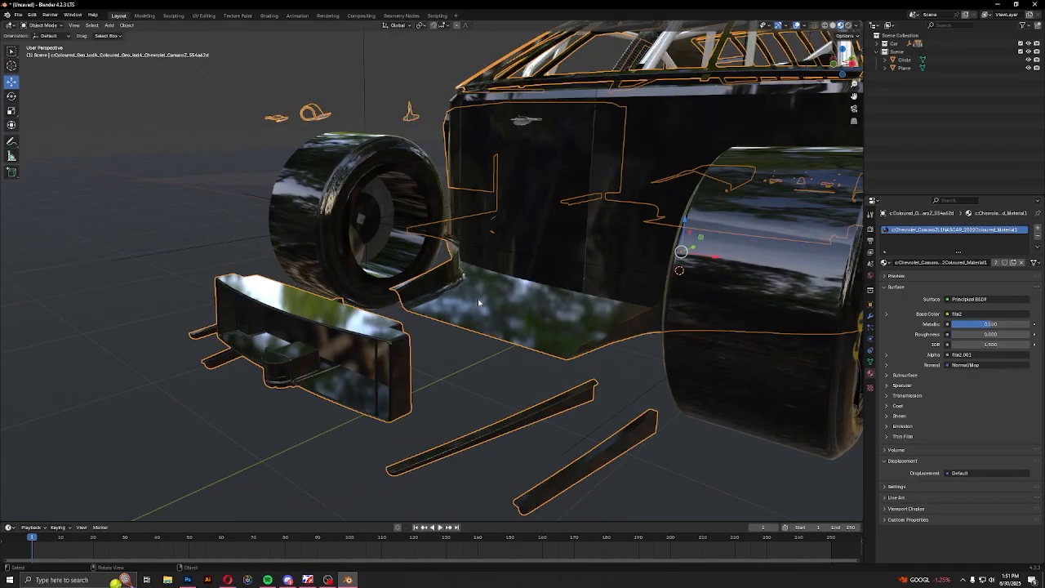
drag(979, 327, 964, 327)
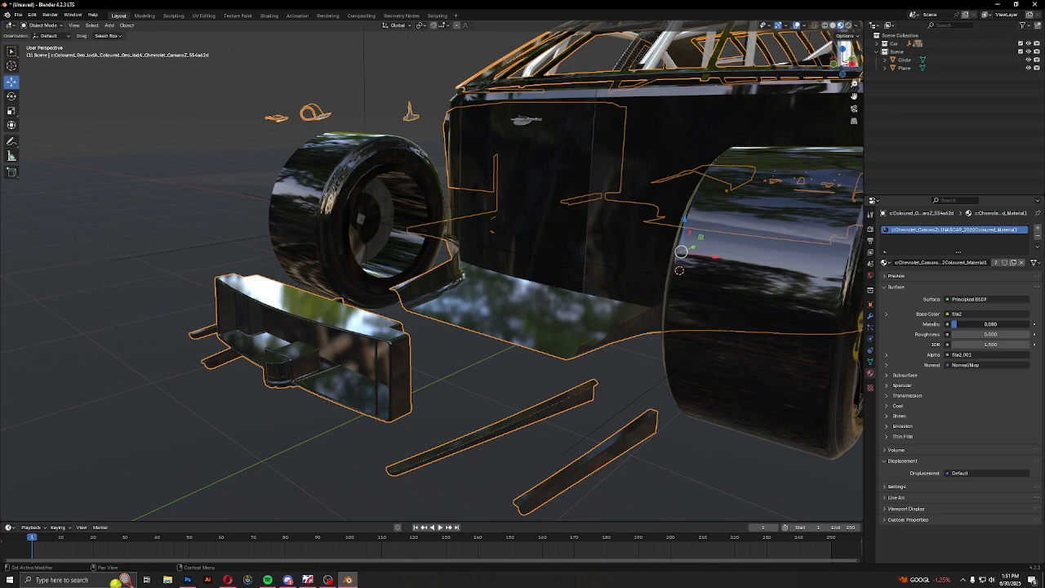
click(887, 314)
click(887, 317)
click(887, 315)
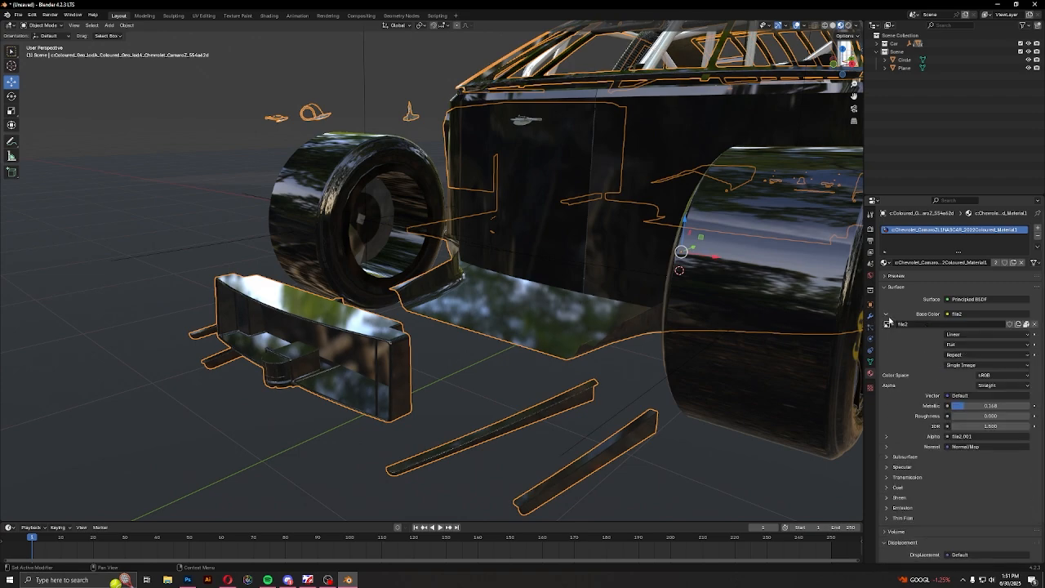
click(886, 316)
mouse_move(970, 326)
mouse_down()
mouse_move(991, 325)
mouse_move(962, 324)
mouse_up()
mouse_move(961, 334)
mouse_down()
mouse_move(974, 334)
mouse_move(963, 334)
mouse_up()
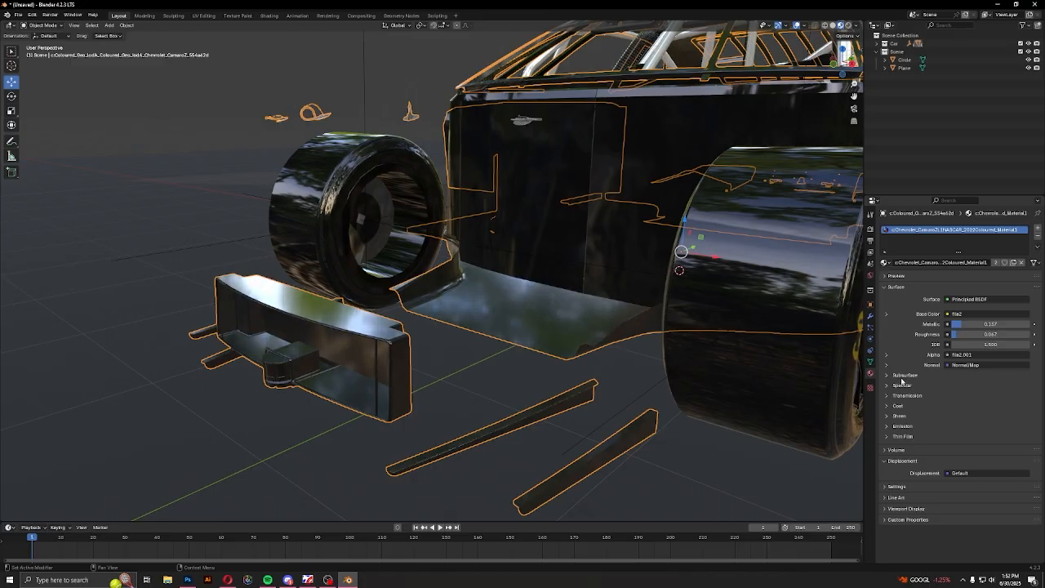
Lower the coloured mesh material's specular IOR level and hide that mesh
click(901, 375)
click(902, 374)
click(902, 385)
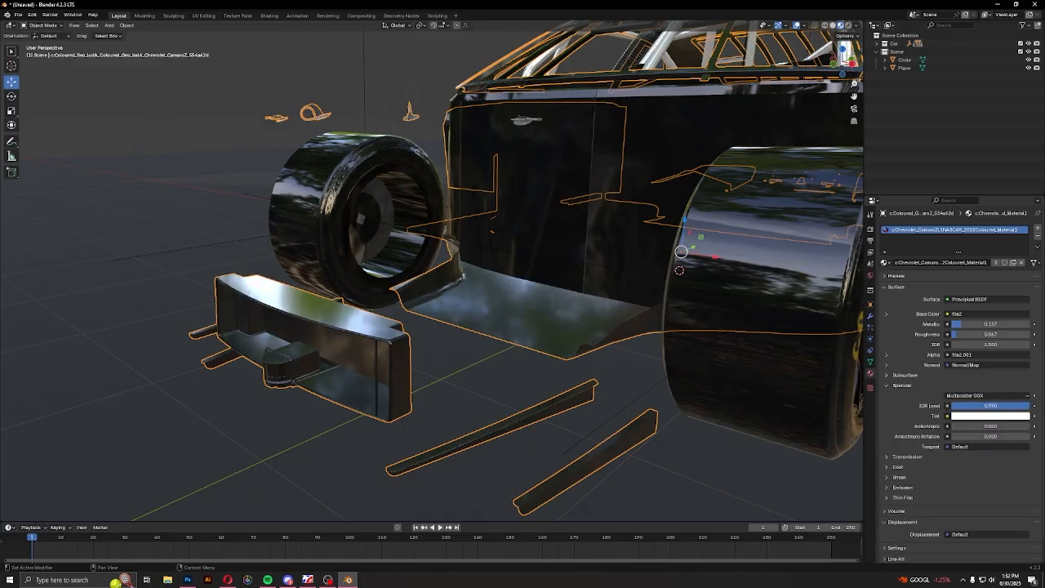
click(903, 386)
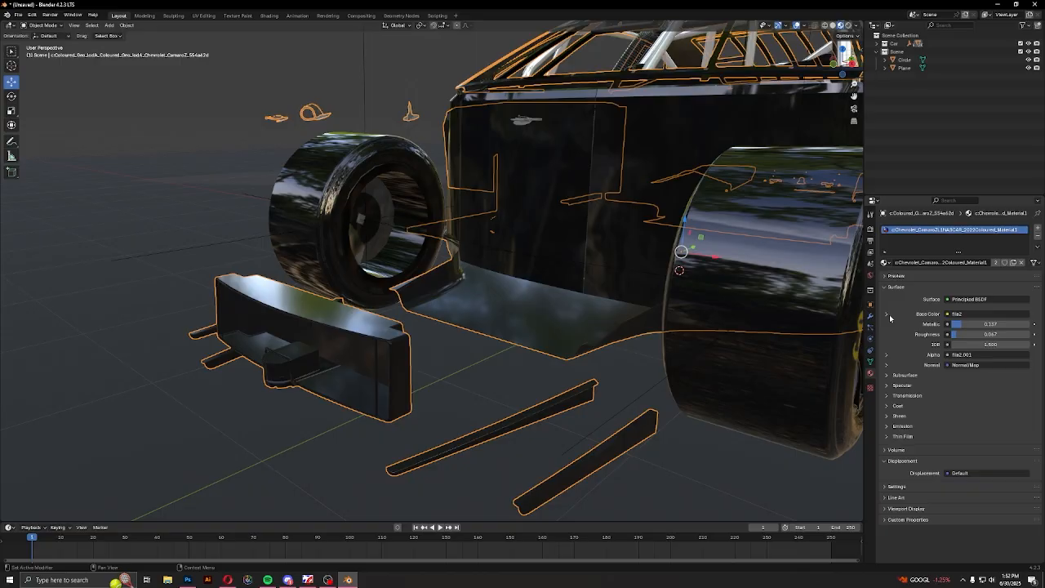
key(h)
Select a tread piece of the front tire and set the shared wheel material's metallic to about 0.433 and roughness to about 0.554
scroll(468, 325, down, 3)
middle_drag(485, 319, 384, 269)
scroll(453, 333, down, 2)
scroll(453, 333, up, 2)
click(453, 333)
scroll(384, 269, up, 2)
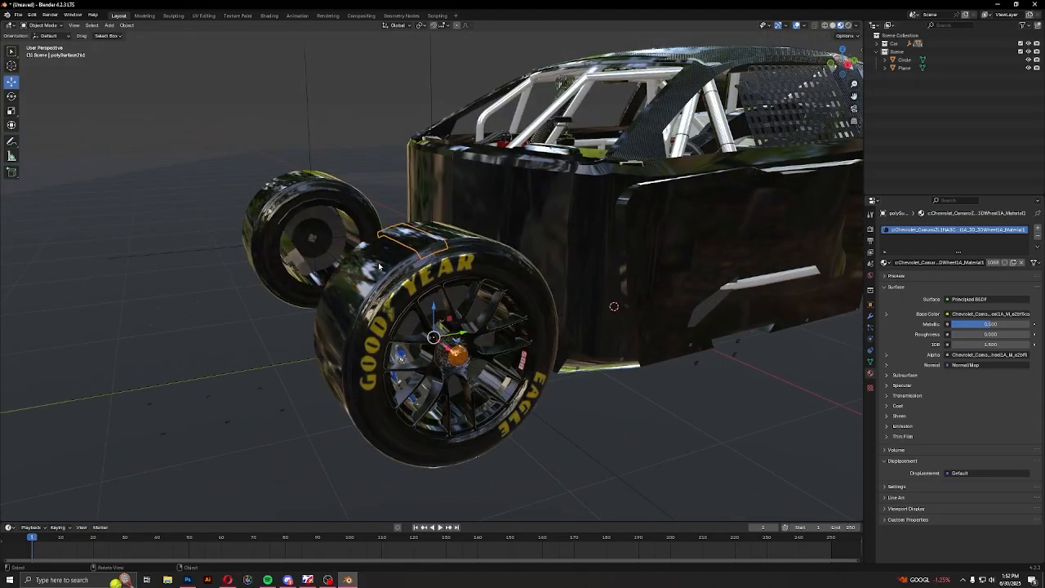
click(378, 266)
mouse_move(982, 326)
mouse_down()
mouse_move(948, 326)
mouse_move(988, 324)
mouse_move(954, 334)
mouse_move(990, 334)
mouse_up()
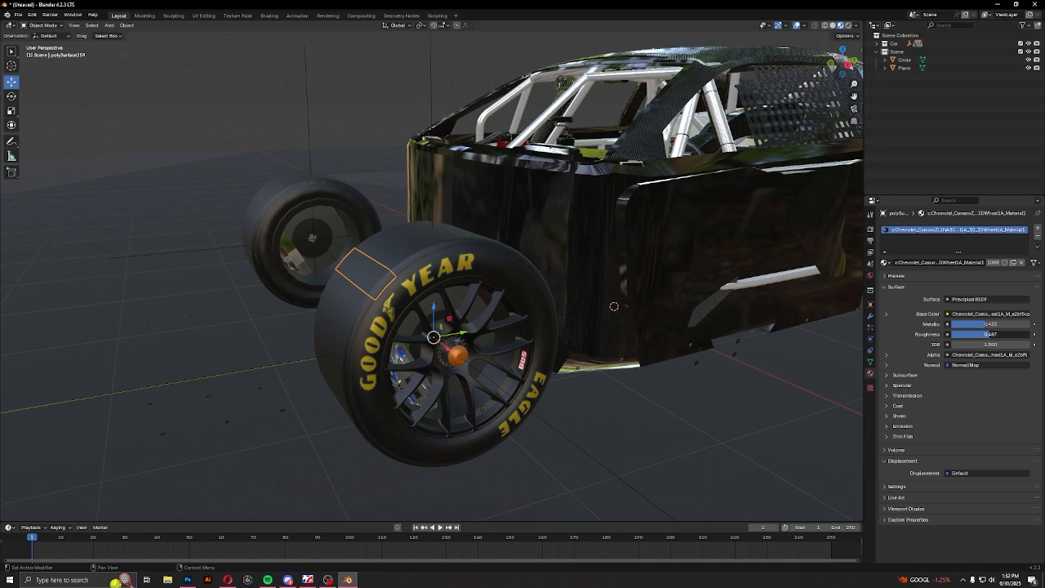
Set the wheel material's specular IOR level to 0.306 and check the front wheel up close
click(901, 386)
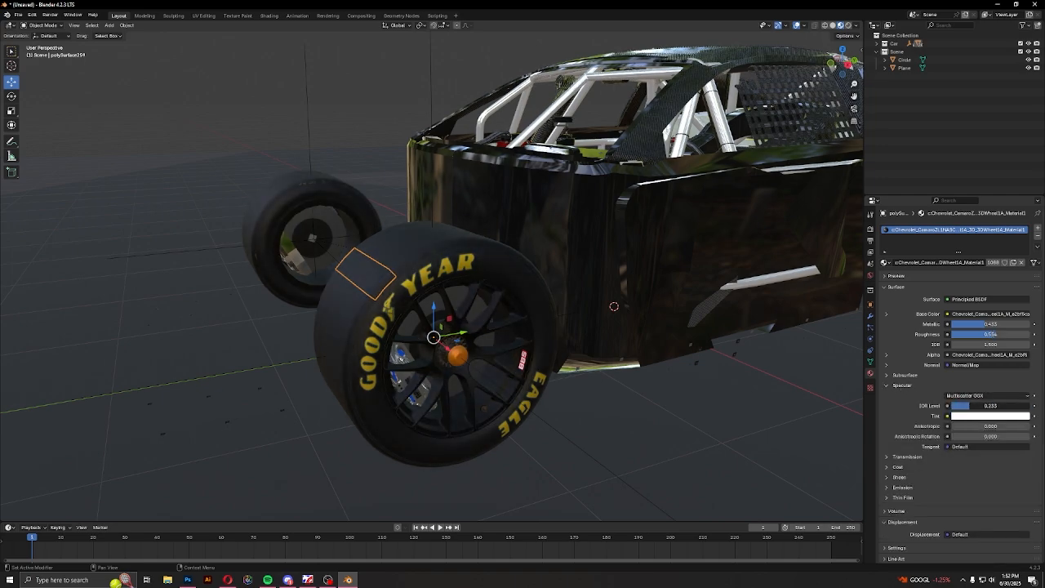
drag(970, 406, 975, 405)
mouse_move(568, 304)
middle_down()
mouse_move(628, 287)
mouse_move(576, 312)
mouse_move(578, 301)
middle_up()
scroll(578, 305, up, 5)
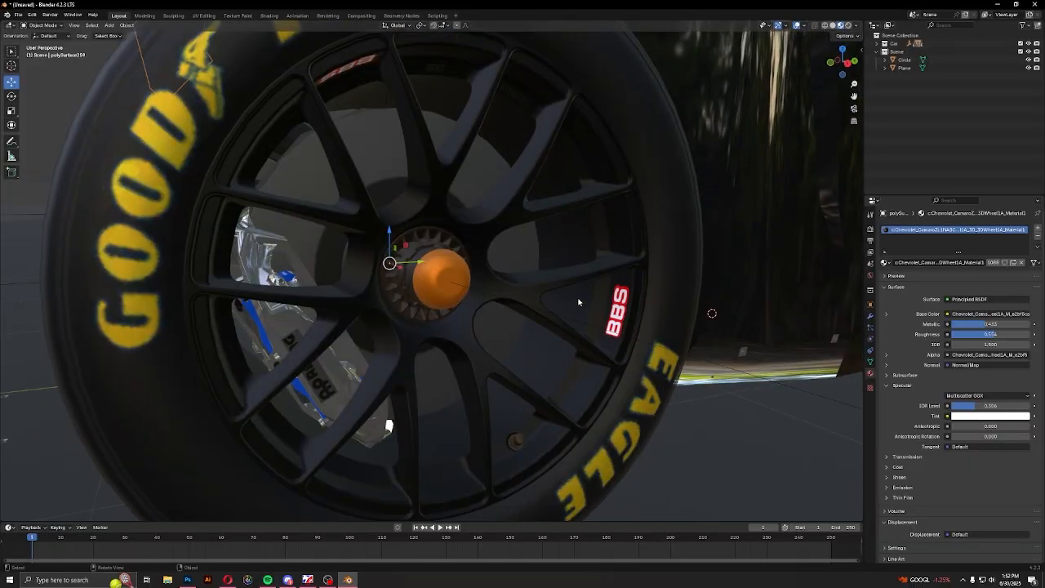
Select the front wheel's spoked rim and examine it up close
click(556, 390)
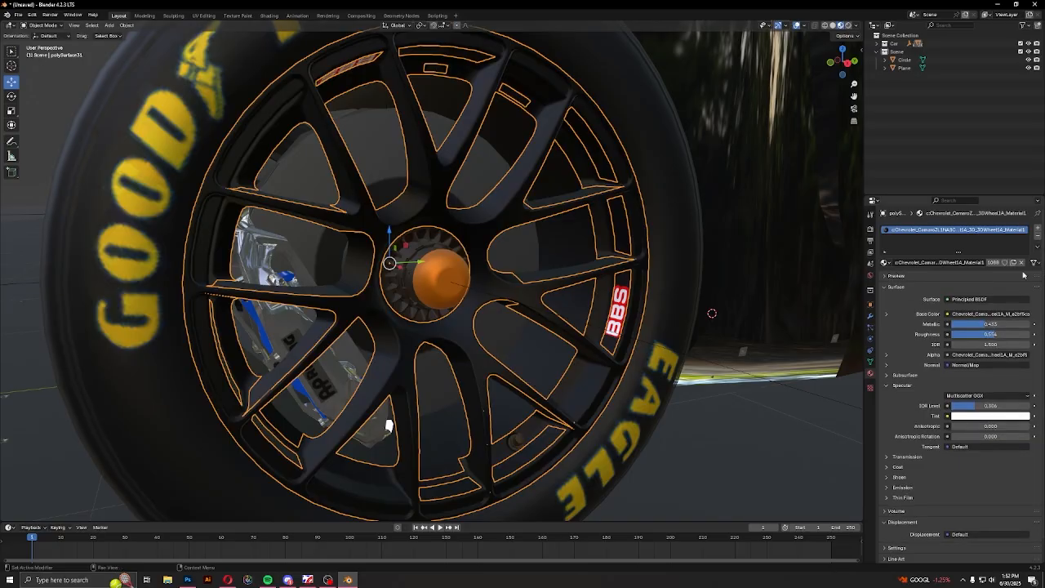
scroll(552, 392, down, 8)
scroll(436, 358, up, 5)
click(561, 345)
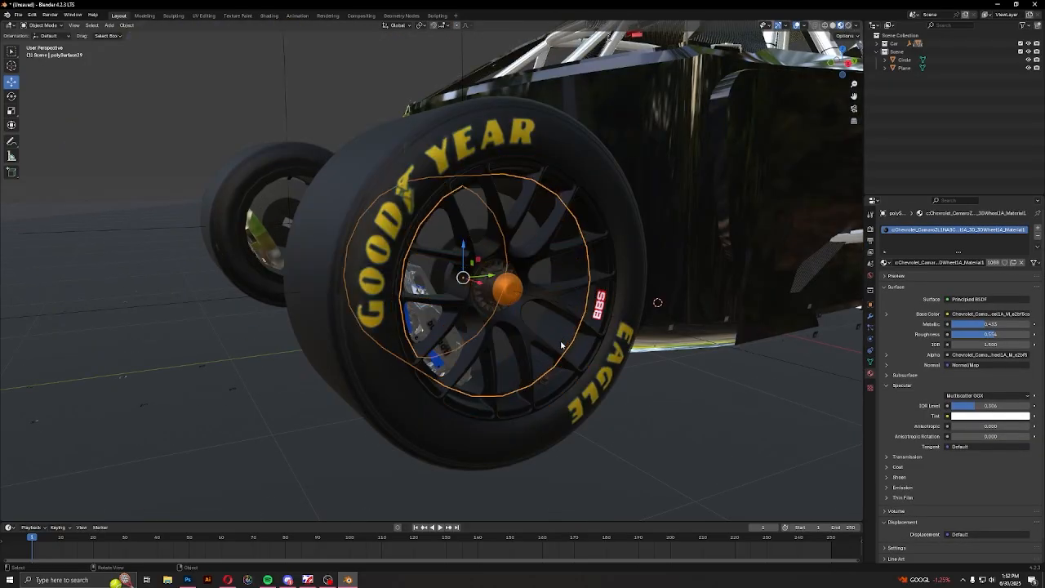
shift+click(578, 349)
click(545, 357)
middle_drag(542, 357, 622, 369)
key(KP_Decimal)
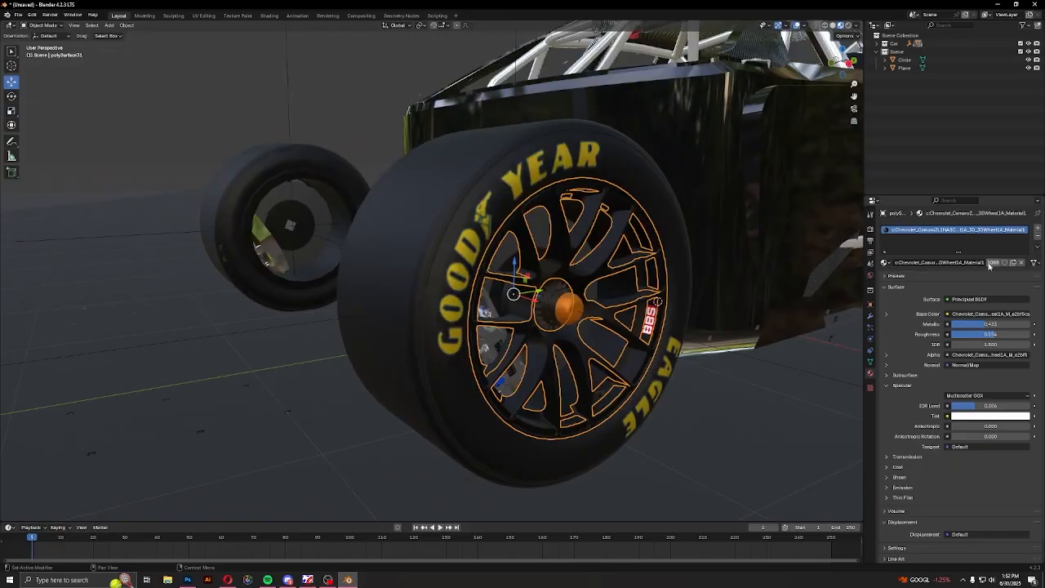
scroll(644, 294, up, 3)
scroll(490, 355, down, 5)
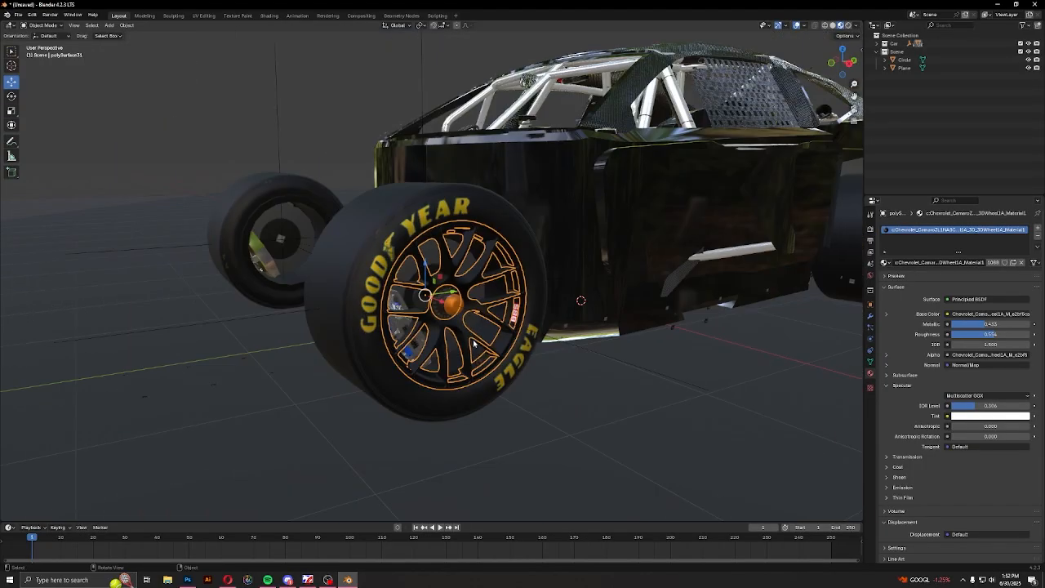
scroll(474, 346, up, 2)
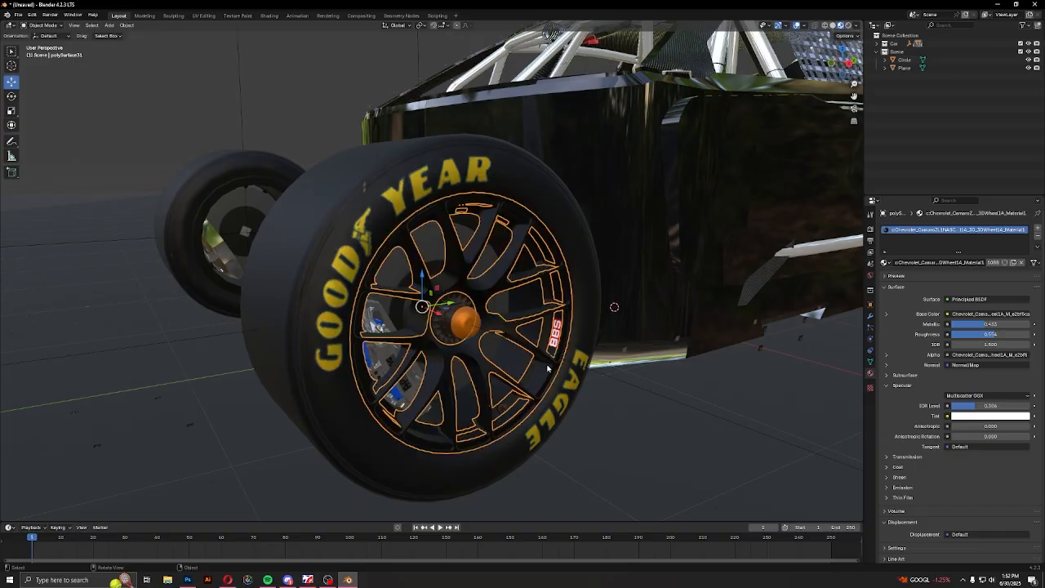
scroll(545, 359, up, 3)
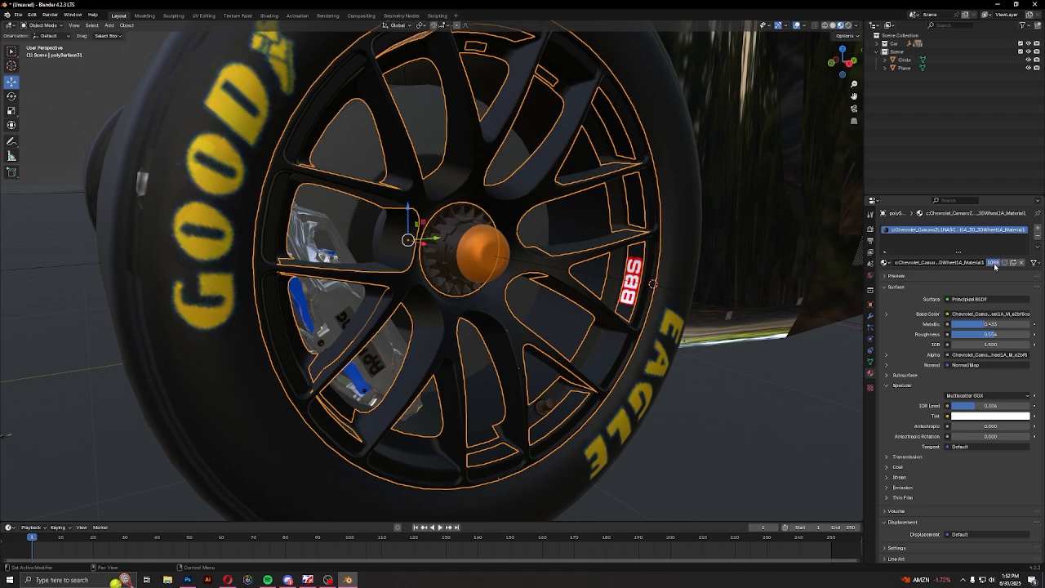
Make the selected spoked rim's wheel material a single-user copy
click(994, 263)
click(925, 300)
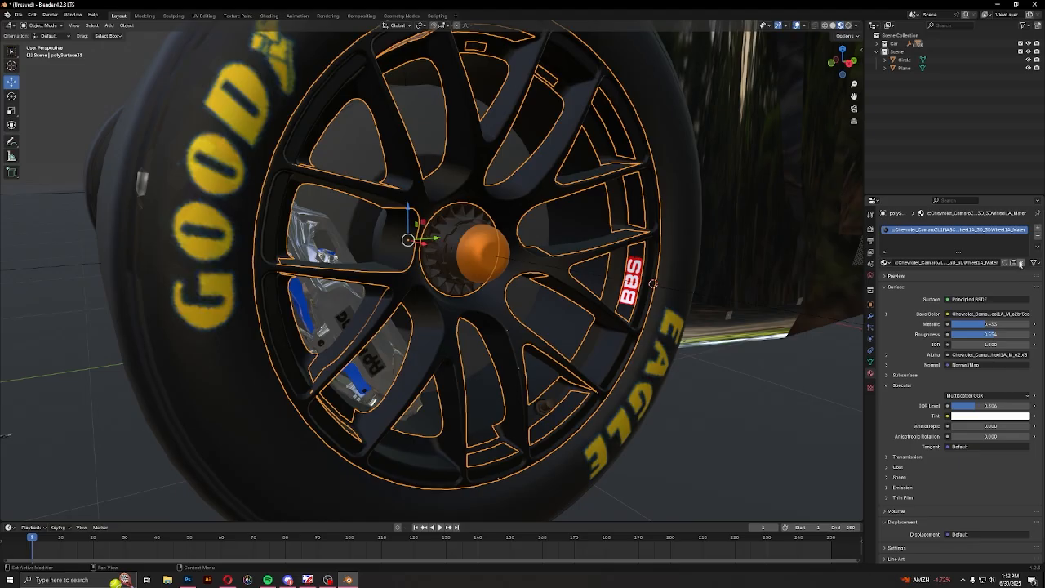
Try removing the base color texture from the rim's material, and undo the removal
click(994, 315)
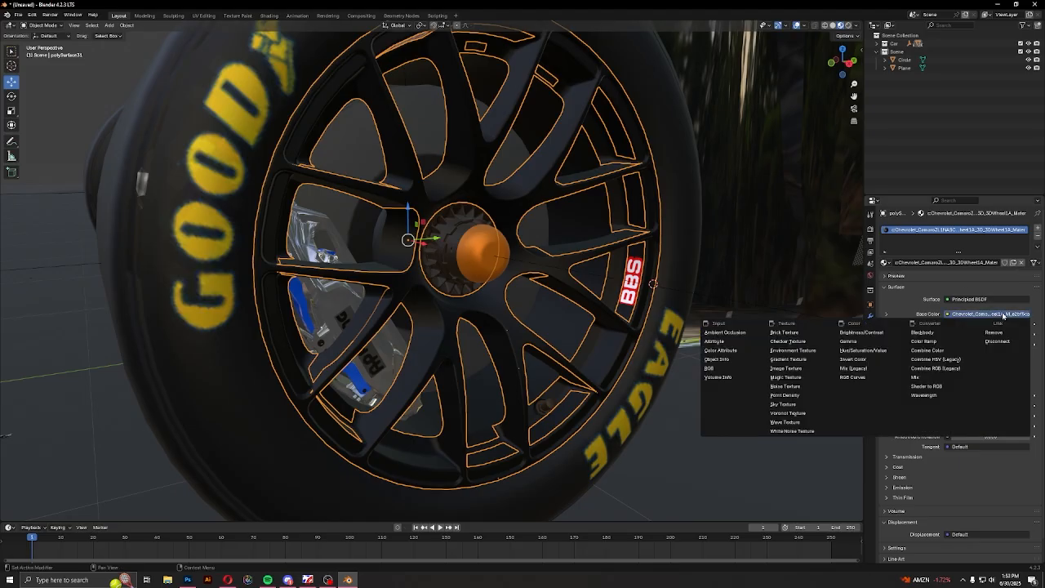
click(1006, 315)
click(1010, 334)
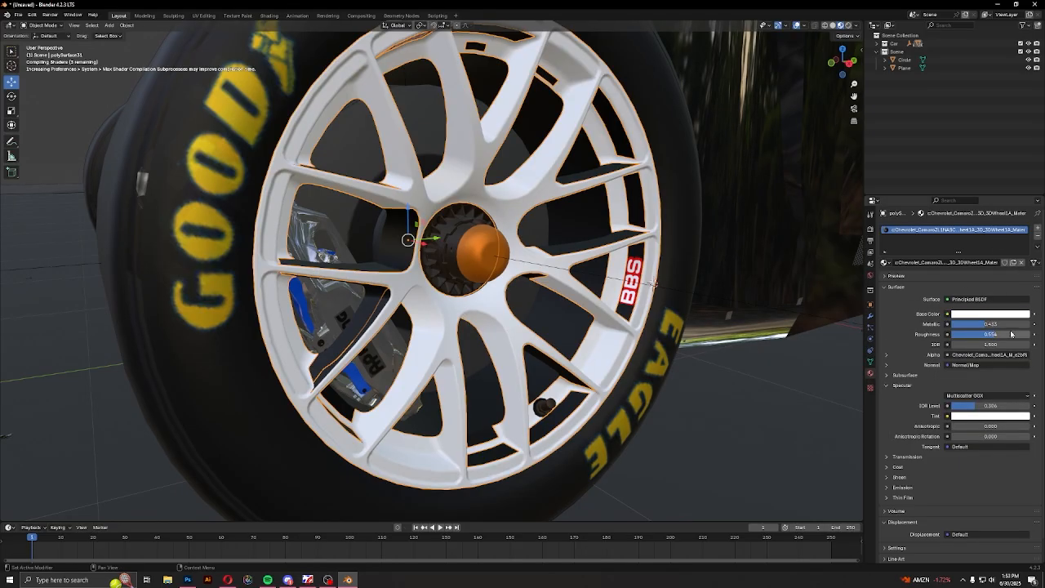
key(ctrl+z)
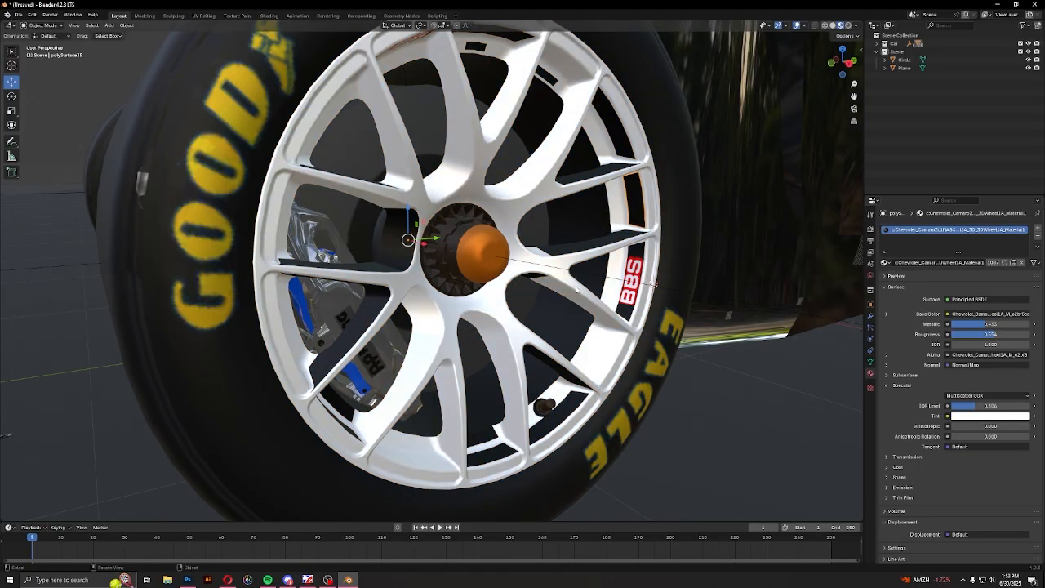
middle_drag(575, 290, 547, 359)
key(ctrl+z)
key(ctrl+z)
key(ctrl+z)
Examine the front wheel's rim, tire lettering and hub from several angles and distances
shift+middle_drag(312, 387, 401, 371)
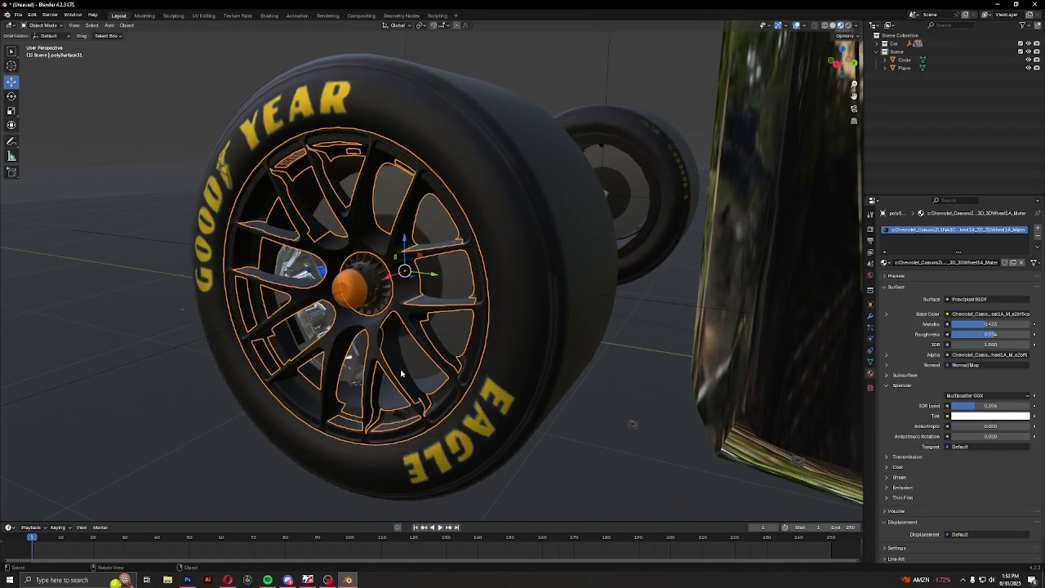
scroll(401, 371, up, 4)
shift+middle_drag(363, 400, 413, 351)
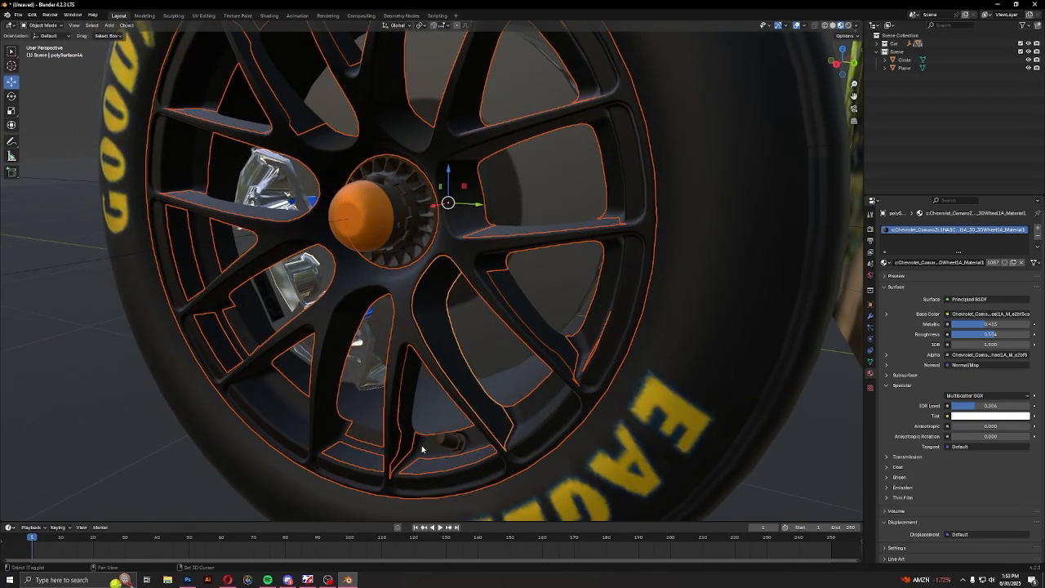
scroll(422, 448, down, 6)
middle_drag(421, 448, 694, 294)
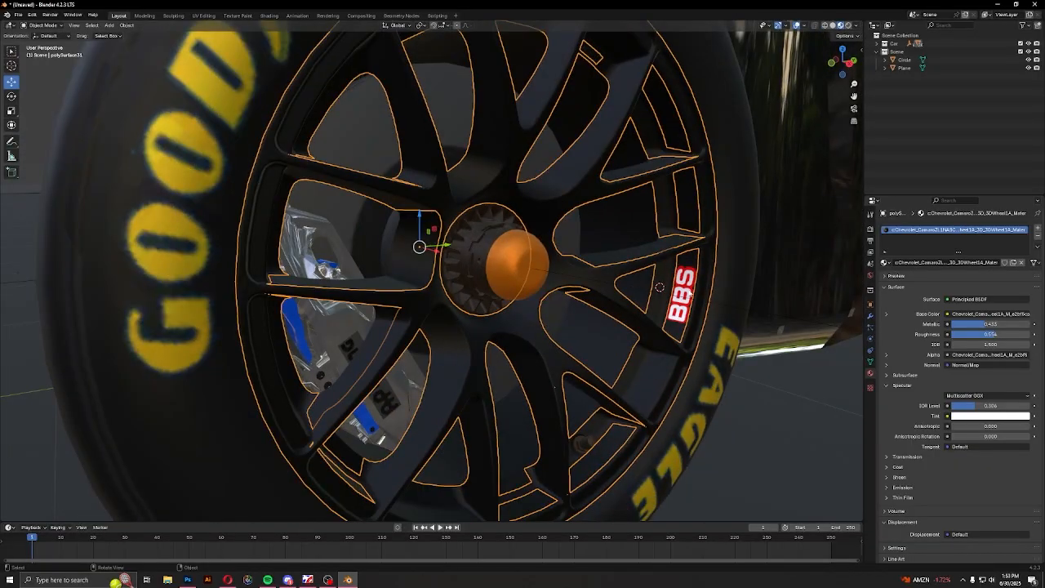
scroll(653, 326, down, 4)
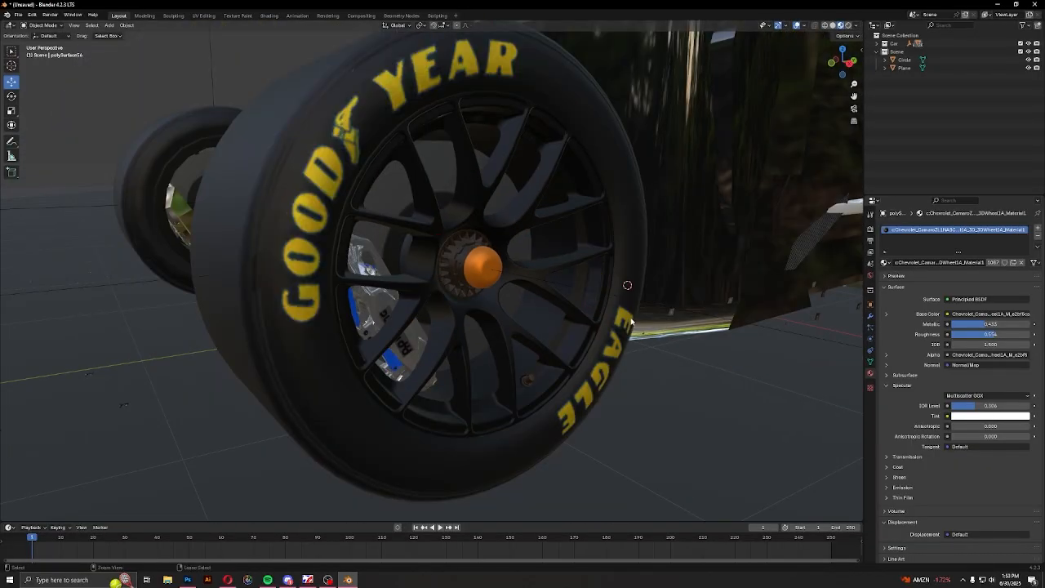
click(641, 396)
scroll(524, 392, down, 5)
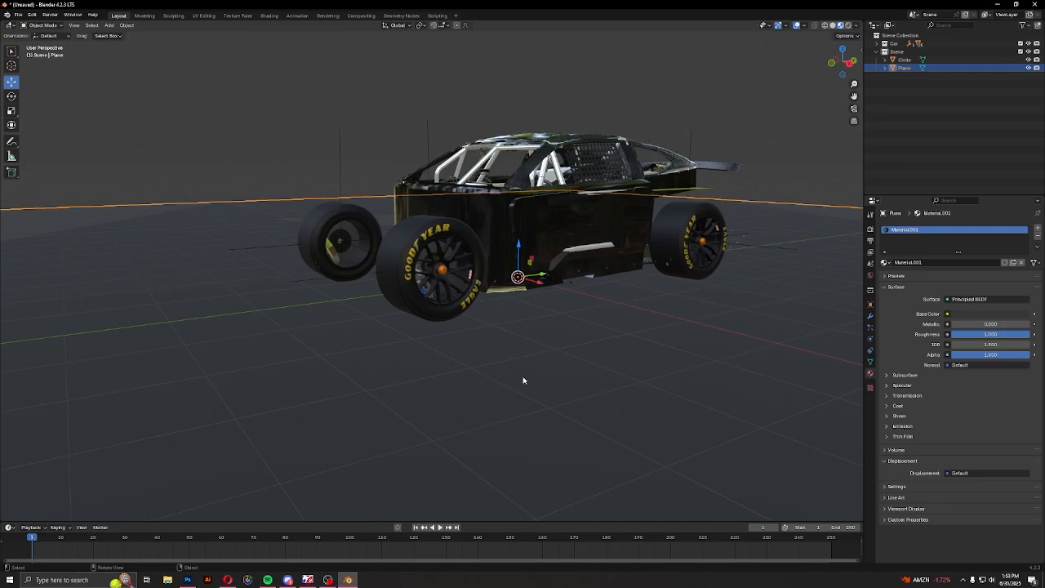
scroll(445, 300, up, 6)
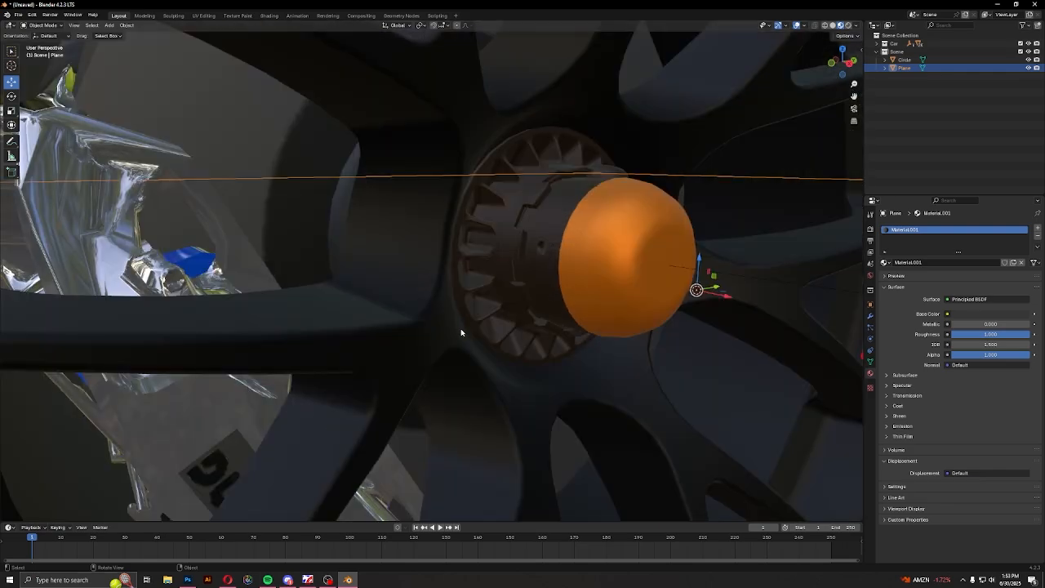
scroll(458, 329, down, 3)
Select the orange hub nut of the front wheel and set its shared wheel material's metallic to about 0.86
click(458, 328)
click(479, 286)
click(526, 272)
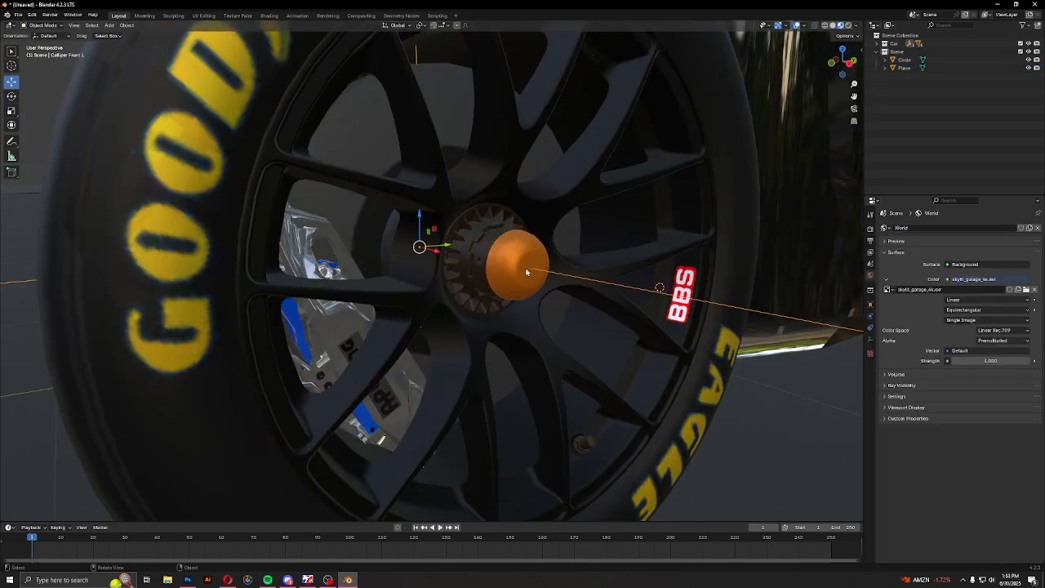
click(511, 274)
drag(993, 329, 1019, 325)
scroll(478, 282, down, 5)
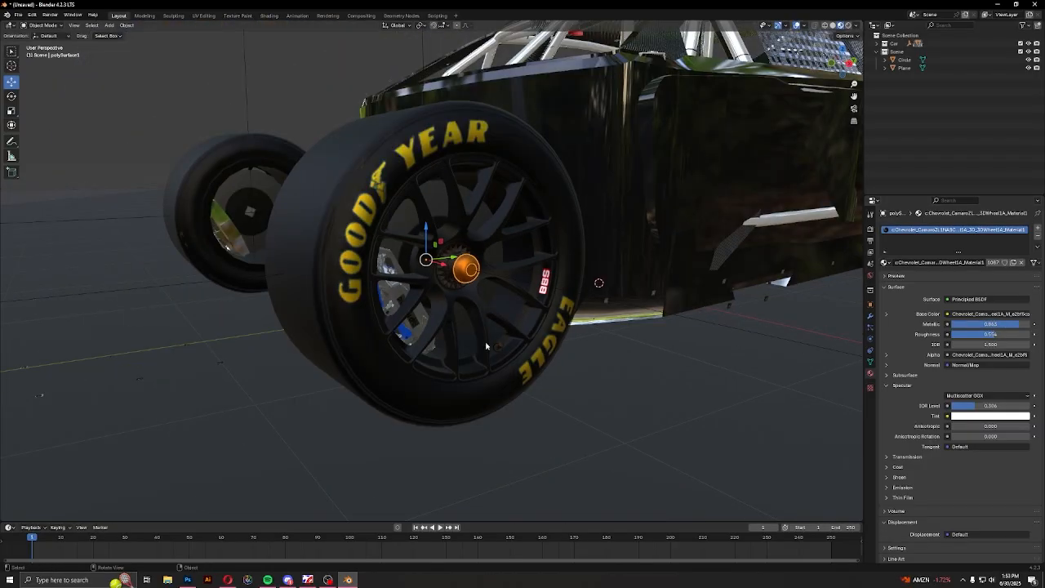
click(645, 437)
mouse_move(495, 372)
middle_down()
mouse_move(516, 368)
mouse_move(502, 359)
middle_up()
scroll(569, 364, down, 3)
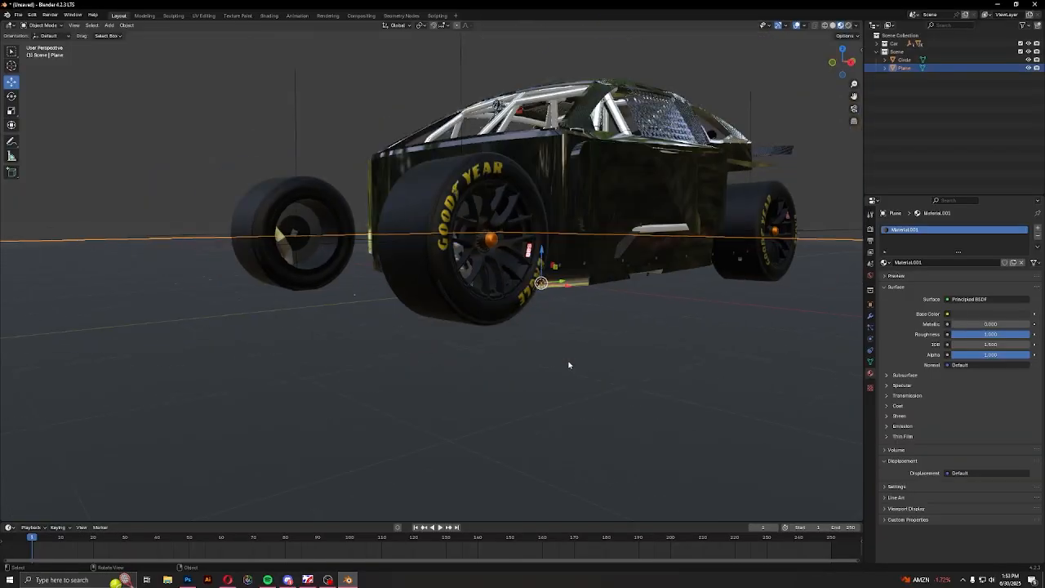
Select the dark interior body mesh and set its material's metallic to about 0.18, roughness to about 0.26 and specular IOR level to about 0.16
middle_drag(708, 249, 705, 274)
click(478, 309)
middle_drag(472, 317, 665, 349)
shift+middle_drag(282, 324, 367, 333)
click(542, 343)
scroll(433, 301, up, 6)
shift+middle_drag(367, 333, 492, 352)
scroll(441, 306, down, 6)
mouse_move(1008, 324)
mouse_down()
mouse_move(972, 324)
mouse_move(991, 334)
mouse_up()
click(900, 385)
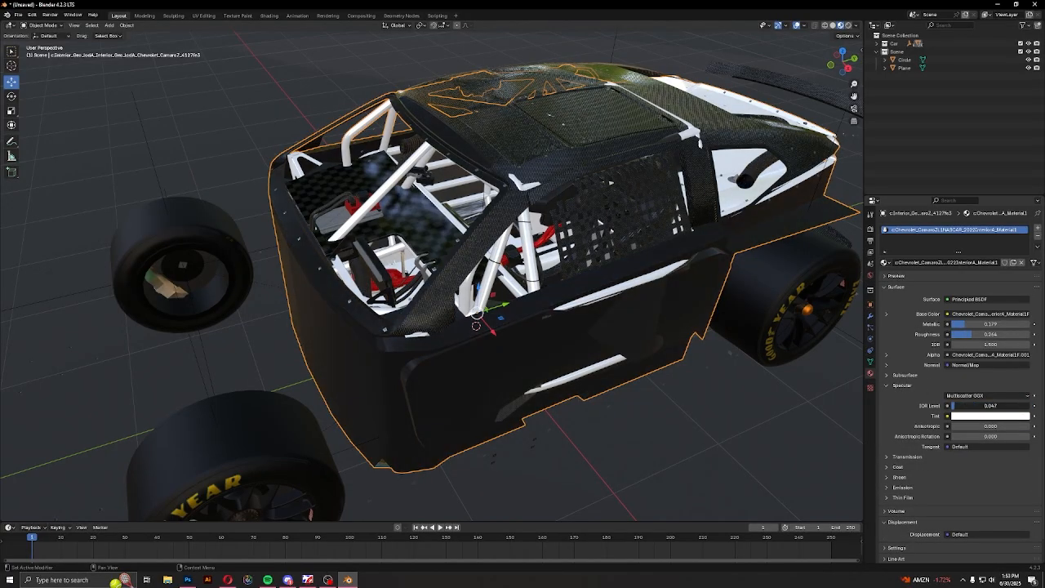
middle_drag(517, 310, 445, 320)
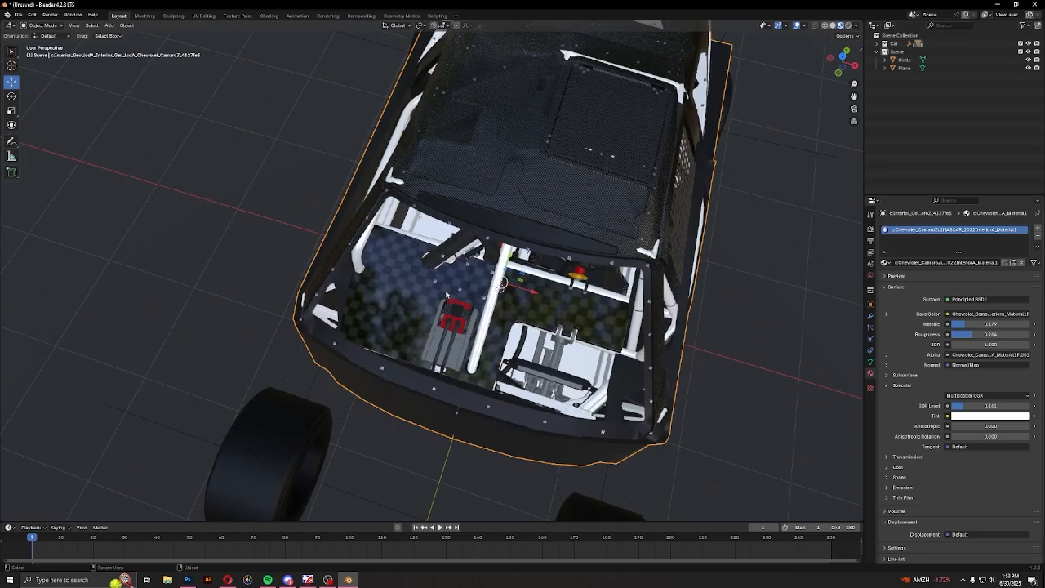
Select the checkered grille mesh inside the front and set its material's metallic to about 0.278 and roughness to about 0.44
click(461, 293)
middle_drag(584, 308, 459, 250)
click(462, 251)
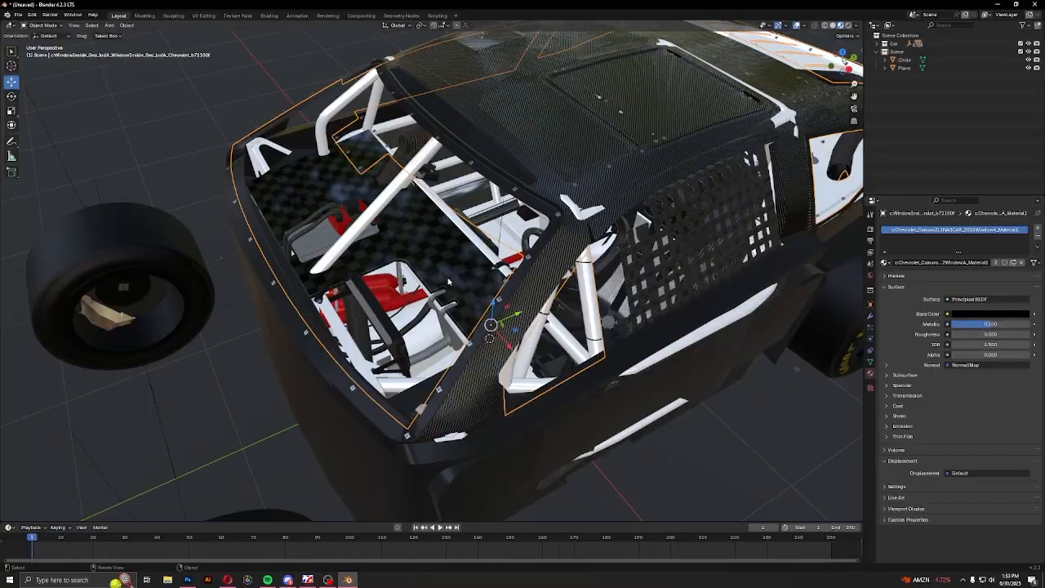
click(448, 281)
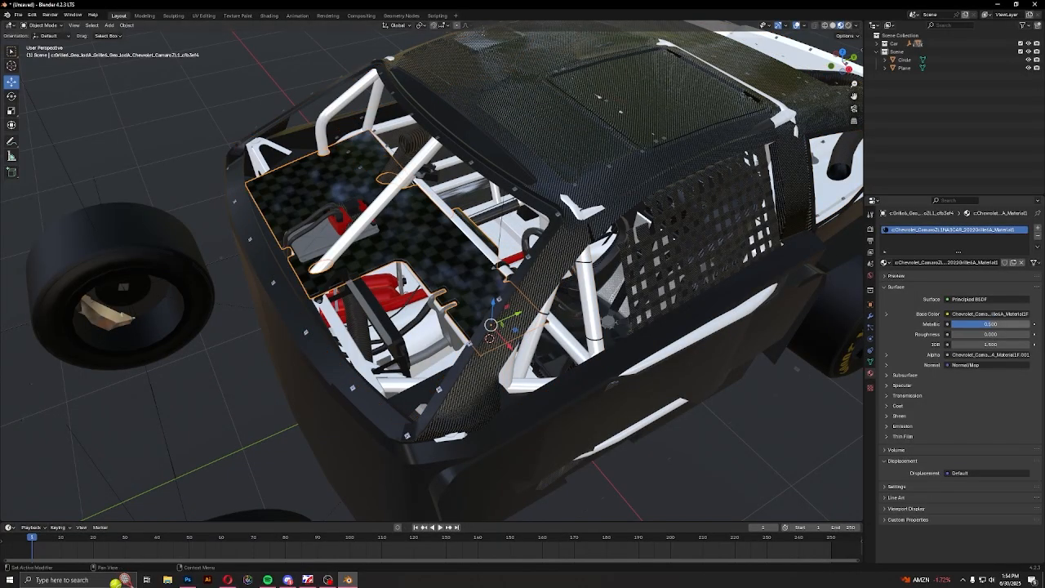
drag(991, 324, 1037, 336)
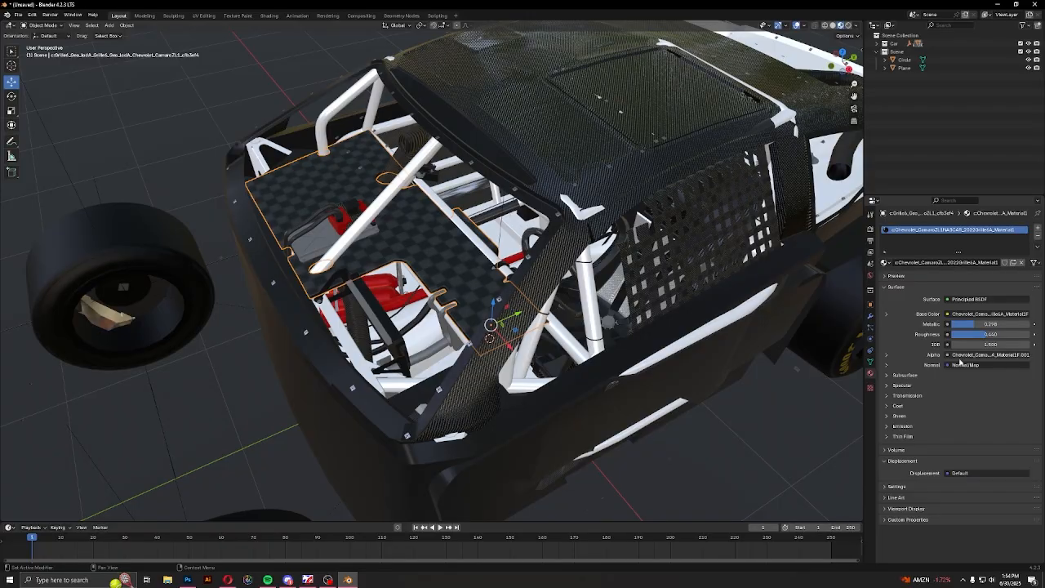
Select the rear carbon diffuser and set the Carbon1 material's roughness to about 0.67
middle_drag(440, 363, 555, 310)
click(298, 408)
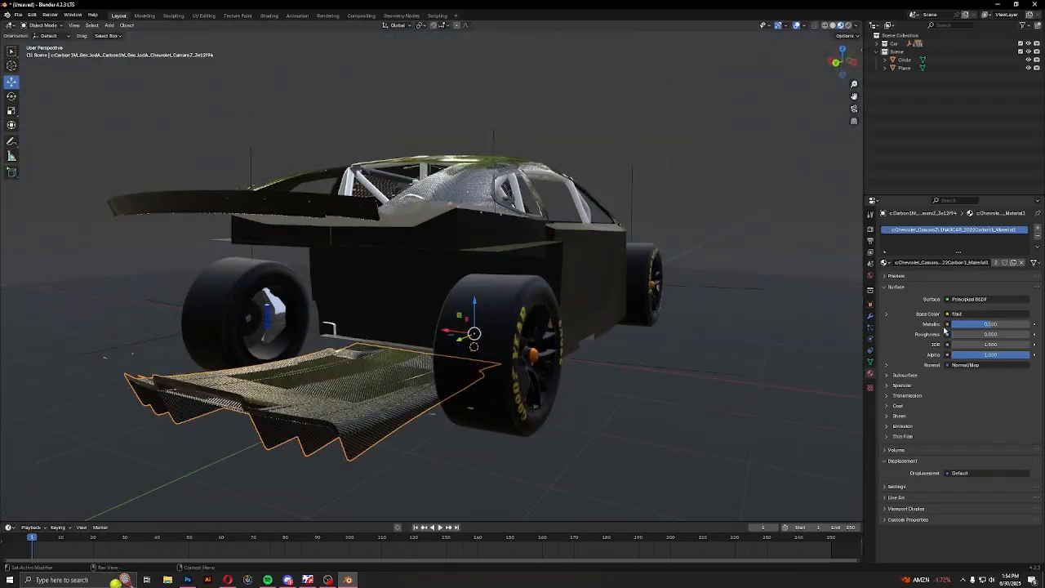
drag(968, 335, 1005, 334)
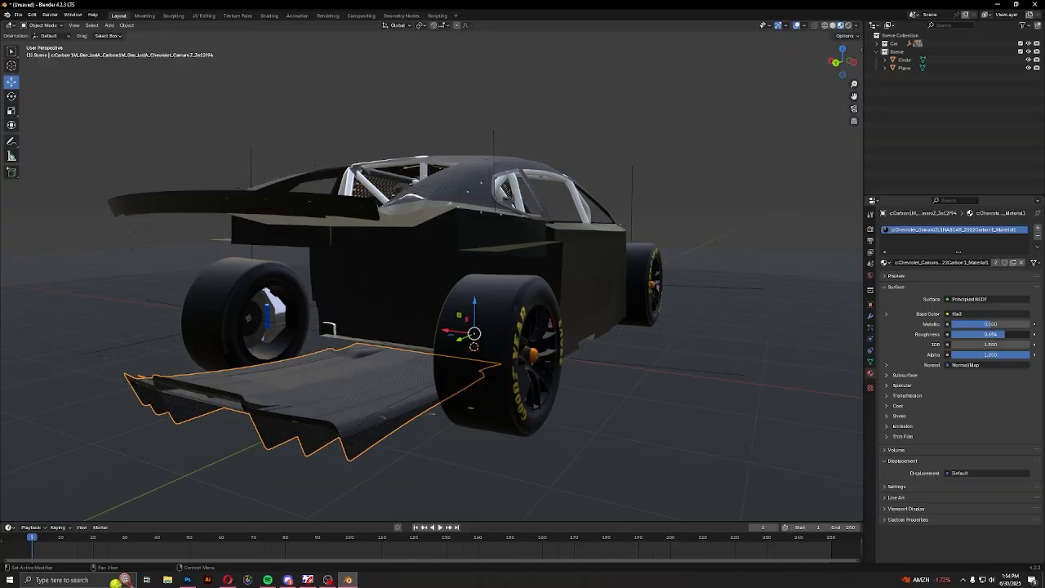
middle_drag(536, 365, 514, 324)
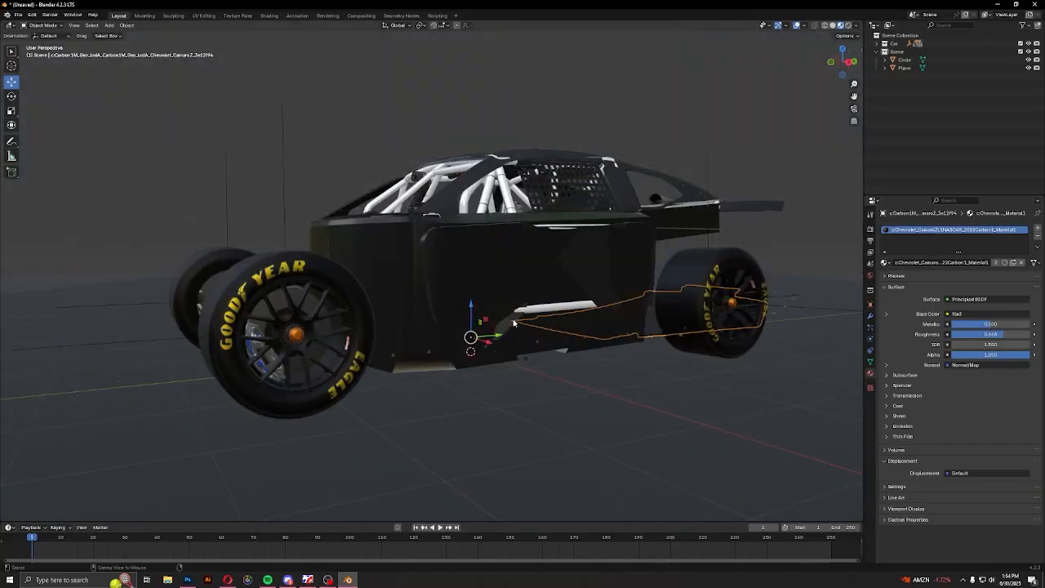
Unhide the hidden body parts and preview the complete car in rendered shading
scroll(513, 324, down, 5)
mouse_move(523, 275)
middle_down()
mouse_move(569, 310)
mouse_move(688, 302)
mouse_move(612, 317)
middle_up()
click(848, 26)
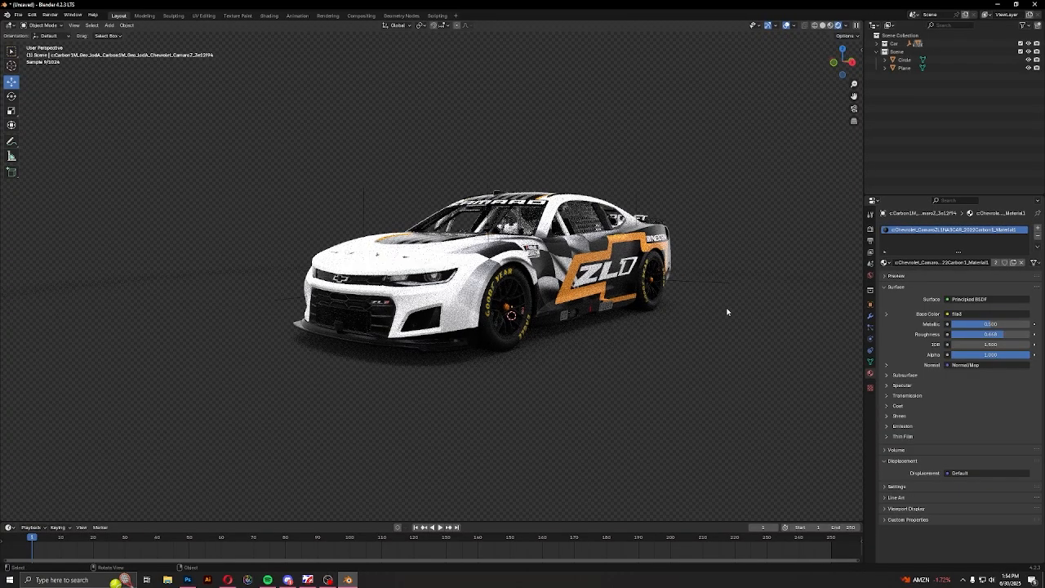
Select the window glass and set its material's metallic to about 0.541, roughness to about 0.264 and alpha to about 0.394
click(519, 220)
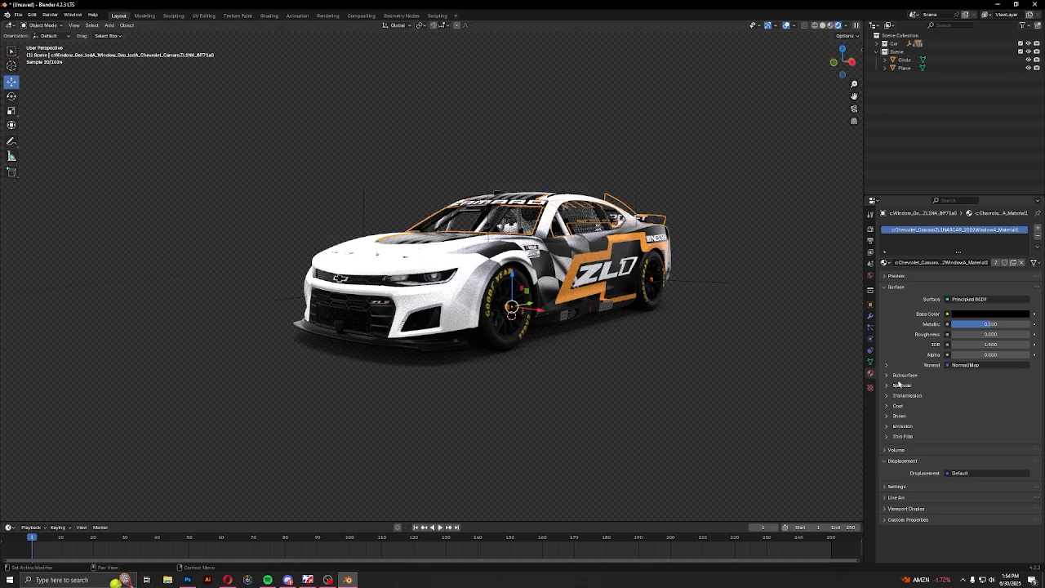
drag(970, 358, 979, 358)
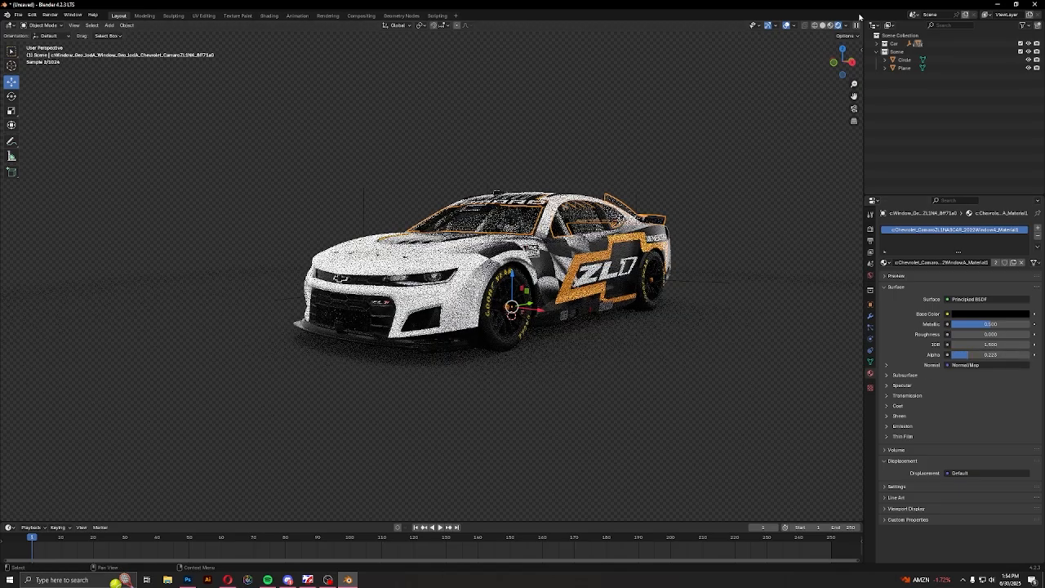
click(830, 25)
middle_drag(585, 283, 490, 355)
scroll(590, 312, up, 4)
mouse_move(968, 355)
mouse_down()
mouse_move(955, 354)
mouse_move(982, 354)
mouse_move(968, 334)
mouse_move(980, 324)
mouse_move(1021, 325)
mouse_move(991, 324)
mouse_up()
scroll(678, 321, down, 8)
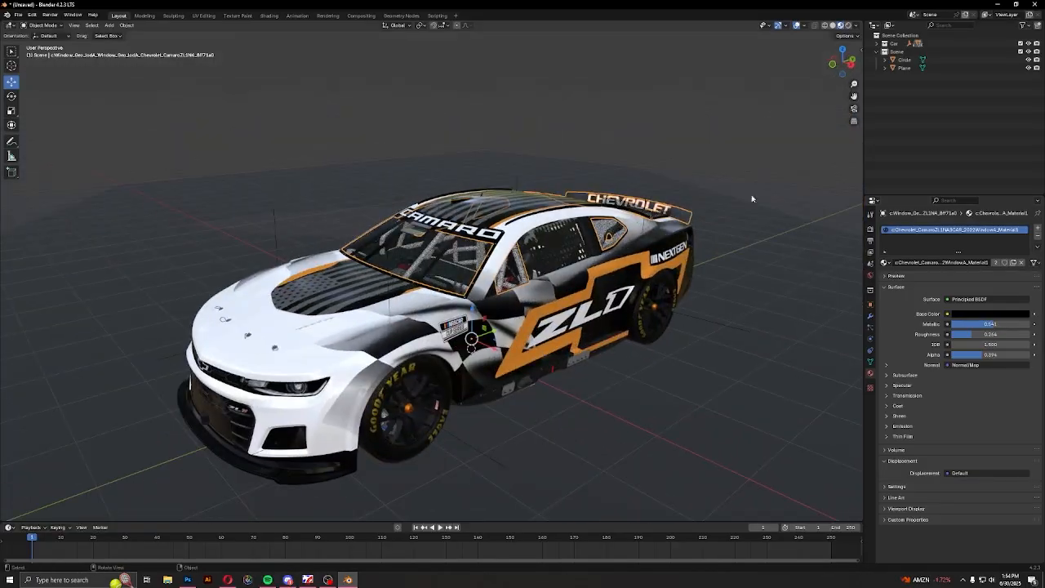
Check the car with the adjusted windows in rendered shading, and return to material preview
click(849, 25)
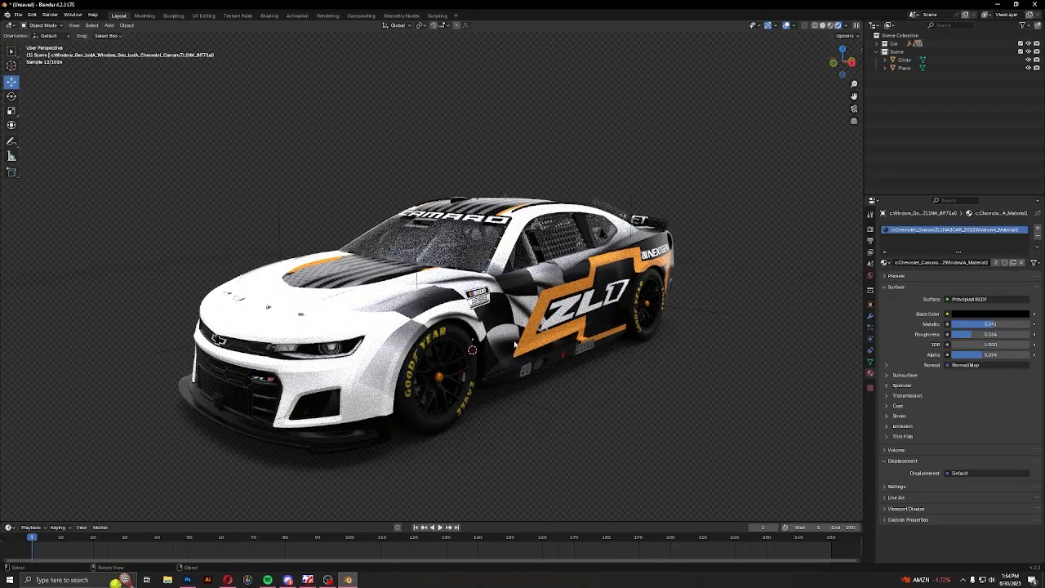
mouse_move(649, 317)
middle_down()
mouse_move(444, 324)
mouse_move(568, 341)
mouse_move(390, 343)
middle_up()
click(830, 27)
Switch to the web browser and inspect the NASCAR Camaro ZL1 model from several angles on its Sketchfab page
click(227, 580)
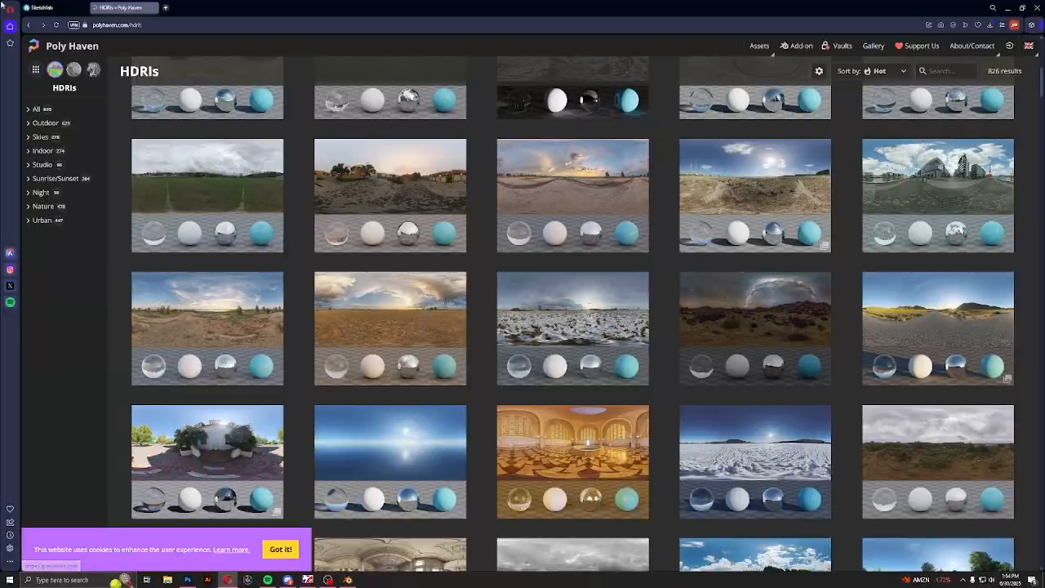
click(43, 7)
scroll(502, 254, up, 3)
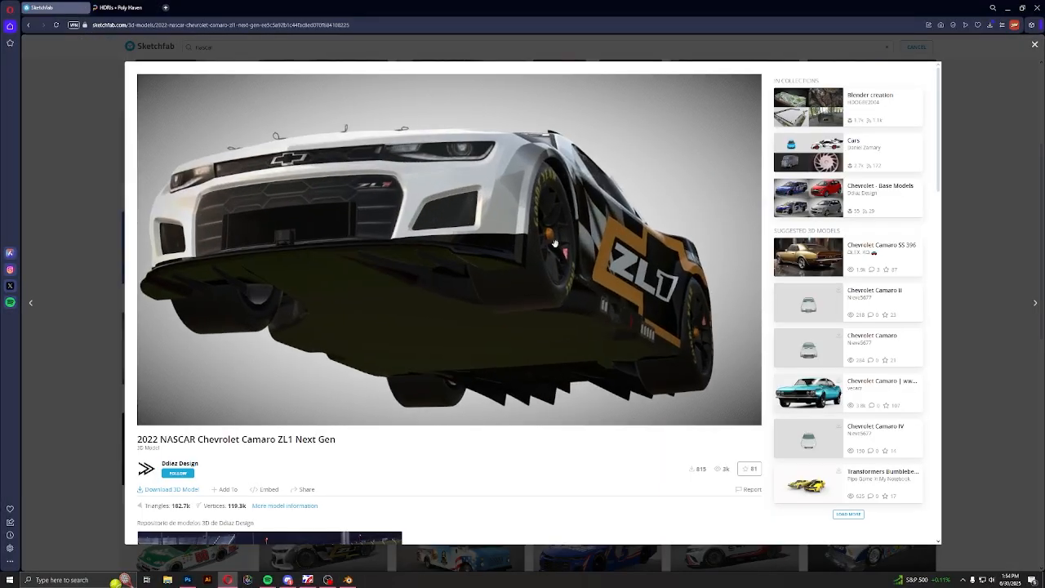
mouse_move(503, 254)
mouse_down()
mouse_move(445, 275)
mouse_move(482, 285)
mouse_move(436, 264)
mouse_move(456, 283)
mouse_move(427, 301)
mouse_move(544, 278)
mouse_move(420, 299)
mouse_up()
scroll(545, 278, down, 4)
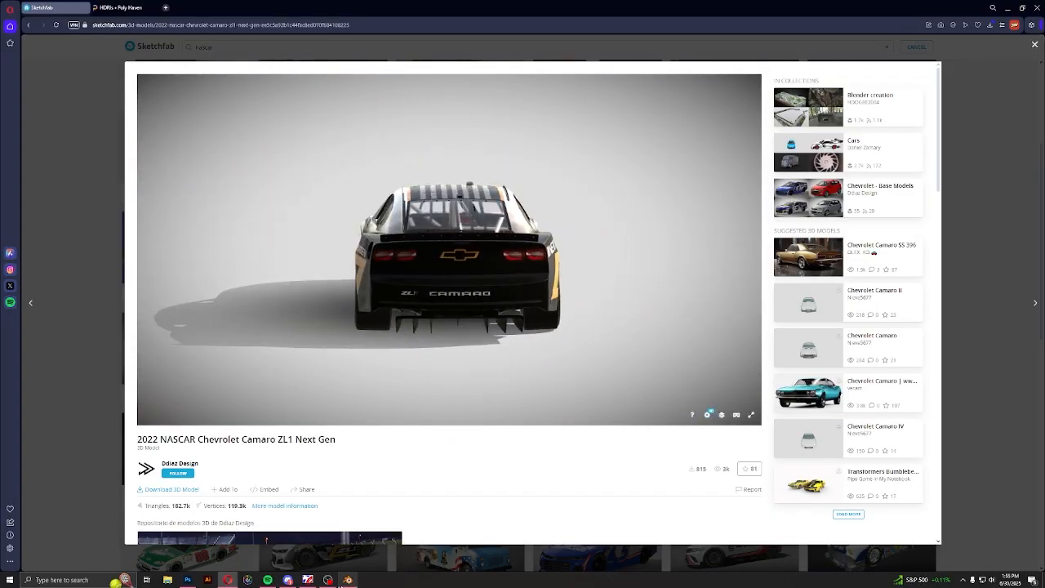
Return to Blender and make the Scene collection active, with the whole car in view
click(347, 581)
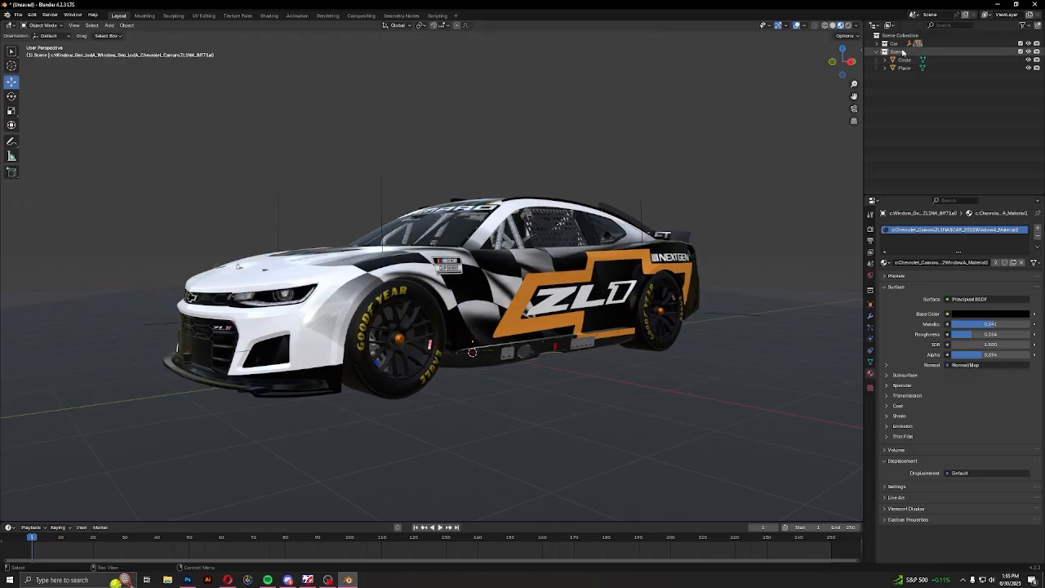
scroll(583, 329, down, 1)
middle_drag(585, 325, 586, 340)
scroll(585, 340, up, 2)
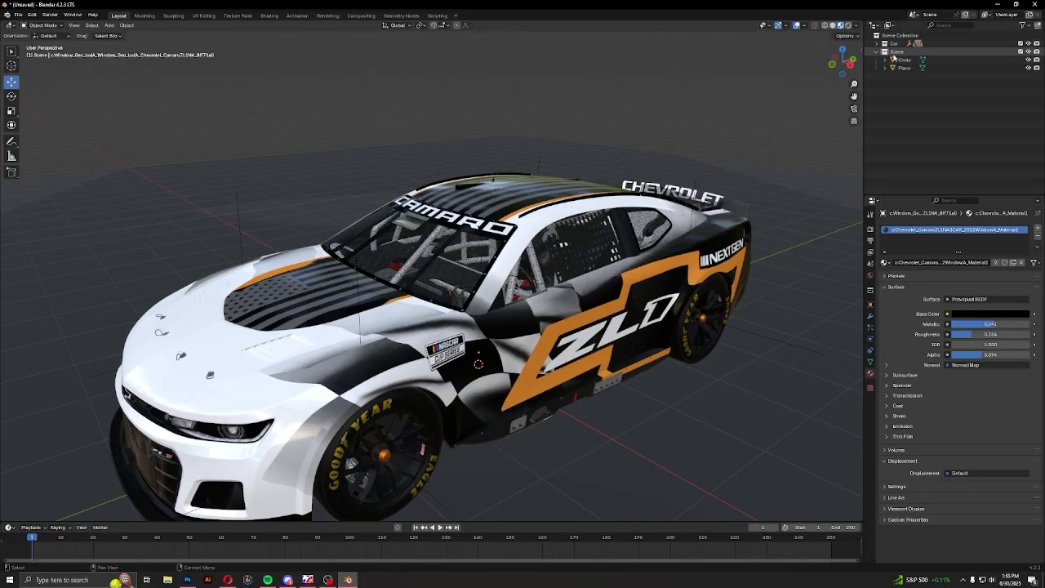
scroll(560, 276, down, 2)
middle_drag(560, 276, 462, 327)
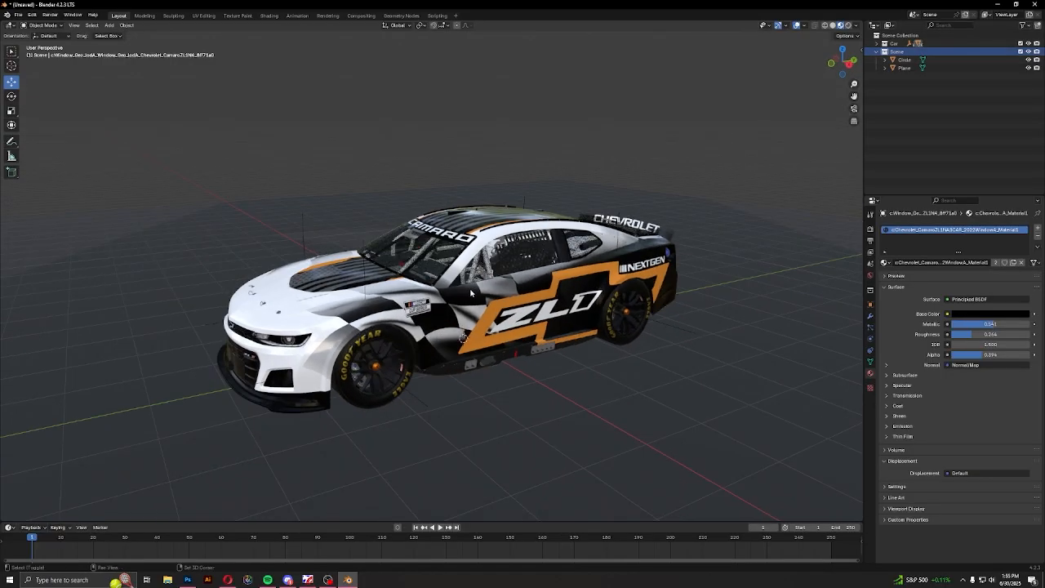
Add an area light to the Scene collection and raise it vertically to above the car's roof
key(shift+a)
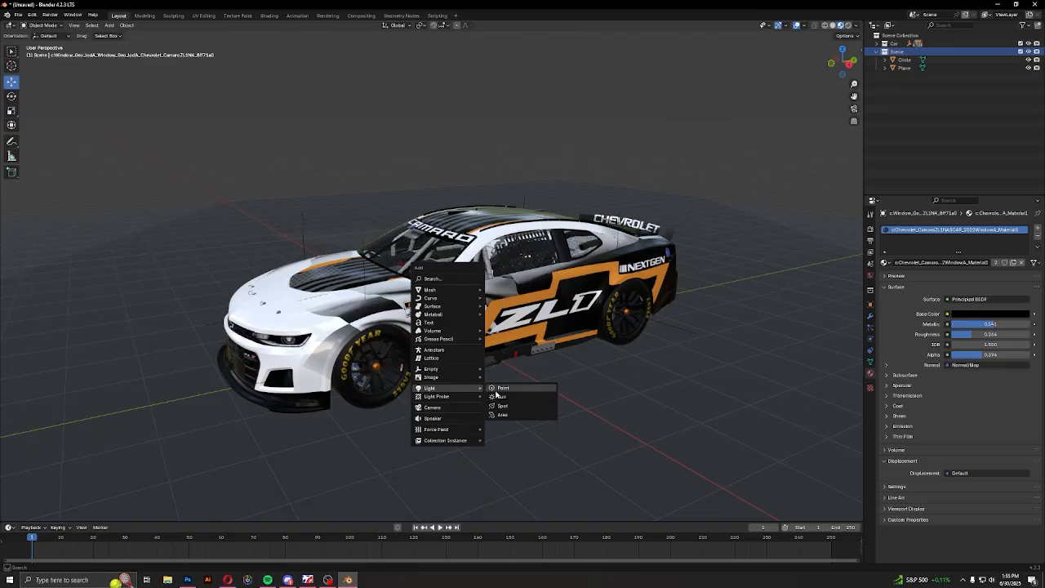
key(shift+a)
mouse_move(457, 368)
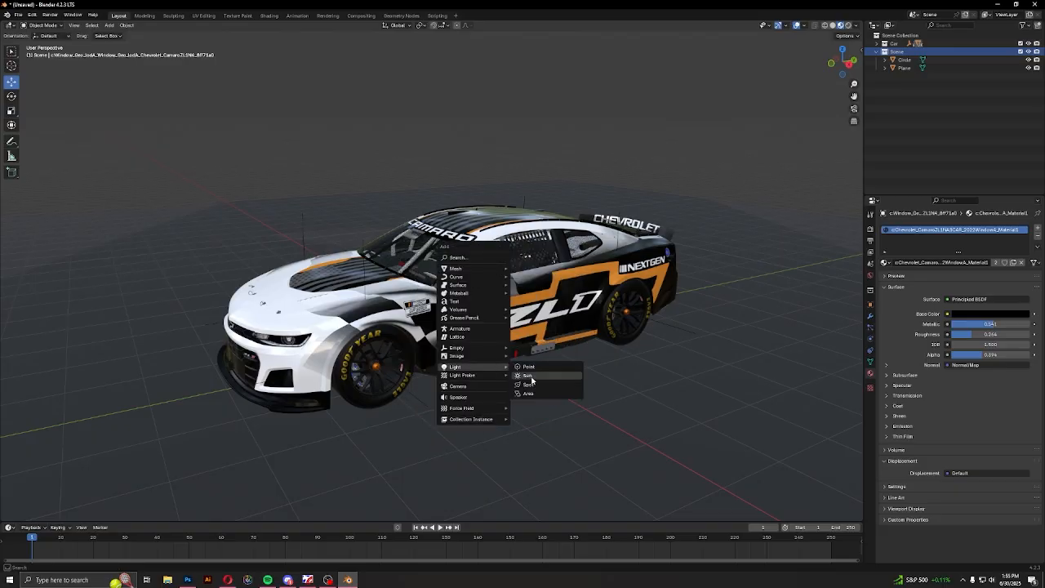
click(534, 395)
key(g)
key(z)
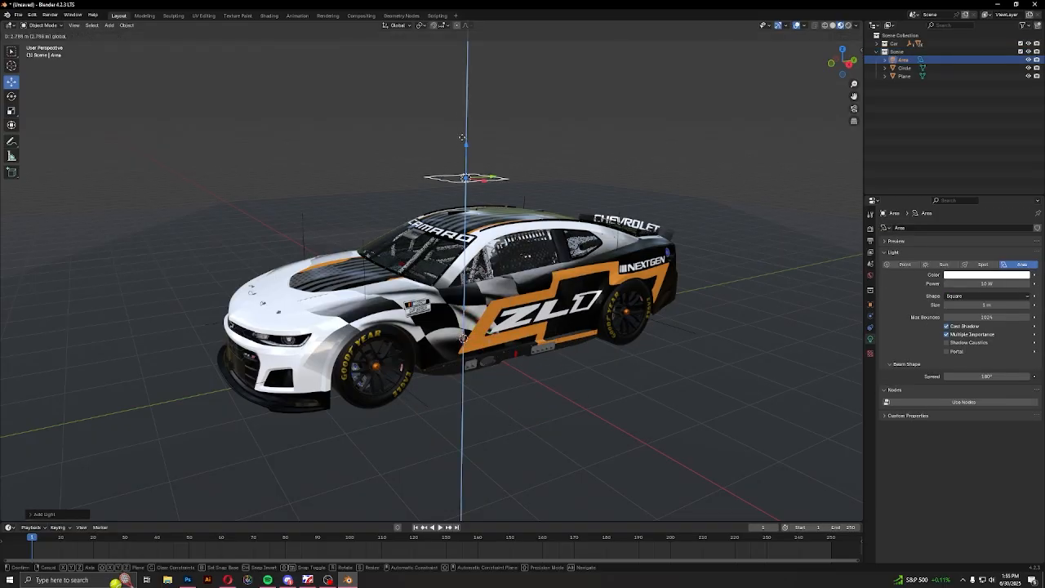
click(499, 132)
Enlarge the area light to cover the car's footprint and raise it further above the roof
key(s)
key(Return)
middle_drag(531, 204, 445, 155)
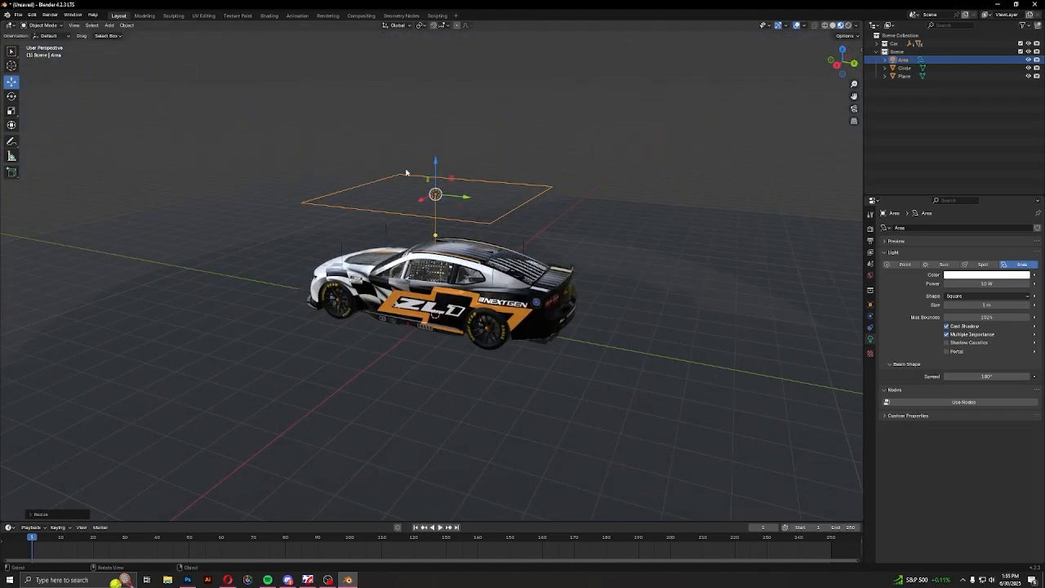
key(g)
key(z)
click(434, 131)
middle_drag(457, 245, 497, 298)
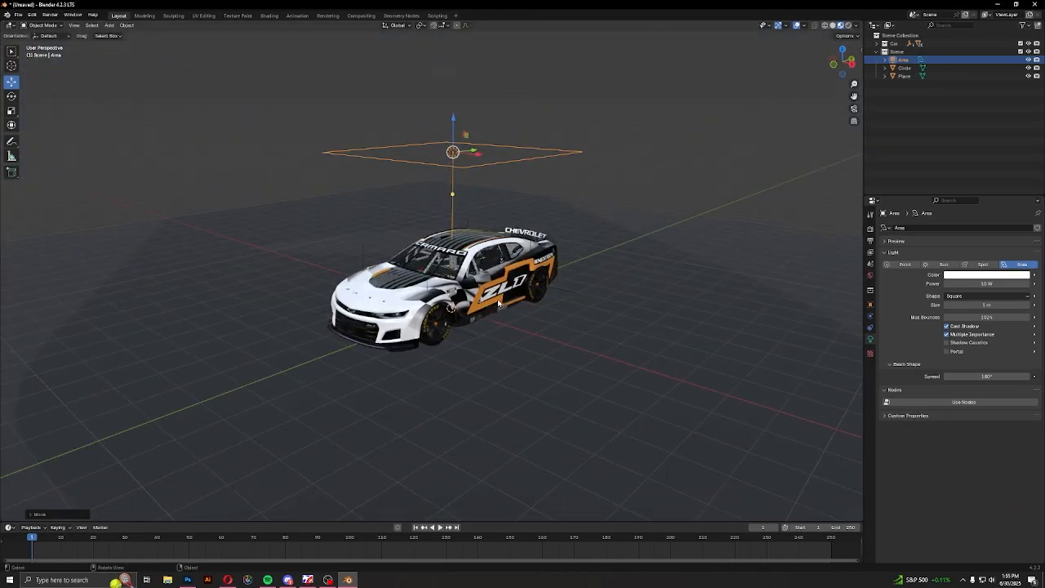
click(979, 110)
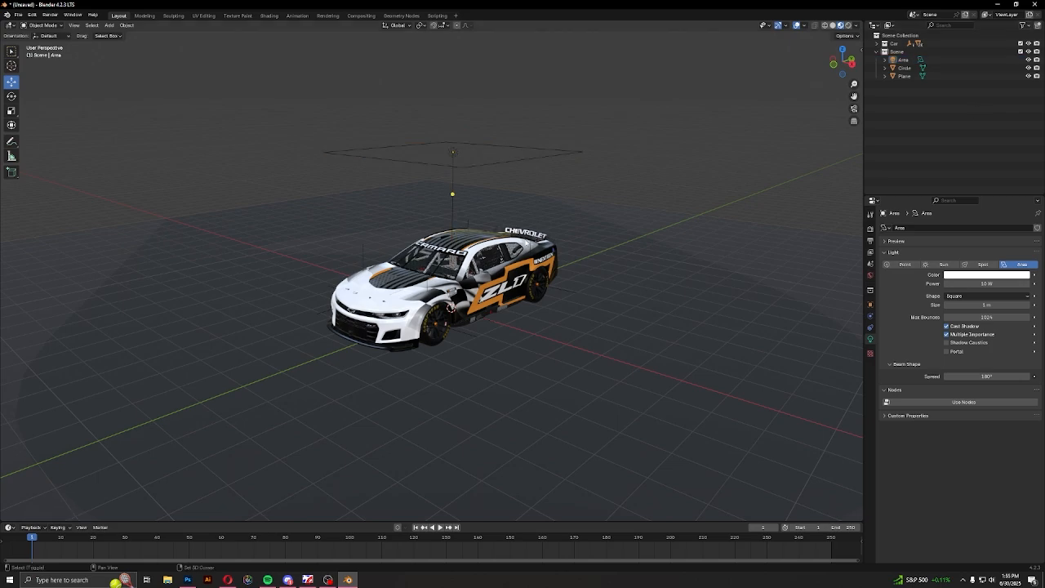
Add a camera to the Scene collection and look through it
key(shift+a)
click(491, 260)
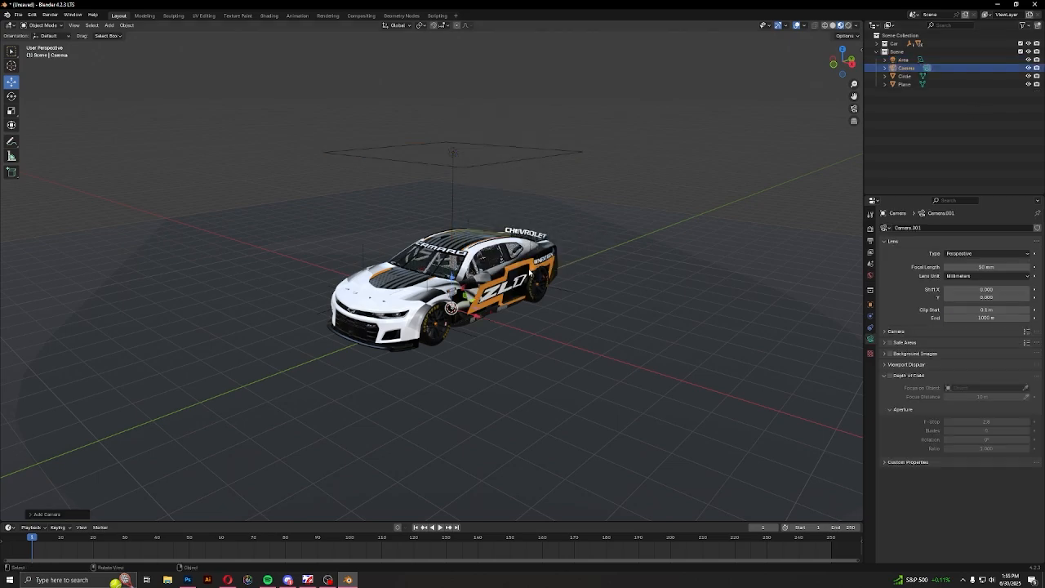
scroll(529, 271, up, 4)
key(KP_0)
scroll(528, 268, up, 1)
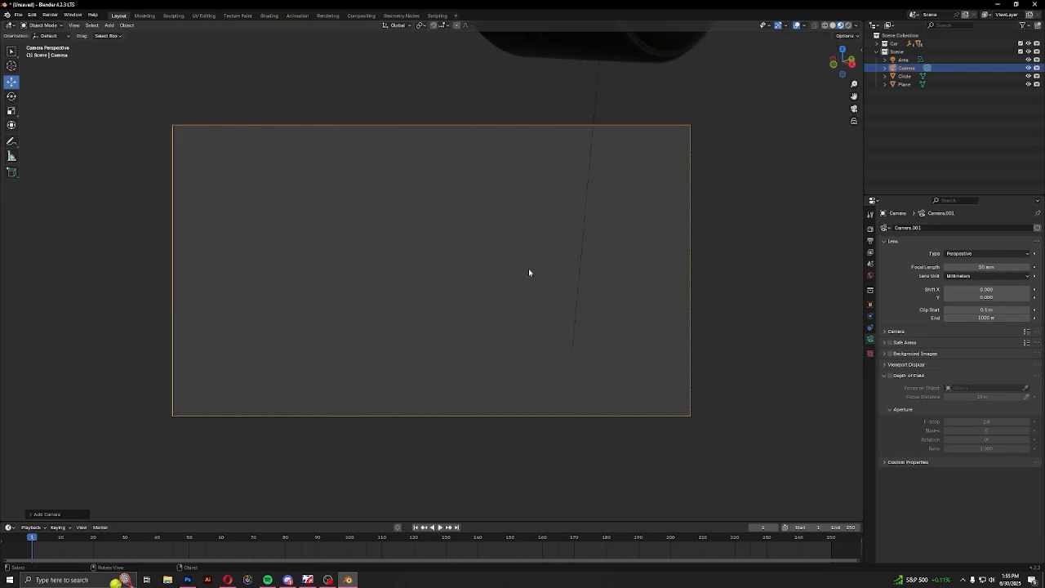
scroll(528, 268, down, 2)
scroll(639, 241, up, 2)
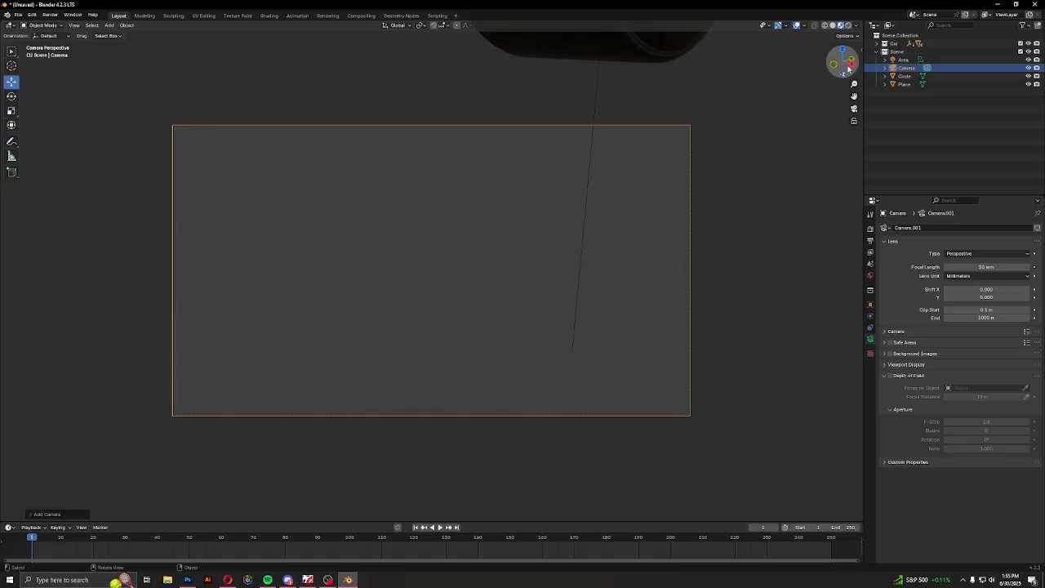
Lock the camera to the view, frame the whole car from the front three-quarter, and set the focal length to about 60 mm
click(859, 49)
click(858, 90)
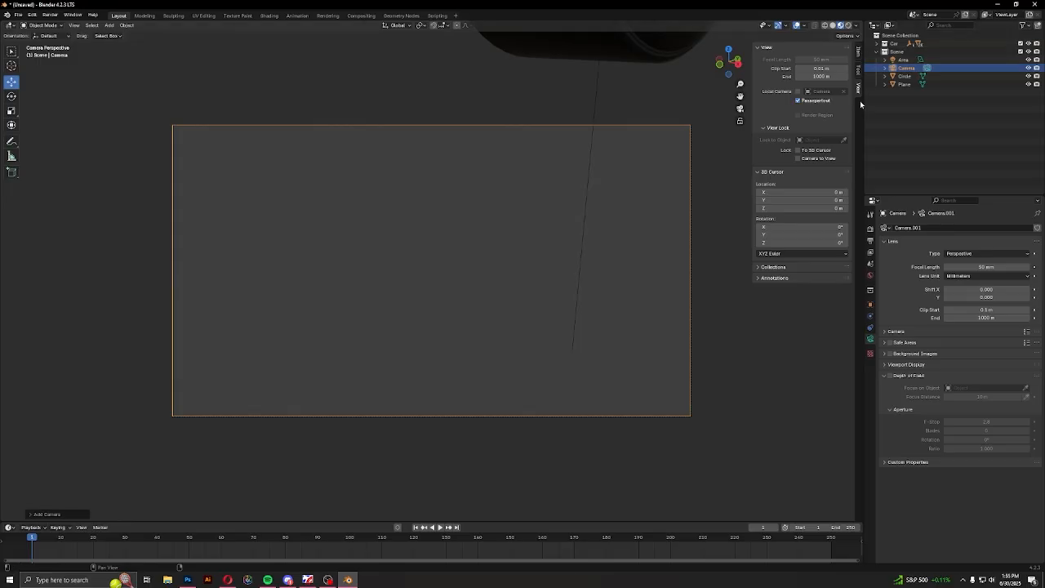
click(820, 160)
scroll(428, 301, down, 6)
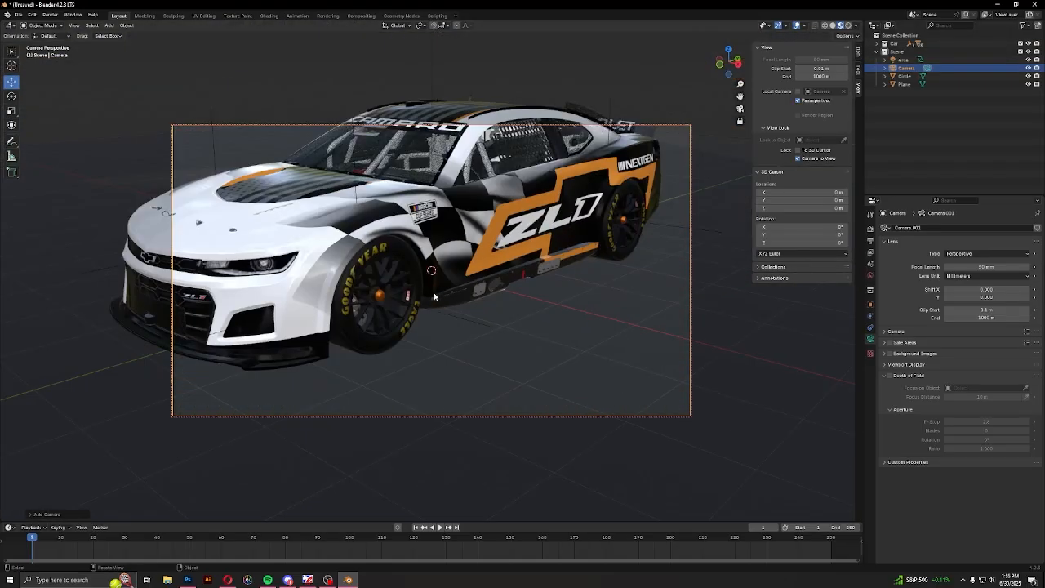
middle_drag(433, 297, 528, 320)
drag(1003, 267, 1019, 268)
mouse_move(602, 271)
middle_down()
mouse_move(611, 290)
mouse_move(618, 278)
middle_up()
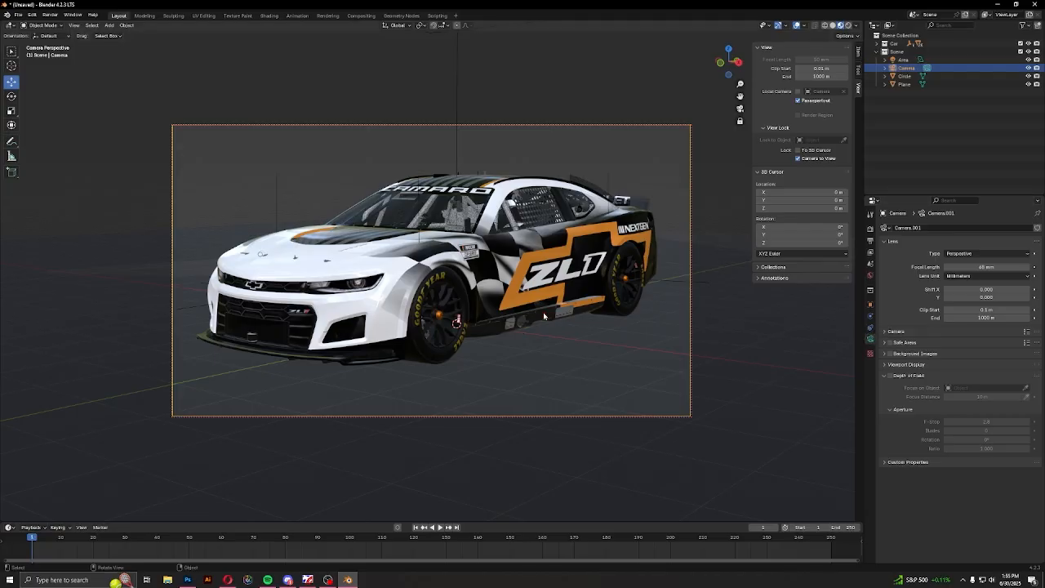
Set the output resolution's Y to 1440 px, adjust the car's framing, and unlock the camera from the view
click(870, 243)
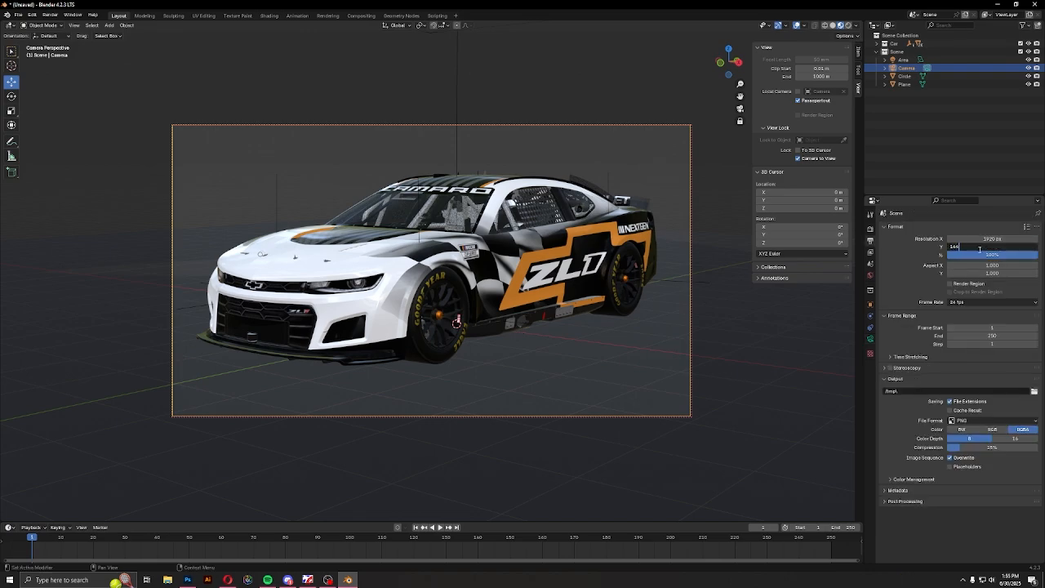
key(Return)
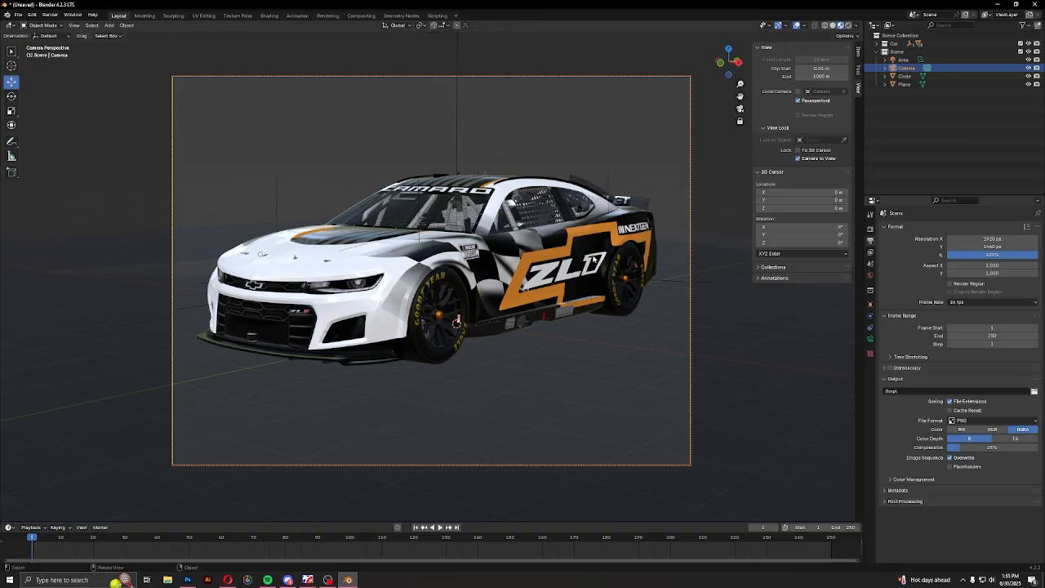
middle_drag(457, 322, 459, 327)
click(813, 160)
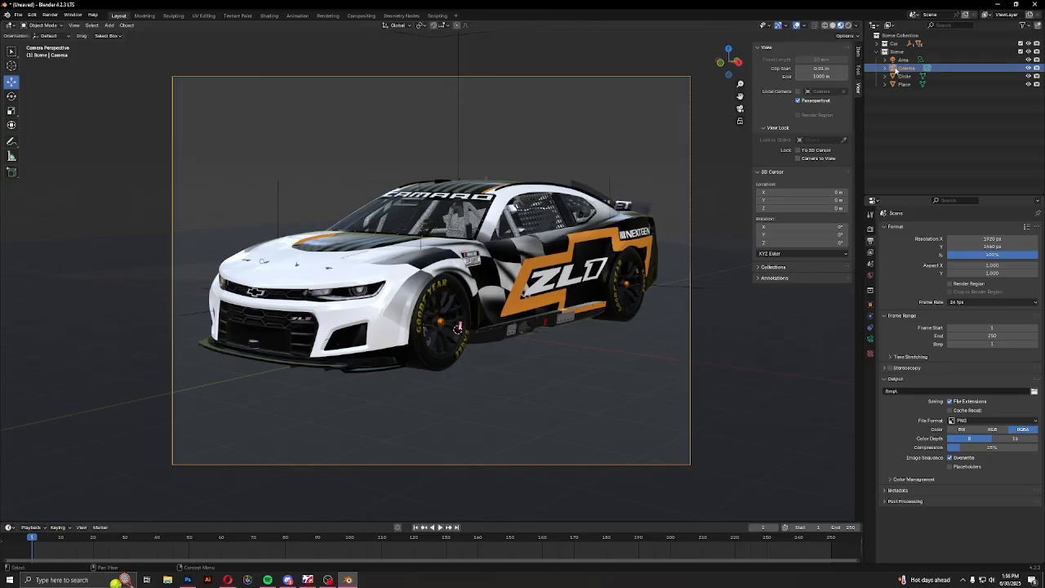
In rendered shading, set the area light's power to about 137.5 W and its spread to about 88°
click(903, 60)
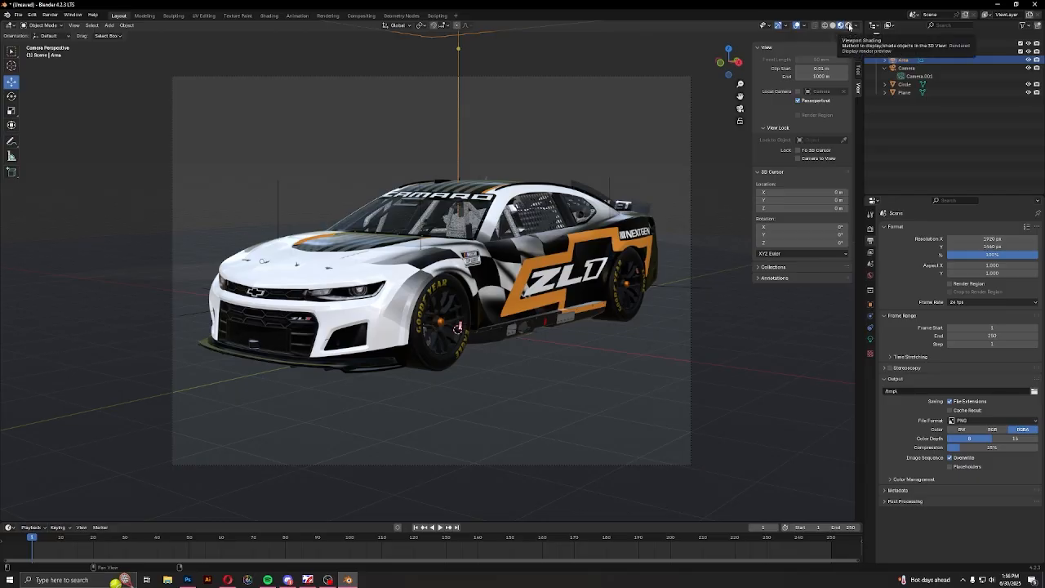
click(849, 26)
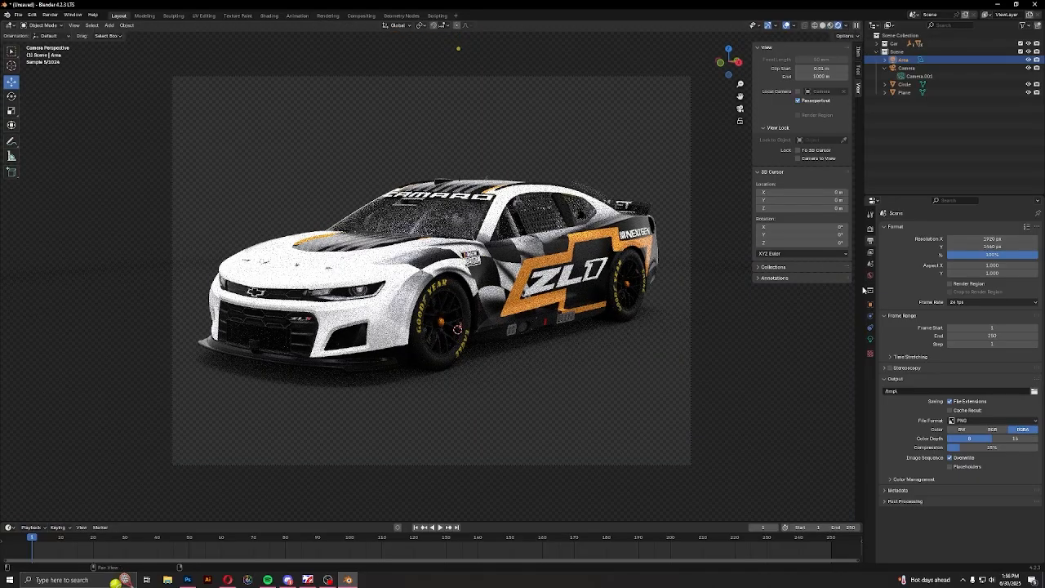
click(870, 340)
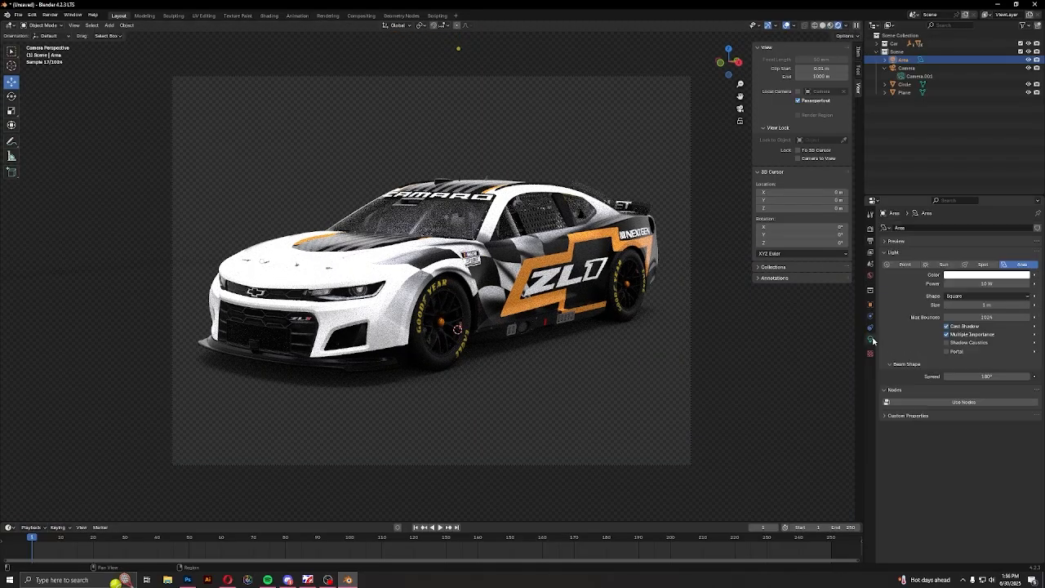
drag(986, 284, 1025, 283)
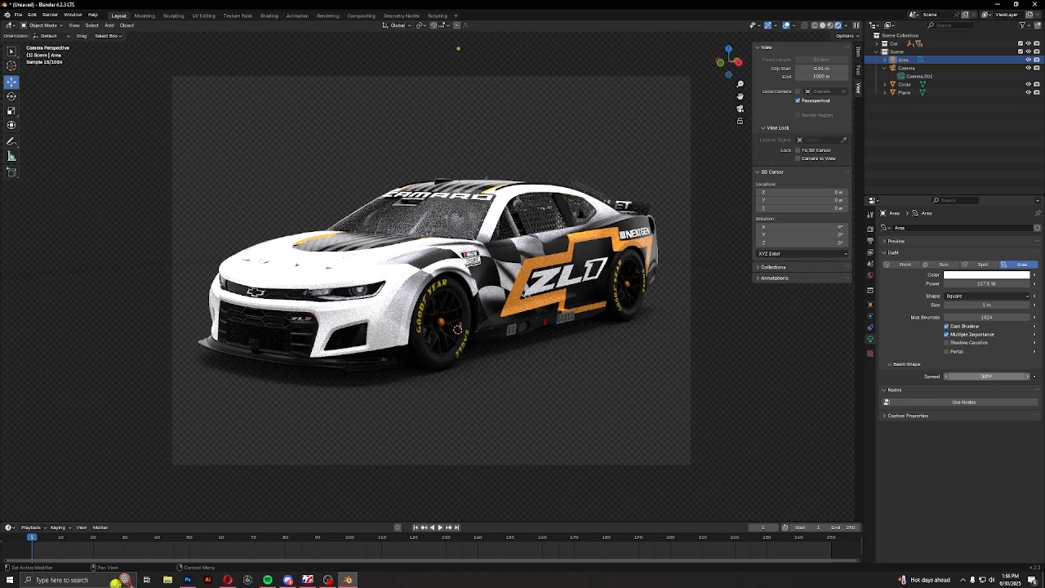
mouse_move(994, 376)
mouse_down()
mouse_move(963, 376)
mouse_move(981, 376)
mouse_up()
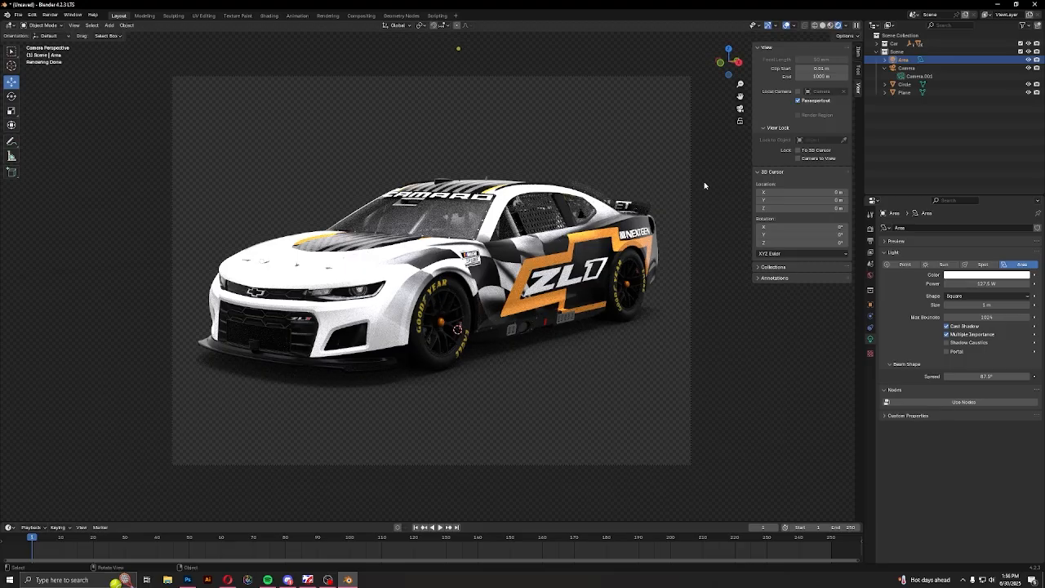
In material preview, exclude the Scene collection from the view layer and remove the car's body shell from view
click(830, 25)
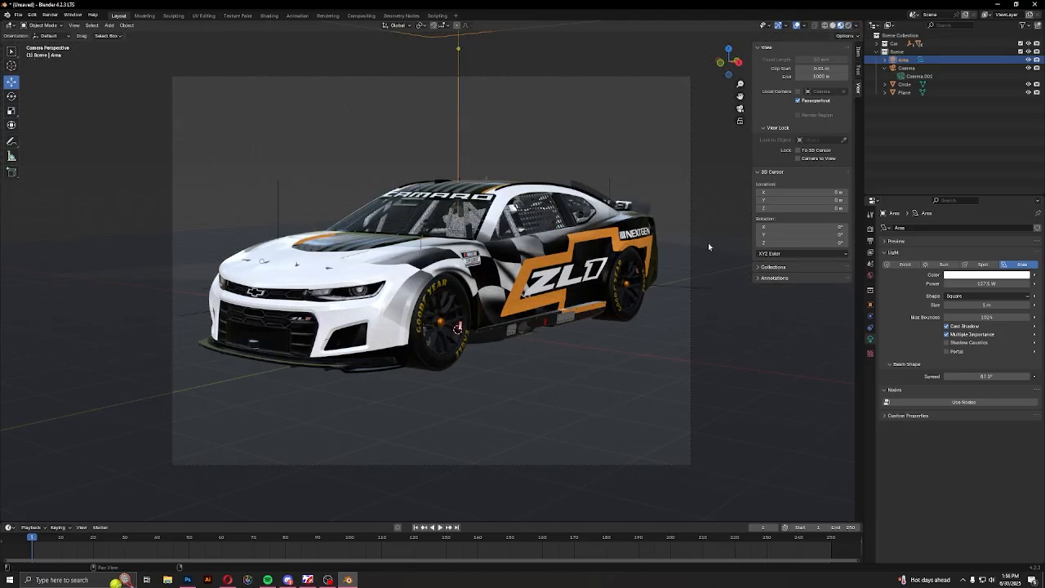
middle_drag(702, 188, 490, 204)
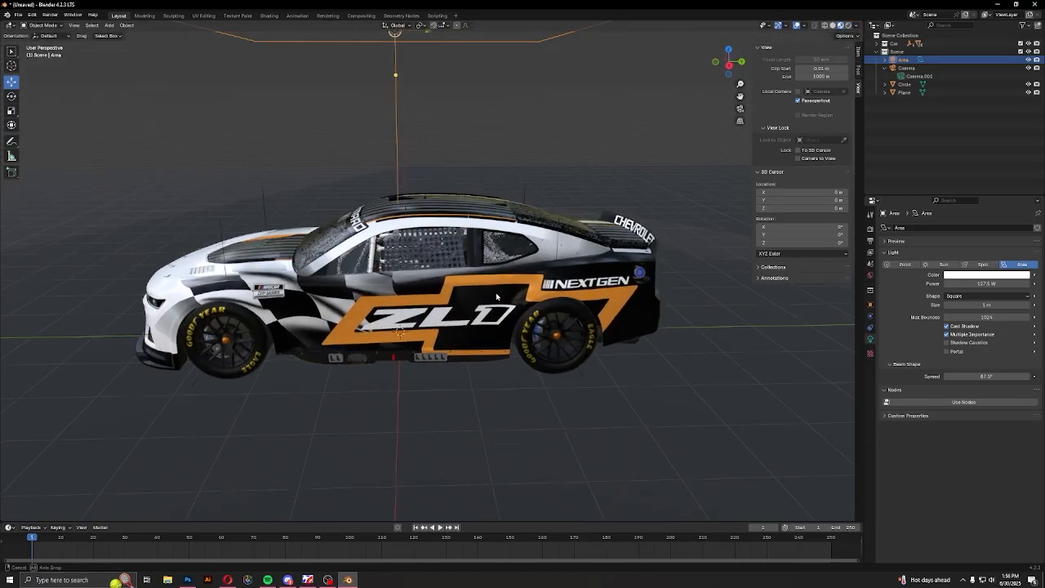
click(1021, 52)
drag(357, 152, 449, 395)
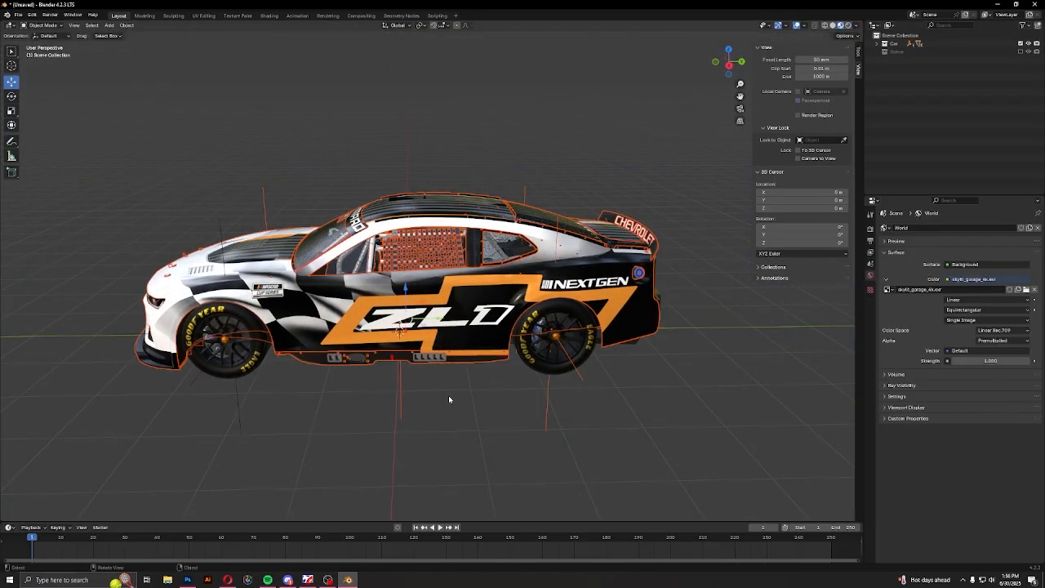
key(Delete)
Remove the remaining bumper, rear floor and front splitter pieces, leaving only the four wheels
middle_drag(445, 375, 435, 413)
scroll(435, 413, up, 1)
drag(465, 347, 769, 380)
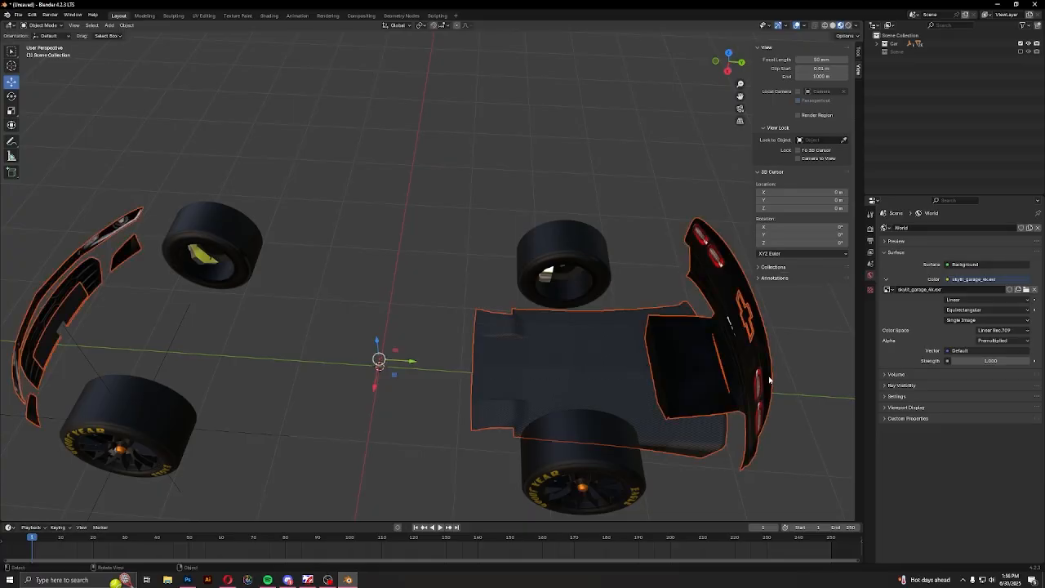
key(Delete)
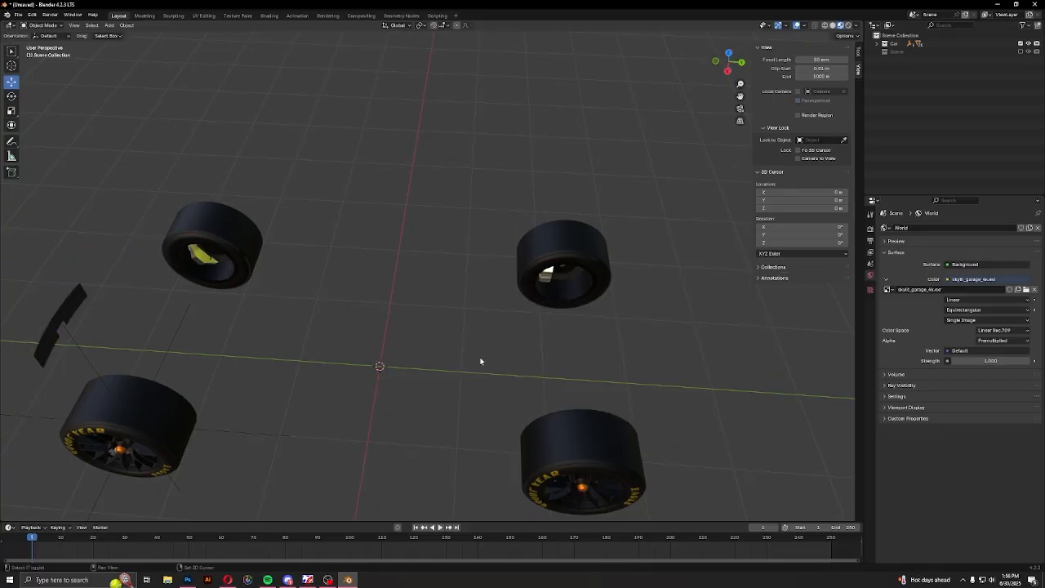
middle_drag(480, 361, 336, 309)
key(Delete)
Hide the upper tread segments and the lettered sidewall of the front-left tire
scroll(447, 361, up, 1)
click(458, 373)
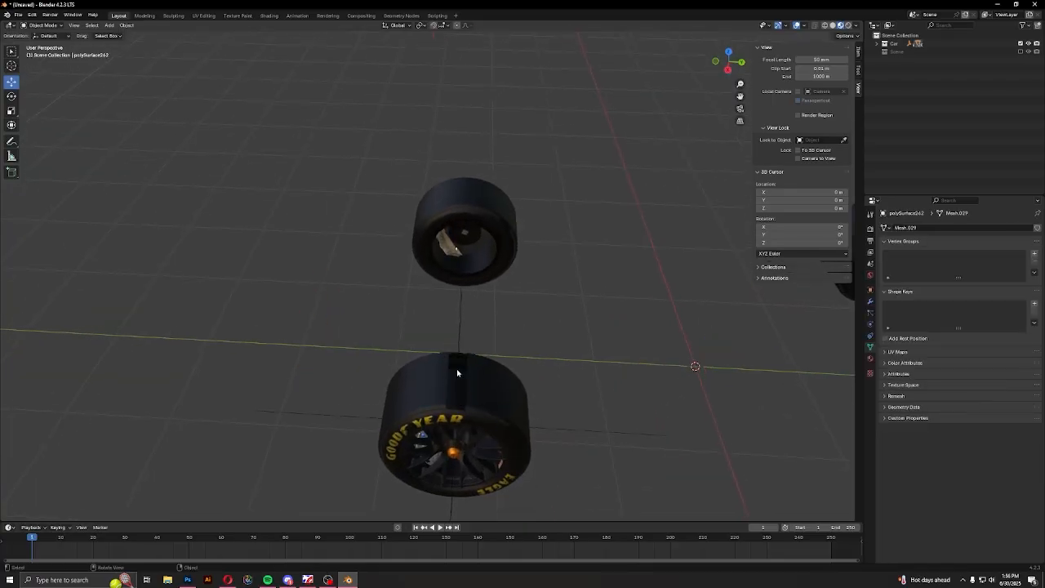
click(426, 385)
key(h)
middle_drag(425, 385, 440, 362)
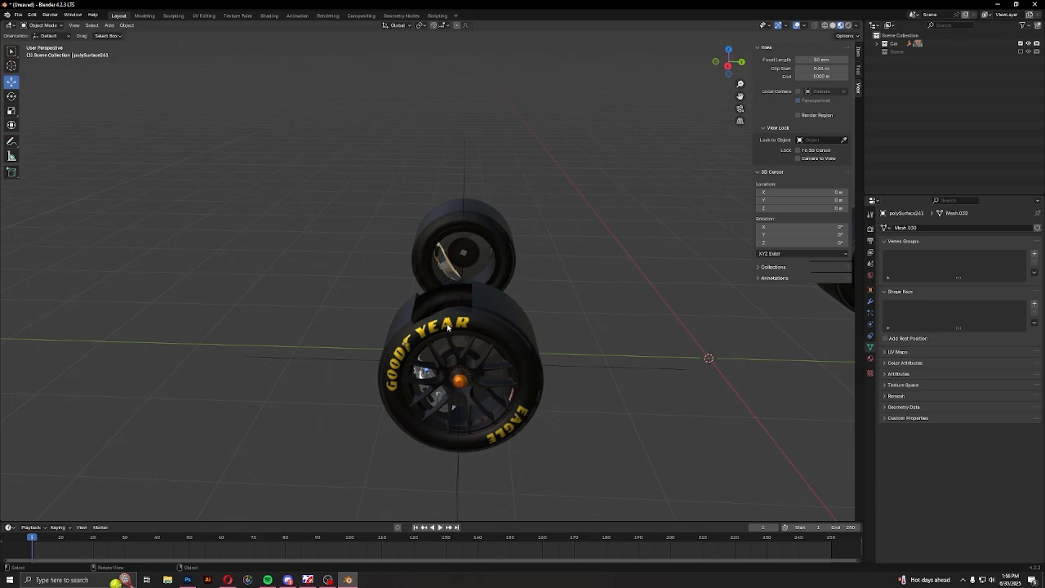
click(447, 326)
key(h)
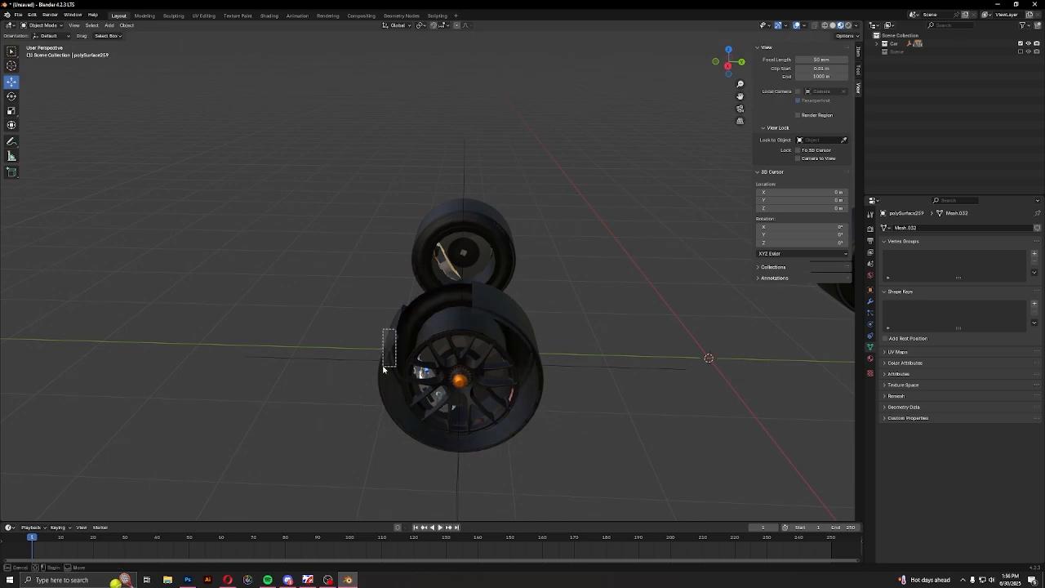
Hide the remaining tread segments of the front-left tire so that only its rim is left
drag(383, 369, 383, 371)
middle_drag(386, 370, 470, 396)
key(h)
key(h)
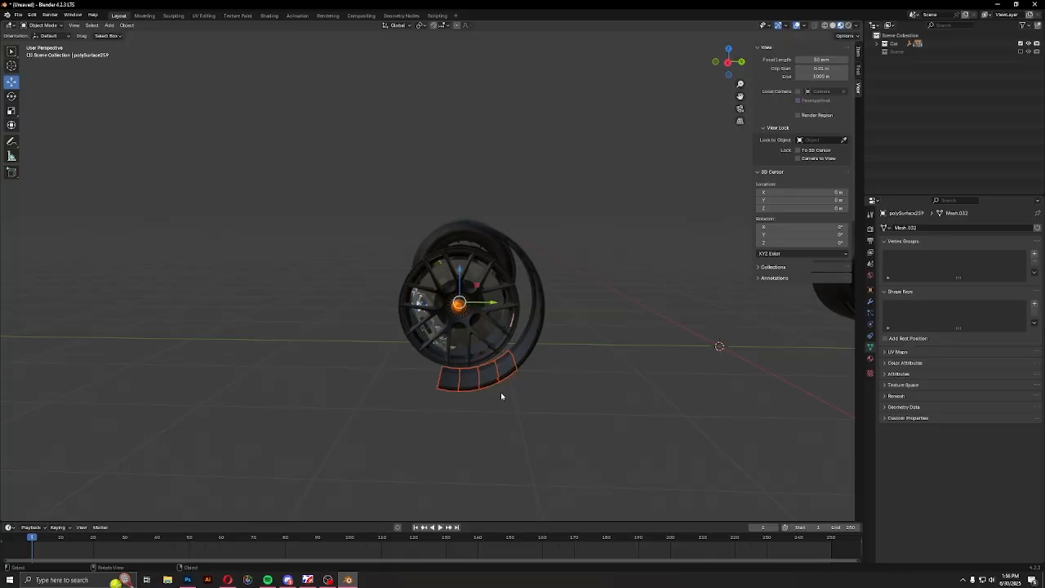
middle_drag(553, 347, 471, 291)
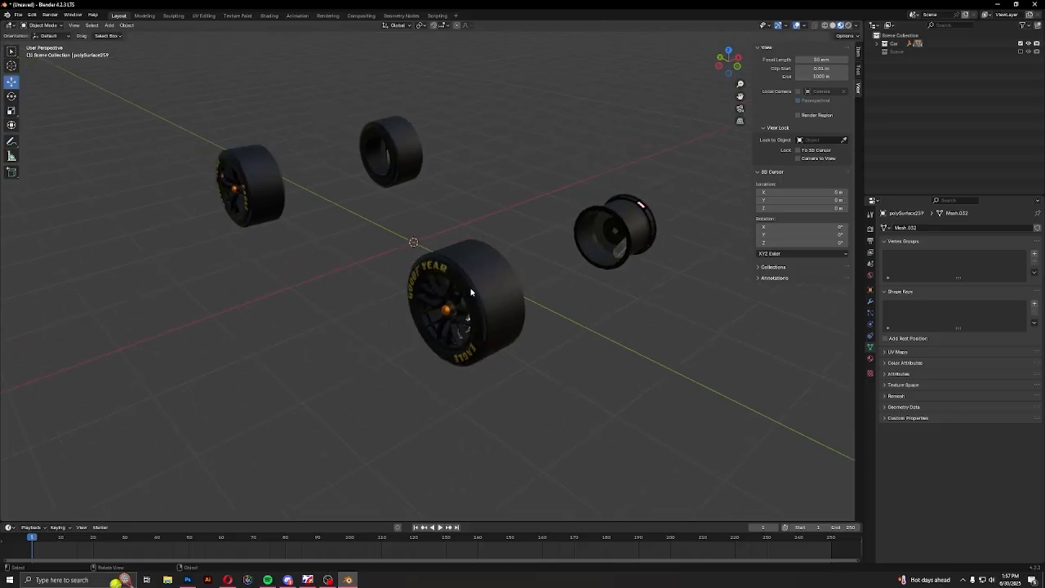
Continue hiding tire pieces on the other wheels, including the rear-left tire's lettered sidewall
middle_drag(552, 326, 368, 300)
key(h)
shift+middle_drag(693, 358, 463, 363)
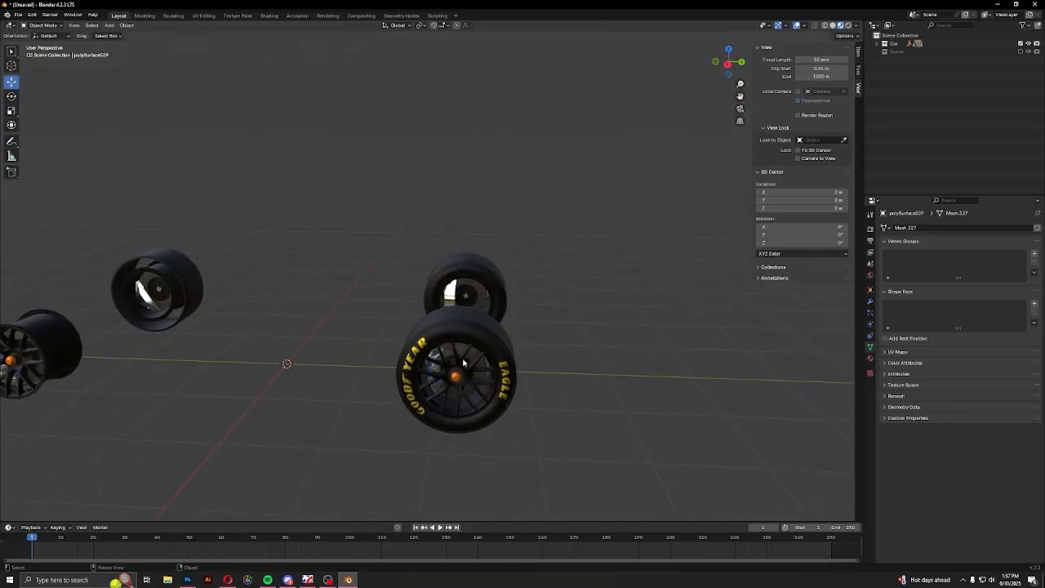
key(h)
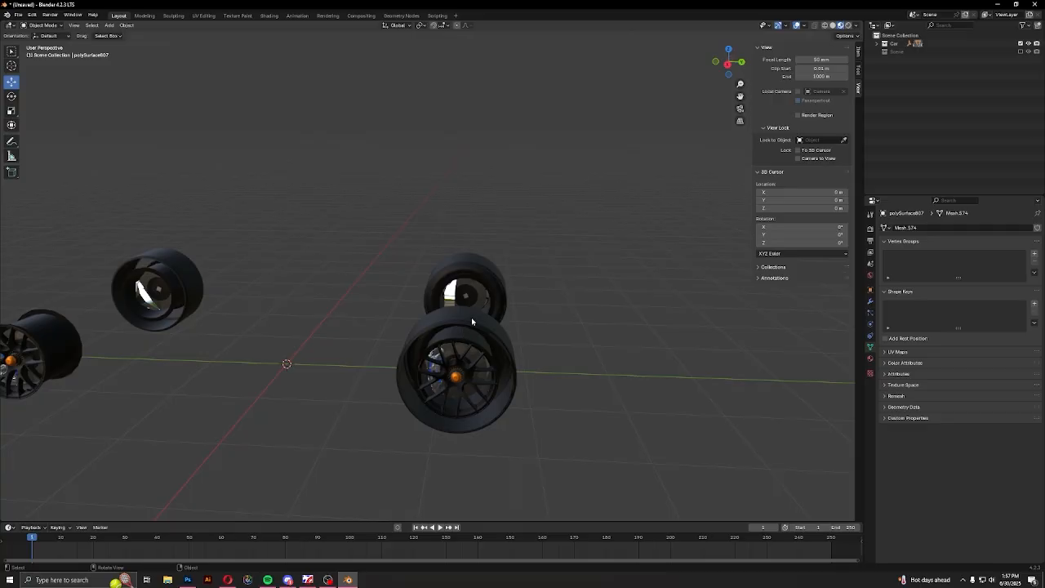
middle_drag(472, 321, 441, 350)
key(alt+h)
click(484, 321)
key(h)
Select the upper tread segments of the front-right tire and remove them around the rim
scroll(506, 307, down, 4)
shift+middle_drag(441, 349, 417, 284)
scroll(527, 291, up, 2)
scroll(590, 373, up, 4)
drag(407, 260, 571, 322)
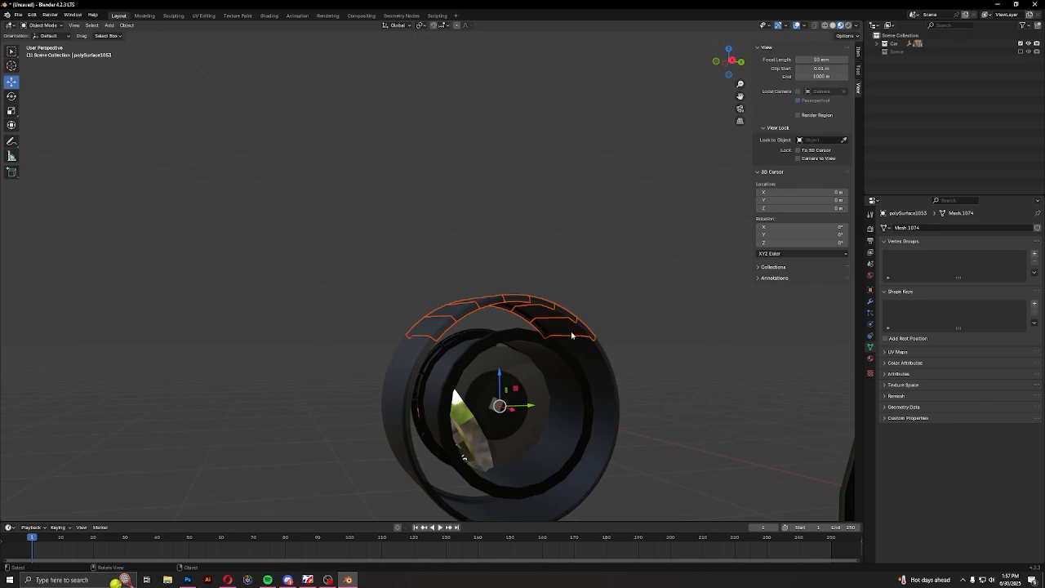
middle_drag(572, 334, 446, 305)
drag(425, 265, 490, 449)
key(Delete)
Hide the remaining lower and side tread segments of the front-right tire so only its rim is left
shift+middle_drag(515, 394, 383, 242)
drag(363, 228, 401, 274)
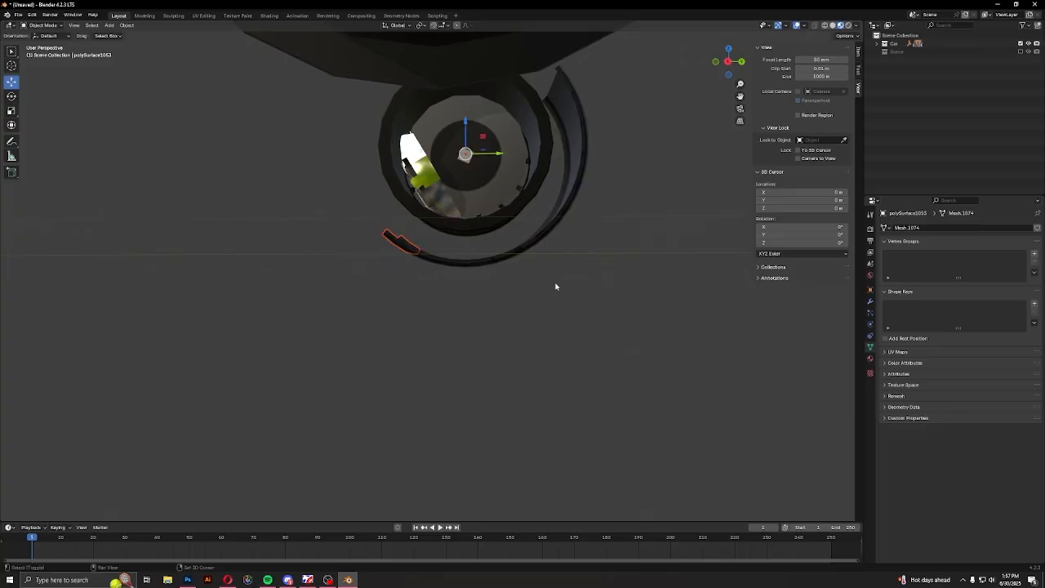
shift+drag(556, 285, 378, 236)
middle_drag(378, 237, 432, 408)
shift+drag(449, 320, 470, 350)
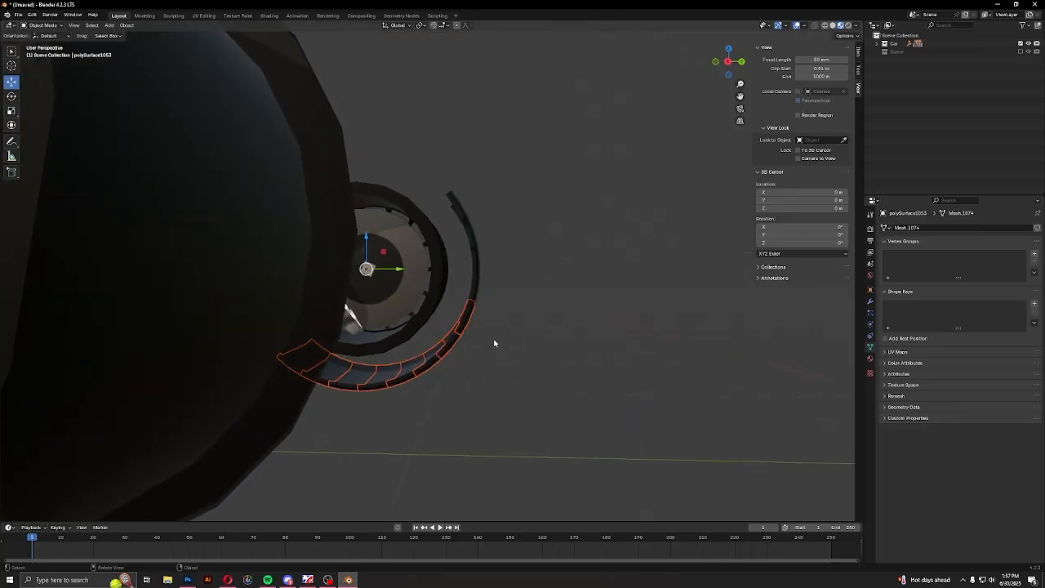
key(Delete)
drag(449, 181, 534, 300)
key(Delete)
scroll(533, 331, down, 4)
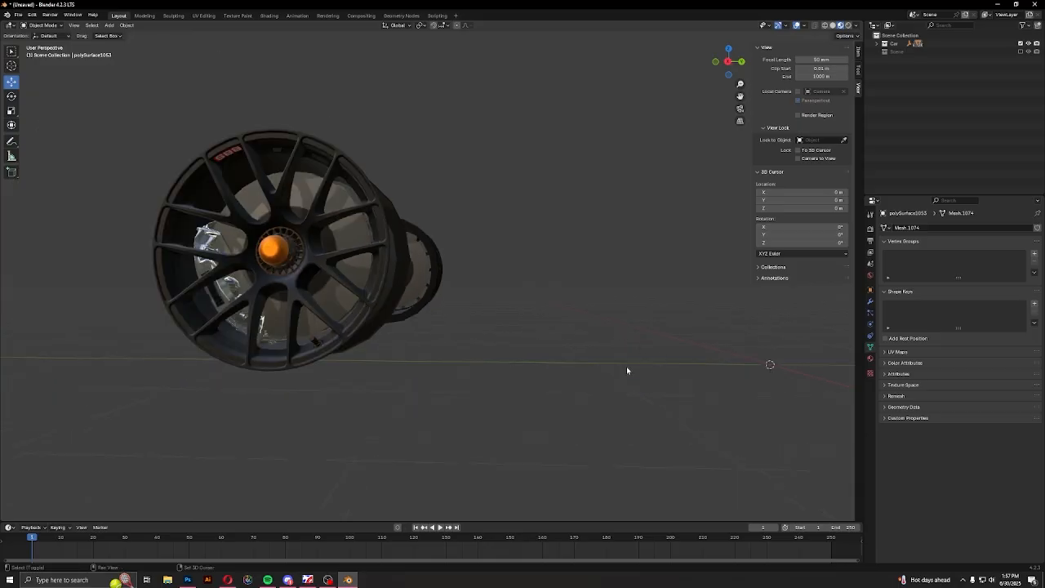
Hide the tread segments around the rear-left tire, covering its side, lower and upper sections
middle_drag(627, 370, 420, 344)
scroll(508, 323, down, 7)
drag(455, 416, 453, 417)
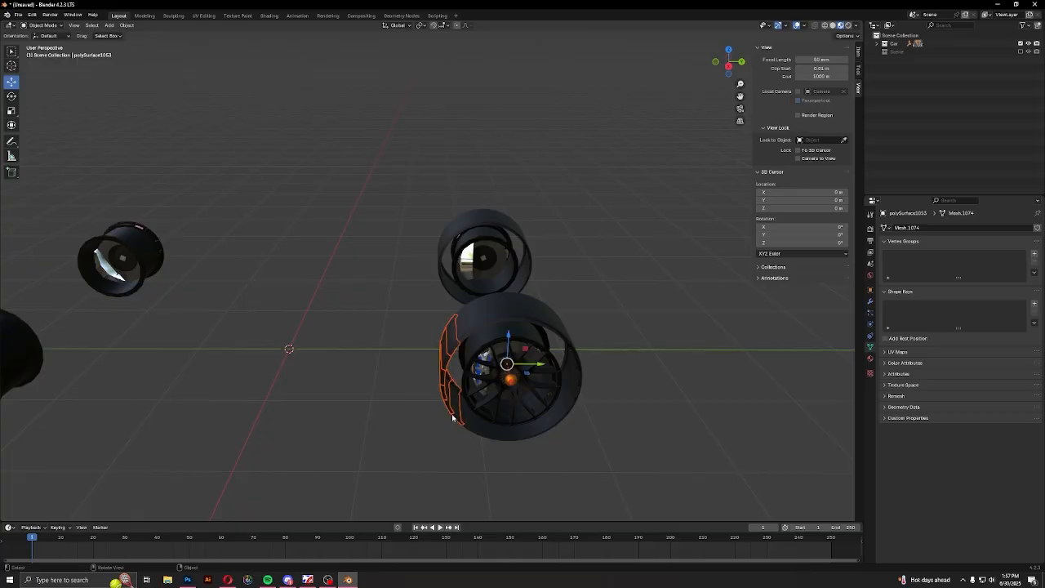
mouse_move(484, 394)
middle_down()
mouse_move(494, 367)
mouse_move(474, 385)
middle_up()
drag(334, 363, 464, 400)
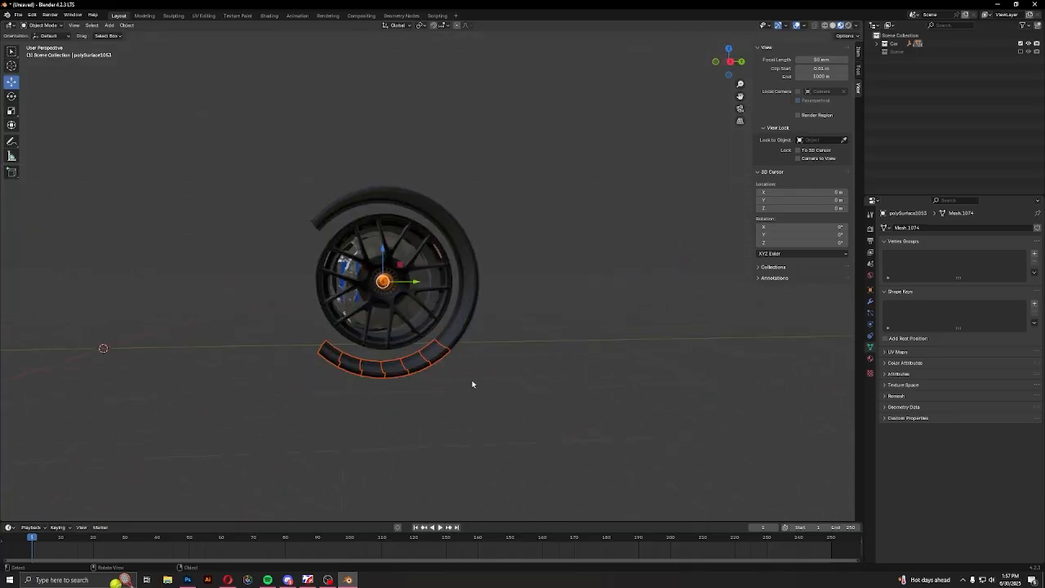
key(Delete)
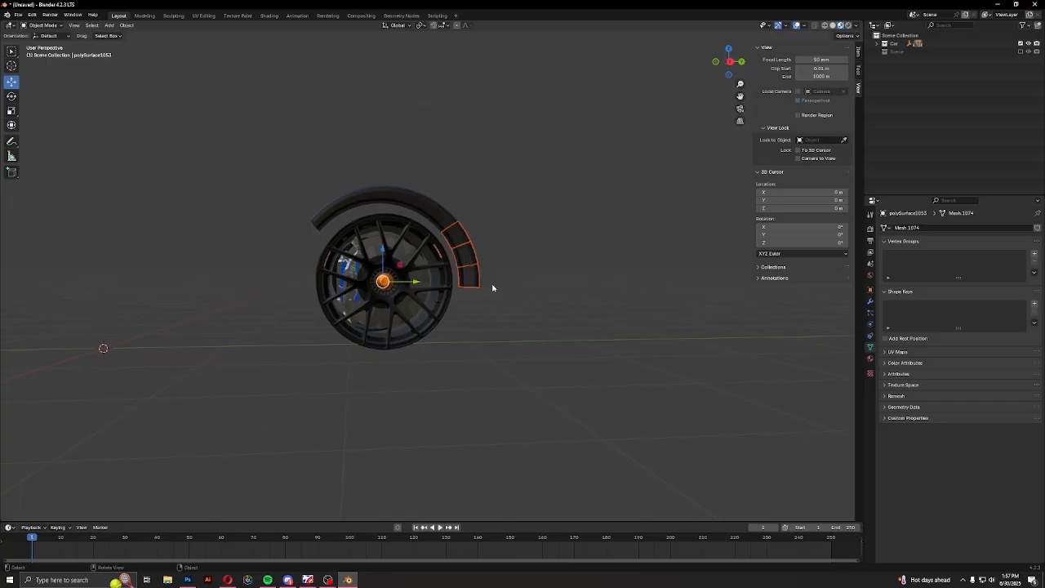
click(388, 192)
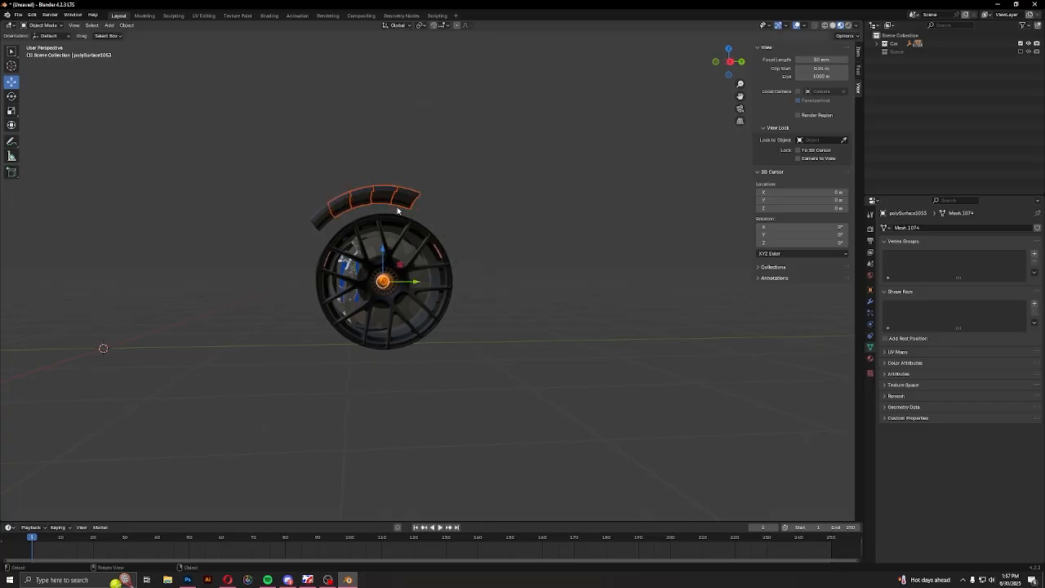
drag(336, 215, 337, 216)
key(Delete)
Hide the upper tread segments and one side of the rear-right tire
middle_drag(337, 216, 438, 292)
scroll(325, 331, up, 4)
middle_drag(325, 332, 446, 364)
scroll(380, 382, up, 4)
scroll(446, 364, down, 3)
middle_drag(397, 276, 384, 245)
drag(324, 183, 522, 255)
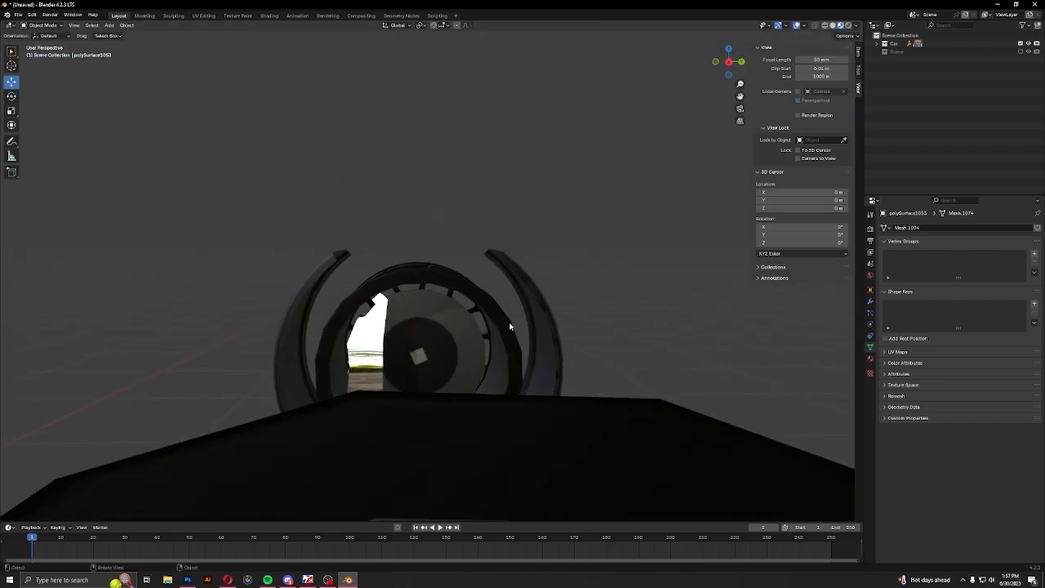
middle_drag(509, 326, 523, 296)
drag(523, 297, 588, 440)
middle_drag(588, 440, 488, 252)
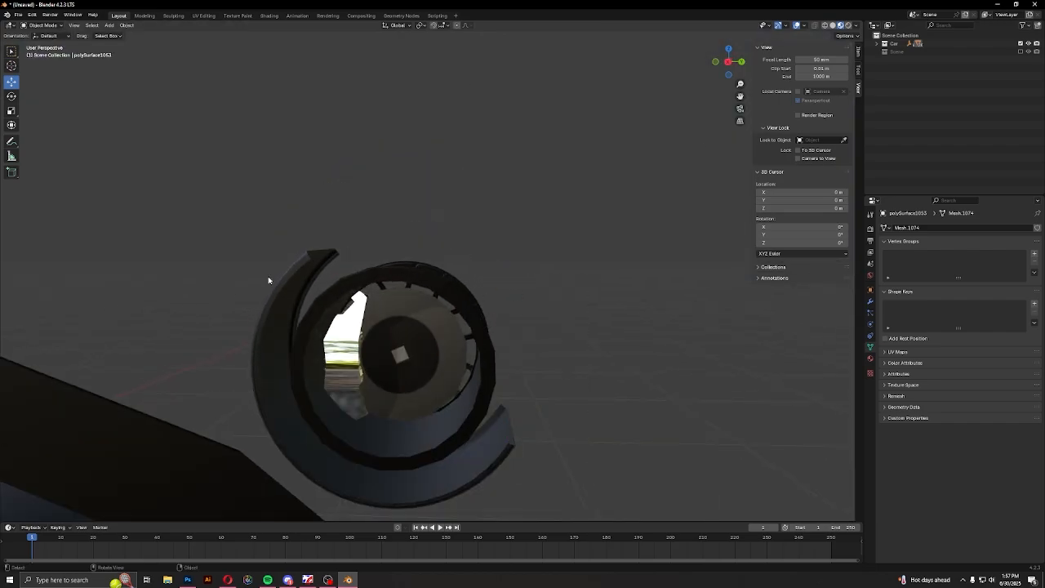
Hide the remaining side and lower tread segments of the rear-right tire
drag(320, 281, 319, 281)
click(264, 397)
key(Delete)
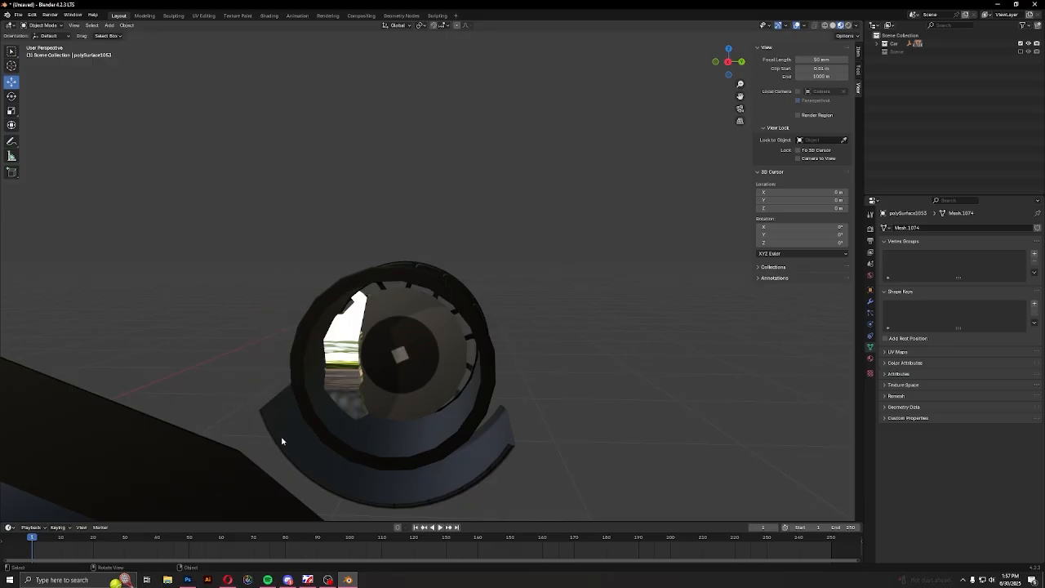
click(327, 477)
key(Delete)
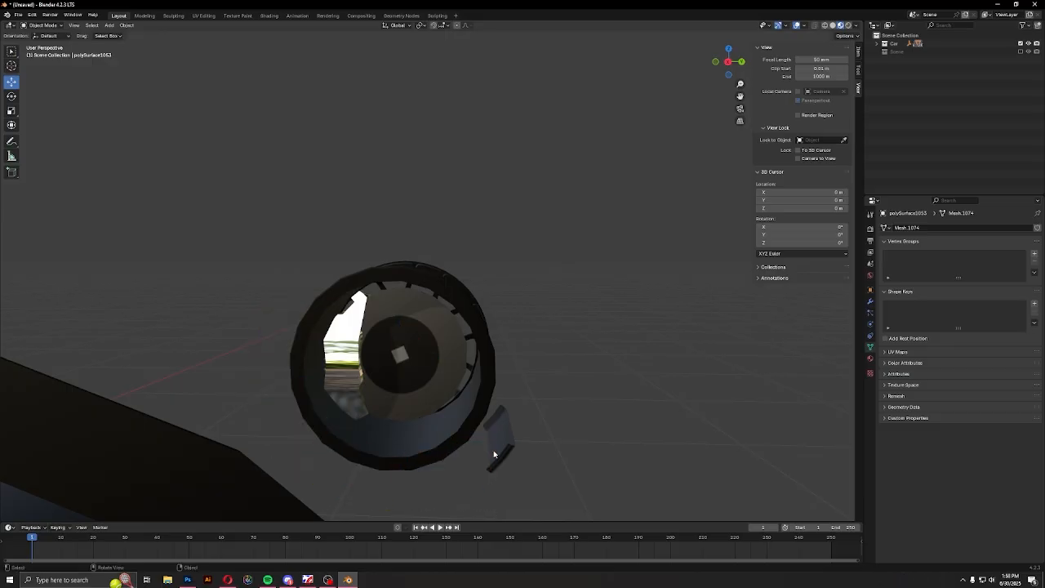
scroll(532, 435, down, 5)
middle_drag(532, 435, 488, 441)
Hide the hub cap and the brake disc inside the rear-left wheel
shift+middle_drag(302, 421, 453, 296)
scroll(423, 401, up, 4)
click(424, 361)
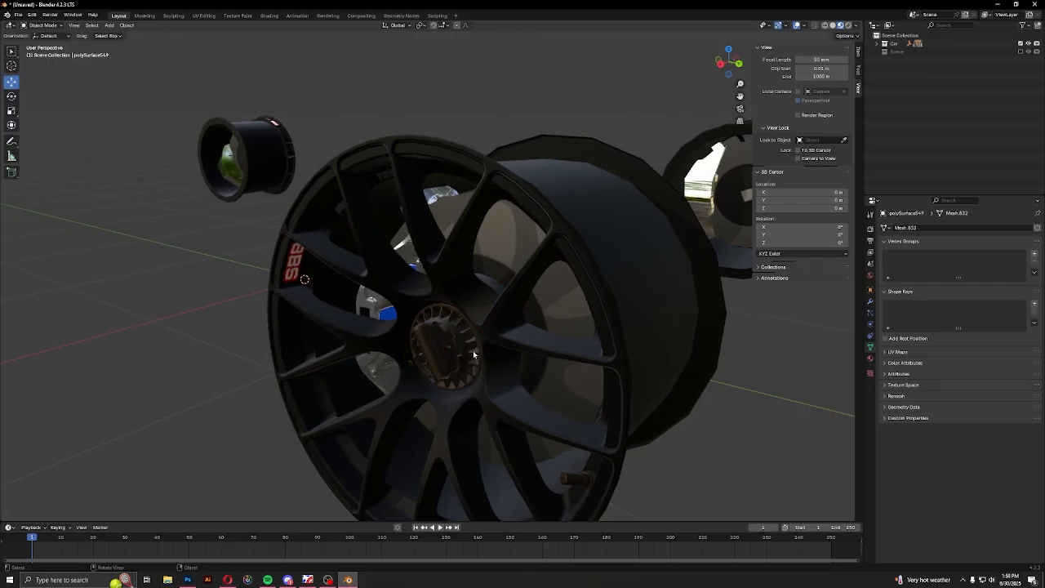
middle_drag(473, 357, 568, 316)
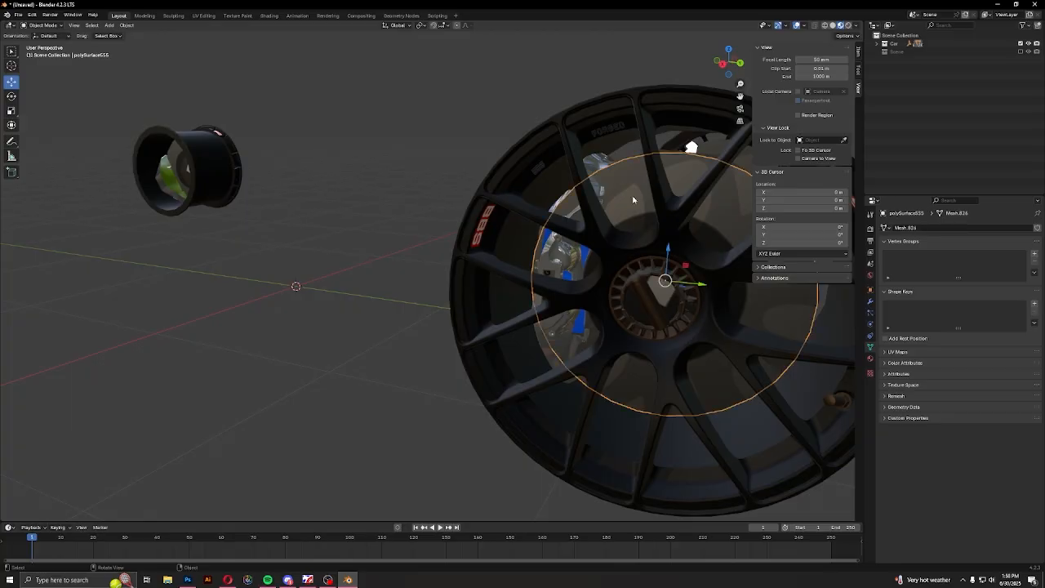
key(alt+a)
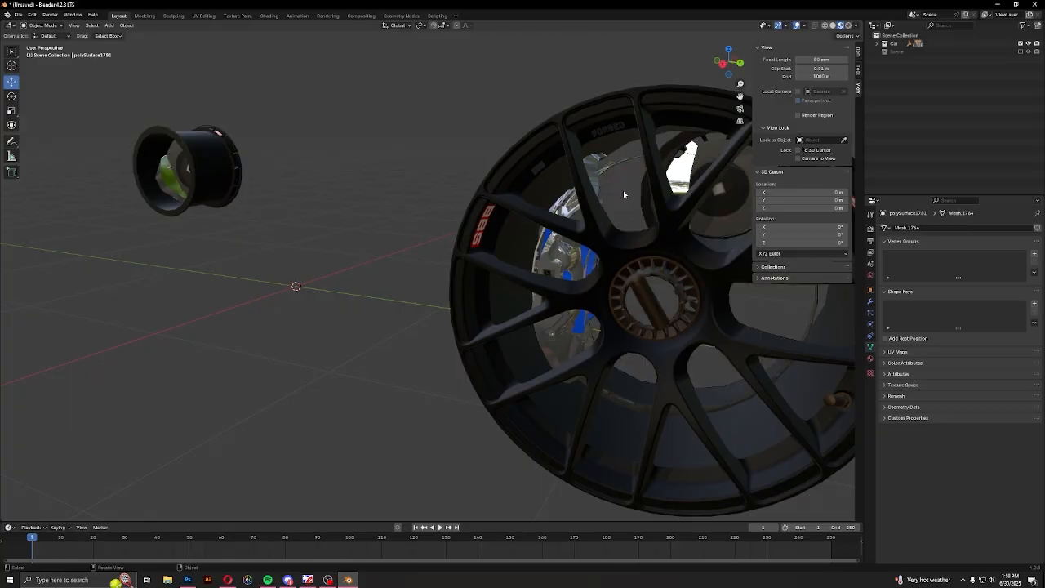
Hide the brake caliper parts behind the spokes of the rear-left wheel
middle_drag(623, 190, 541, 353)
scroll(581, 334, up, 3)
drag(489, 247, 482, 244)
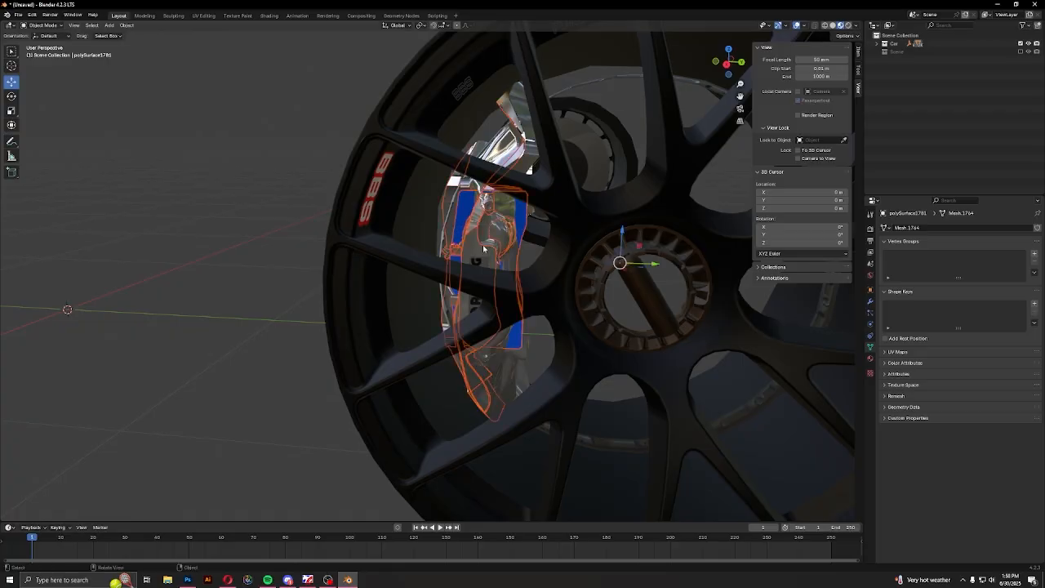
key(h)
middle_drag(507, 264, 516, 186)
click(502, 281)
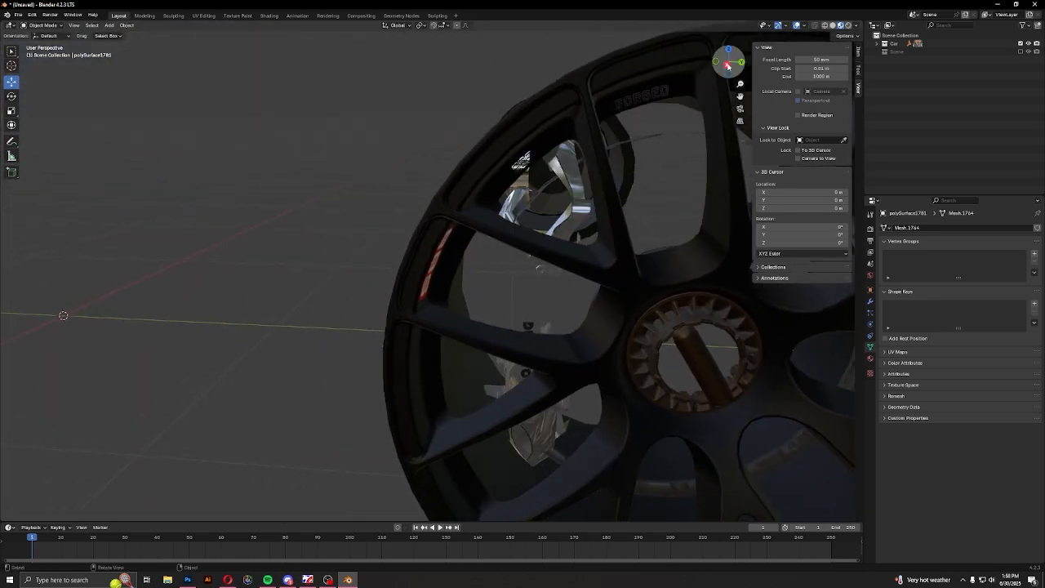
Hide the diagonal bar and the small centre-lock pieces in the rear-left wheel's hub
scroll(594, 309, down, 6)
middle_drag(586, 331, 541, 406)
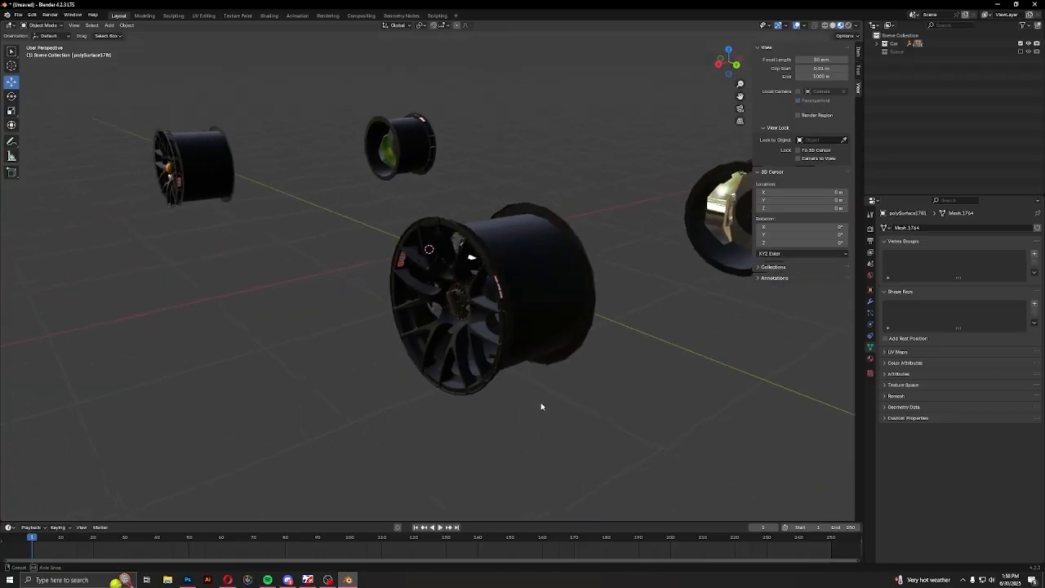
scroll(541, 405, up, 3)
scroll(522, 359, up, 6)
drag(485, 311, 496, 334)
click(495, 334)
click(472, 414)
middle_drag(472, 414, 520, 400)
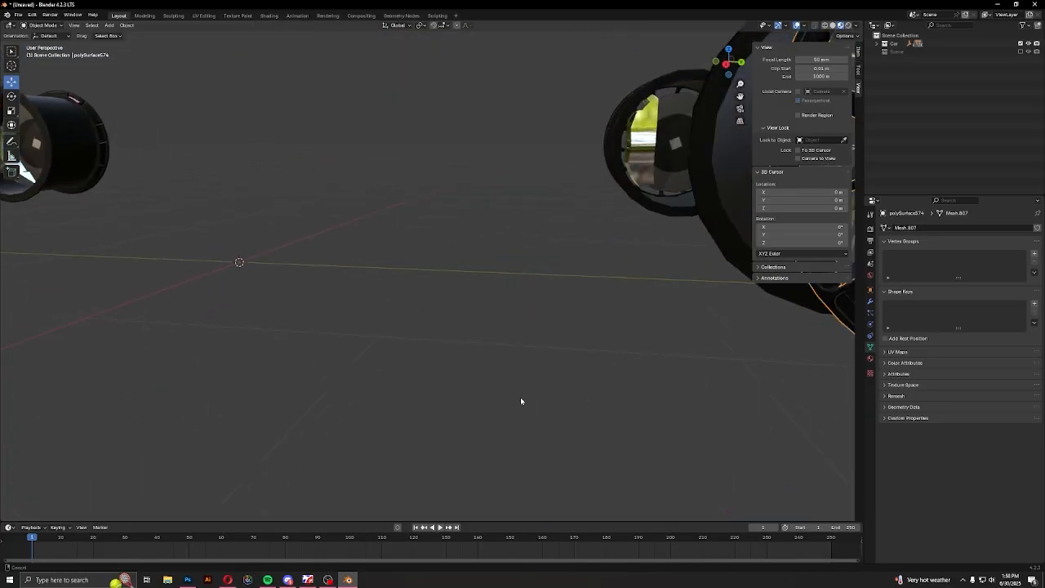
key(KP_Decimal)
click(482, 333)
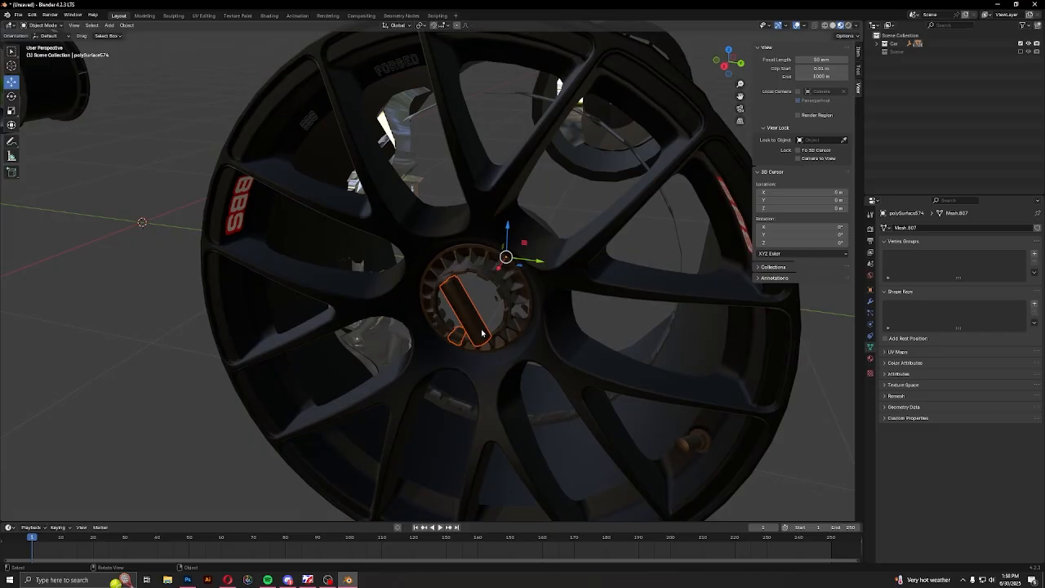
click(512, 328)
key(h)
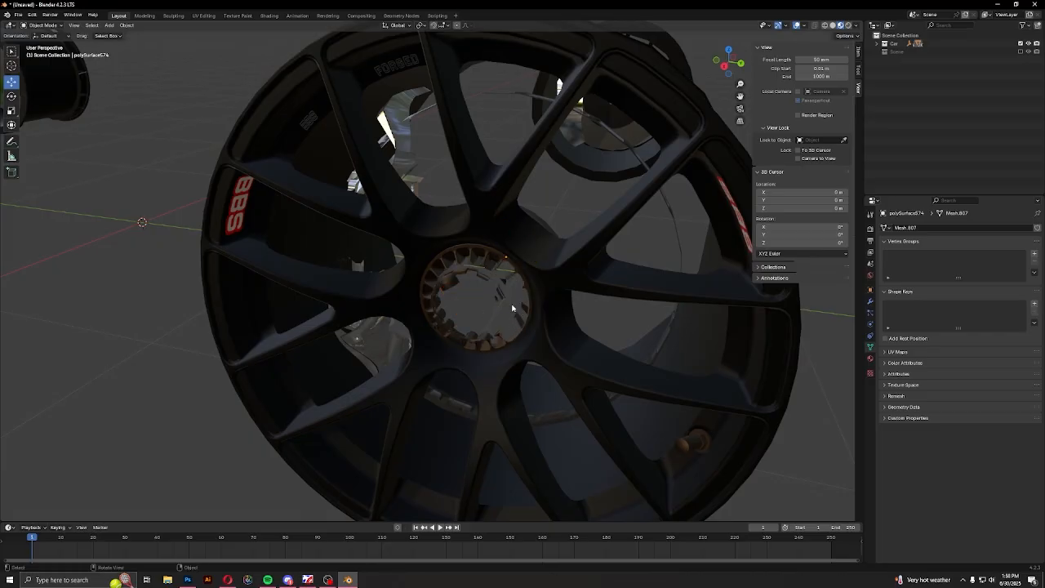
drag(517, 314, 518, 312)
key(h)
Hide the lower segments of the toothed ring around the rear-left wheel's hub opening
drag(501, 347, 514, 326)
middle_drag(513, 326, 438, 333)
drag(437, 333, 526, 361)
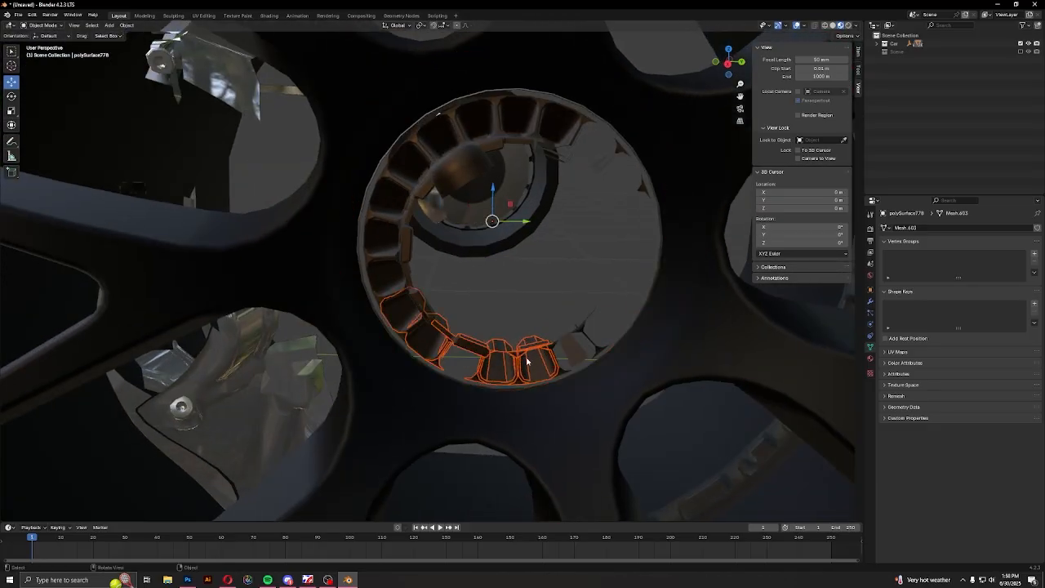
key(Delete)
drag(533, 319, 588, 352)
key(Delete)
scroll(559, 385, down, 9)
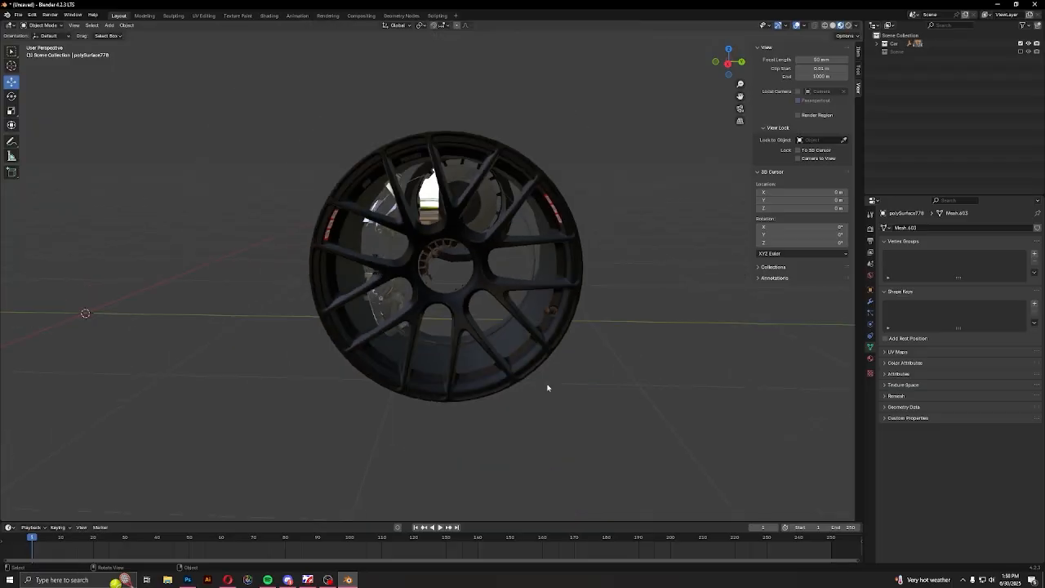
scroll(548, 388, down, 5)
mouse_move(531, 403)
middle_down()
mouse_move(495, 411)
mouse_move(531, 396)
middle_up()
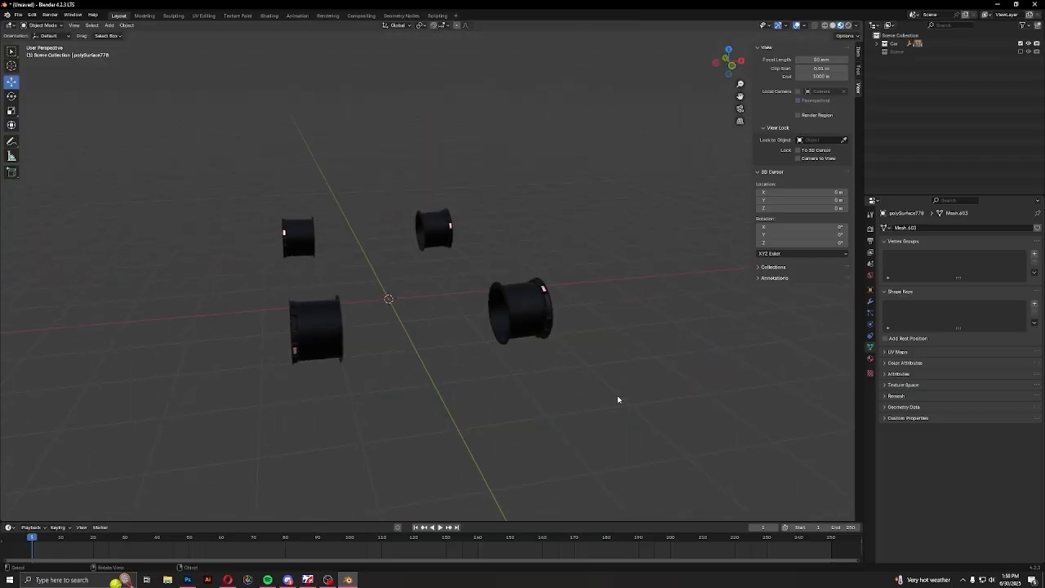
Reveal all hidden parts, hide the car body around the wheels, and try selecting all four wheels
key(alt+h)
middle_drag(615, 398, 515, 397)
drag(448, 95, 549, 453)
key(h)
middle_drag(462, 310, 381, 270)
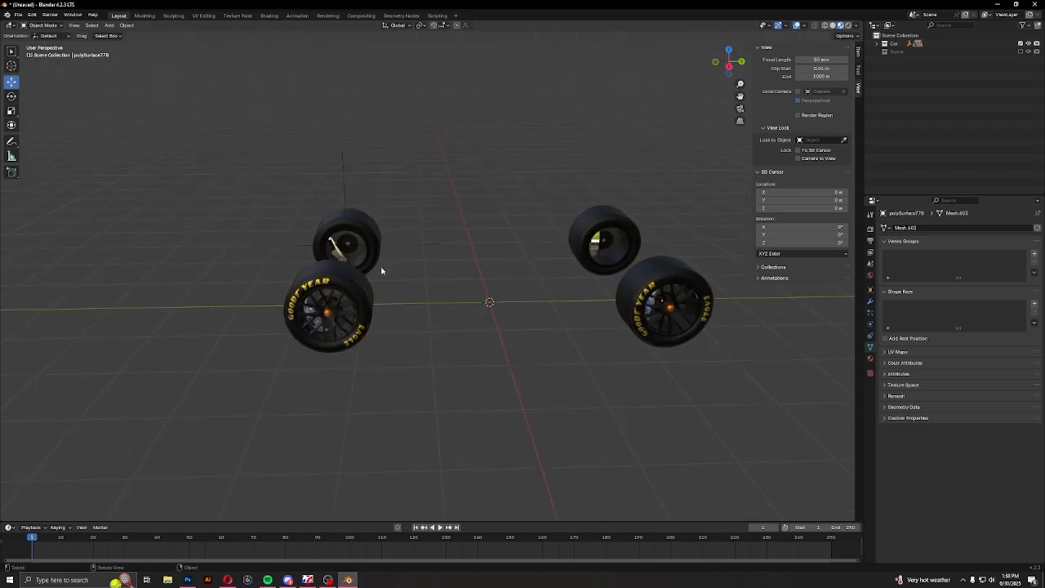
drag(217, 131, 724, 379)
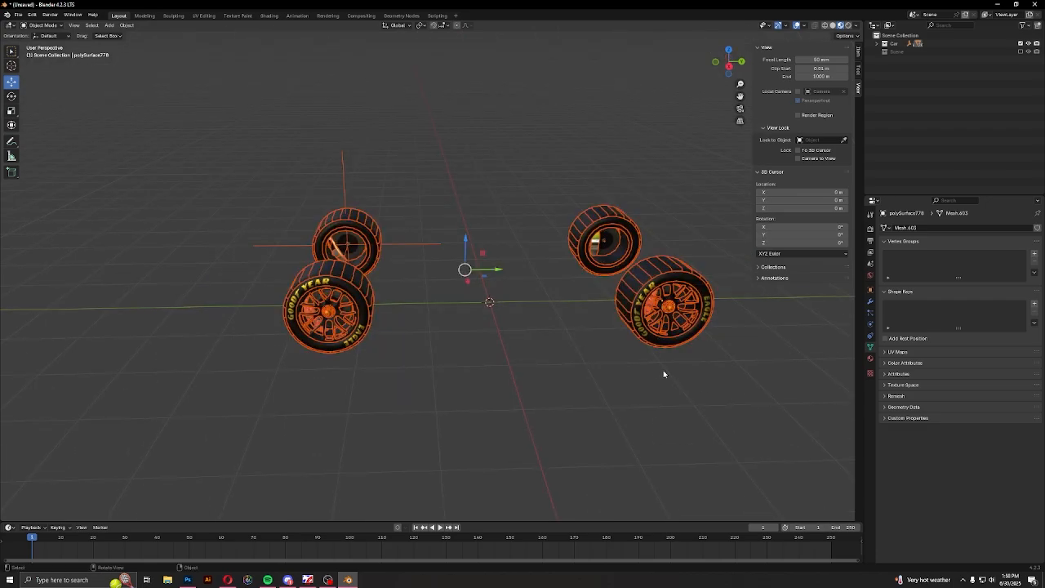
click(490, 390)
Reveal every hidden part again, then hide the car's body and interior pieces between the wheels
key(alt+h)
drag(433, 108, 585, 433)
middle_drag(585, 433, 557, 441)
drag(492, 138, 569, 441)
middle_drag(560, 424, 490, 444)
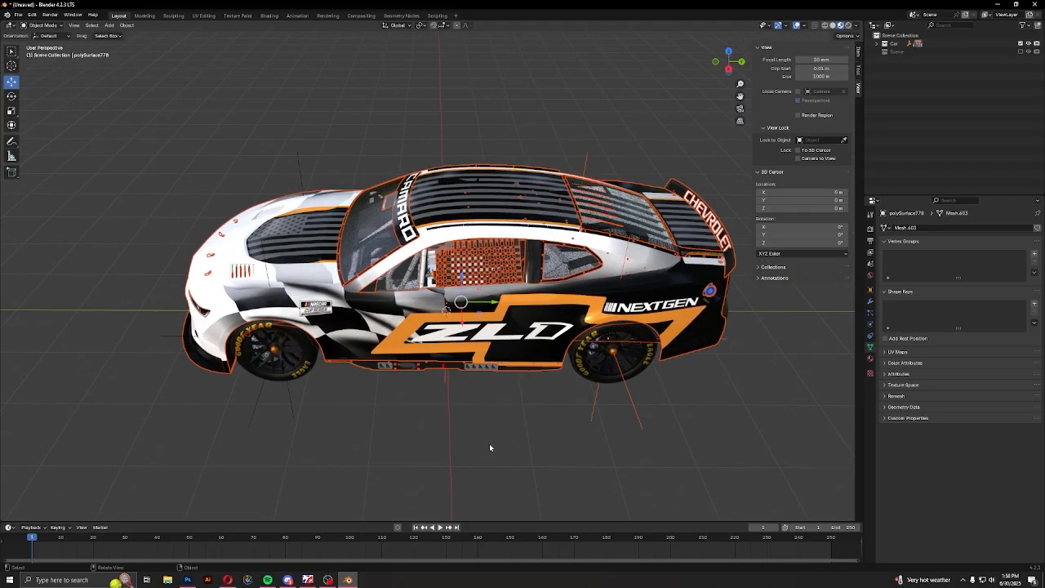
key(h)
Hide the leftover front grille and rear bumper pieces so that only the wheels are left
middle_drag(440, 368, 409, 269)
click(408, 269)
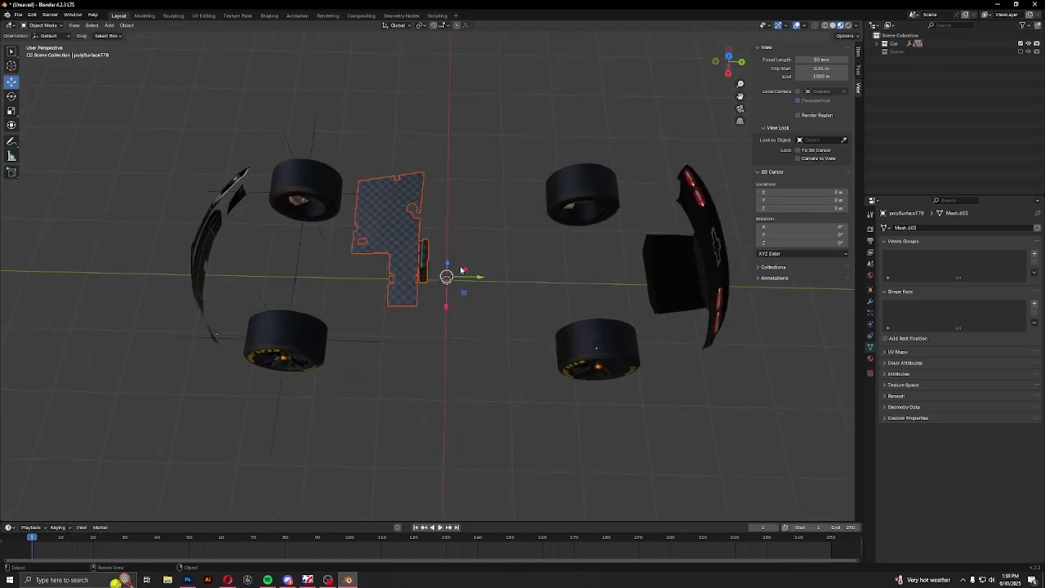
click(198, 245)
key(h)
Select the two right-side wheels with their attached empties and delete them
middle_drag(611, 274, 551, 264)
scroll(553, 260, down, 3)
drag(202, 166, 618, 389)
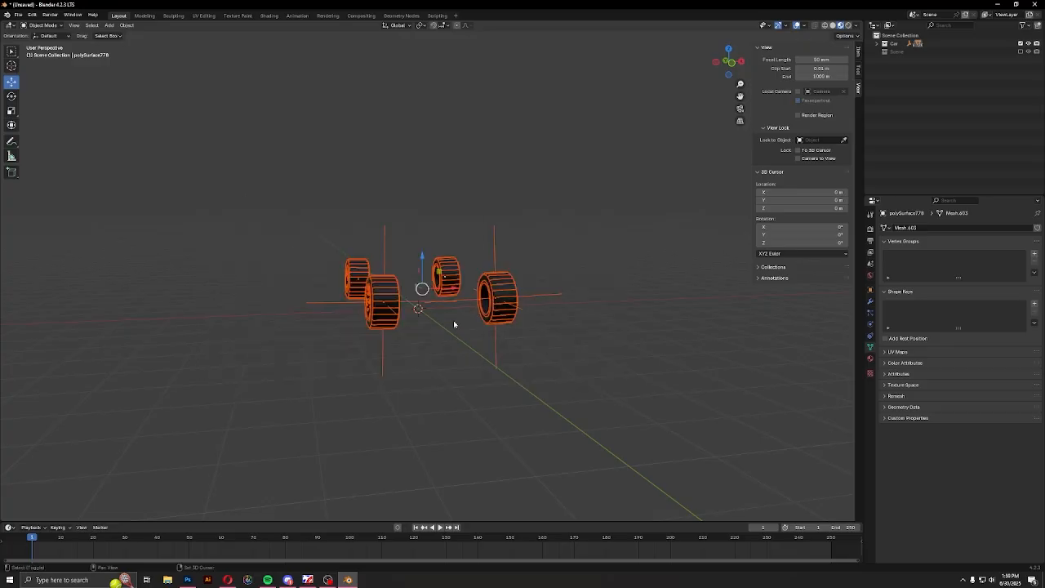
middle_drag(523, 346, 262, 220)
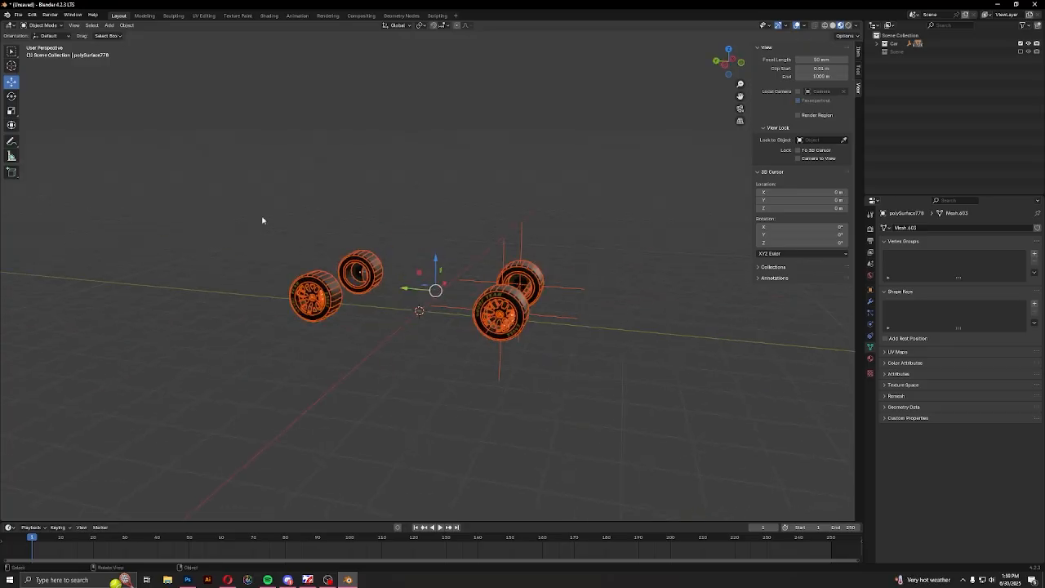
key(KP_7)
drag(296, 168, 422, 424)
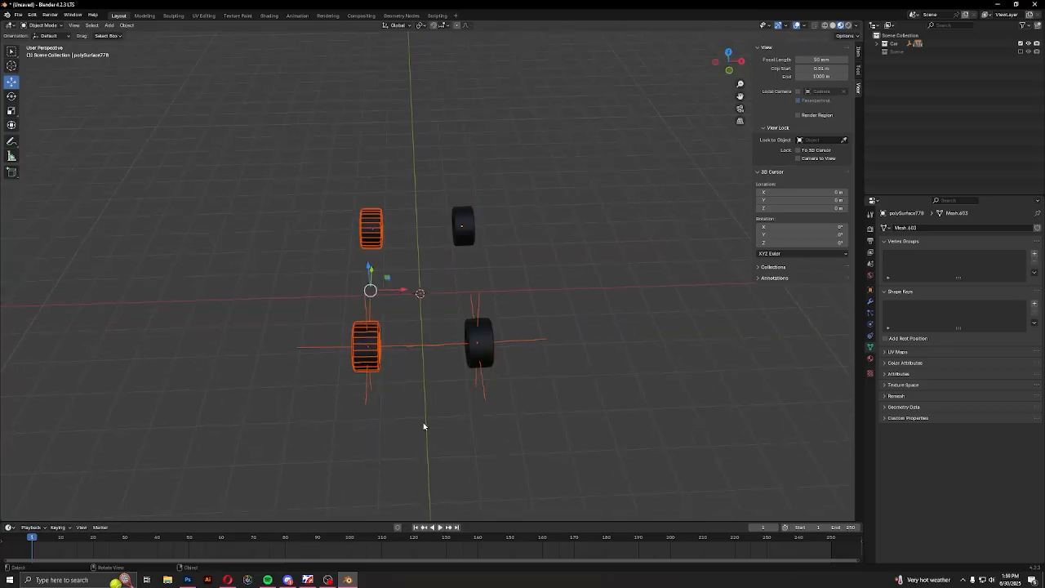
middle_drag(422, 425, 425, 407)
key(Delete)
Delete the stray leftover objects beside the remaining left-side wheels
scroll(469, 400, down, 3)
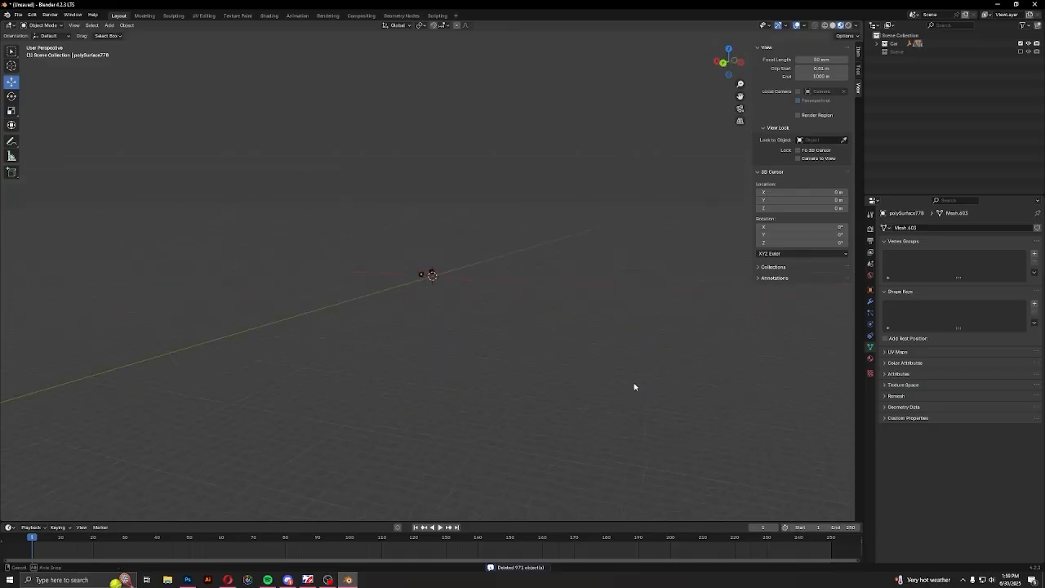
middle_drag(483, 419, 480, 435)
scroll(480, 434, up, 3)
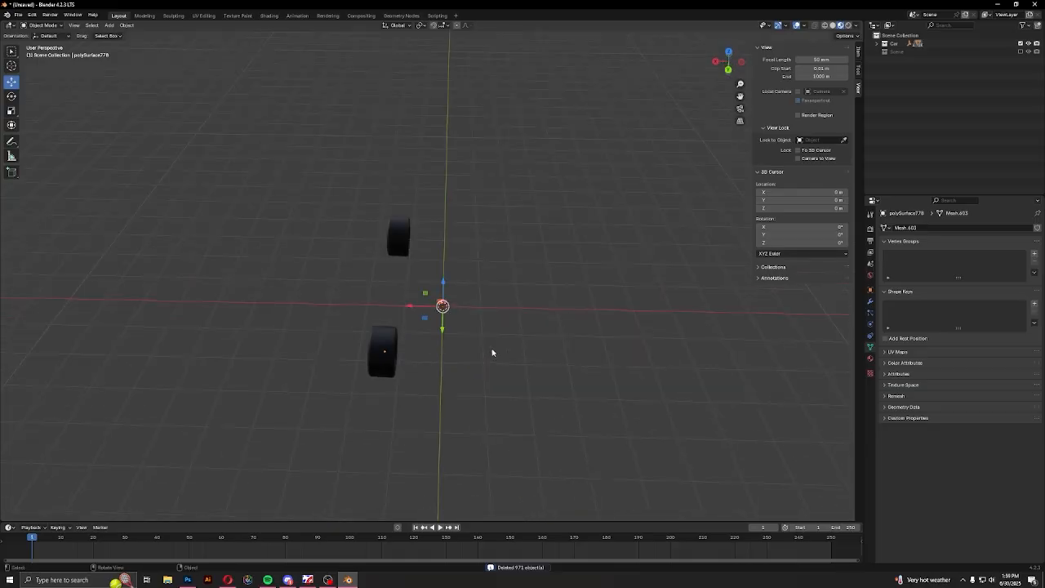
drag(456, 270, 647, 422)
key(Delete)
Browse the Downloads folder in File Explorer and open the BADIMA models folder
middle_drag(534, 403, 596, 391)
scroll(596, 391, up, 3)
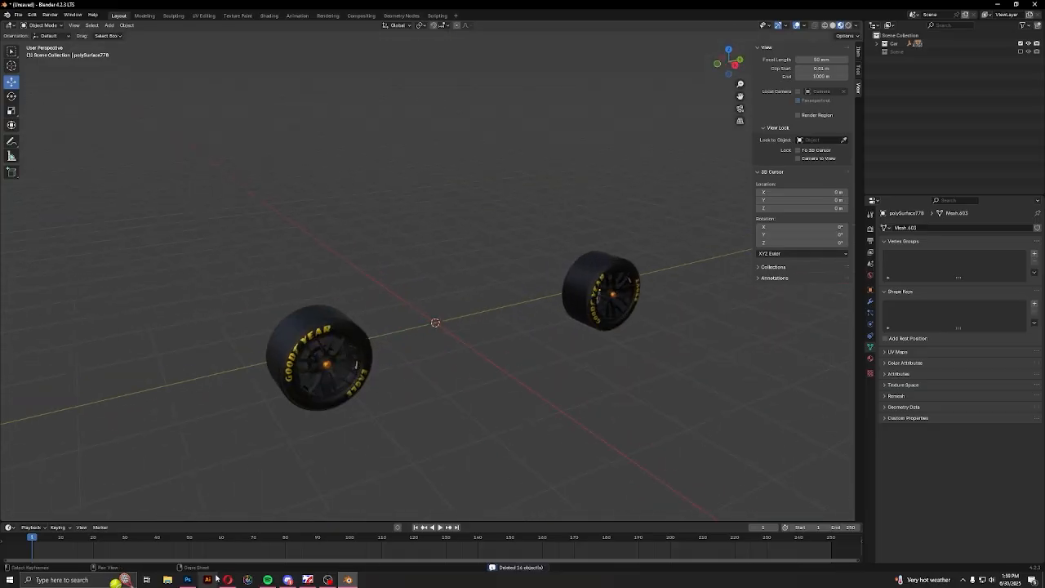
click(167, 580)
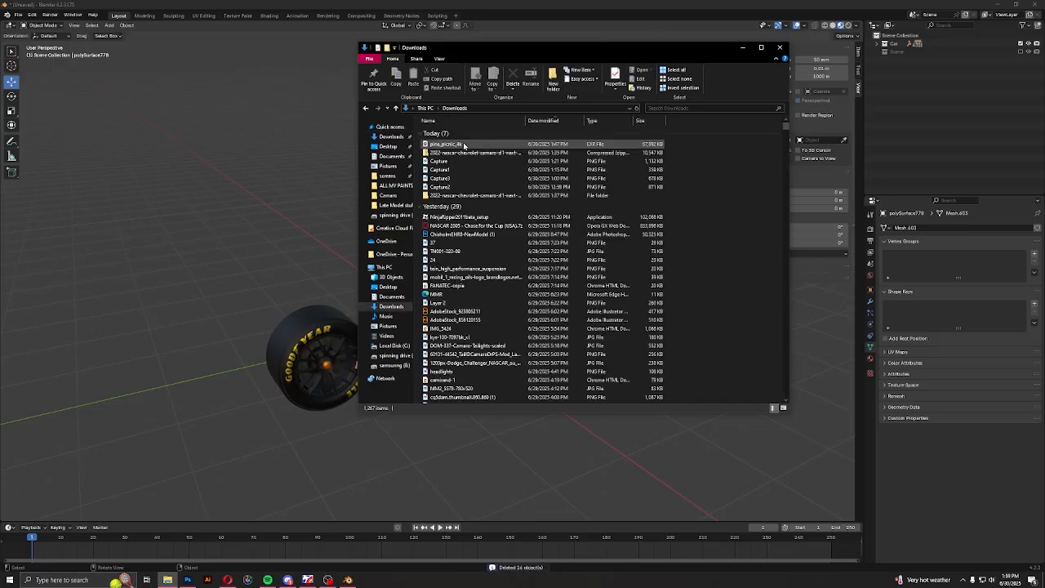
scroll(458, 359, down, 20)
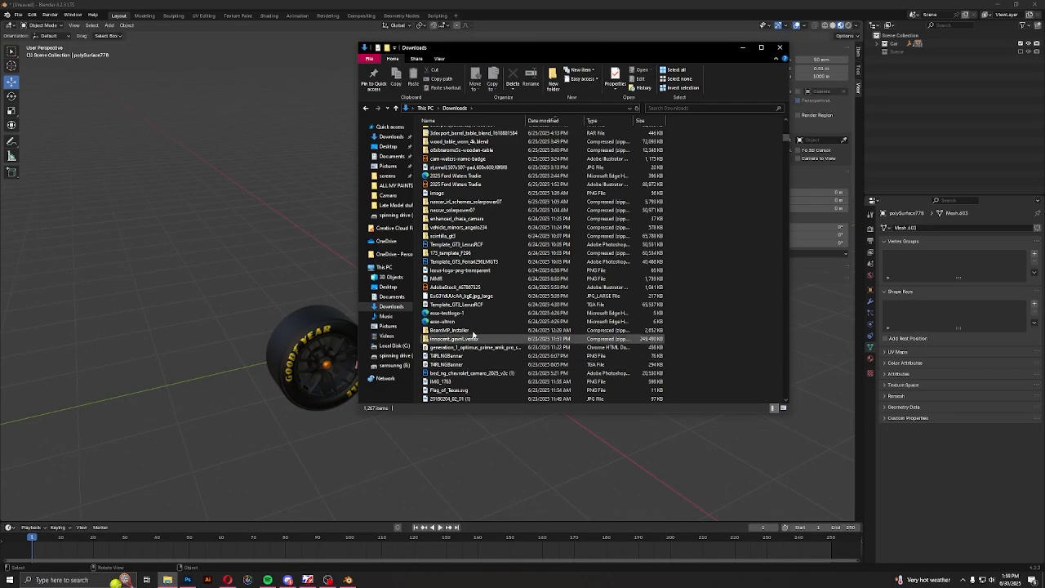
scroll(474, 322, down, 11)
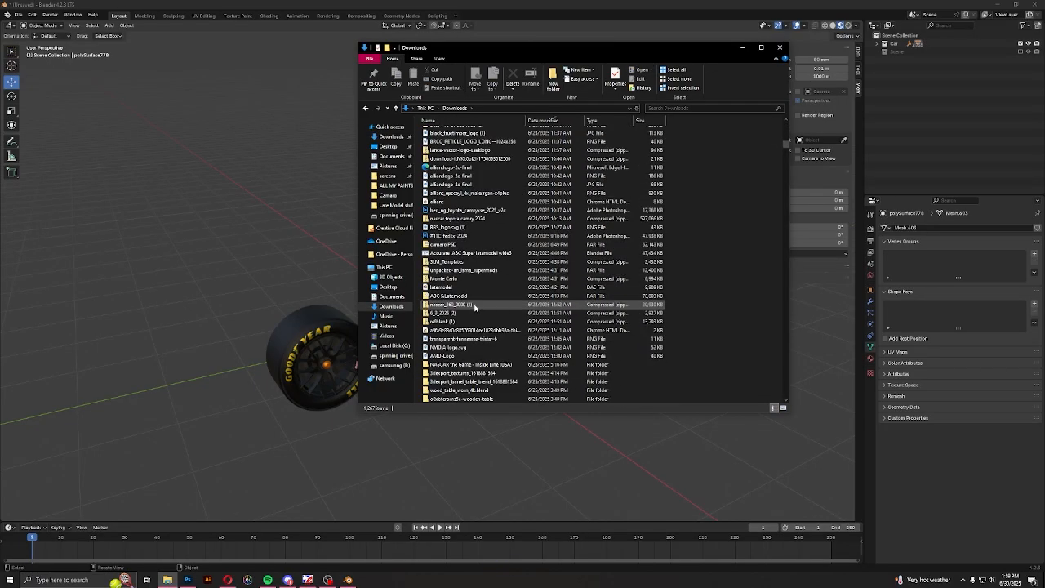
scroll(474, 310, down, 4)
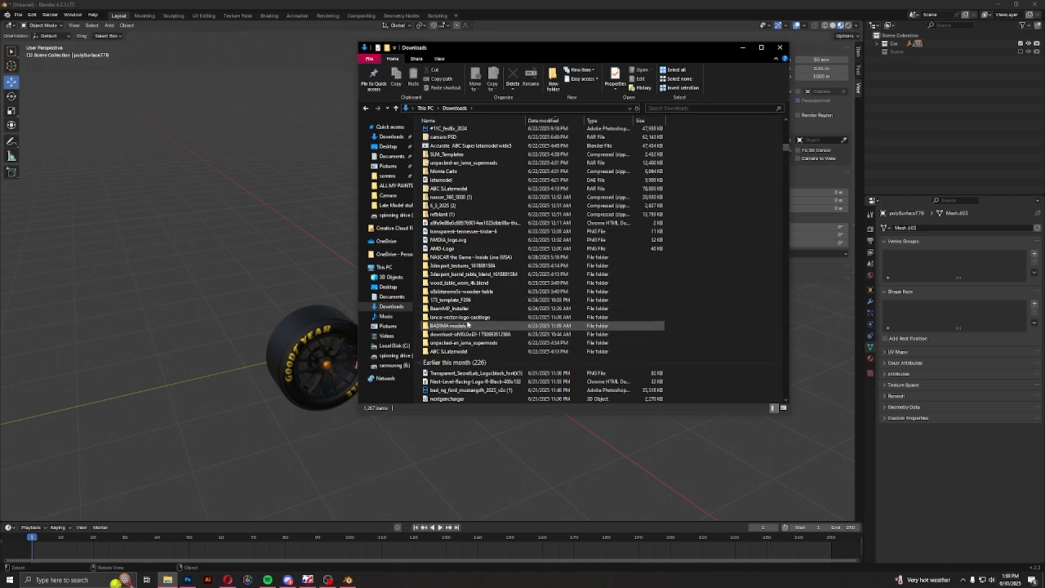
double_click(468, 325)
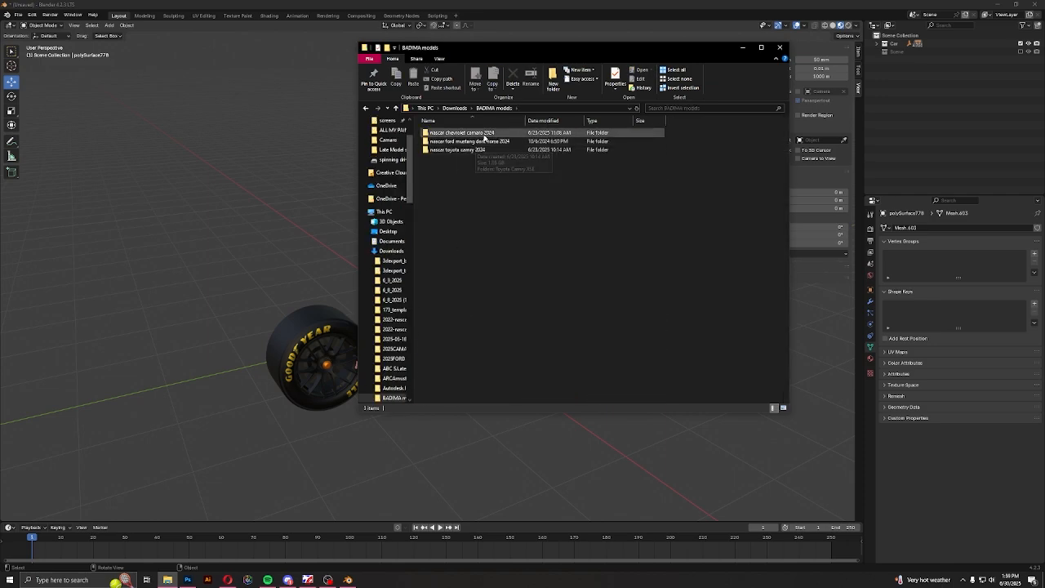
Open the Ford Mustang Dark Horse blend file in Blender 4.2 and inspect its wheels
double_click(483, 142)
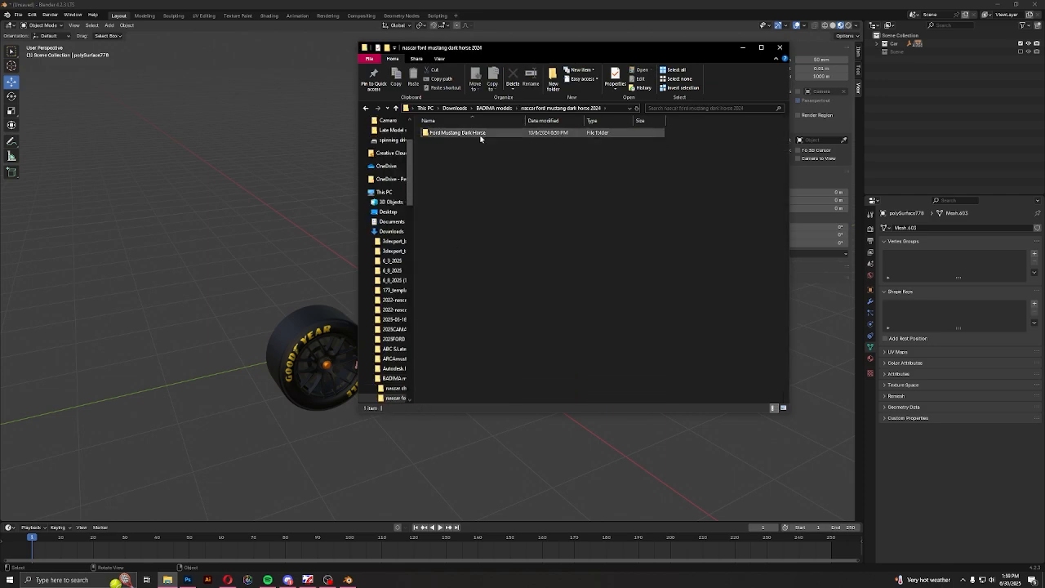
double_click(480, 135)
click(456, 158)
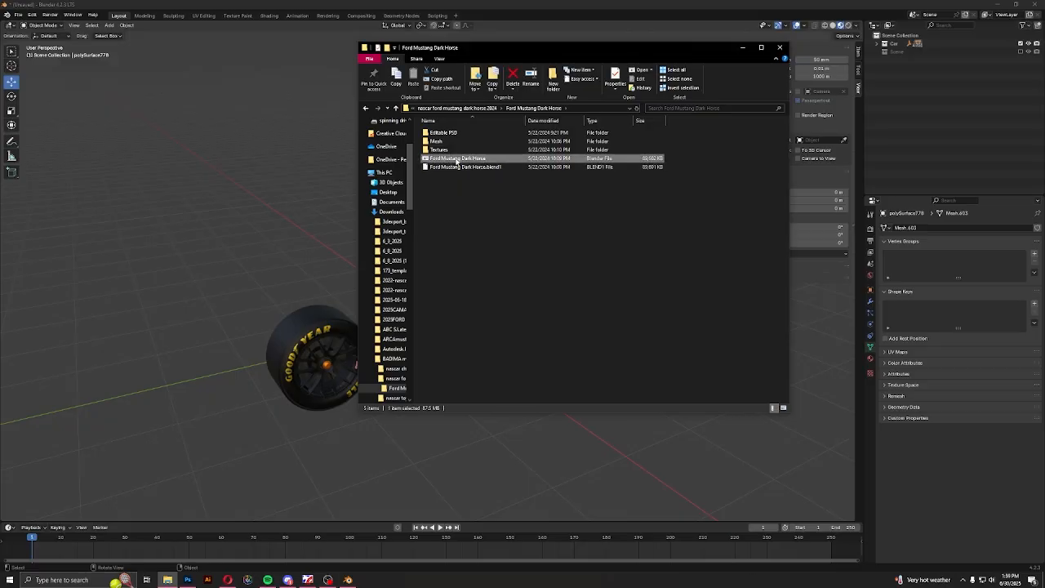
double_click(457, 160)
click(498, 242)
click(558, 333)
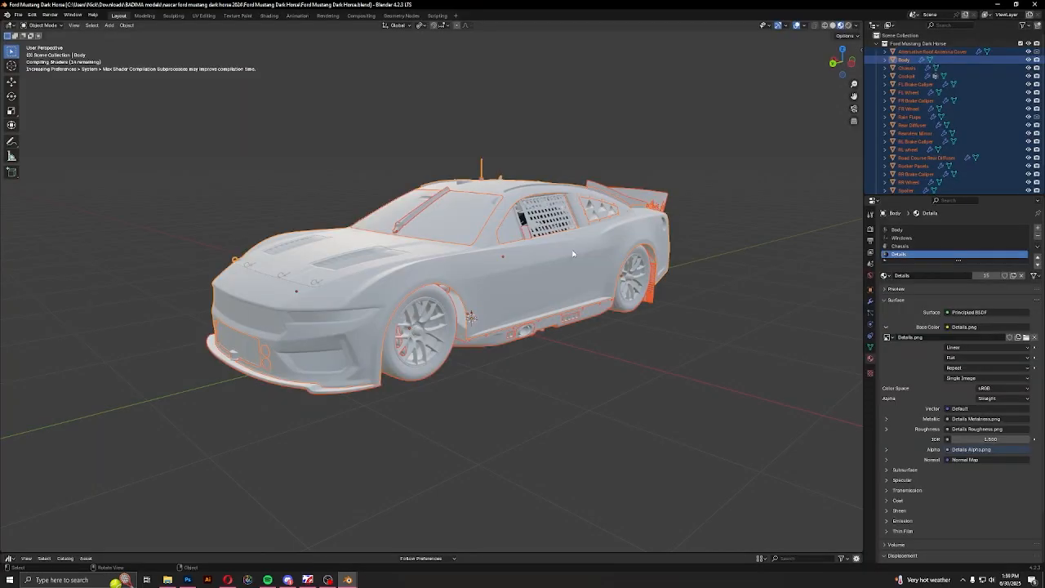
middle_drag(541, 346, 583, 341)
scroll(371, 361, up, 3)
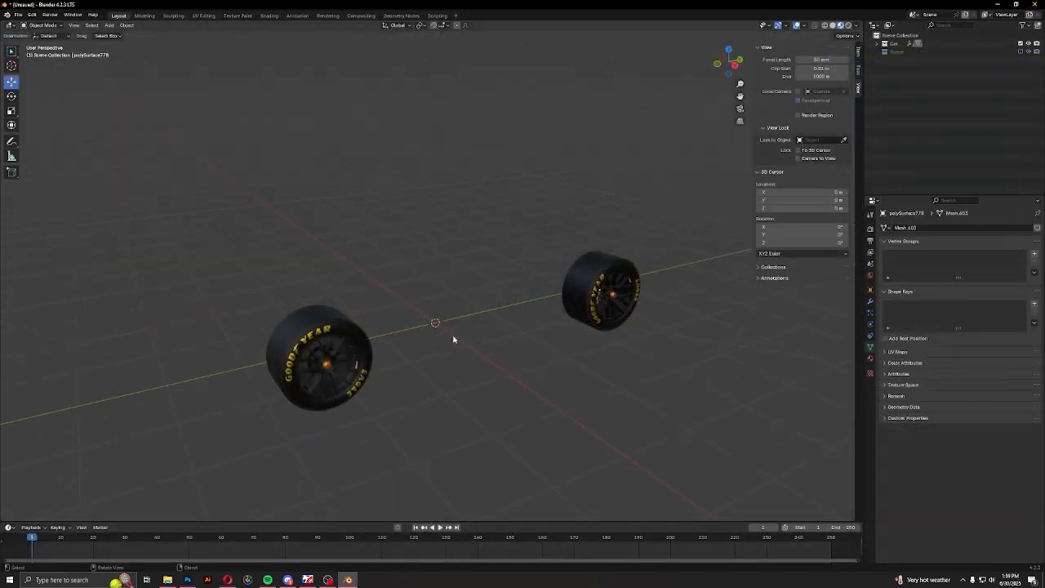
Return to the BADIMA models folder and open the Toyota Camry XSE blend file in Blender 4.2
click(167, 580)
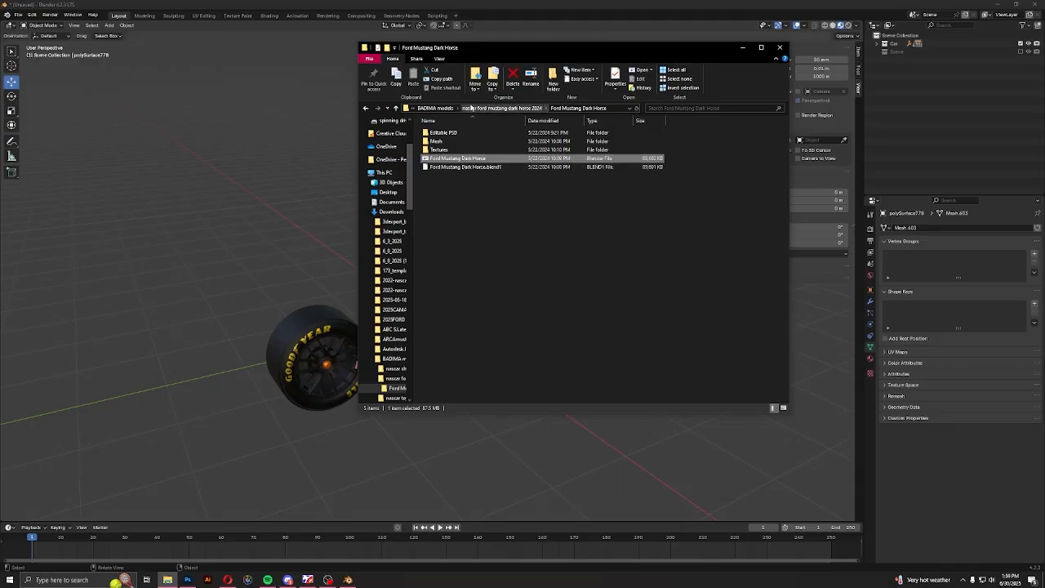
click(446, 108)
double_click(453, 151)
double_click(453, 133)
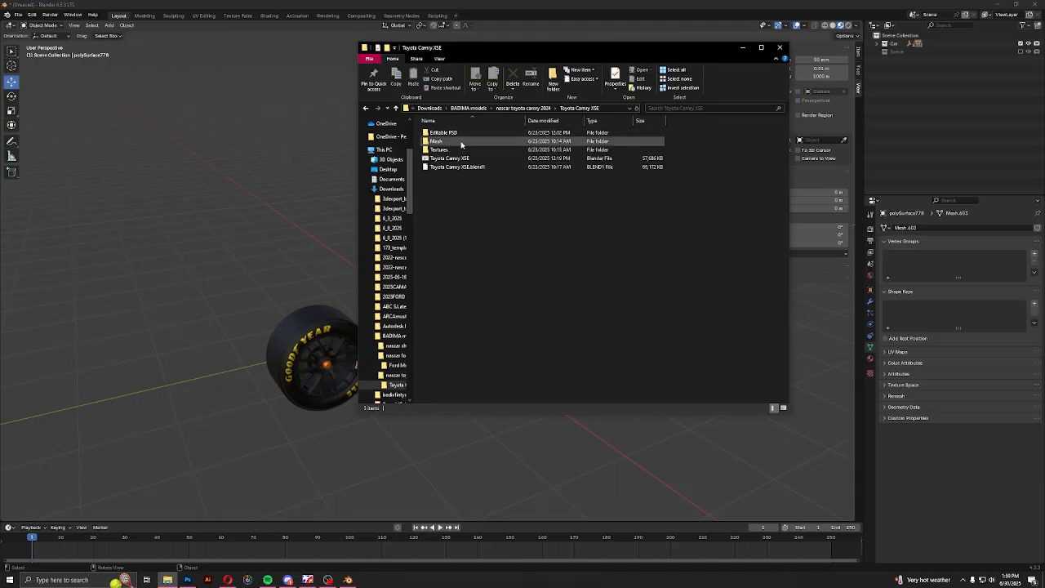
double_click(458, 161)
click(506, 249)
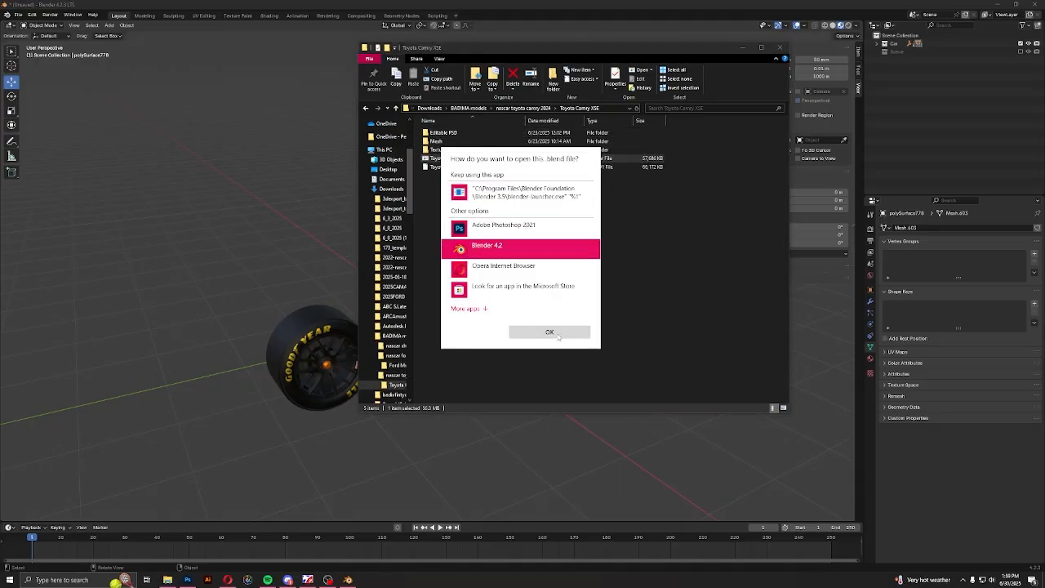
click(546, 331)
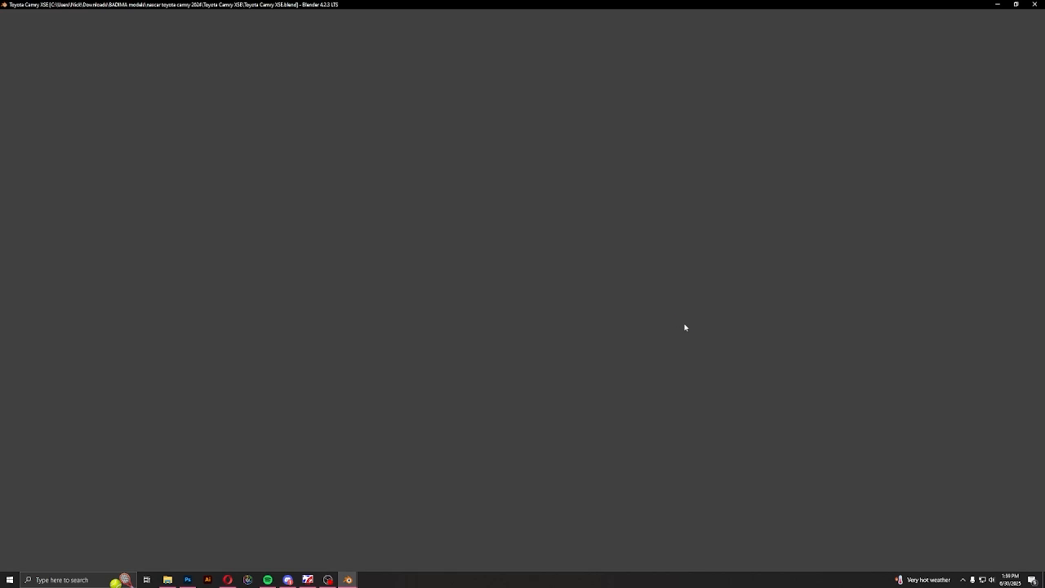
Exclude the collection holding the area light, camera, cylinder and plane so that only the Camry is shown
key(KP_3)
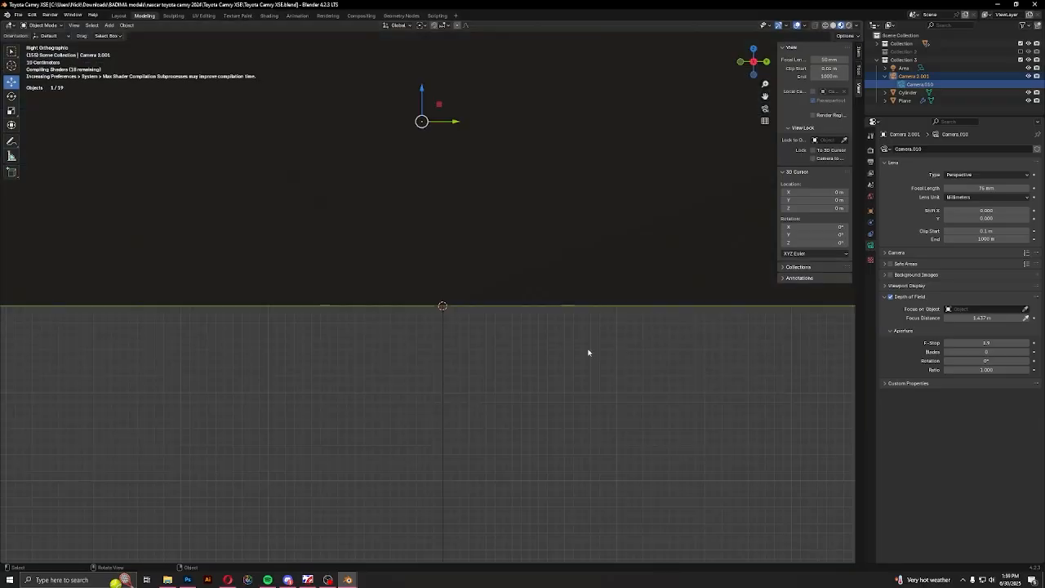
middle_drag(602, 307, 467, 320)
scroll(450, 320, down, 6)
scroll(514, 331, up, 6)
click(1020, 61)
middle_drag(412, 147, 352, 122)
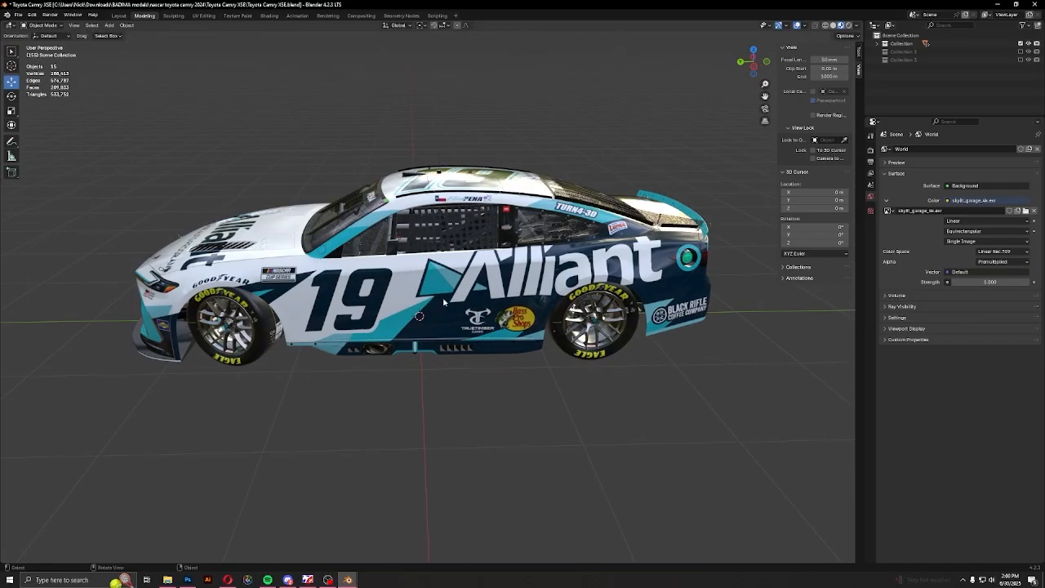
Hide the Camry's body and chassis, the rear floor panel and the spoiler parts so that only the wheels are left
drag(349, 118, 478, 409)
key(h)
middle_drag(482, 384, 472, 292)
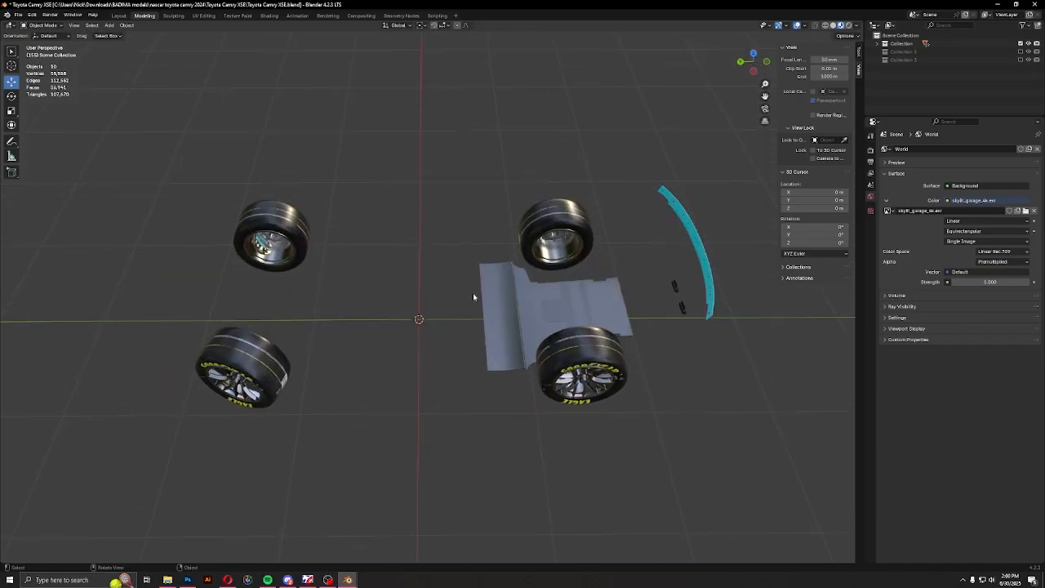
key(h)
drag(677, 190, 745, 318)
key(h)
middle_drag(684, 354, 680, 336)
Select the turned front wheel with its brake caliper and rotate it in top view until it points straight ahead
middle_drag(427, 377, 409, 444)
drag(158, 318, 255, 386)
click(755, 61)
click(12, 95)
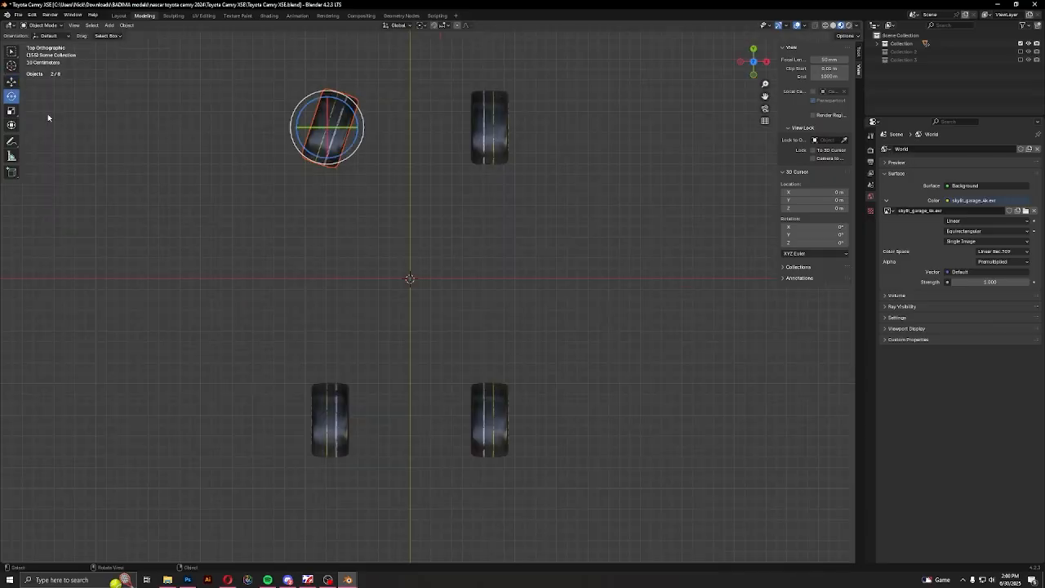
scroll(457, 237, up, 4)
drag(449, 261, 459, 314)
click(464, 331)
middle_drag(466, 330, 513, 312)
Select all four Camry wheels with their brake calipers and copy them
scroll(513, 313, down, 2)
drag(298, 133, 767, 362)
key(KP_Decimal)
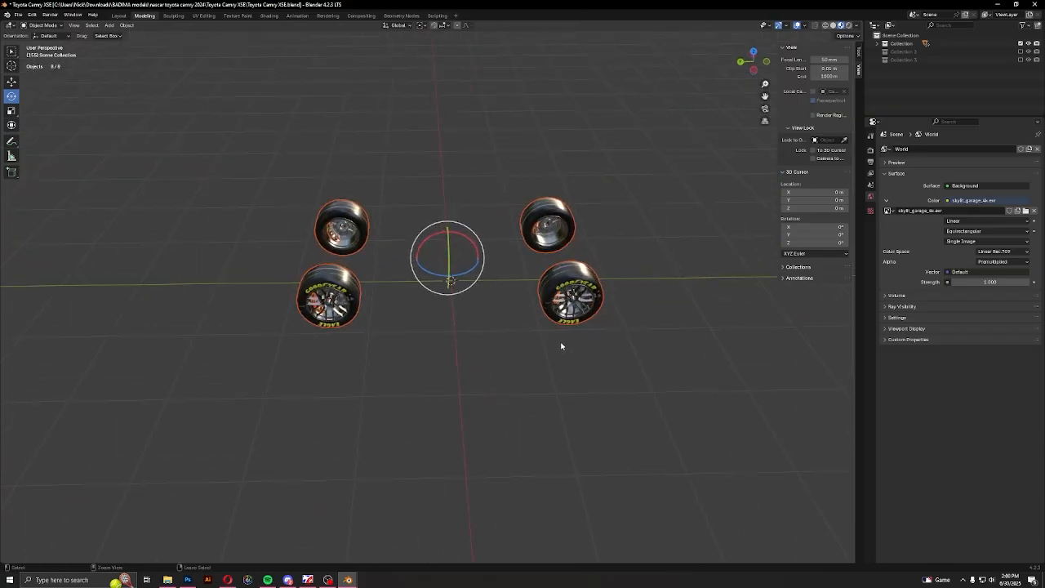
Switch to the Camaro wheel scene in Blender, add a new collection and paste the copied wheels and calipers into it
mouse_move(351, 578)
click(303, 542)
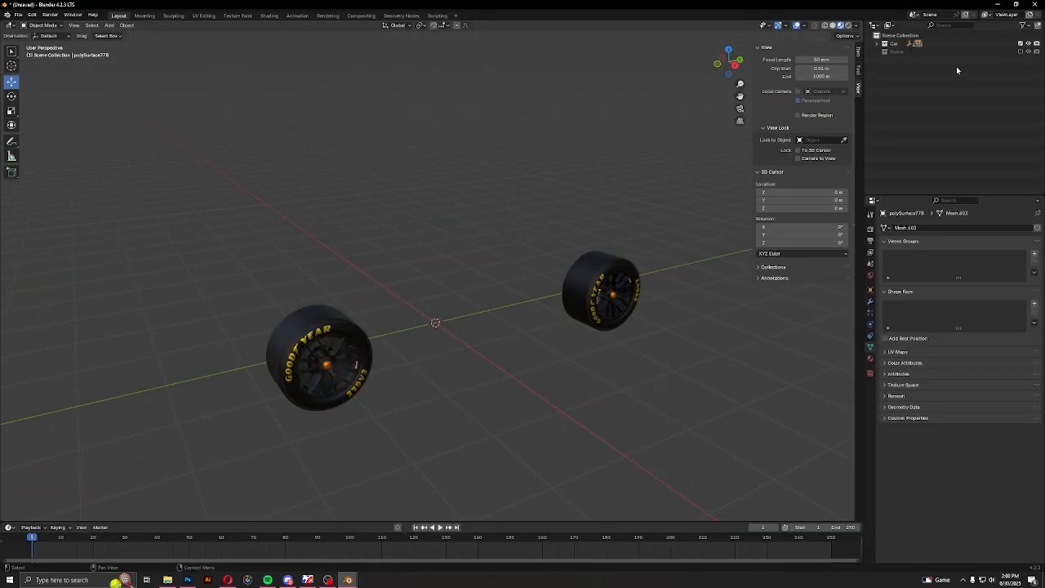
right_click(911, 36)
click(912, 39)
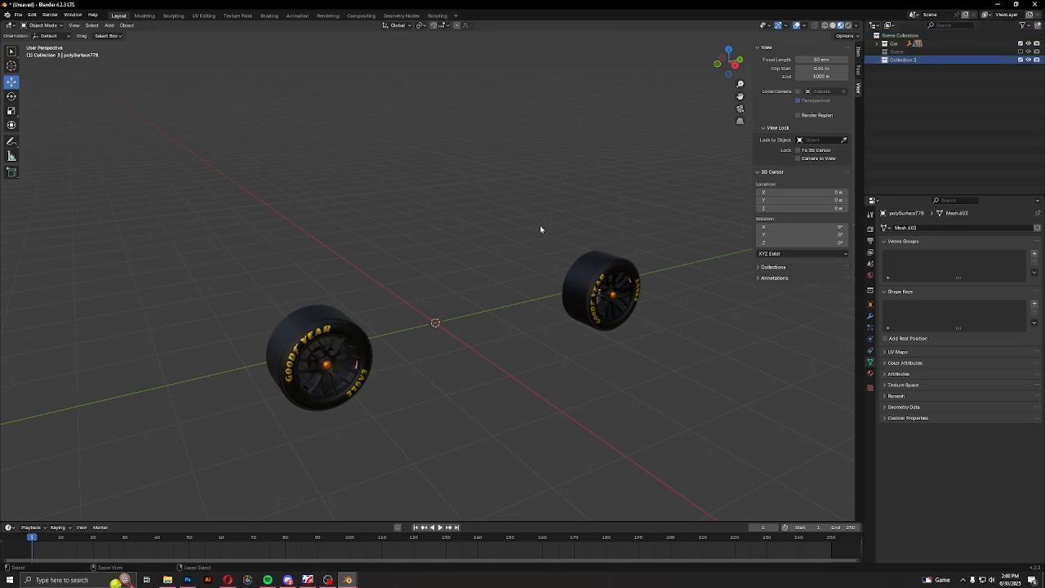
key(ctrl+v)
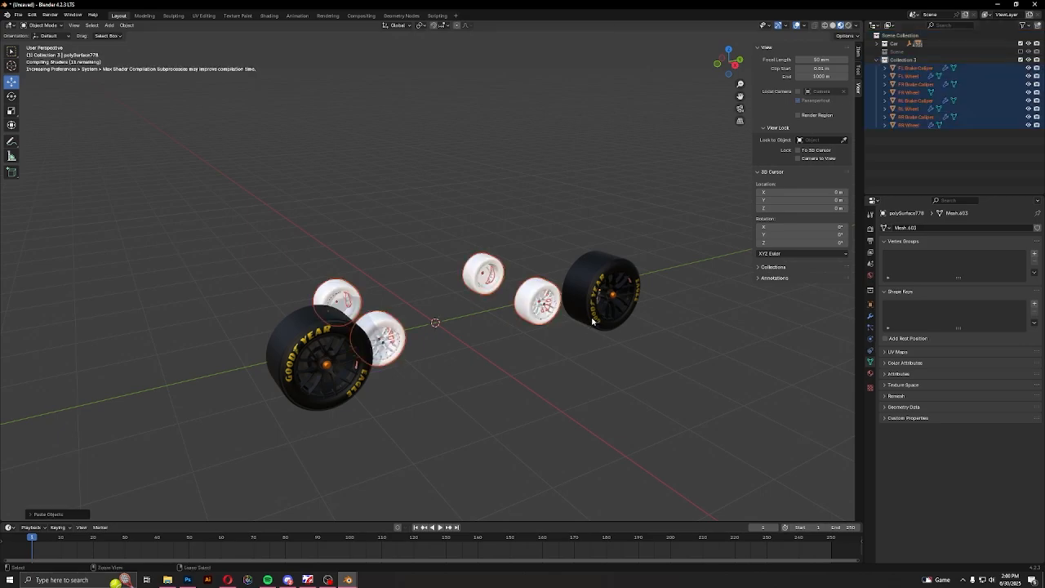
In right view, scale the pasted wheels up to the size of the Camaro wheels and raise them to ground level
middle_drag(540, 225, 562, 323)
scroll(562, 323, up, 2)
click(729, 65)
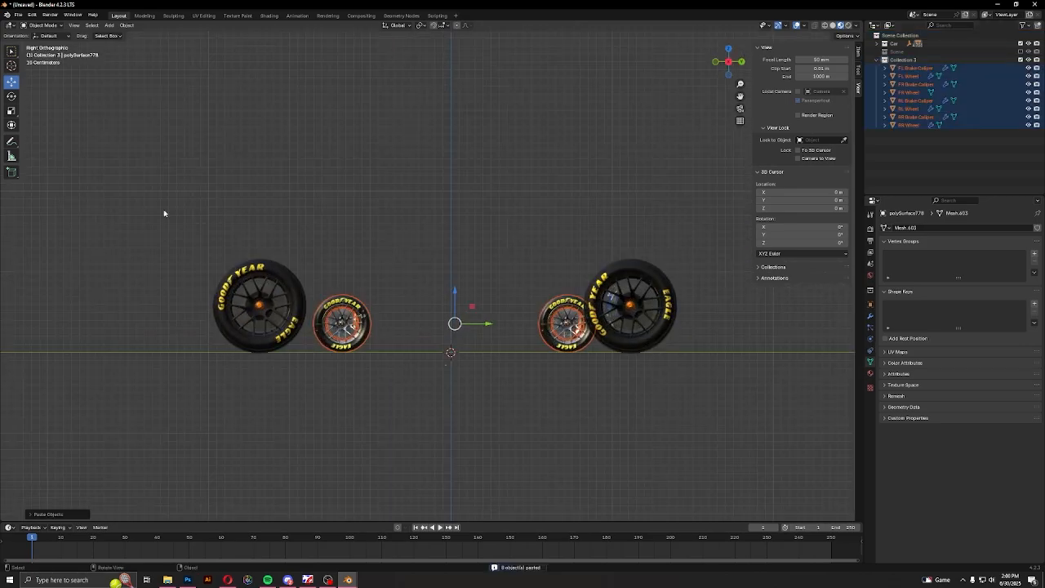
key(s)
click(641, 377)
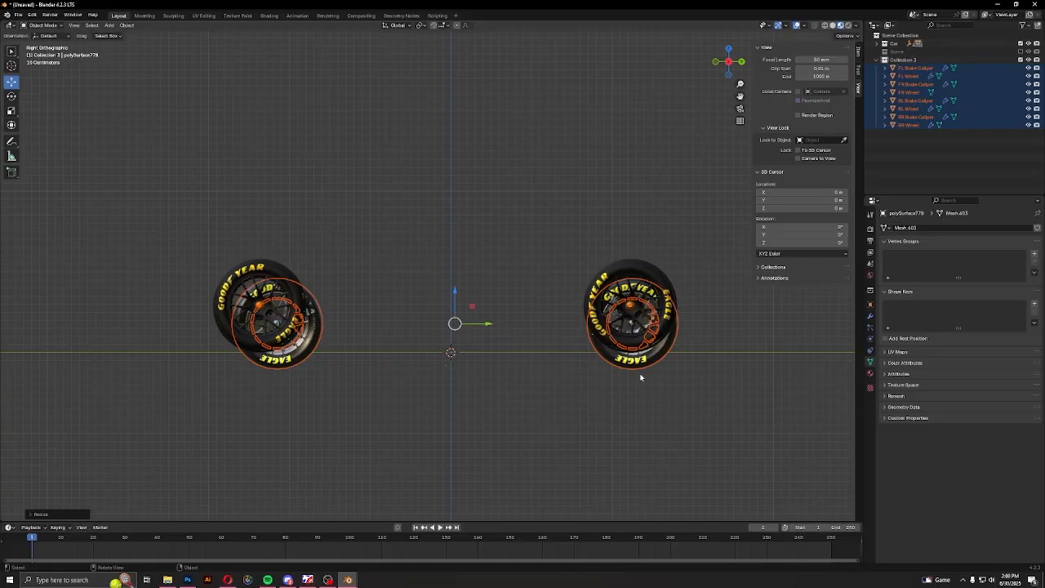
drag(454, 291, 489, 307)
key(s)
click(774, 365)
Move the pasted wheels along the X axis to line up with the outer faces of the Camaro wheels
middle_drag(572, 333, 460, 312)
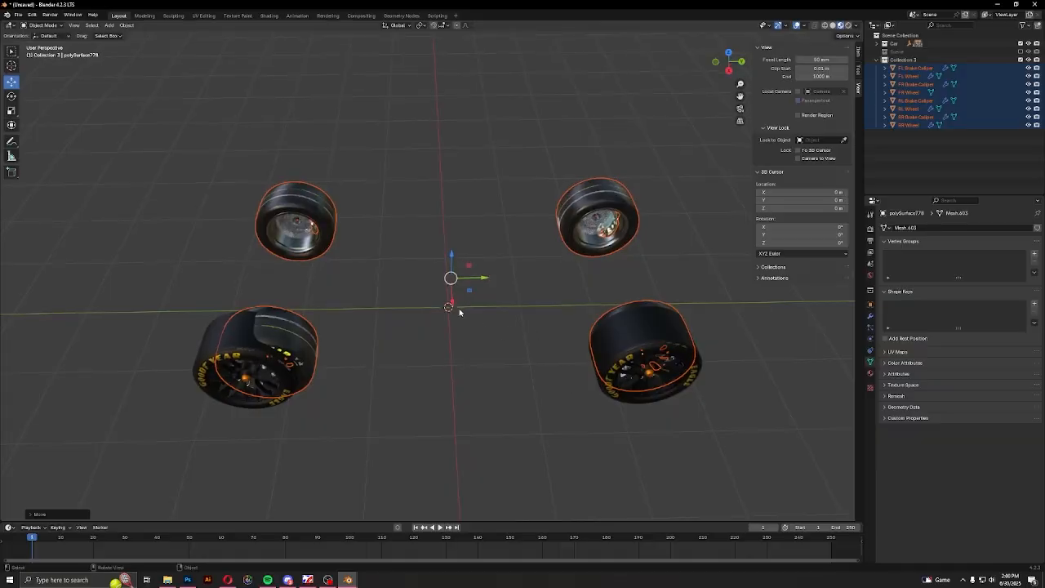
key(g)
key(x)
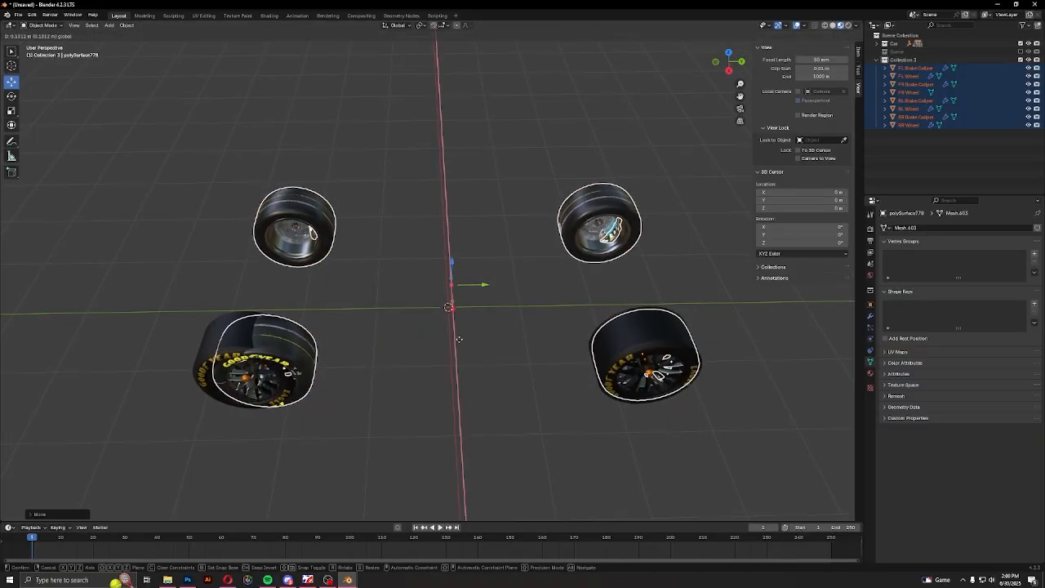
click(460, 346)
Scale the pasted wheels slightly to match the tire outline and shift them along the Y axis onto a Camaro wheel
click(728, 71)
shift+middle_drag(710, 295, 509, 300)
scroll(572, 307, up, 2)
key(s)
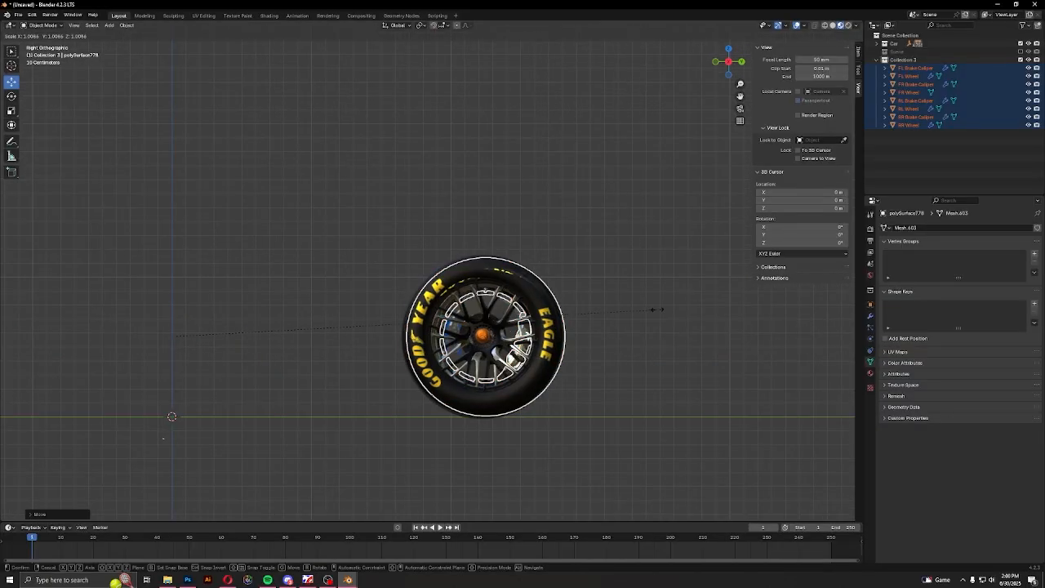
click(667, 308)
scroll(530, 350, down, 1)
key(g)
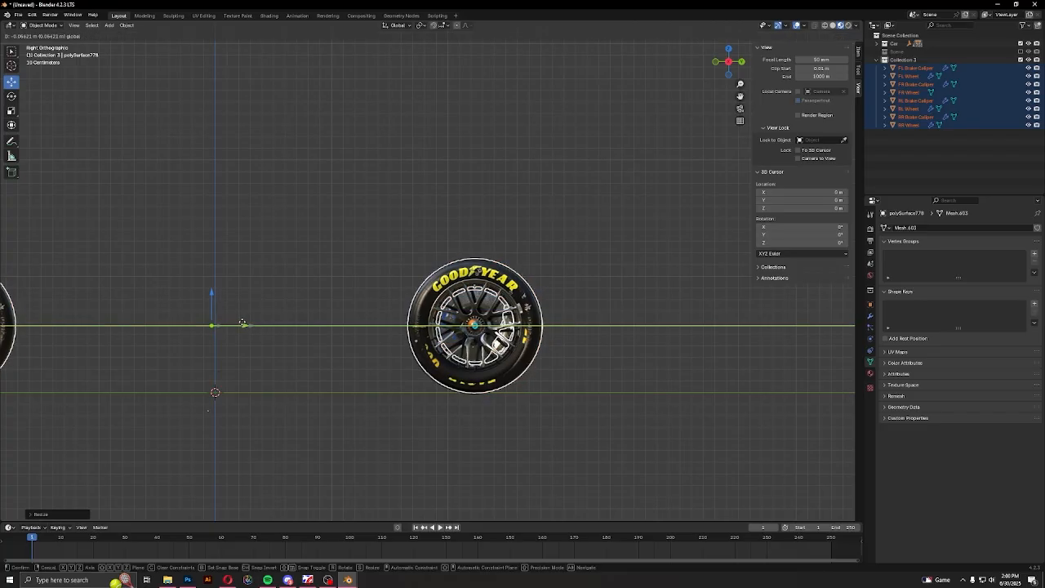
click(365, 337)
Select the pasted RR wheel and examine how the pasted wheels fit over the Camaro wheels from several angles
scroll(348, 343, down, 2)
shift+middle_drag(287, 351, 387, 374)
scroll(493, 341, up, 4)
scroll(490, 341, down, 2)
scroll(538, 379, down, 3)
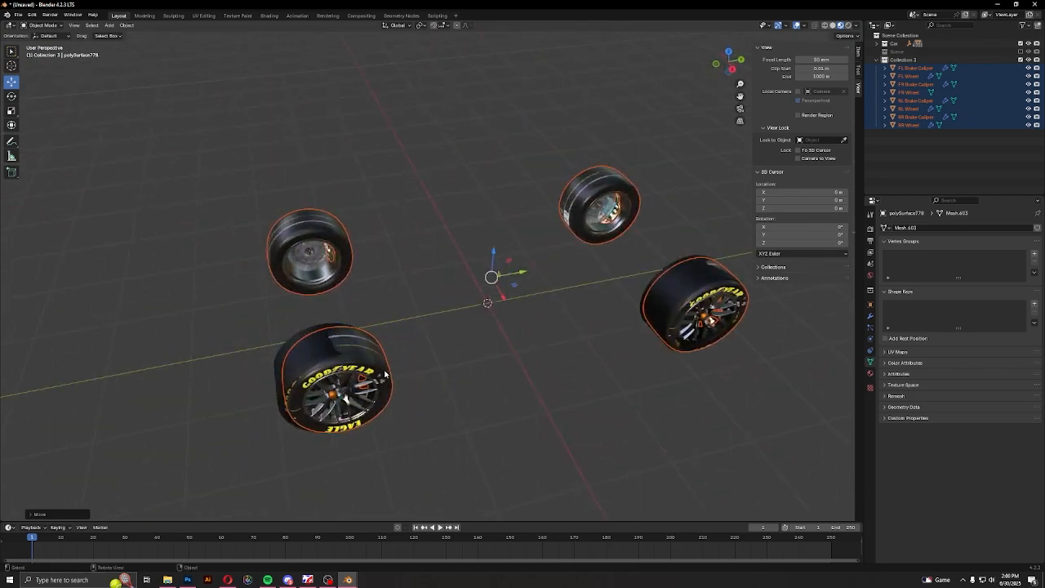
click(387, 373)
scroll(382, 355, up, 5)
scroll(377, 335, up, 1)
scroll(357, 354, down, 4)
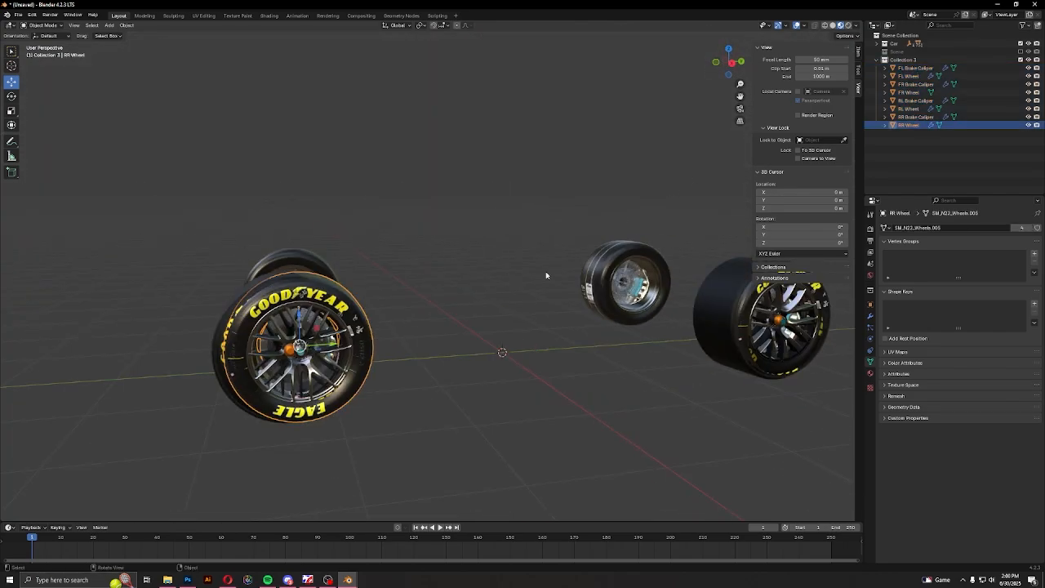
middle_drag(548, 274, 574, 275)
Toggle the pasted wheel collection off and on to compare it with the Camaro wheels, and inspect the RR wheel up close
click(1028, 60)
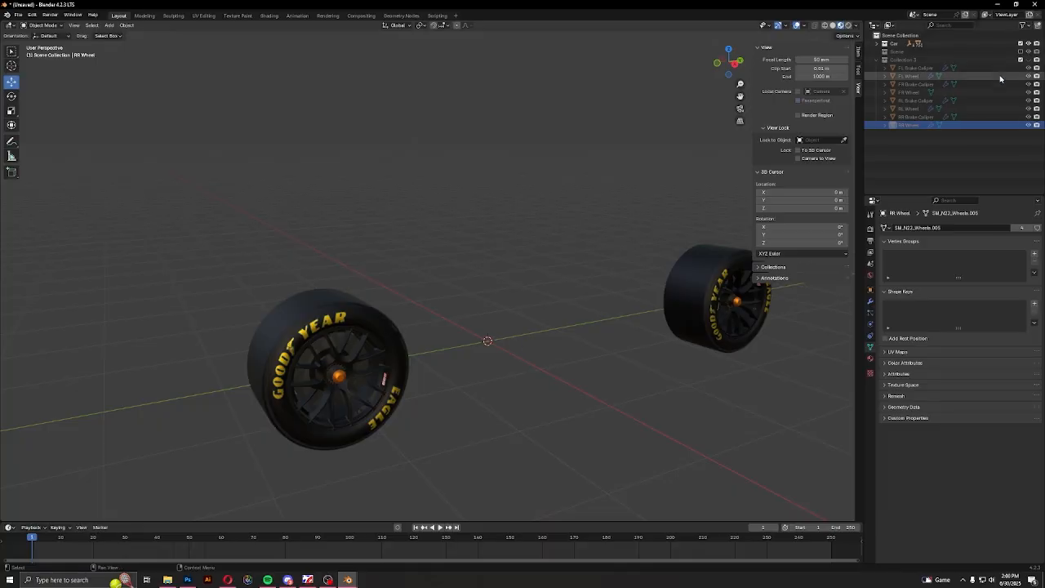
click(1028, 59)
middle_drag(775, 163, 963, 72)
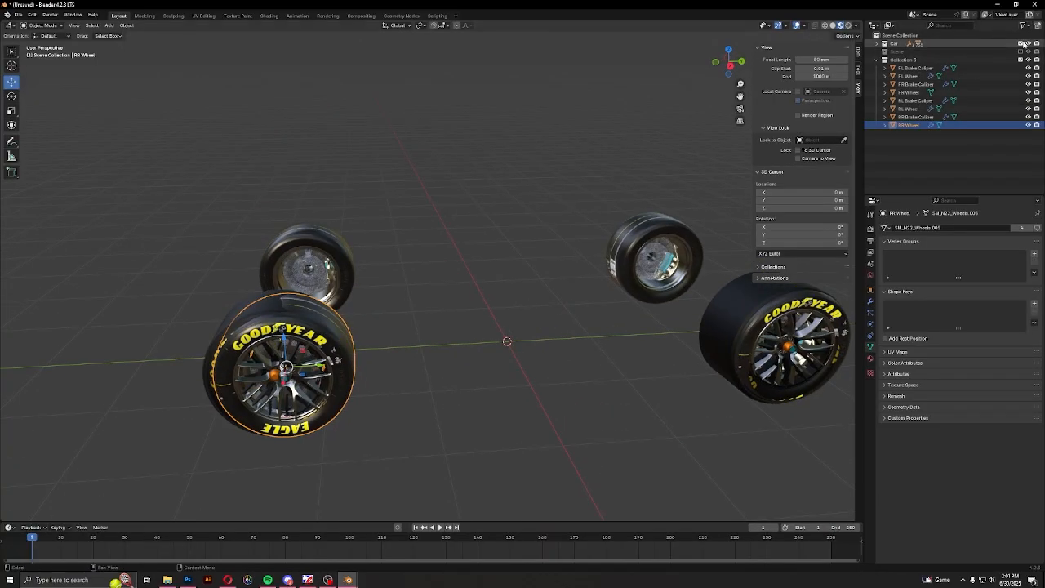
middle_drag(724, 314, 742, 335)
key(KP_Decimal)
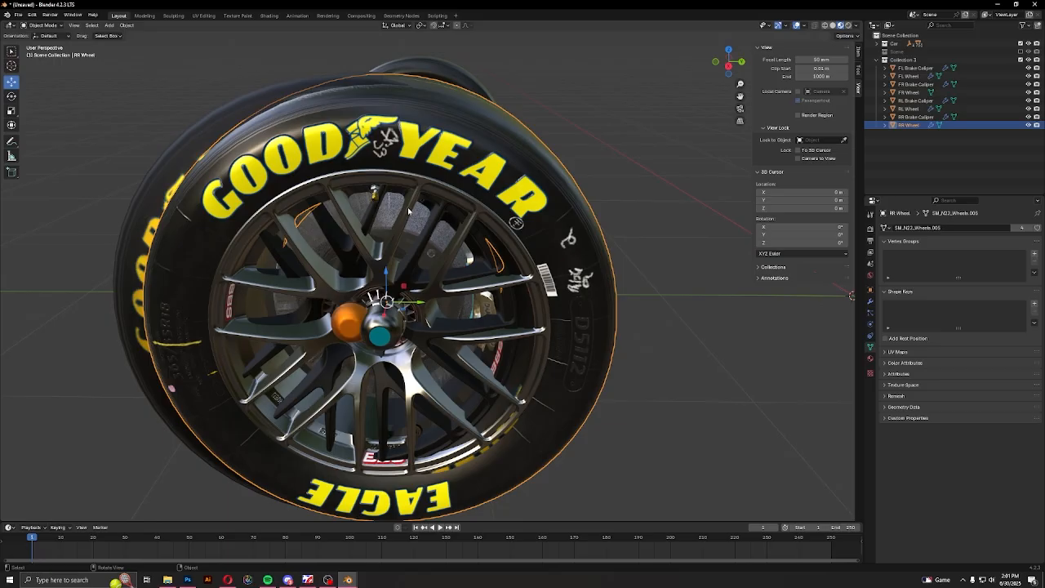
Hide the Car collection and select the RR brake caliper behind the pasted wheel
click(1029, 43)
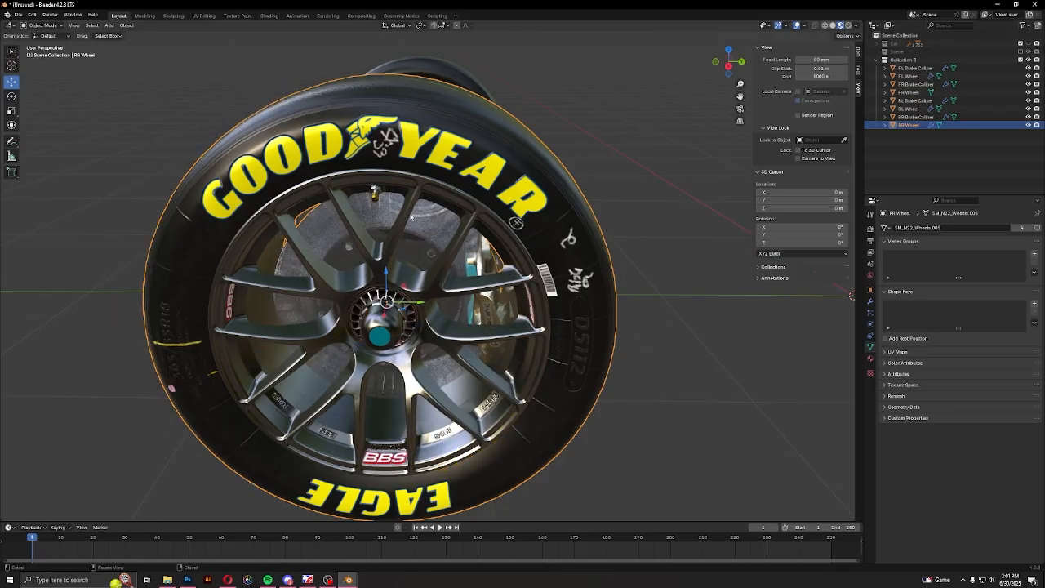
key(h)
key(ctrl+z)
shift+click(488, 322)
middle_drag(488, 322, 359, 302)
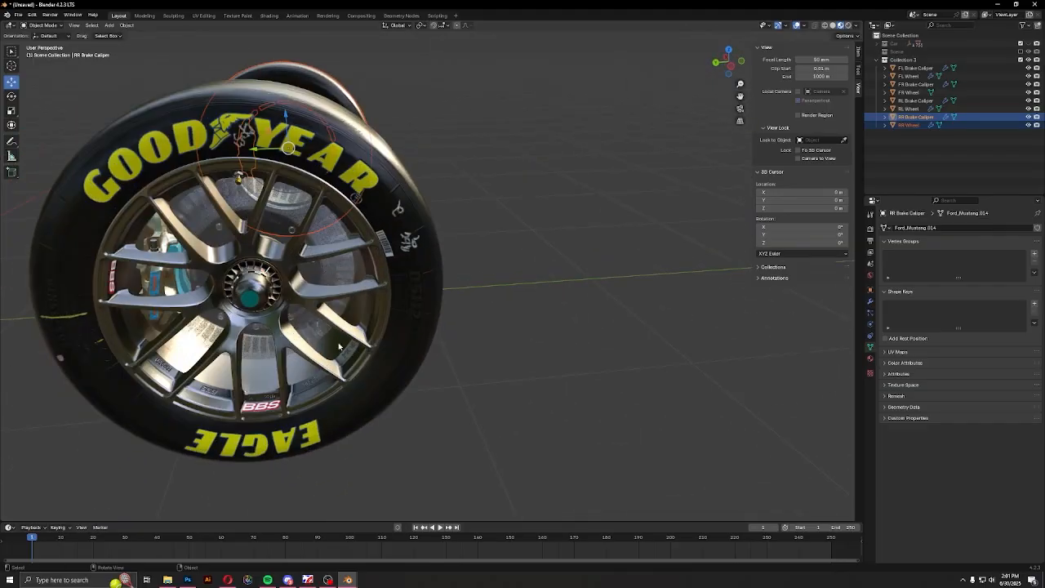
Select both rear pasted wheels with their brake calipers and nudge them slightly along the Y axis in the right side view
shift+click(341, 267)
shift+click(161, 274)
key(KP_Decimal)
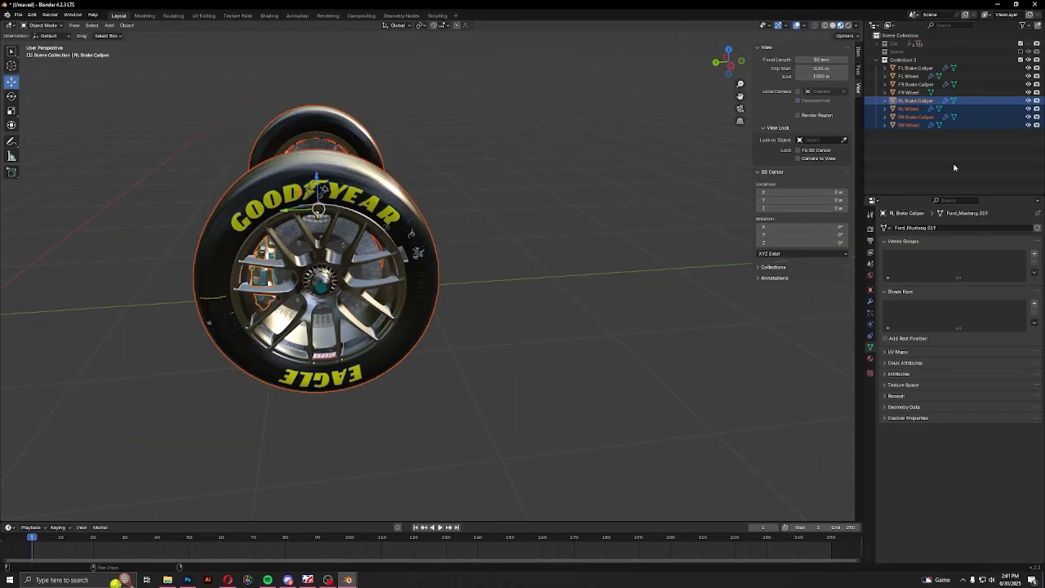
middle_drag(368, 141, 633, 159)
scroll(633, 159, down, 4)
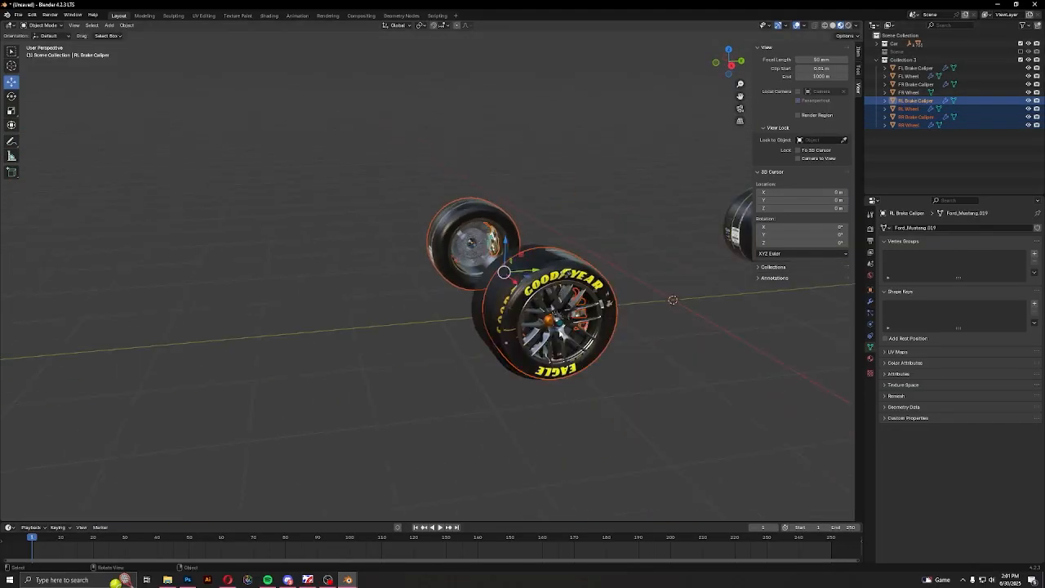
click(732, 65)
drag(559, 245, 550, 245)
click(606, 294)
shift+middle_drag(605, 328, 354, 335)
shift+middle_drag(776, 324, 354, 334)
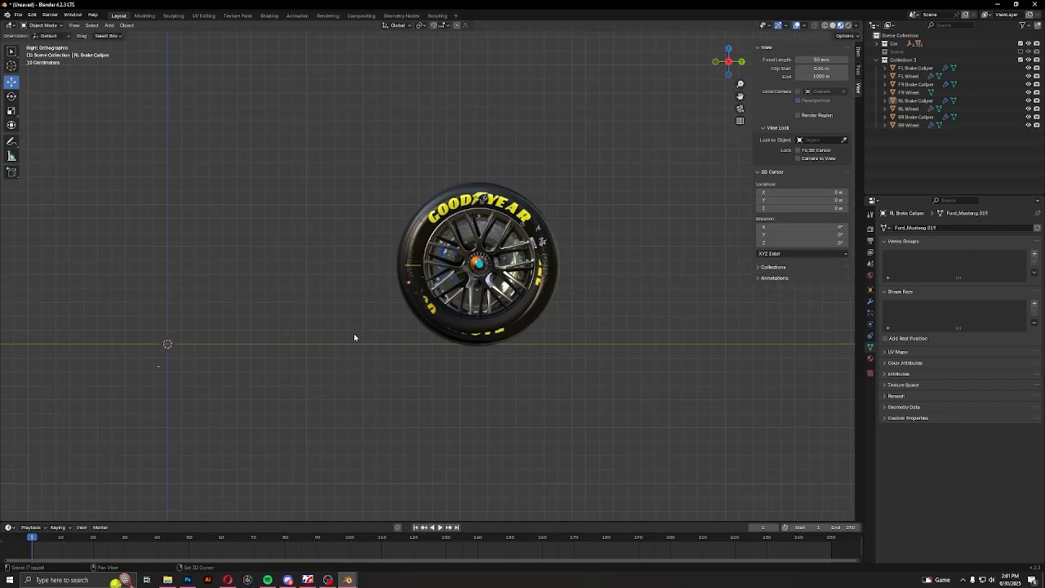
Select the FR wheel and FR brake caliper and nudge them slightly along the Y axis in the right side view
scroll(354, 334, up, 2)
middle_drag(488, 282, 592, 301)
click(371, 281)
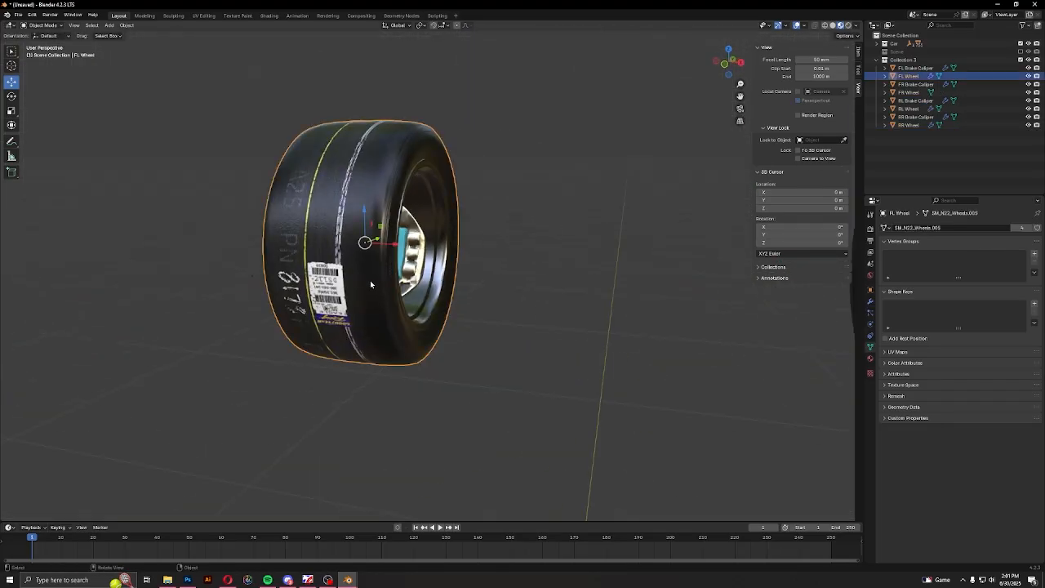
middle_drag(370, 280, 400, 284)
shift+middle_drag(572, 336, 306, 336)
middle_drag(424, 273, 455, 271)
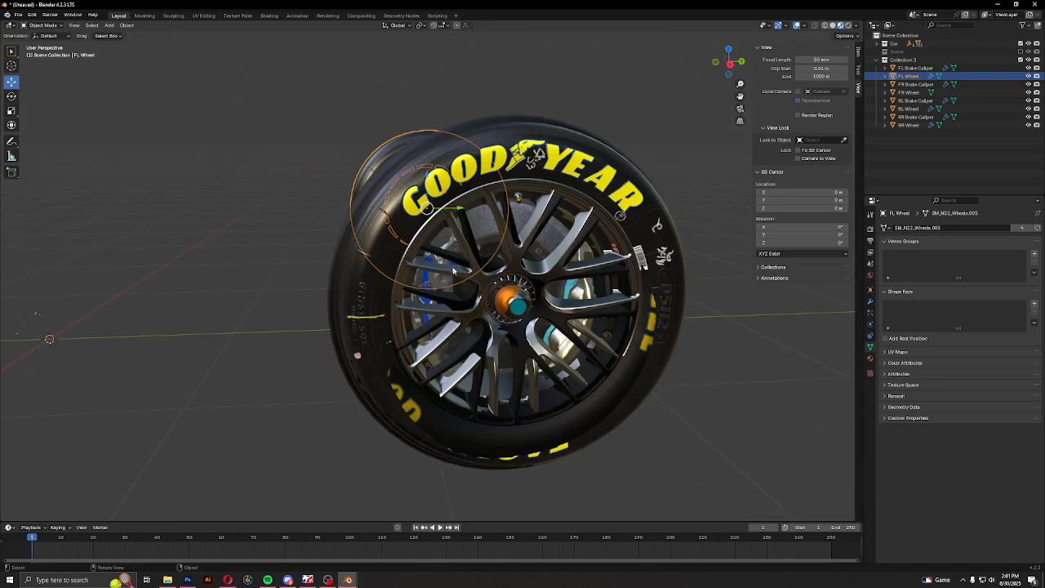
click(593, 299)
middle_drag(593, 299, 486, 300)
shift+click(441, 310)
click(728, 66)
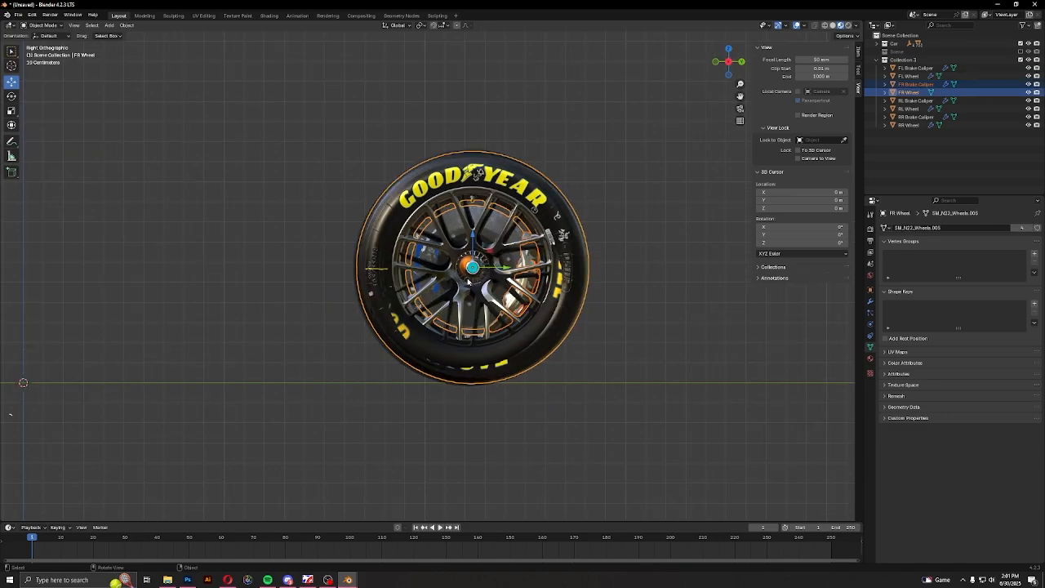
drag(507, 267, 503, 267)
Shift the selected FR wheel and brake caliper slightly inward along the X axis
middle_drag(592, 290, 454, 316)
scroll(523, 332, down, 4)
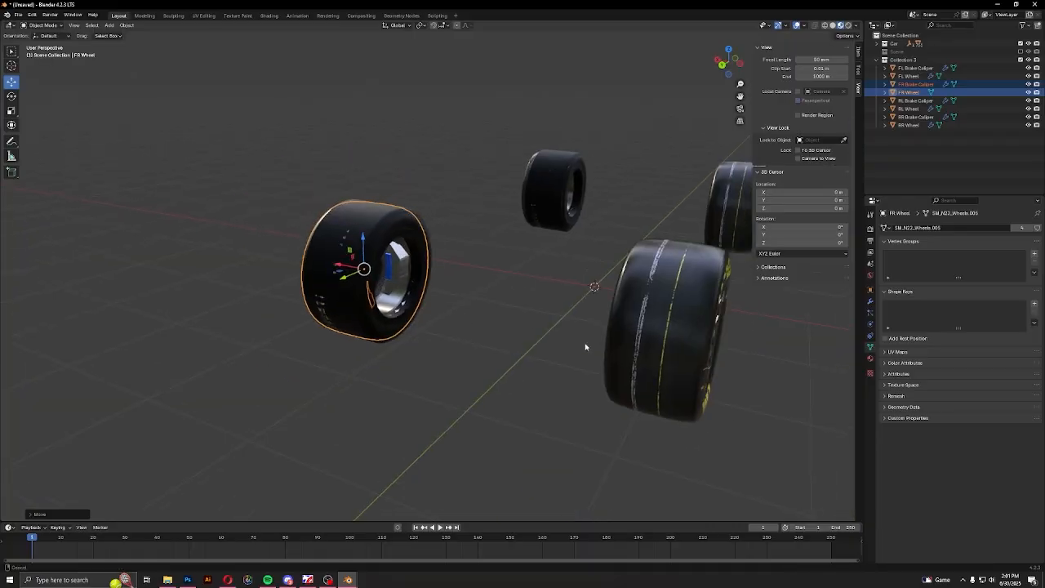
shift+middle_drag(585, 348, 536, 341)
middle_drag(537, 341, 572, 368)
drag(279, 304, 286, 303)
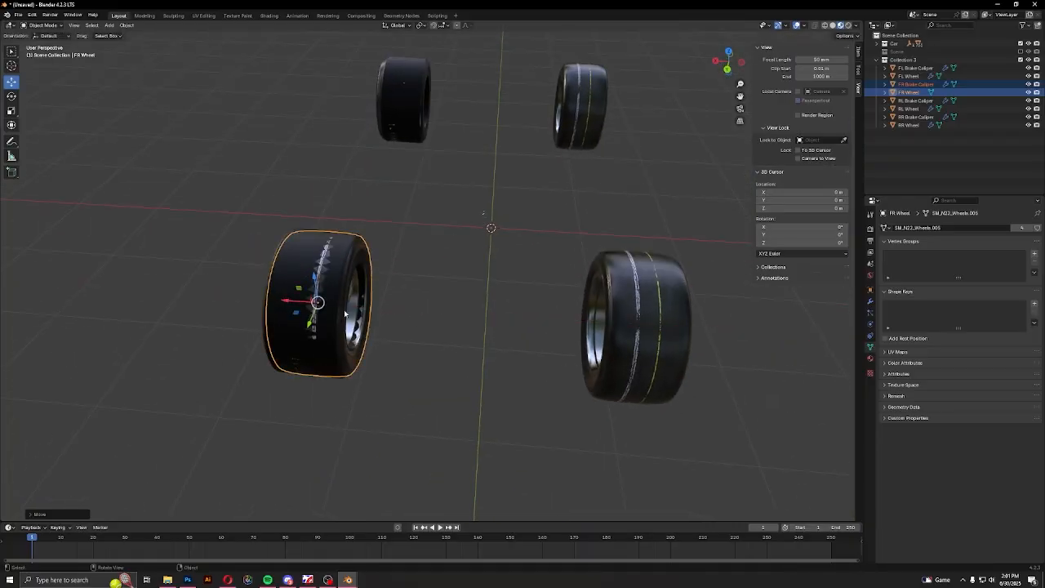
middle_drag(539, 328, 509, 316)
Hide the pasted wheel collection, delete all of the original Camaro wheel objects, and unhide the car body
scroll(509, 316, down, 2)
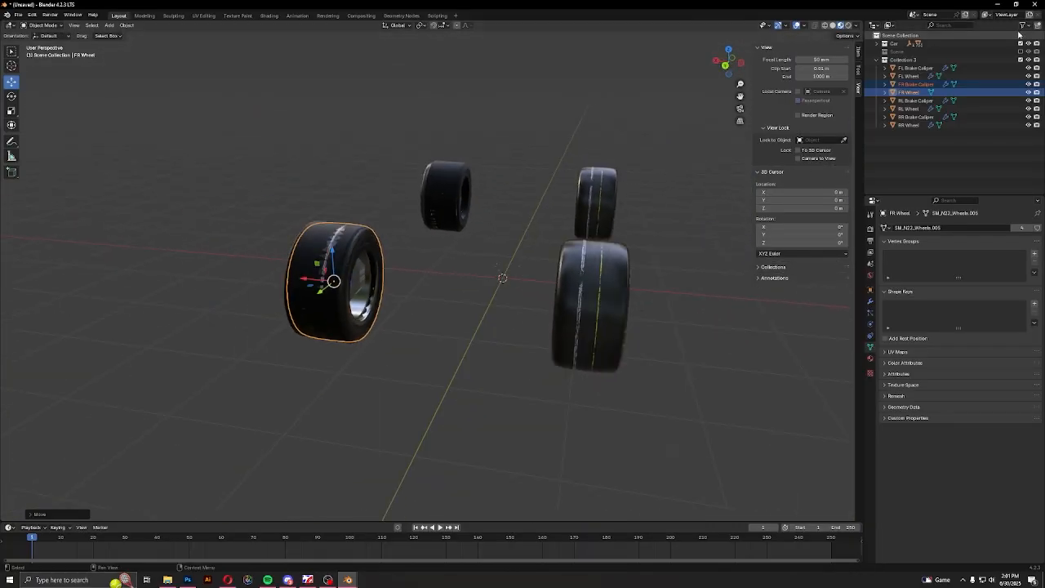
click(678, 316)
middle_drag(679, 316, 490, 286)
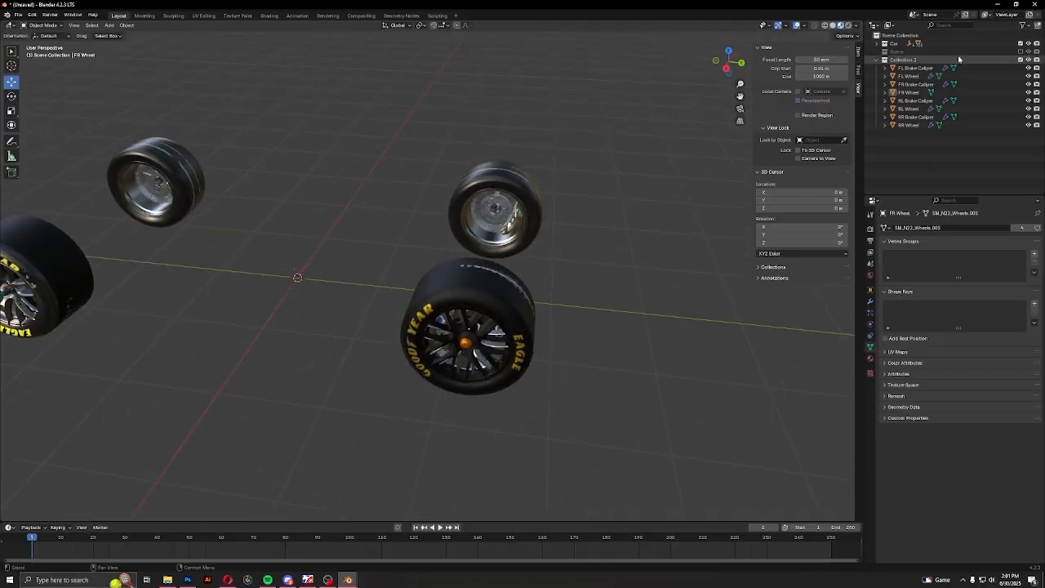
click(1029, 59)
scroll(532, 314, down, 3)
key(a)
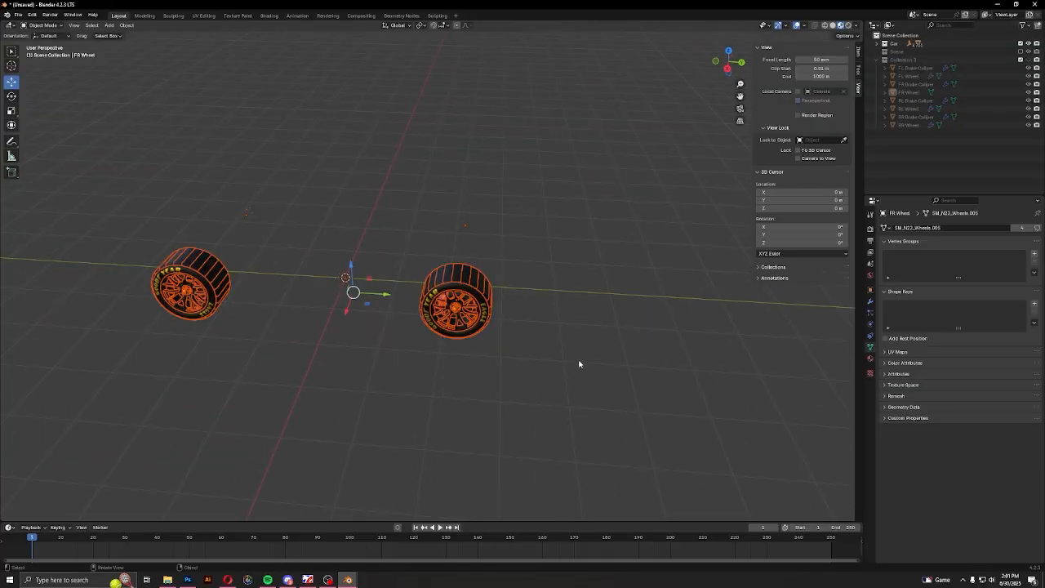
key(Delete)
key(alt+h)
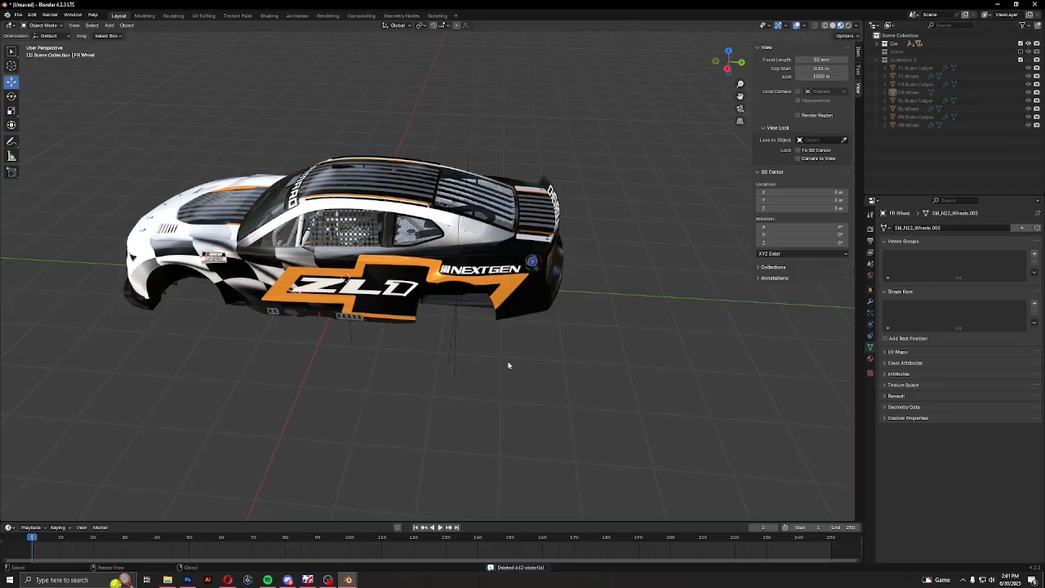
Show the pasted wheel collection again, select all its objects, and rotate them slightly around the global Z axis
middle_drag(610, 336, 544, 350)
scroll(544, 350, up, 2)
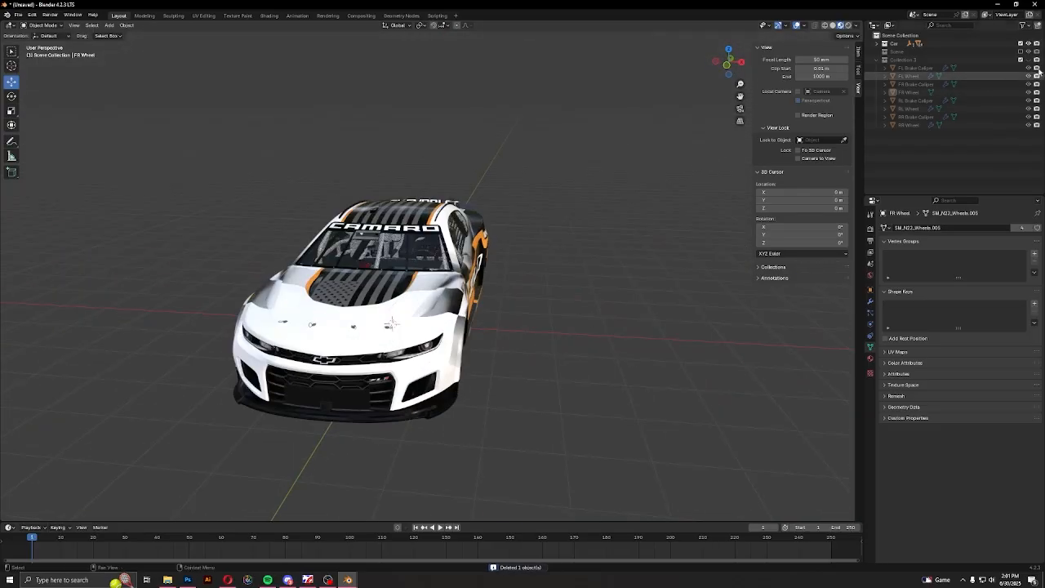
middle_drag(645, 306, 233, 313)
scroll(482, 285, up, 4)
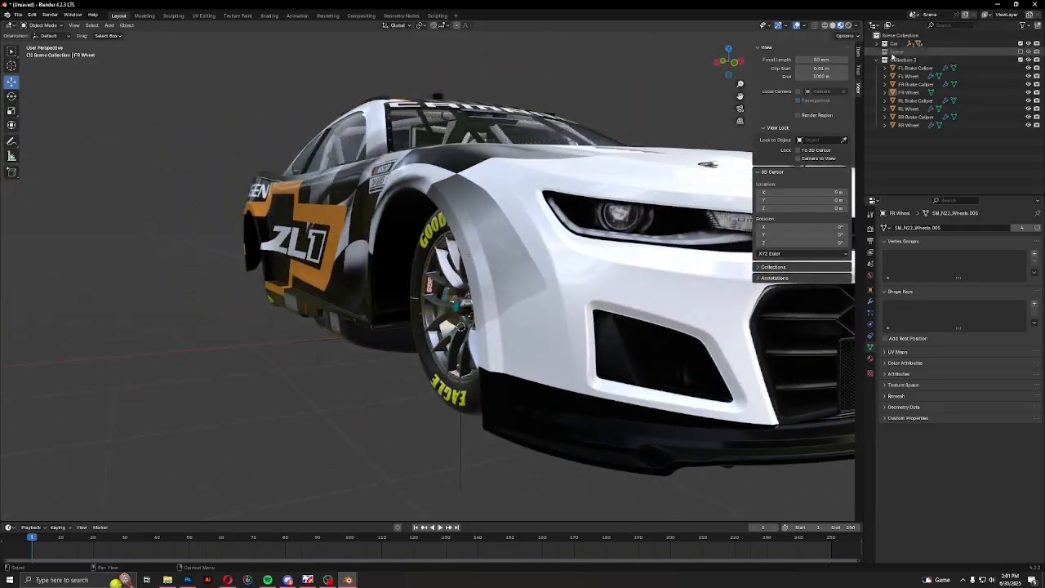
right_click(898, 60)
click(823, 123)
middle_drag(408, 265, 474, 272)
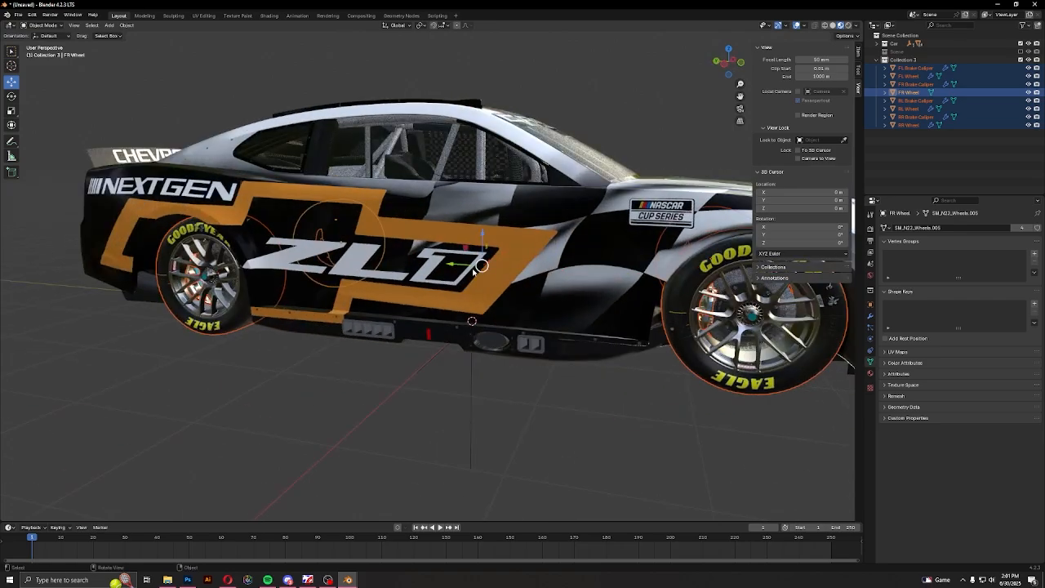
key(r)
key(z)
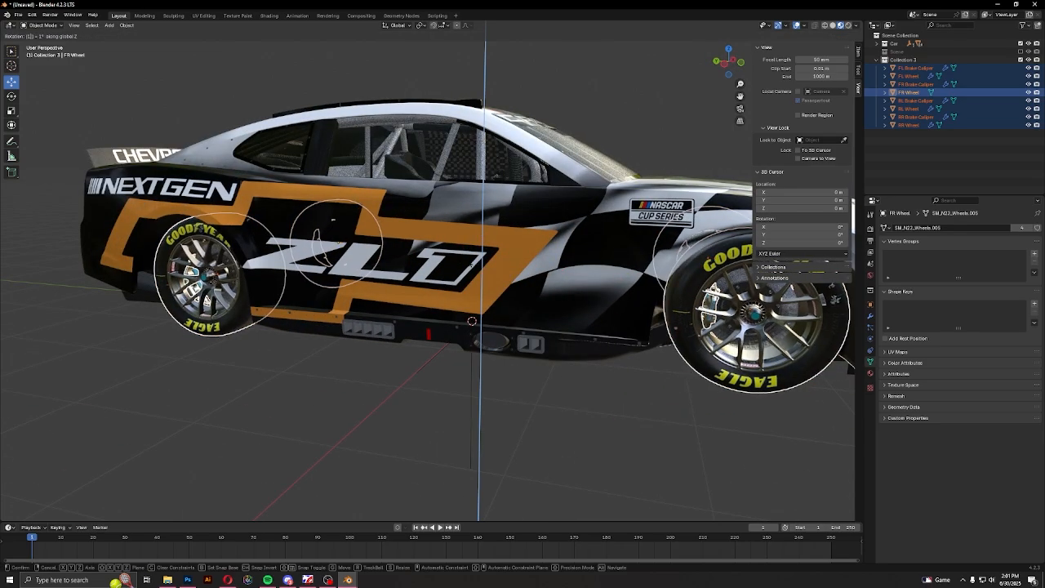
click(591, 312)
middle_drag(591, 313, 494, 313)
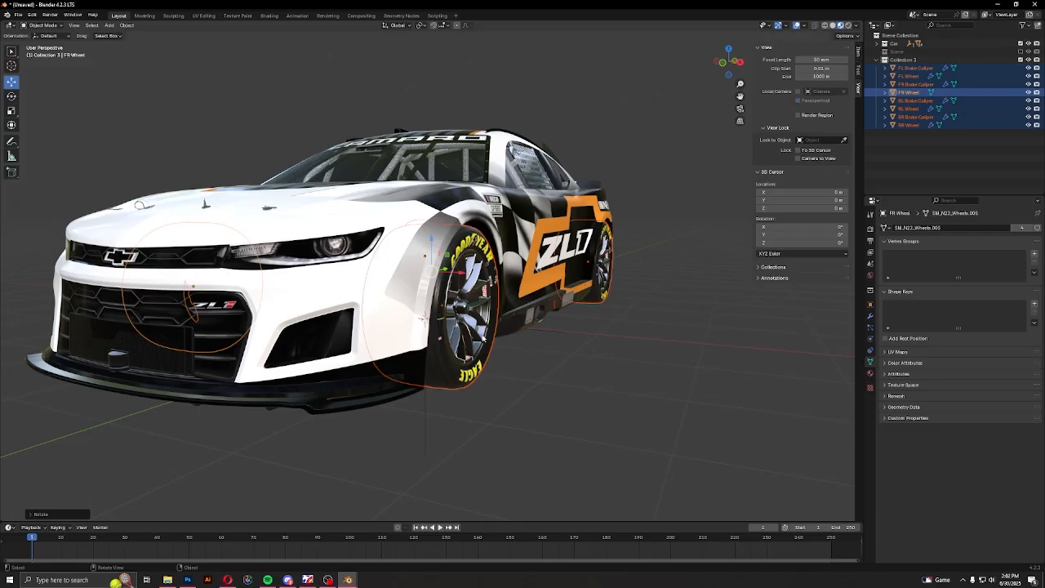
Select the RR and FR wheels with their brake calipers and move them outward along the X axis to fill the wheel arches
middle_drag(485, 338, 234, 345)
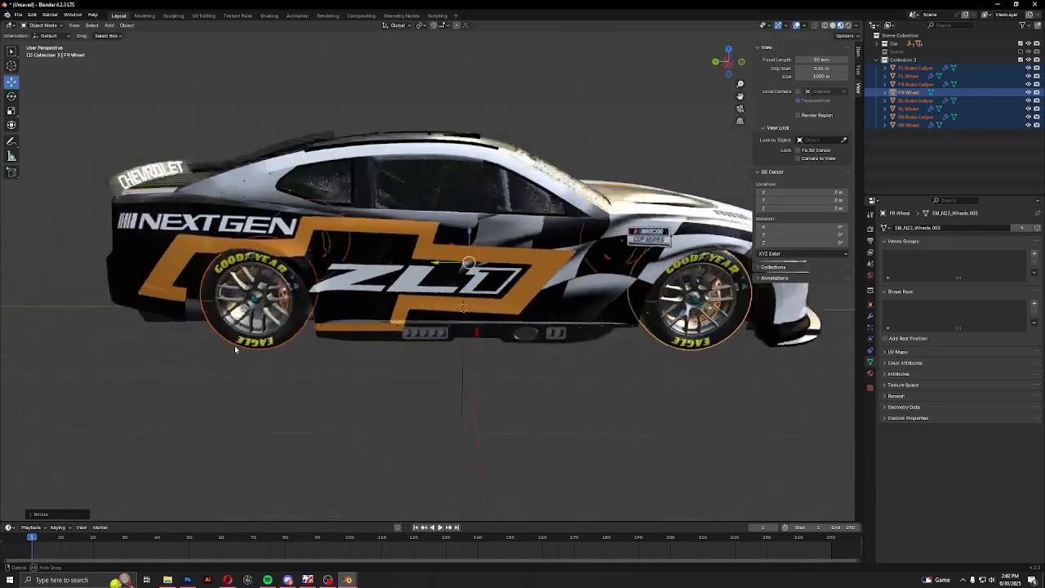
scroll(234, 346, up, 6)
click(309, 306)
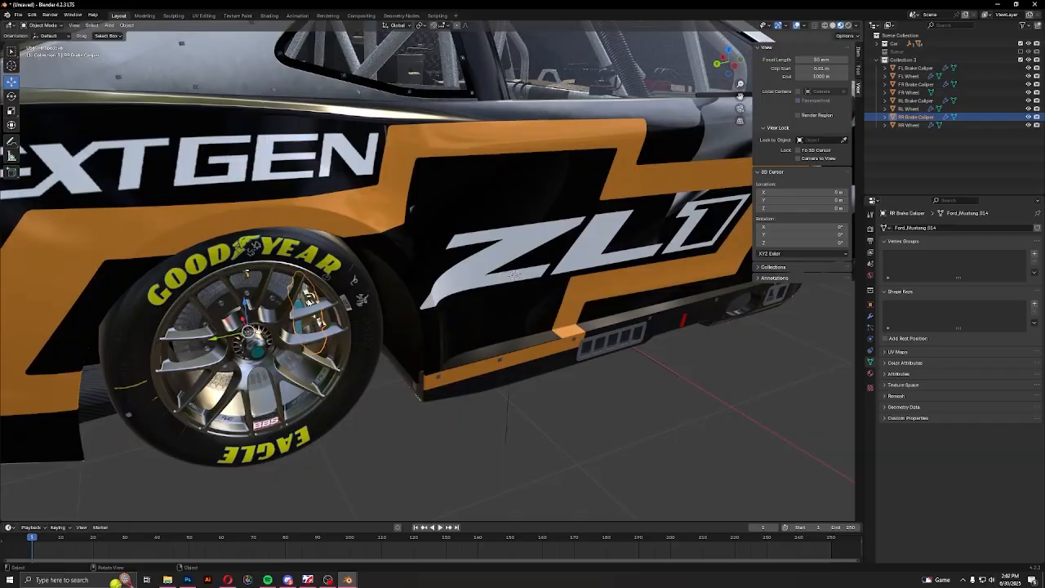
shift+click(298, 317)
middle_drag(300, 317, 225, 302)
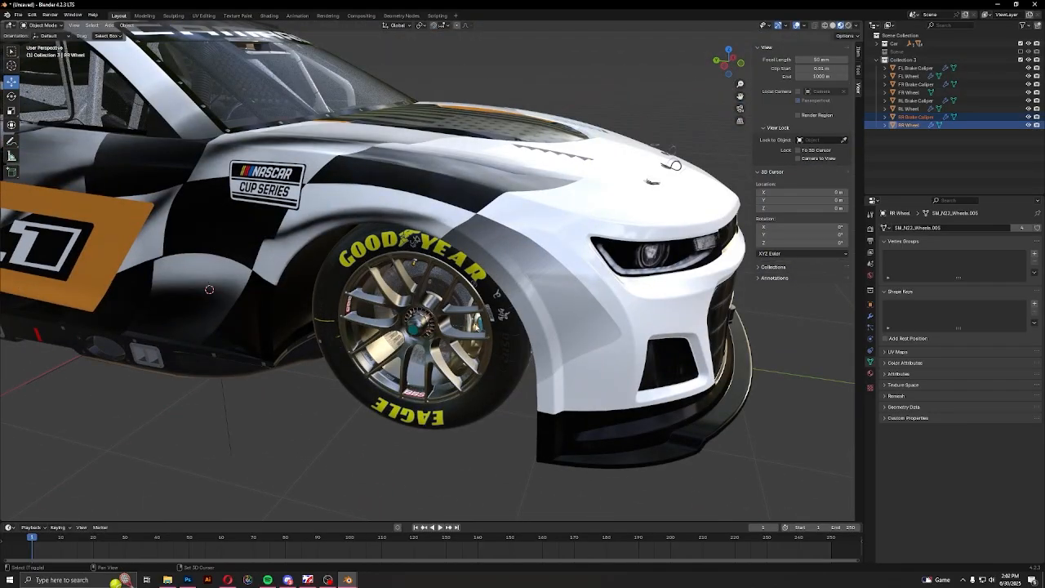
shift+click(478, 327)
shift+click(468, 338)
middle_drag(469, 338, 499, 333)
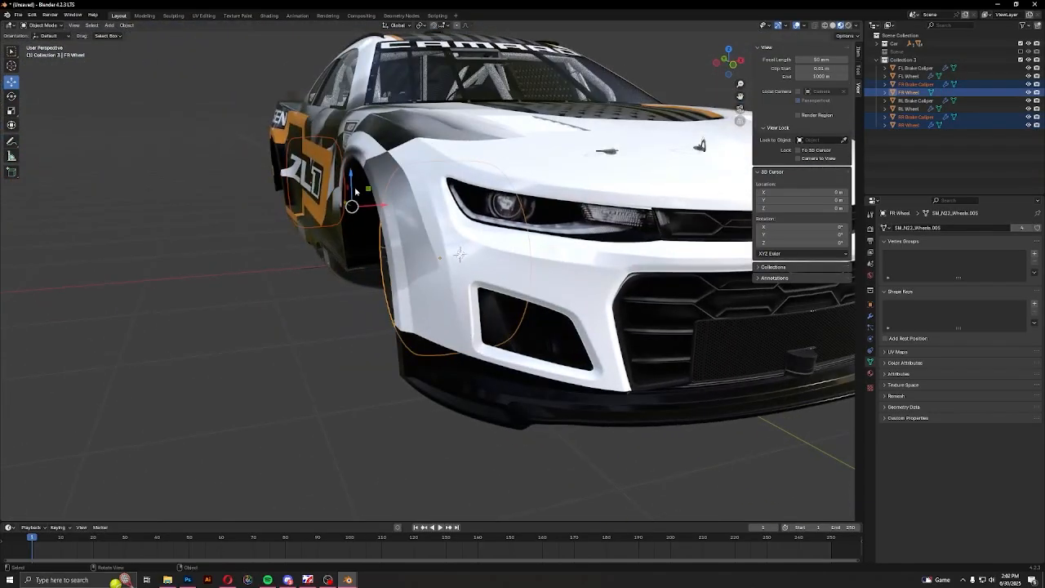
key(g)
key(x)
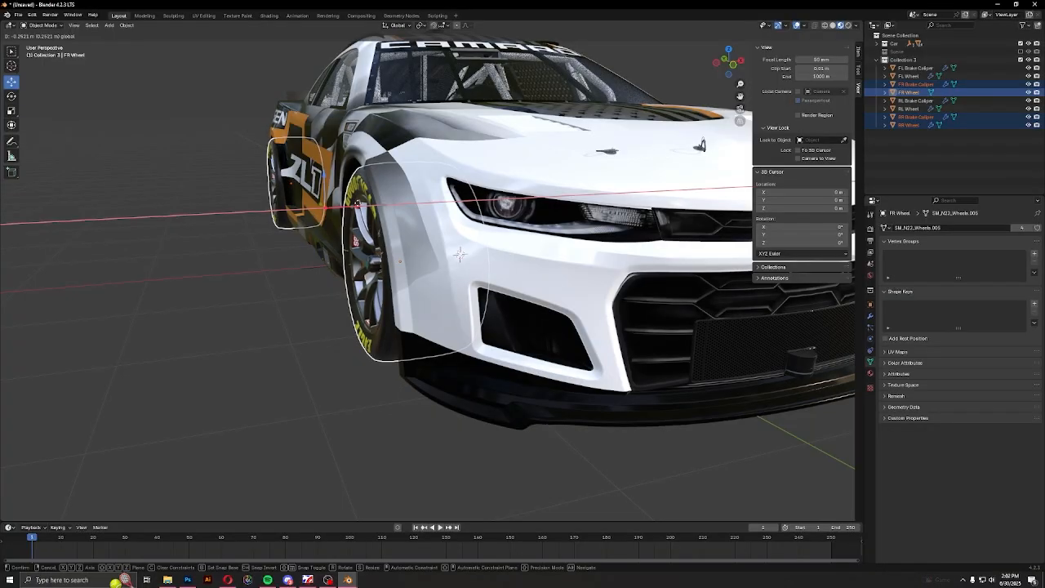
click(460, 254)
middle_drag(460, 255, 507, 236)
Select the RR wheel and RR brake caliper and fine-tune their position along the X axis in the rear arch
click(362, 294)
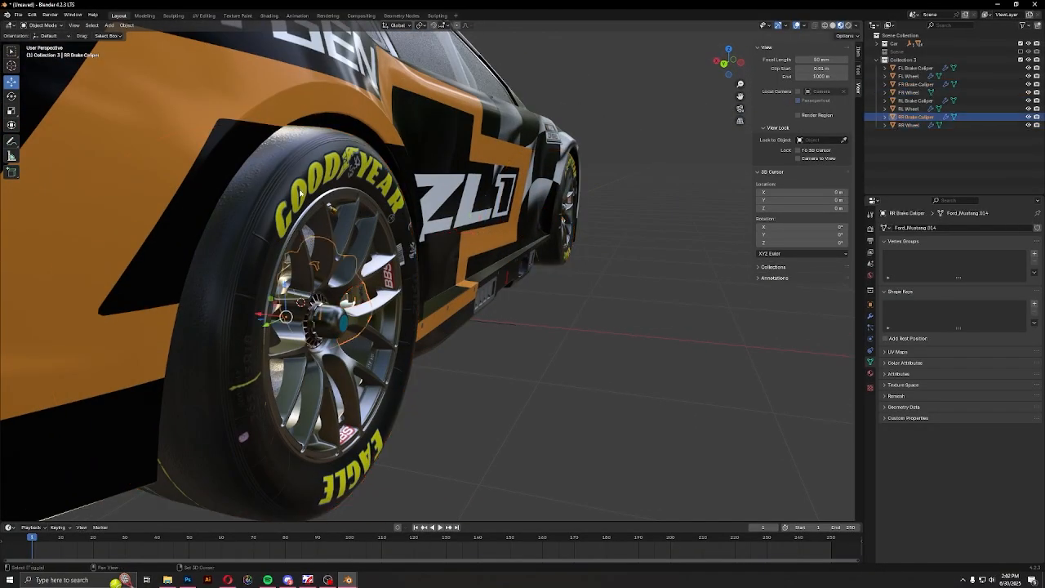
shift+click(316, 214)
middle_drag(317, 214, 344, 214)
drag(379, 324, 360, 318)
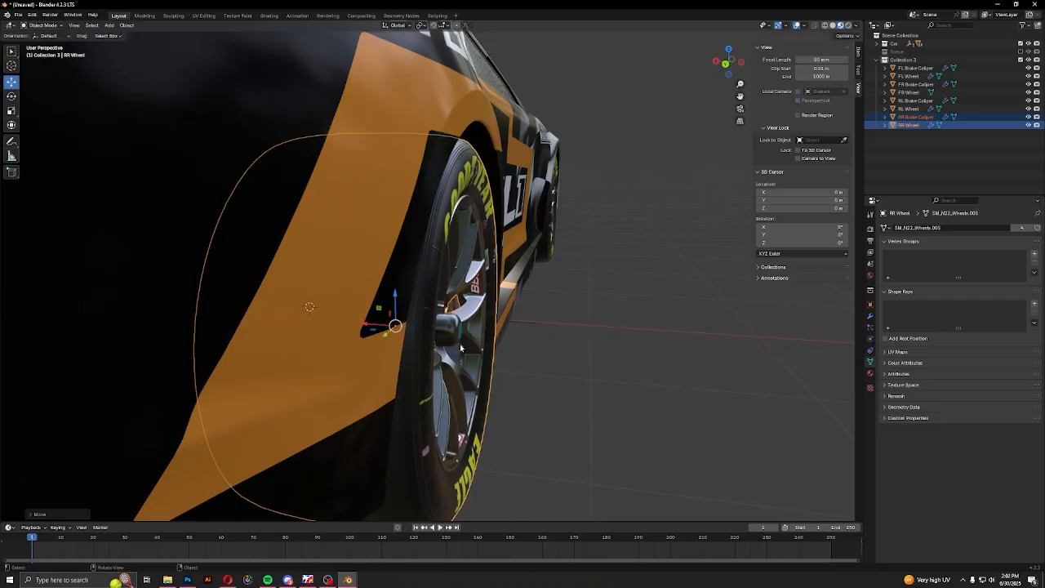
click(613, 342)
scroll(625, 343, down, 8)
Select all objects in the Car collection and lower the body about 0.06 m along the Z axis over the wheels
middle_drag(625, 343, 383, 341)
click(907, 62)
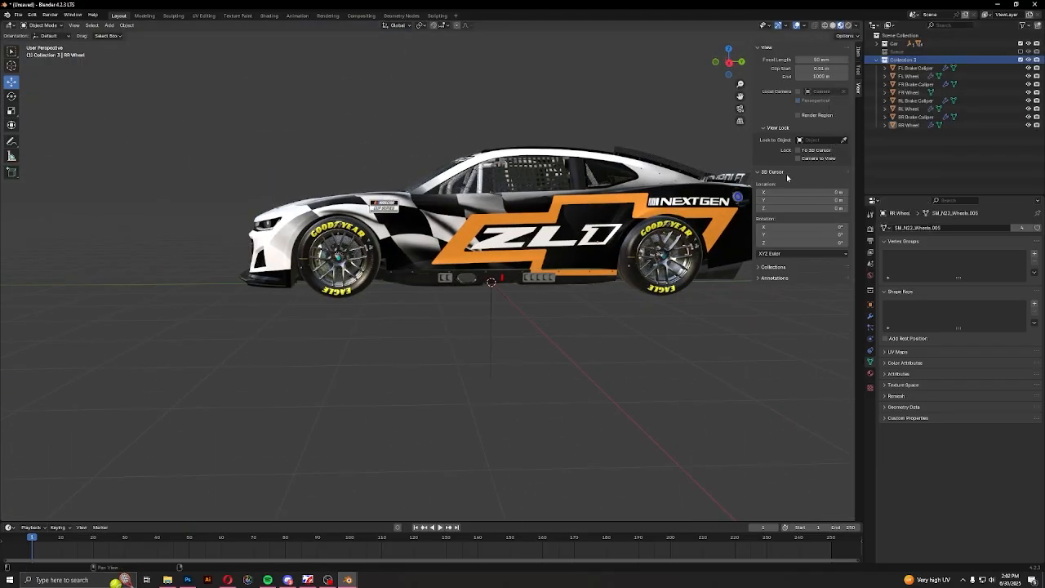
right_click(923, 63)
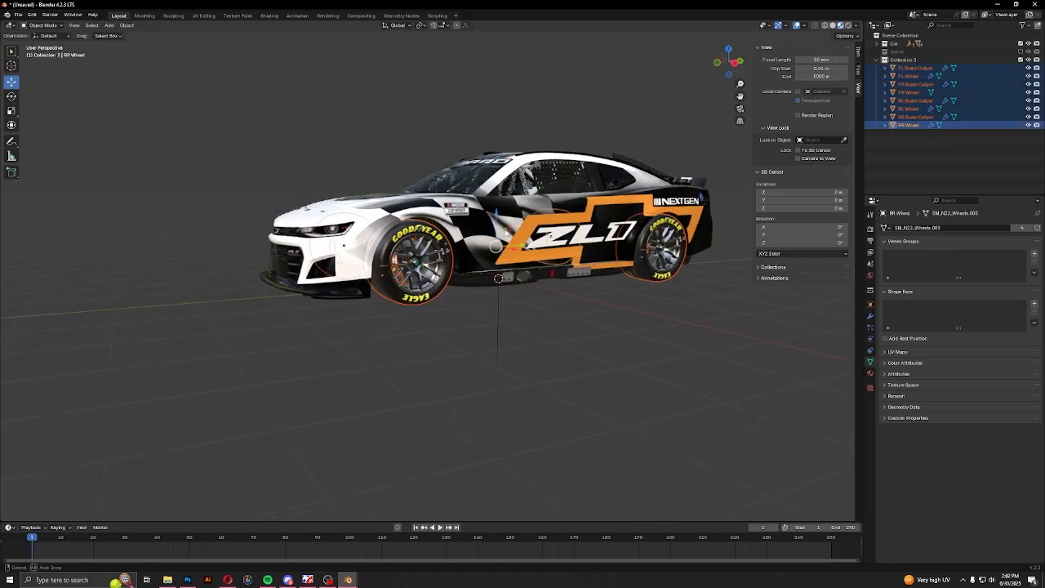
right_click(923, 63)
click(855, 94)
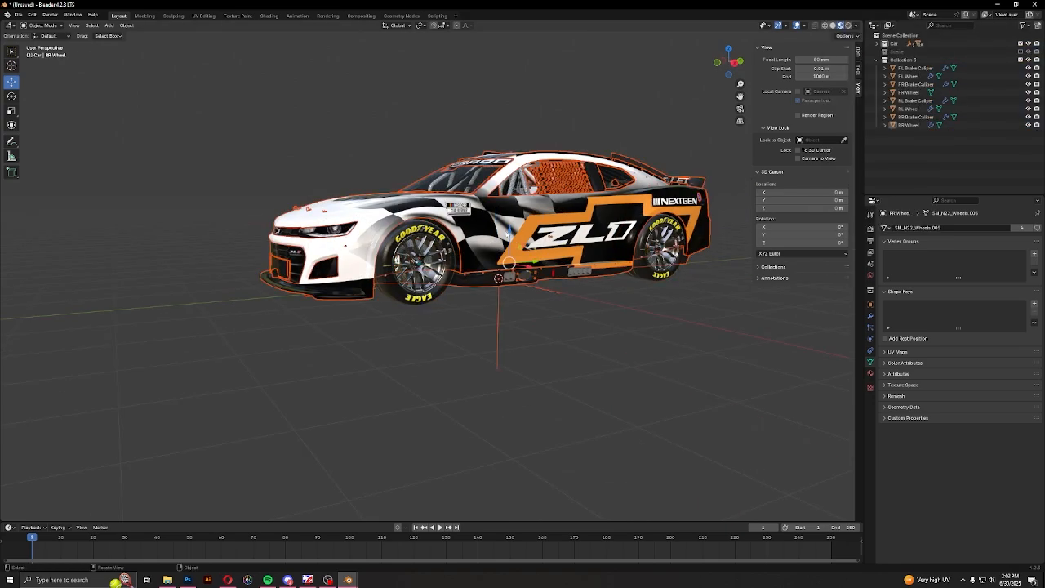
key(g)
key(z)
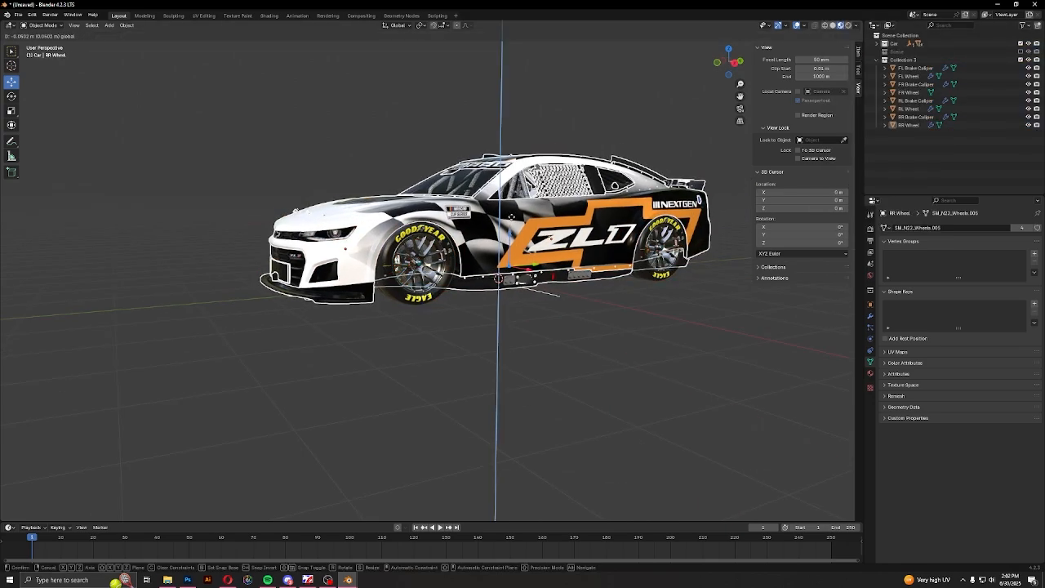
click(512, 217)
click(592, 316)
middle_drag(593, 317, 626, 315)
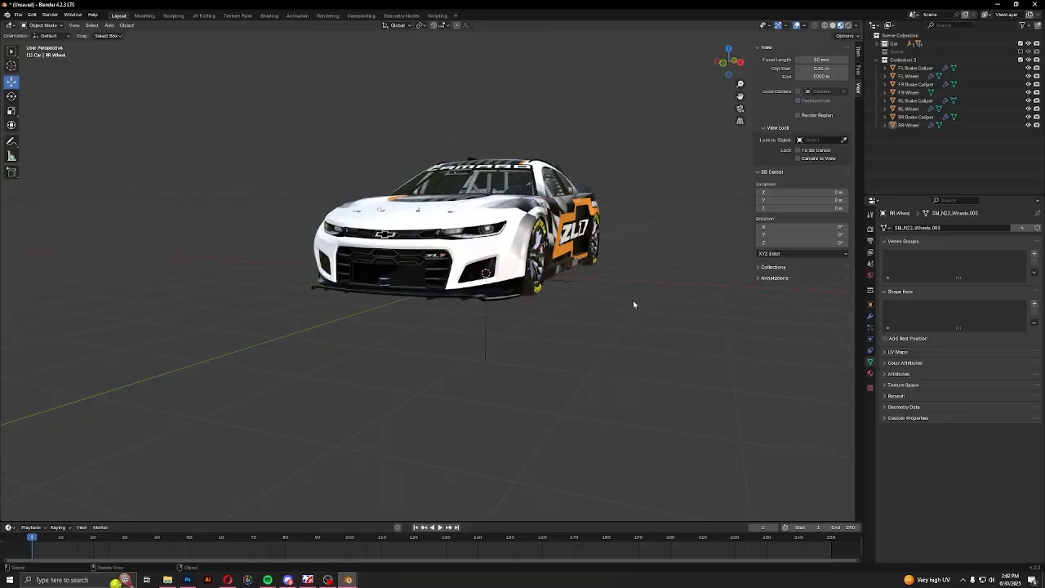
scroll(632, 304, up, 3)
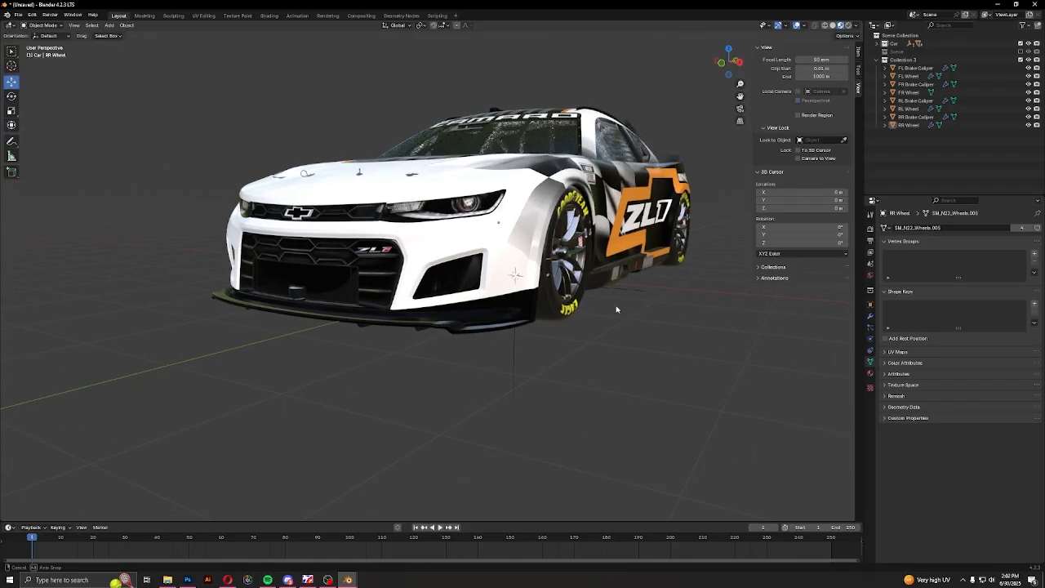
Re-enable the Scene collection and preview the car through the camera in Rendered shading
click(1021, 52)
click(877, 101)
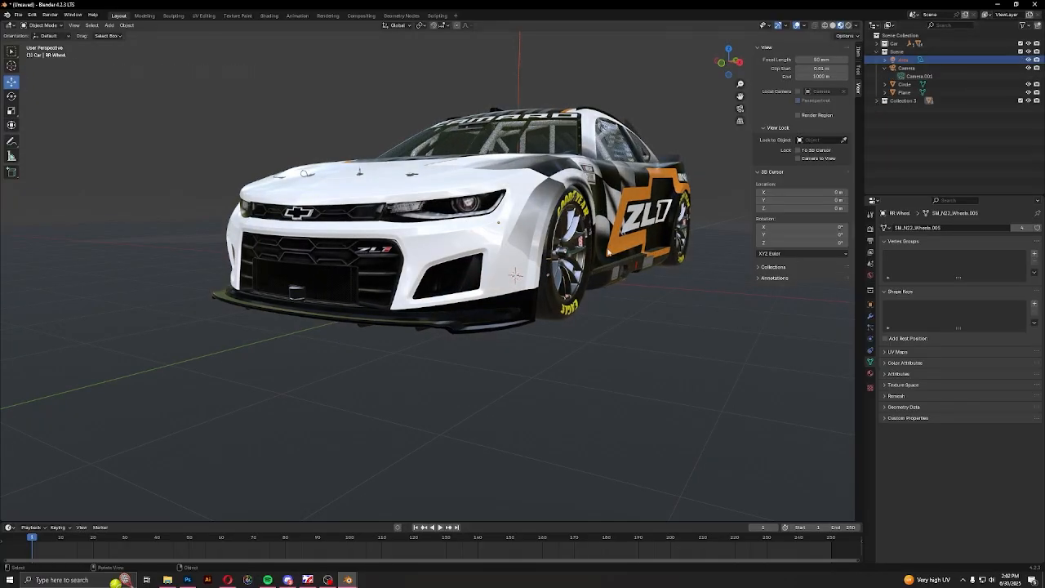
key(KP_0)
click(848, 26)
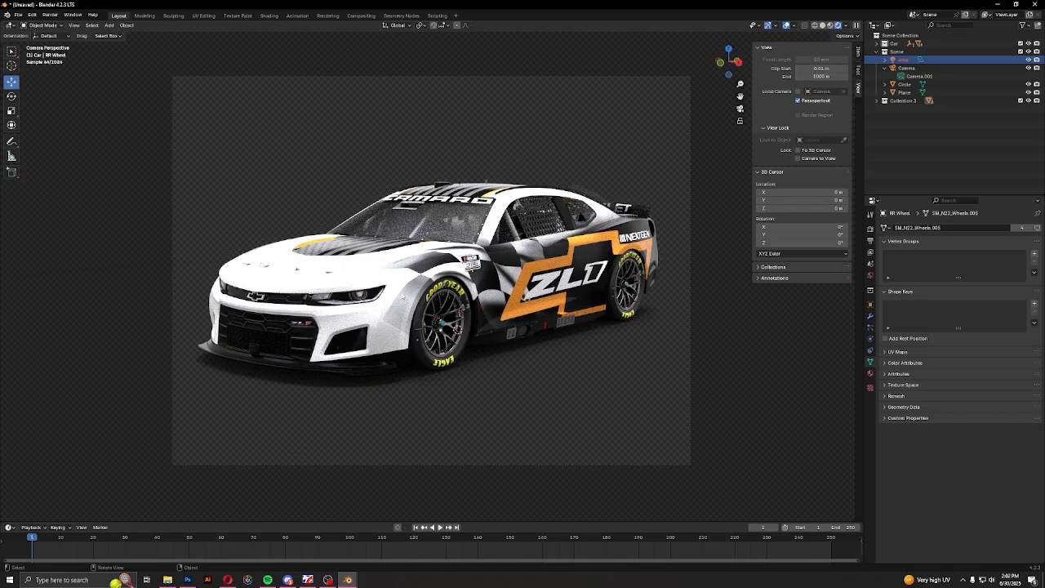
Return to Material Preview shading, clear the selection, and render the camera image
click(831, 26)
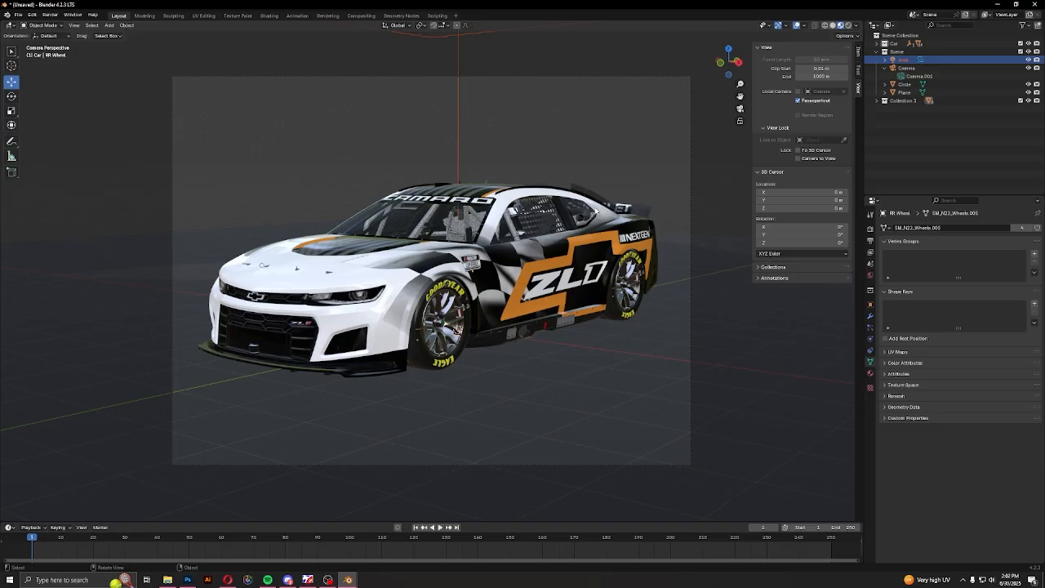
click(907, 156)
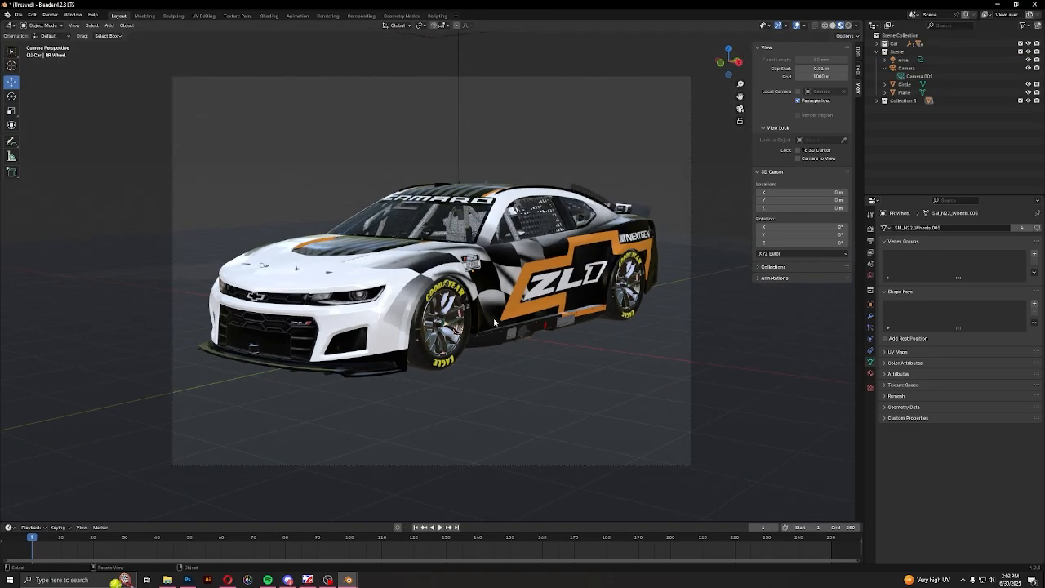
key(F12)
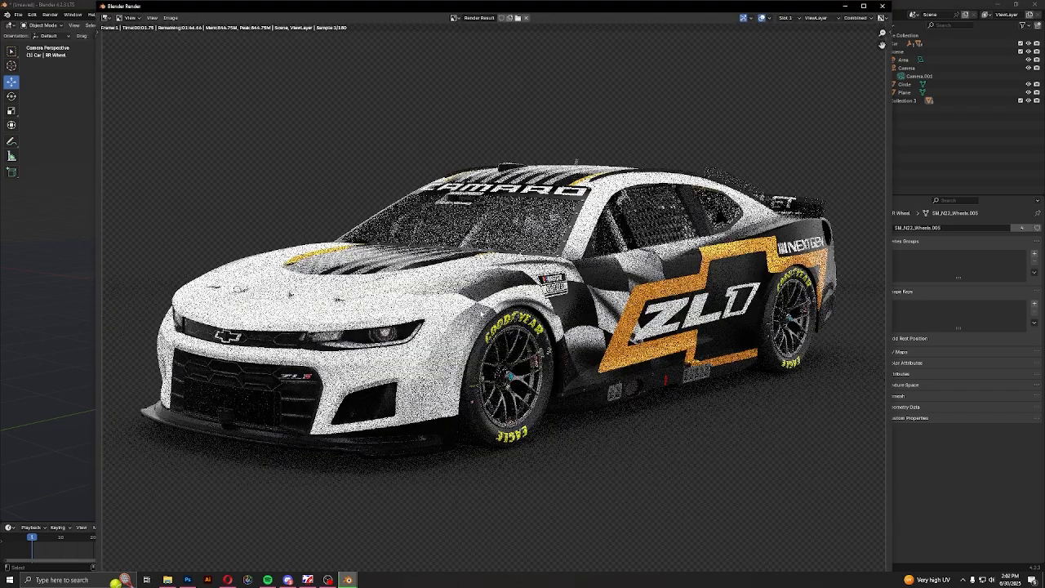
Inspect the rendered car up close and close the render window
scroll(493, 298, down, 2)
scroll(493, 297, up, 1)
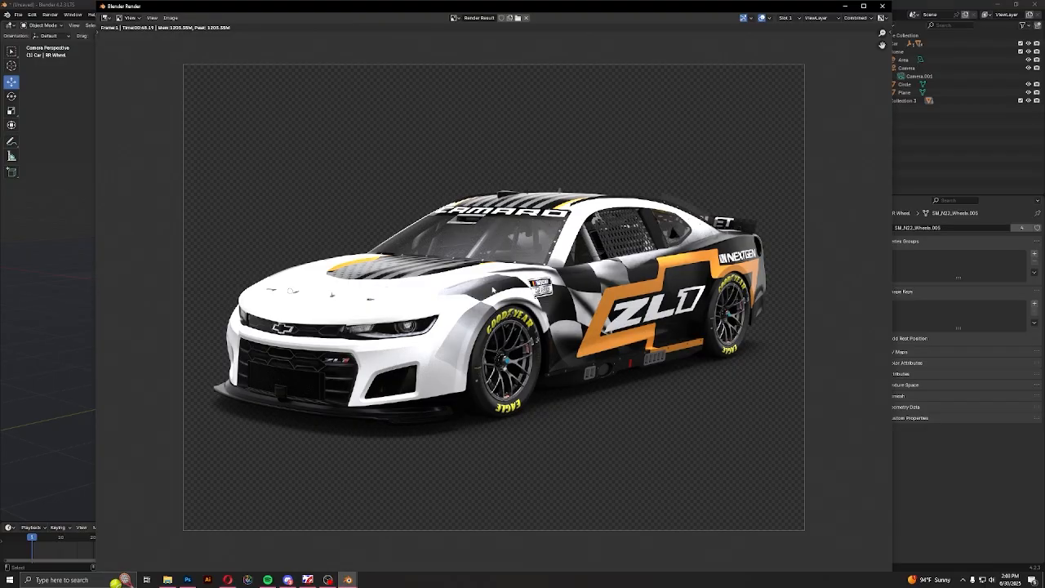
scroll(492, 290, up, 1)
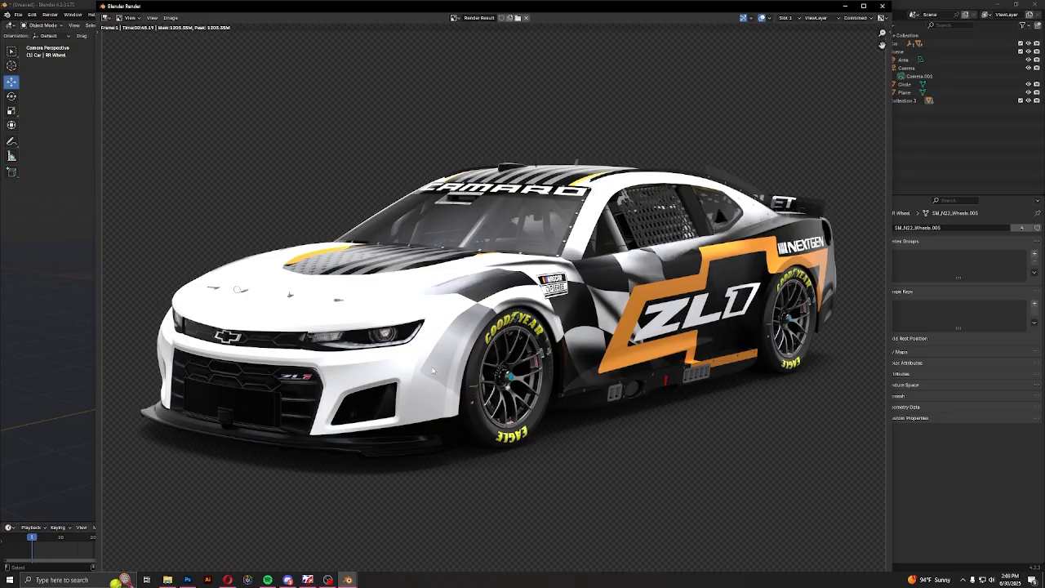
click(882, 6)
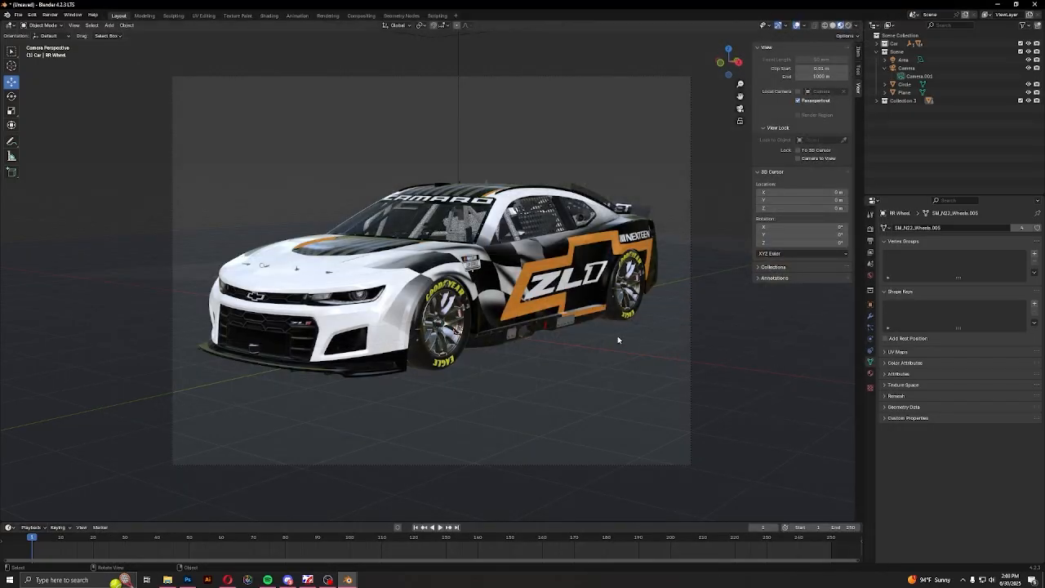
Select the body mesh at the side skirt below the door and open it for editing with face selection
middle_drag(617, 335, 514, 263)
scroll(471, 342, up, 4)
scroll(513, 264, up, 13)
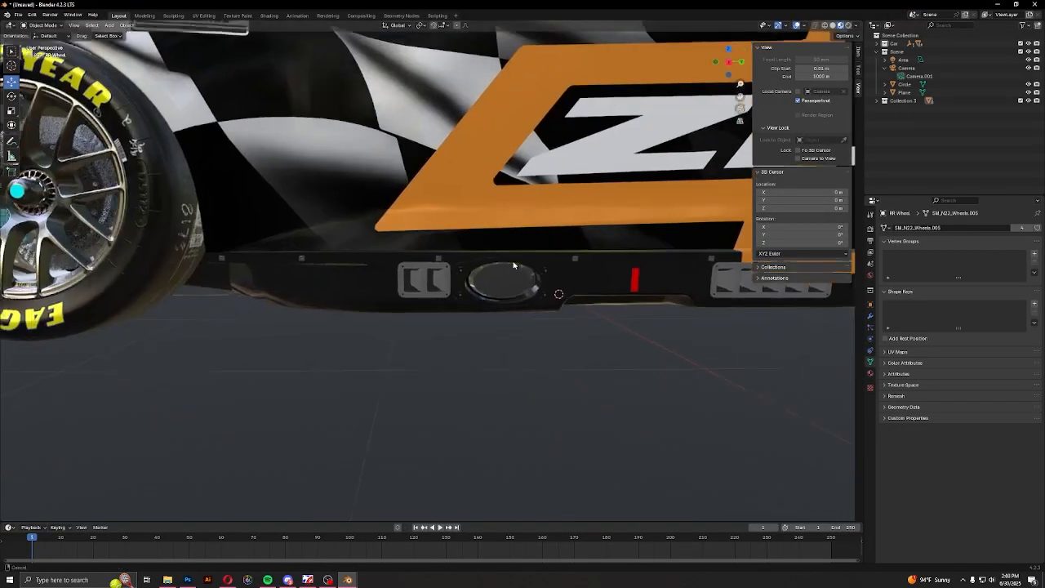
click(489, 335)
scroll(490, 336, down, 6)
scroll(490, 335, up, 3)
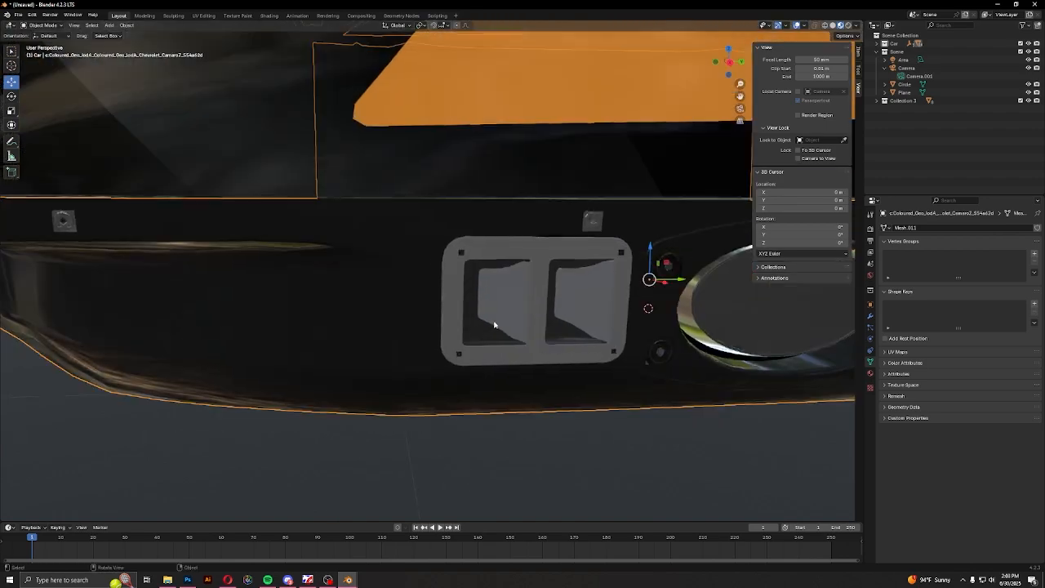
key(Tab)
click(145, 108)
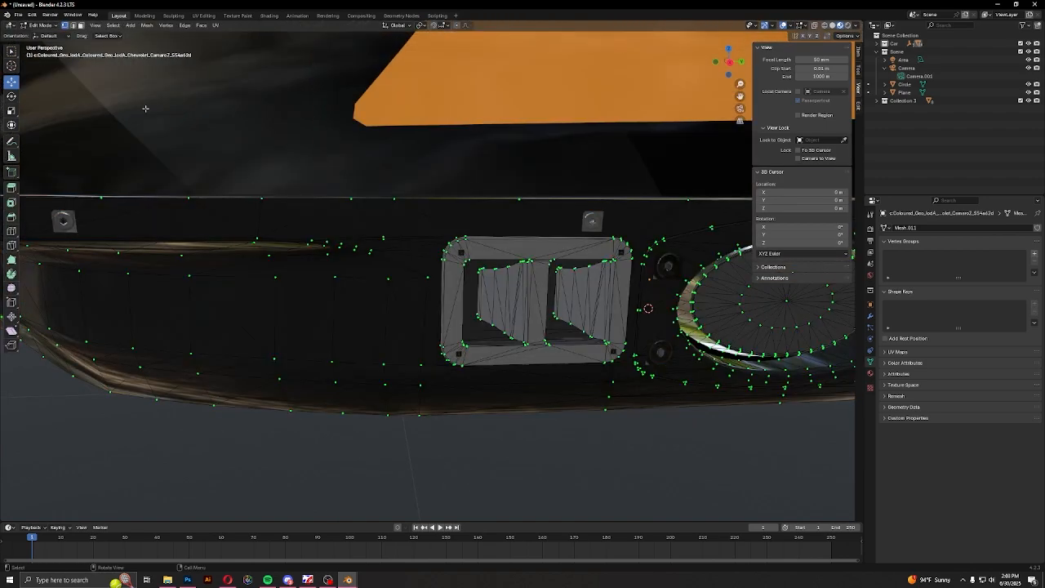
click(80, 25)
Select all linked faces of the two-slot vent in the side skirt behind the front wheel
click(499, 287)
shift+middle_drag(504, 293, 299, 271)
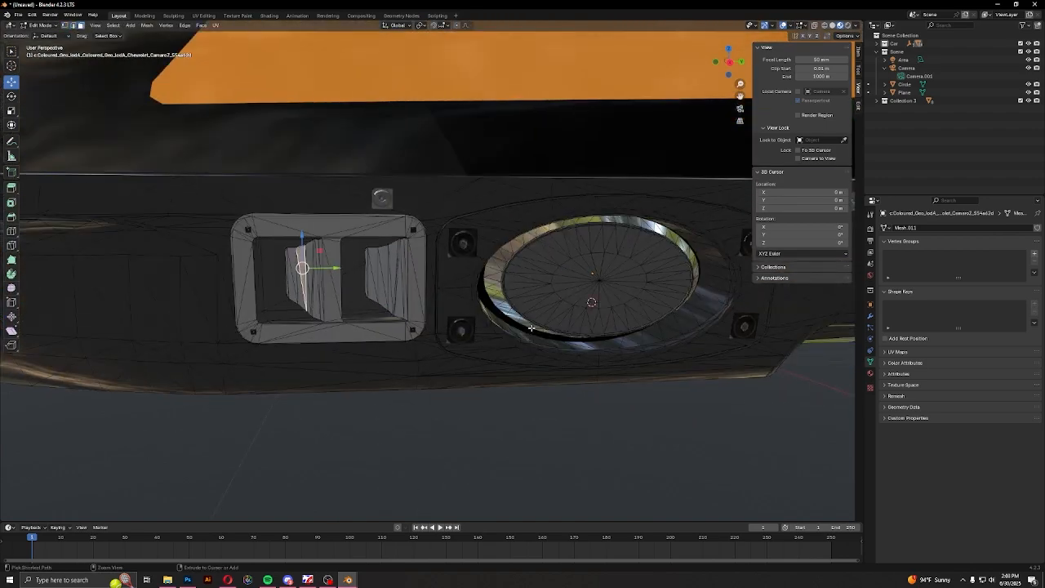
key(ctrl+l)
shift+click(388, 277)
key(ctrl+l)
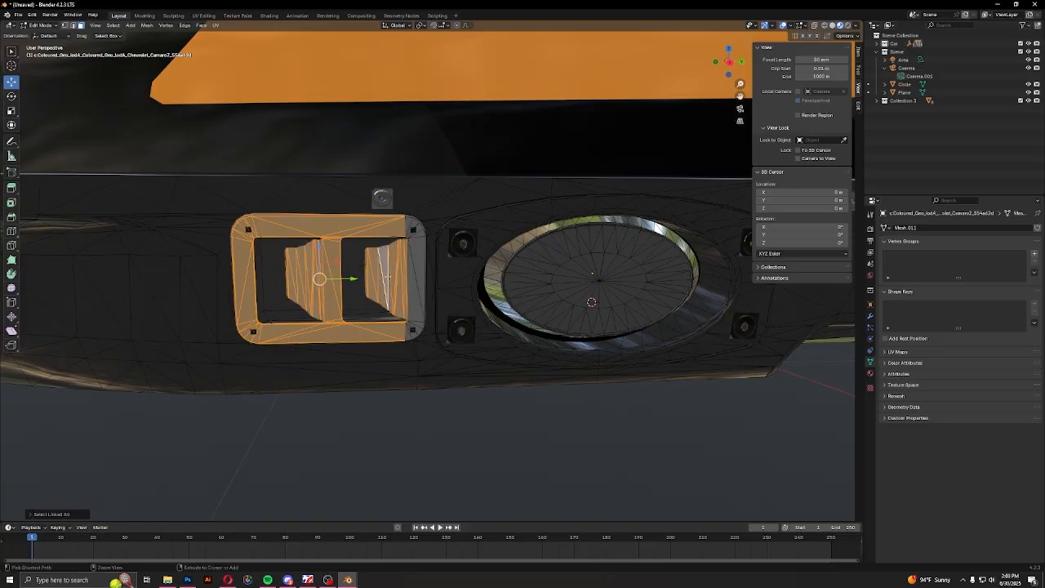
shift+click(417, 283)
key(ctrl+l)
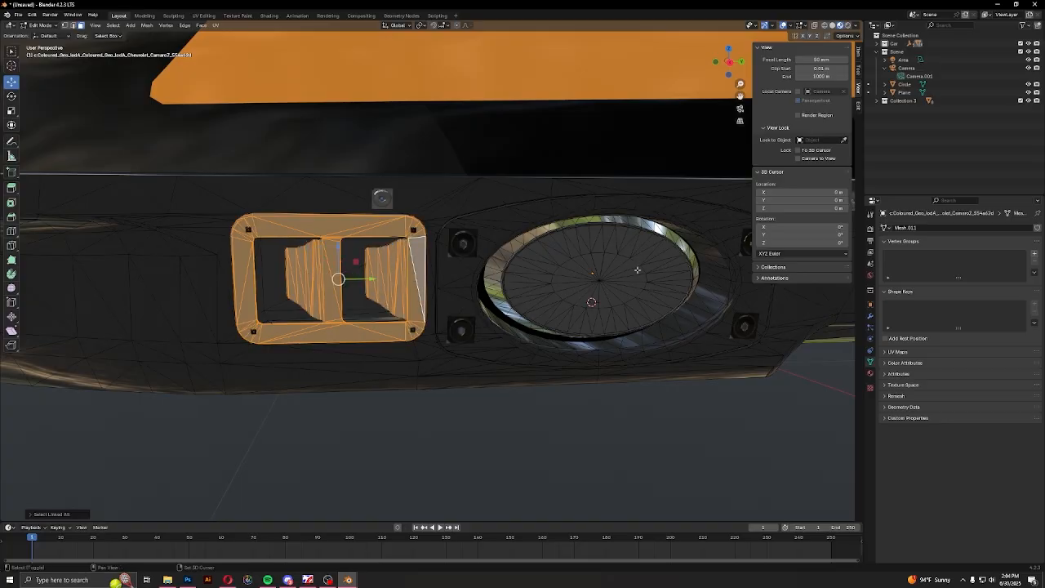
Add all linked faces of the five-slot side-skirt vent near the rear wheel to the selection
middle_drag(417, 283, 575, 307)
middle_drag(716, 417, 620, 413)
shift+click(507, 353)
key(ctrl+l)
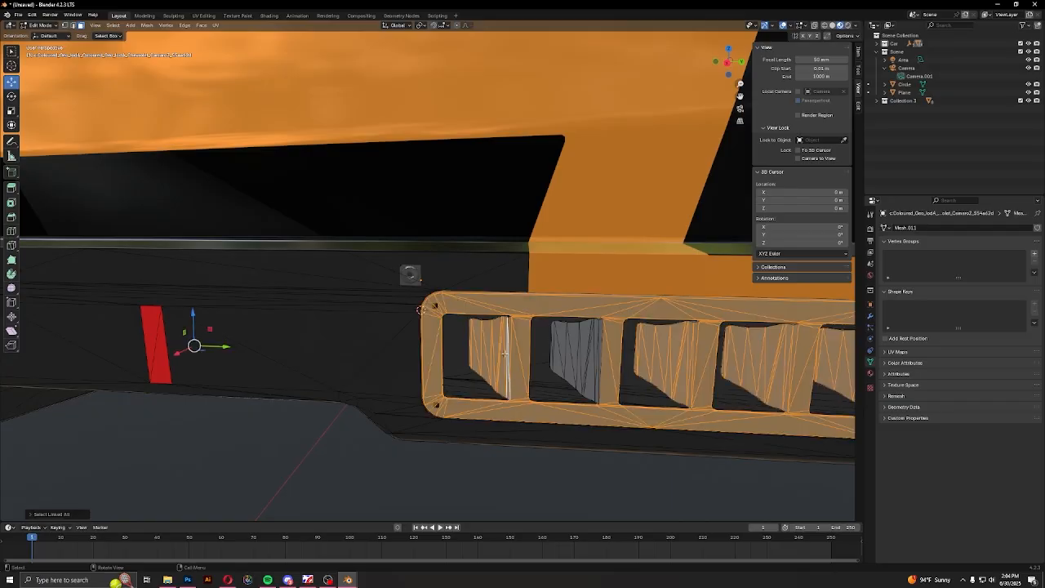
middle_drag(191, 346, 597, 392)
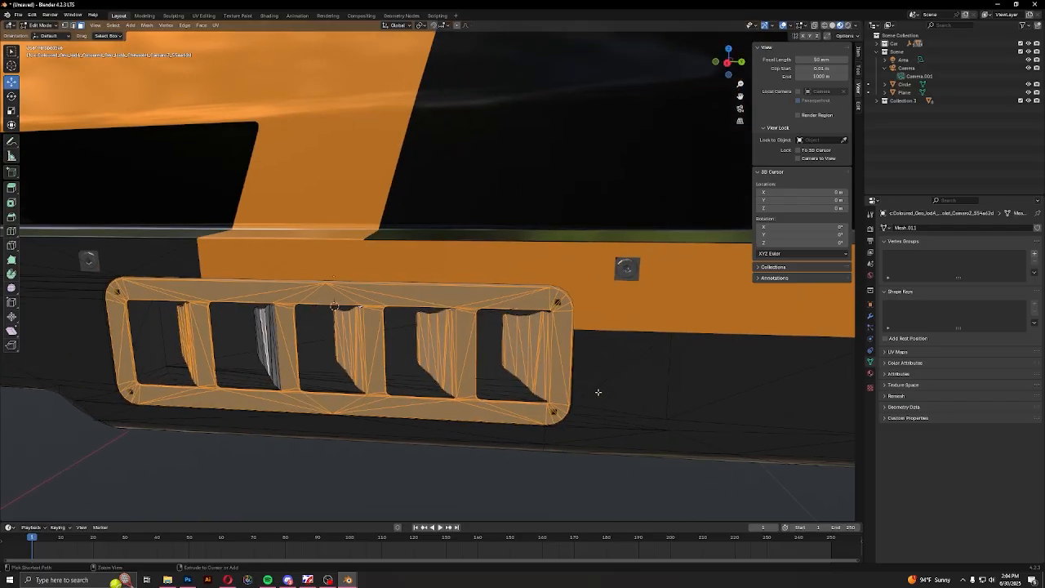
key(ctrl+l)
Extend the selection with the linked faces of the five-slot vent on the opposite side of the car
scroll(531, 363, down, 7)
middle_drag(466, 354, 649, 361)
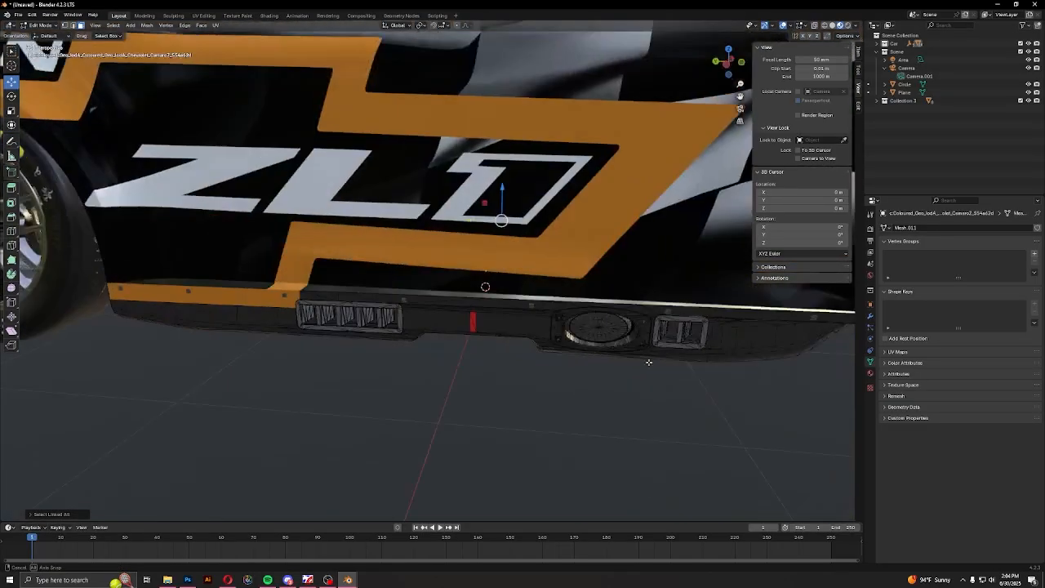
scroll(612, 361, up, 5)
shift+middle_drag(499, 347, 518, 286)
shift+click(352, 320)
shift+click(239, 315)
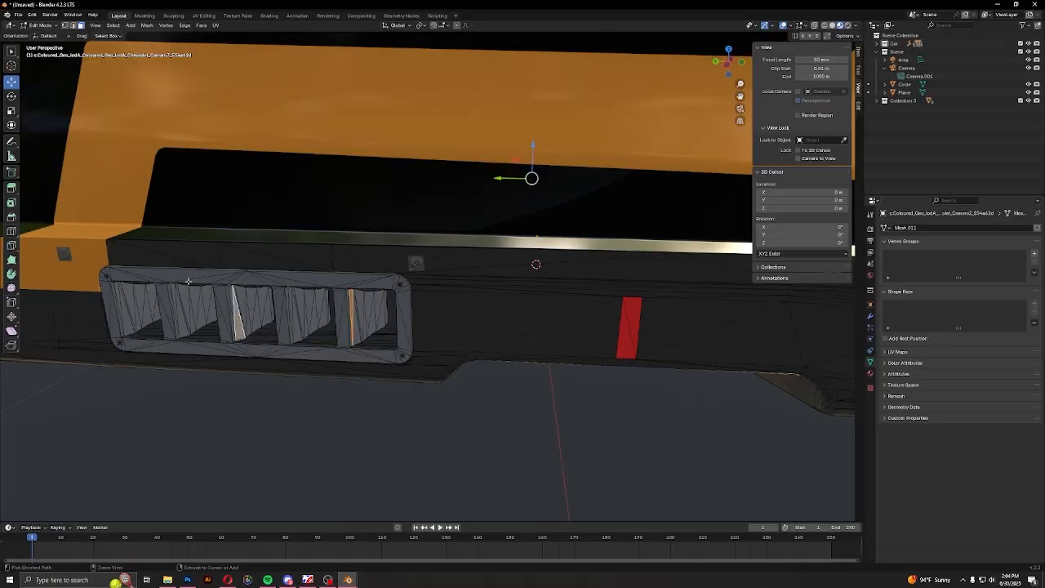
key(ctrl+l)
shift+click(316, 327)
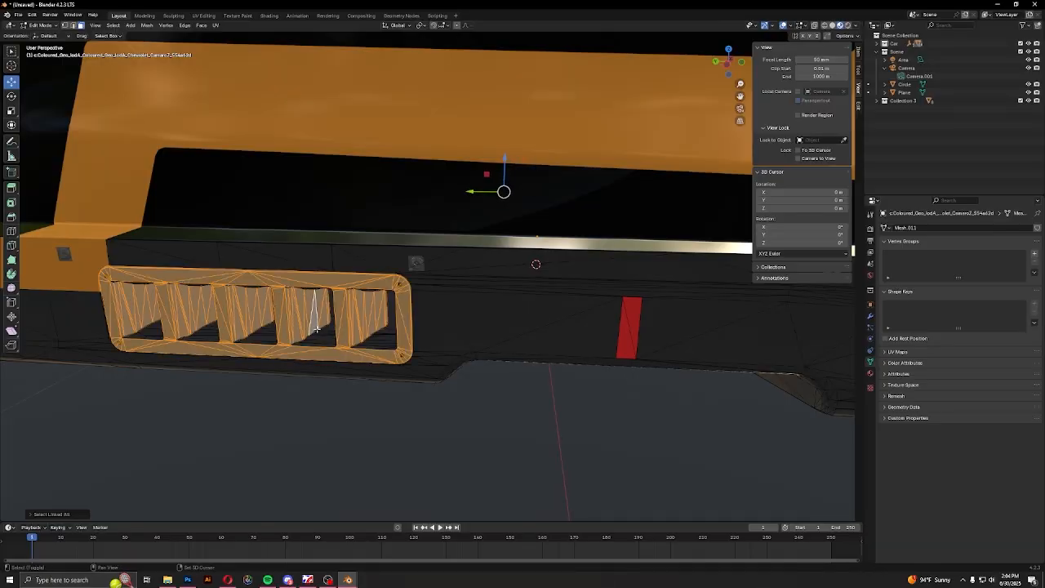
Extend the selection with the linked faces of the two-slot vent on the opposite side skirt
shift+middle_drag(620, 363, 350, 360)
shift+click(395, 350)
shift+click(478, 346)
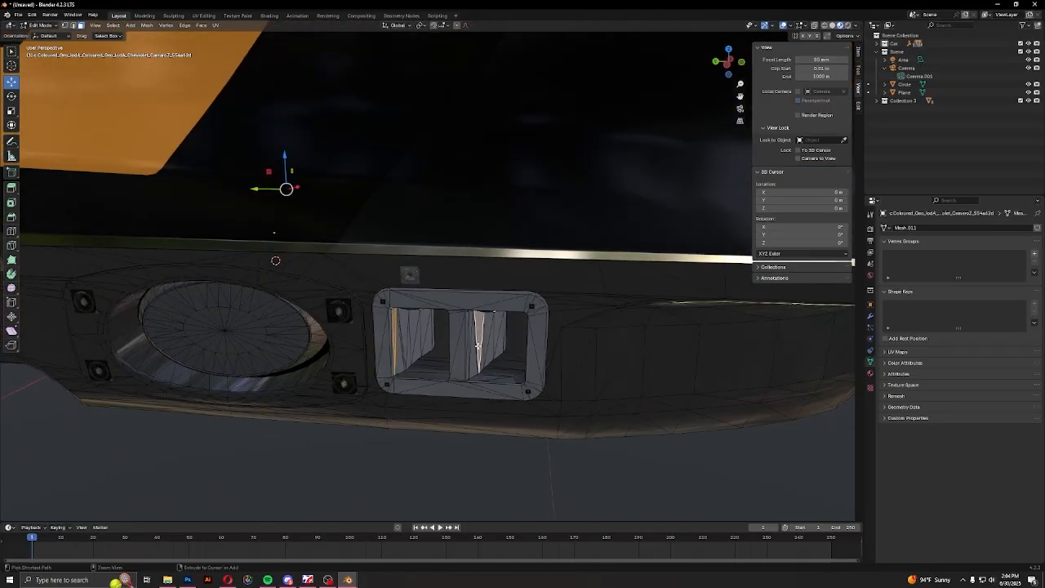
key(ctrl+l)
shift+click(382, 343)
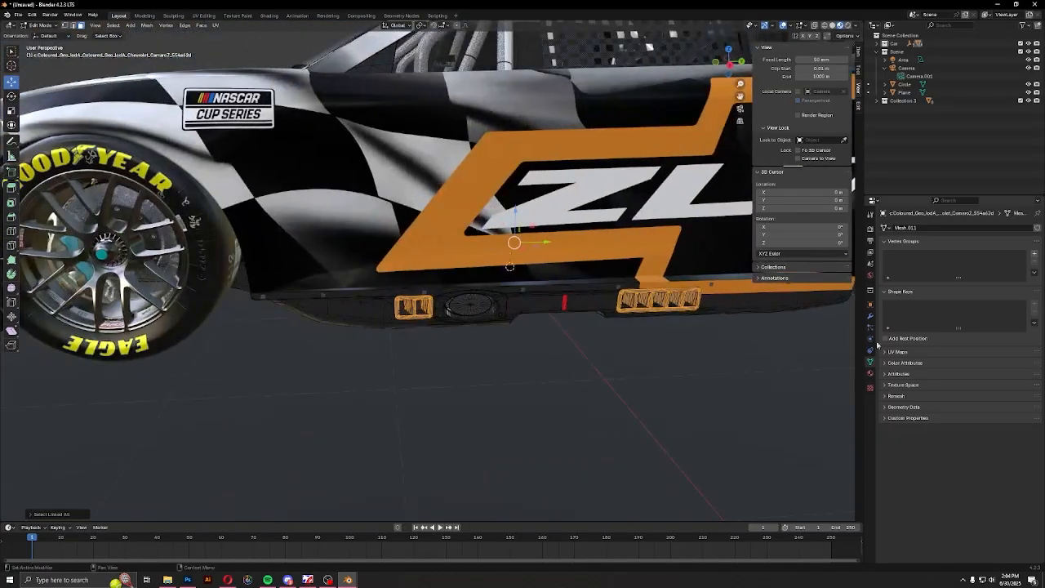
Assign a new material with a black base color to the selected vents and leave Edit Mode
click(870, 373)
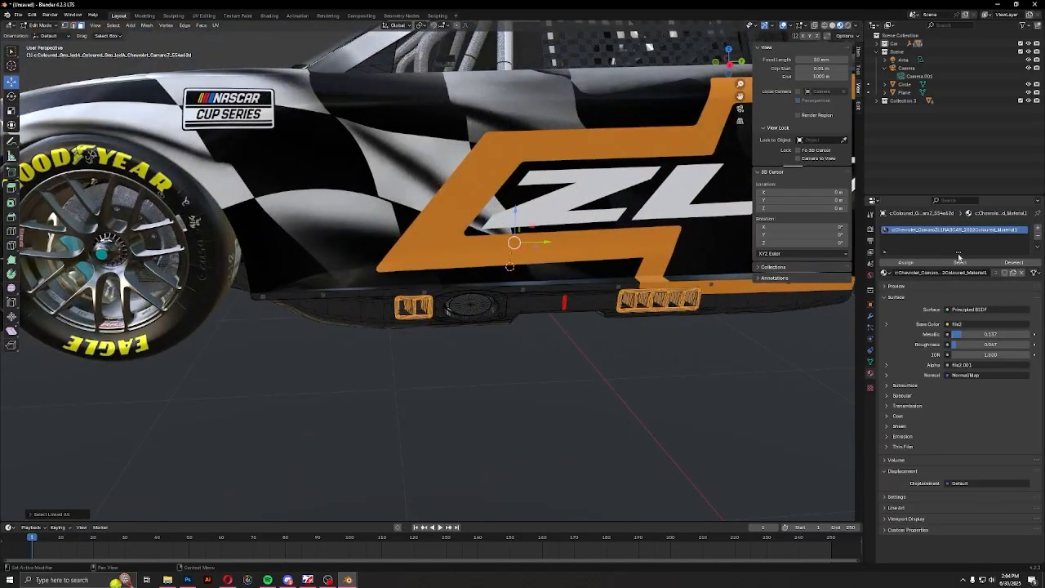
click(1036, 229)
click(1006, 285)
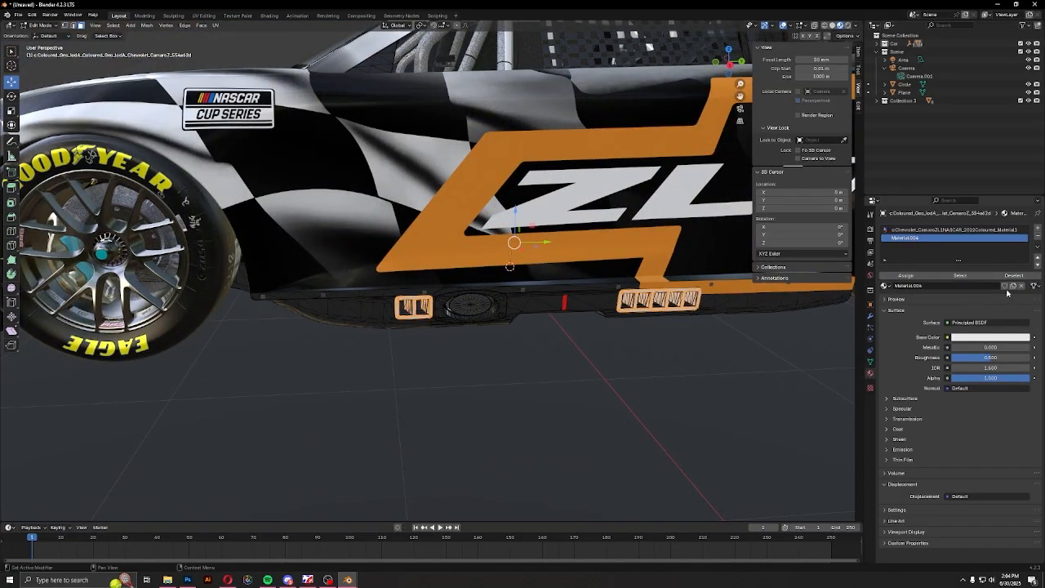
click(990, 335)
drag(1023, 252, 1024, 275)
key(Tab)
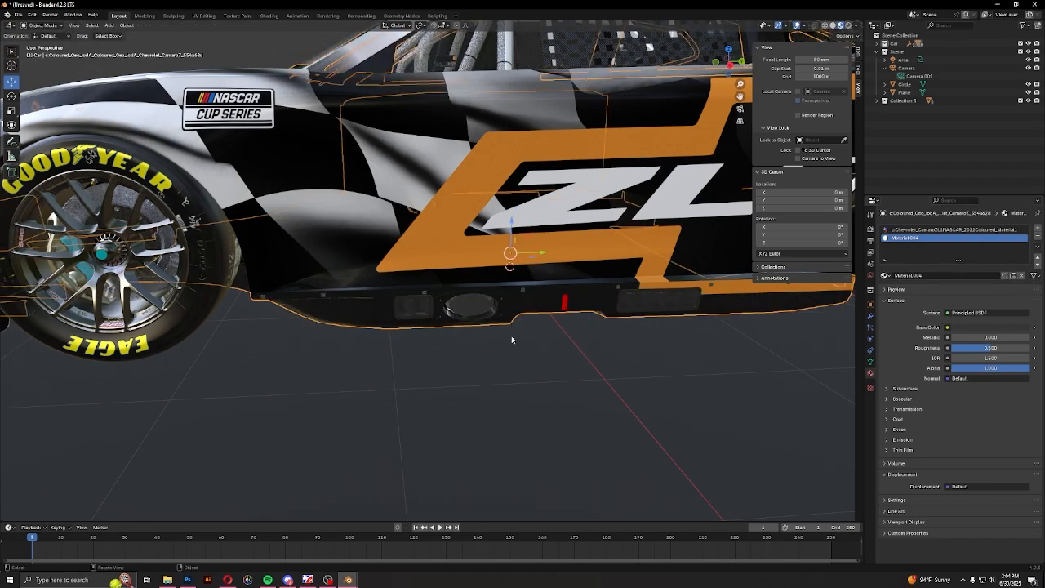
Set the vent material's Metallic to about 0.95 and its Roughness to about 0.26
middle_drag(511, 336, 573, 337)
scroll(573, 337, up, 4)
drag(949, 336, 1026, 337)
mouse_move(1004, 348)
mouse_down()
mouse_move(965, 348)
mouse_move(985, 348)
mouse_up()
Select the mesh of the bolted bracket below the CAMARO windshield lettering and open it for editing
scroll(387, 371, down, 2)
scroll(386, 371, down, 5)
middle_drag(418, 359, 483, 339)
click(408, 339)
middle_drag(360, 323, 487, 271)
scroll(481, 271, down, 2)
middle_drag(384, 266, 273, 331)
scroll(445, 379, up, 3)
scroll(445, 382, up, 5)
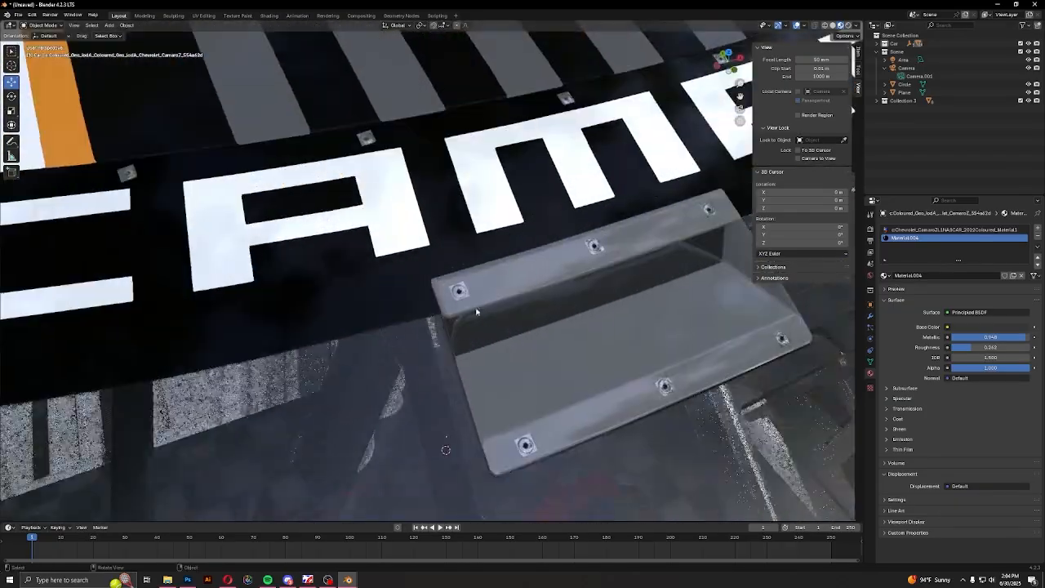
middle_drag(476, 308, 422, 310)
click(422, 311)
middle_drag(351, 253, 376, 268)
key(Tab)
Select all linked faces of the windshield bracket, assign the new black metallic material to them, and leave Edit Mode
click(385, 243)
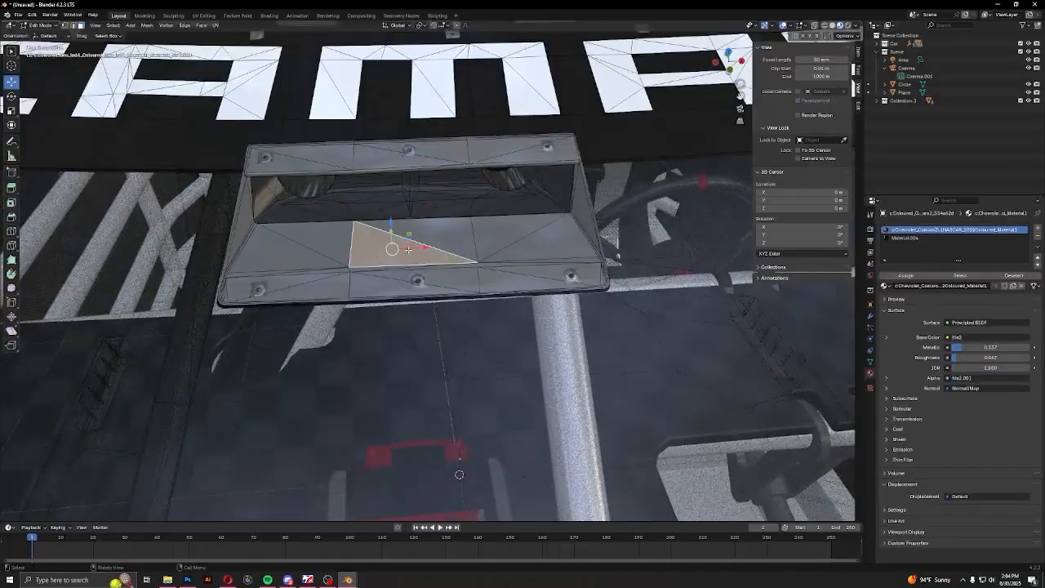
key(l)
shift+click(301, 164)
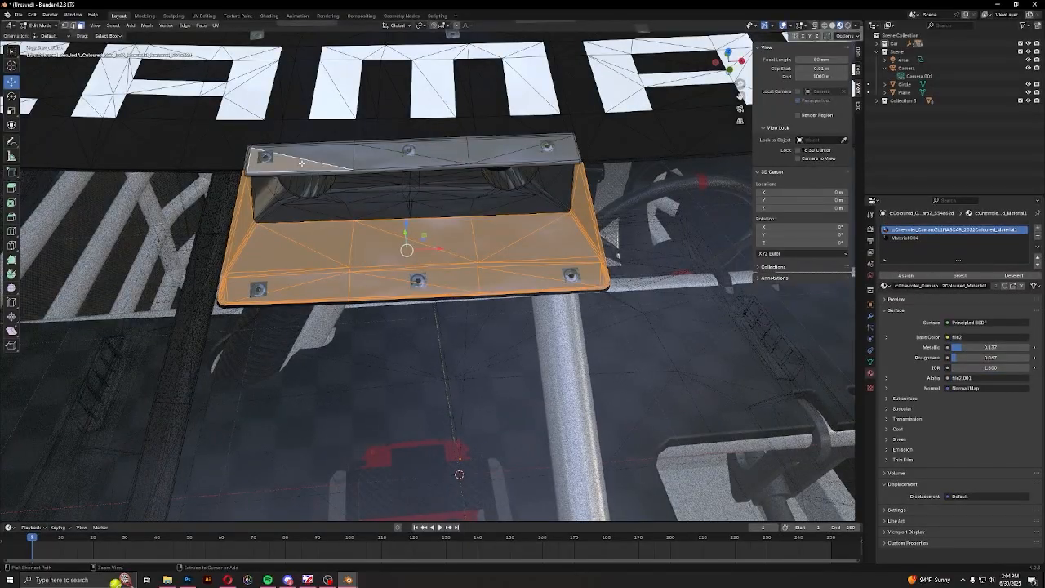
key(ctrl+l)
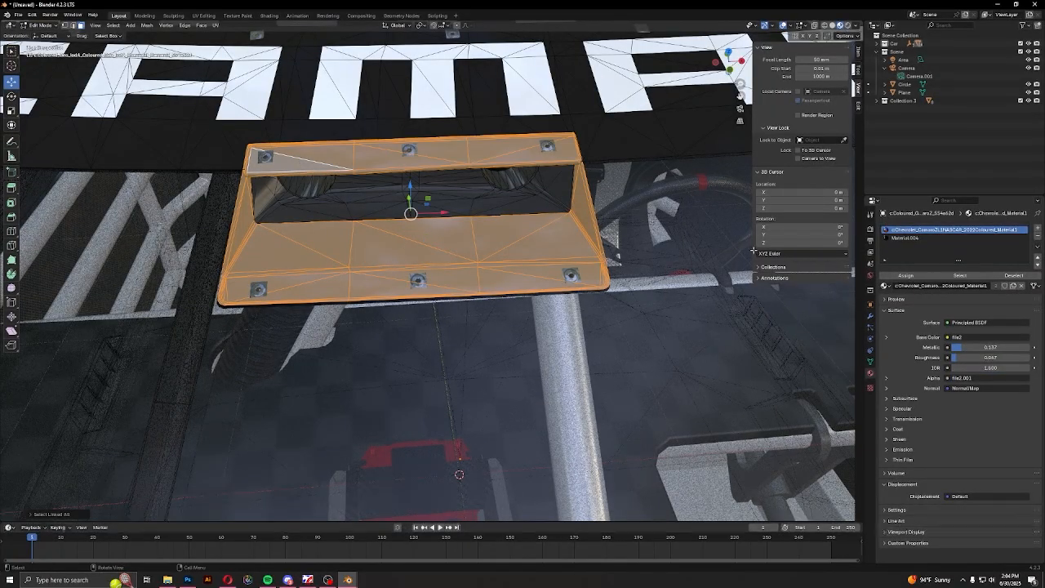
click(905, 238)
click(905, 276)
key(Tab)
Return to the camera view and render the image again
scroll(417, 351, down, 5)
middle_drag(417, 351, 548, 366)
key(KP_0)
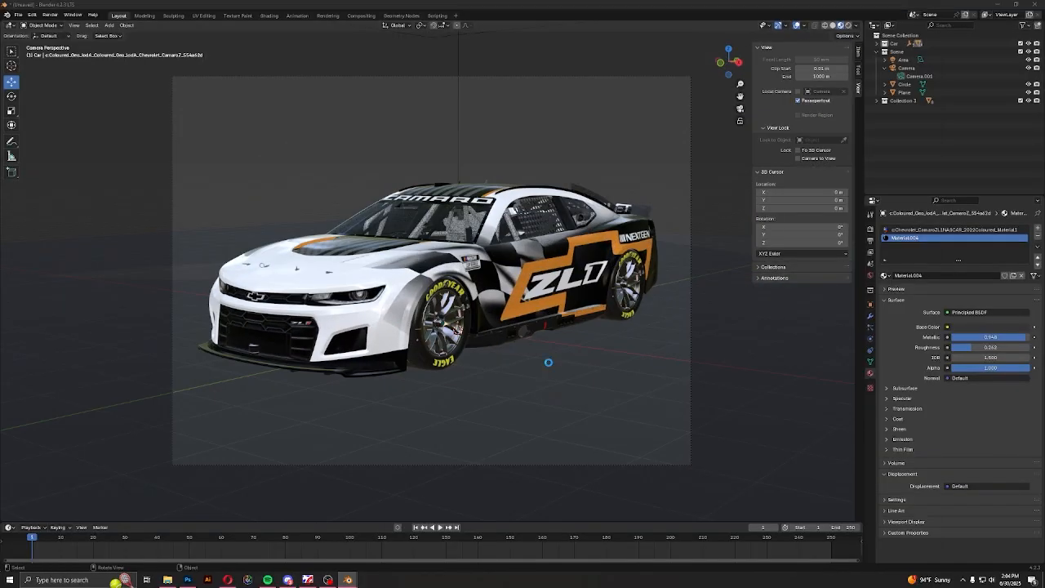
key(F12)
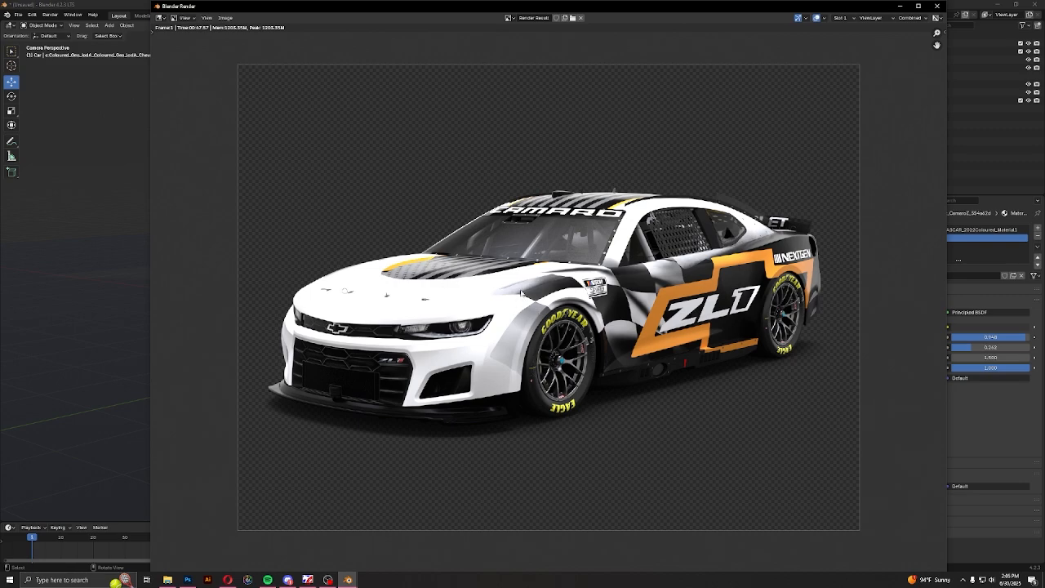
Save the render to the Desktop as CamaroRender.png and close the render window
click(225, 17)
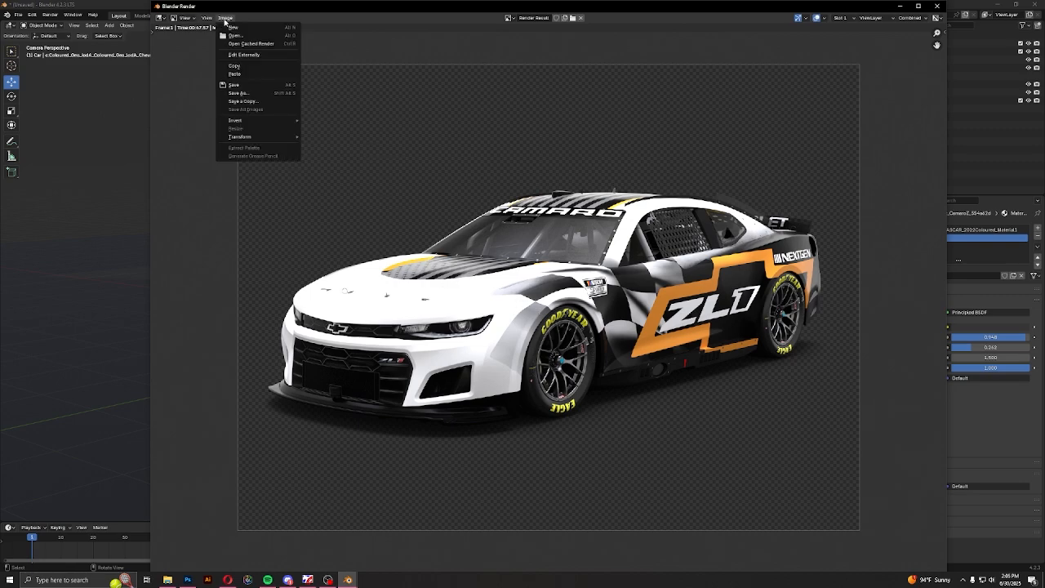
click(254, 93)
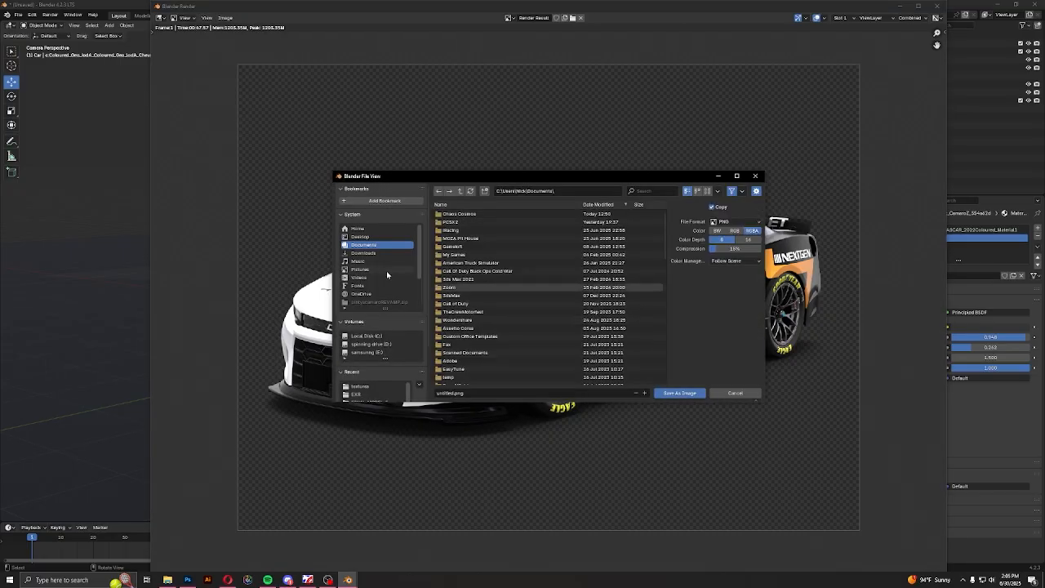
click(481, 392)
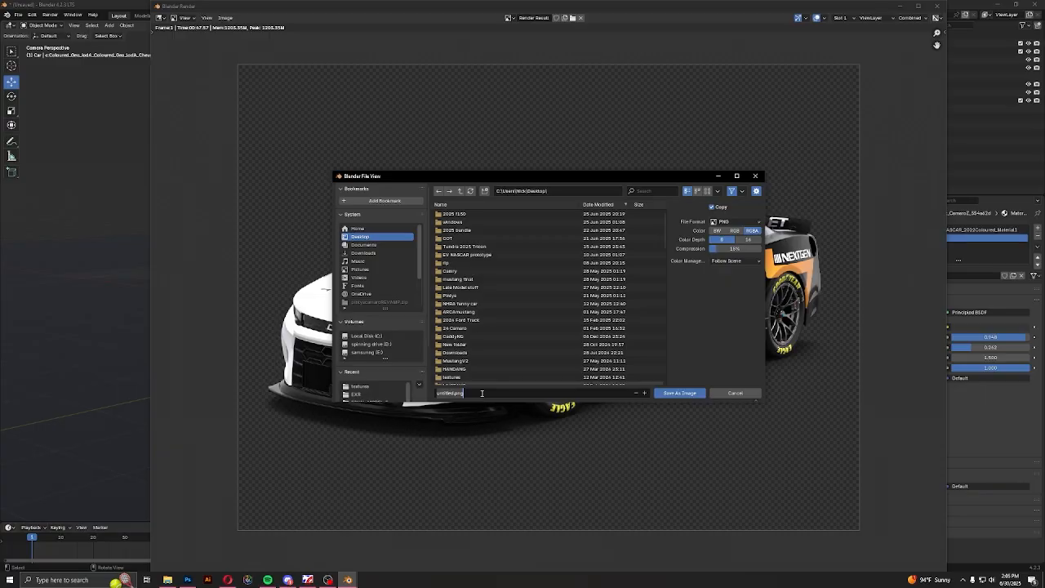
text(c)
key(Return)
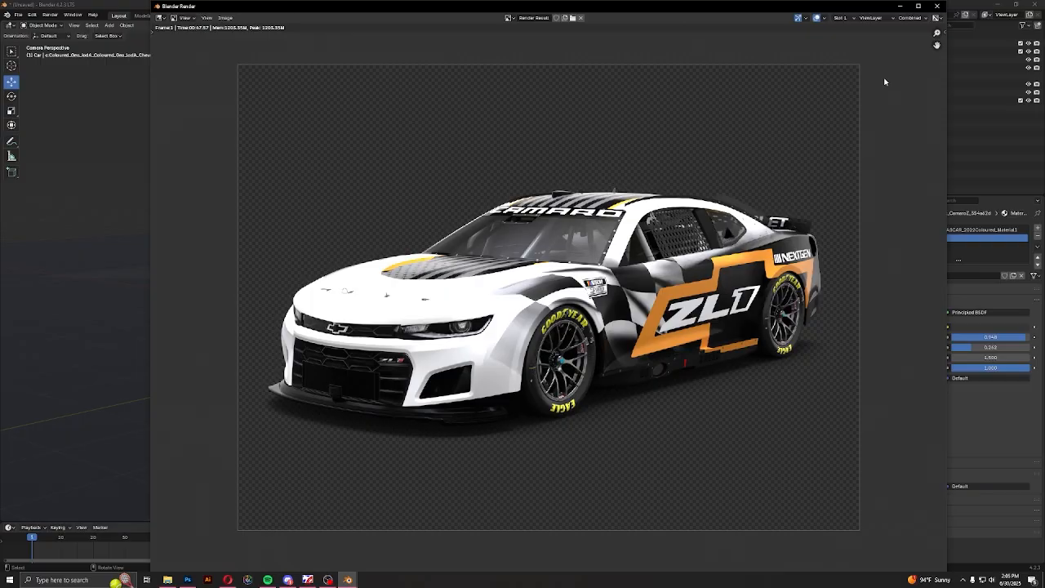
click(937, 6)
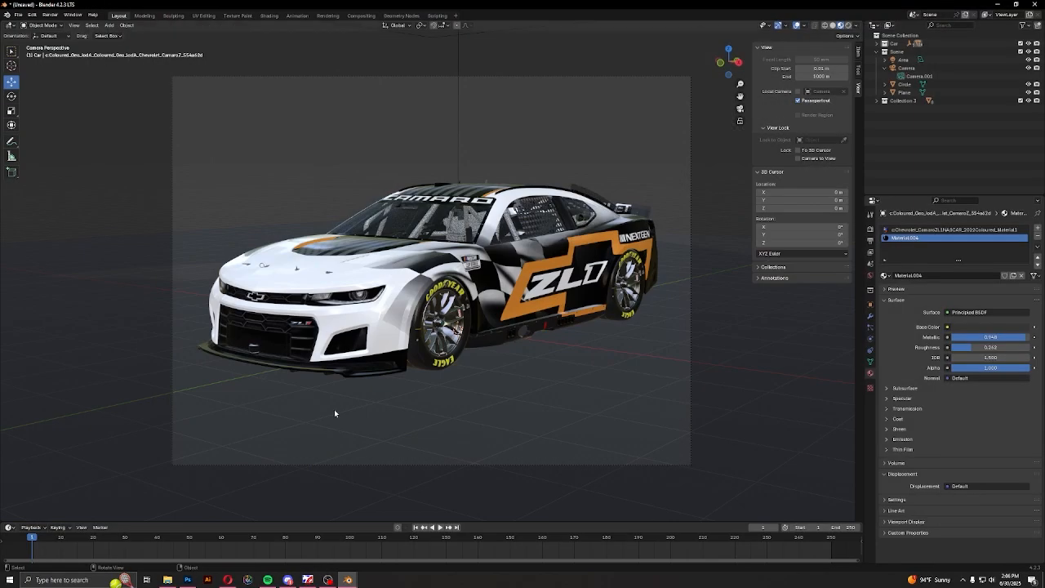
Switch to Photoshop and open CamaroRender.png from the Desktop
click(187, 580)
click(17, 4)
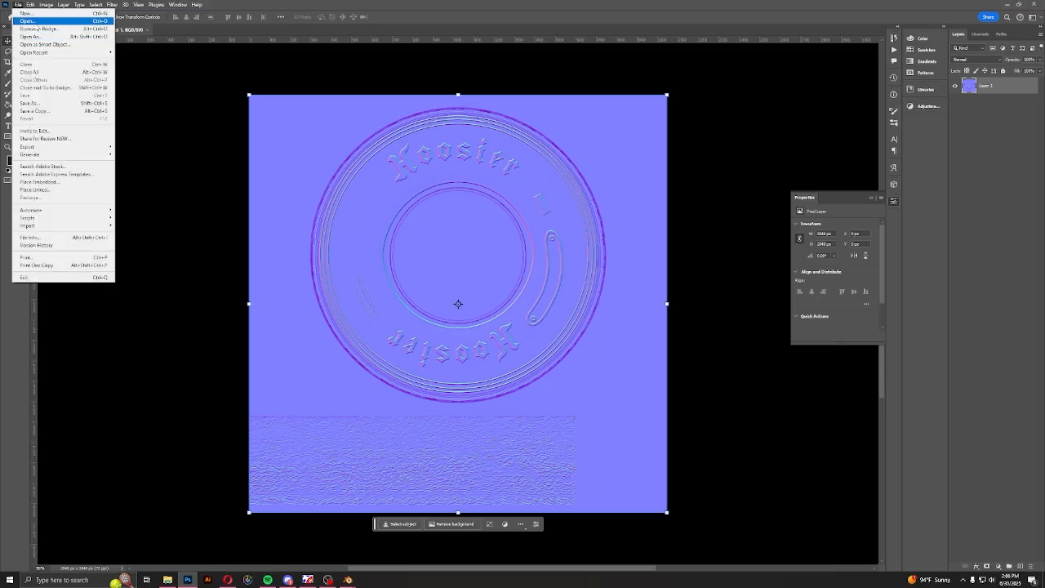
click(37, 24)
scroll(432, 290, up, 1)
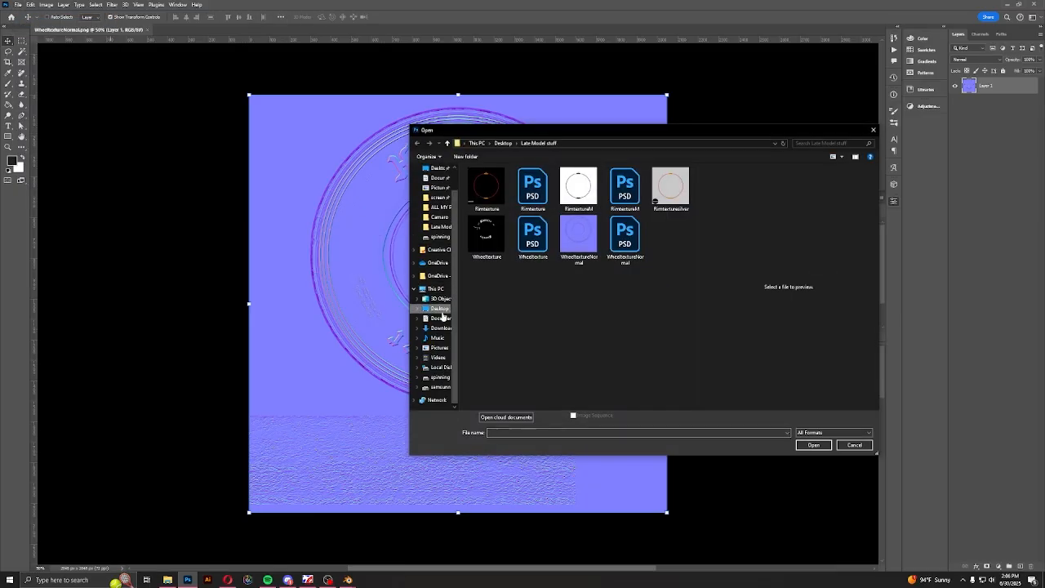
click(439, 308)
double_click(587, 307)
double_click(658, 328)
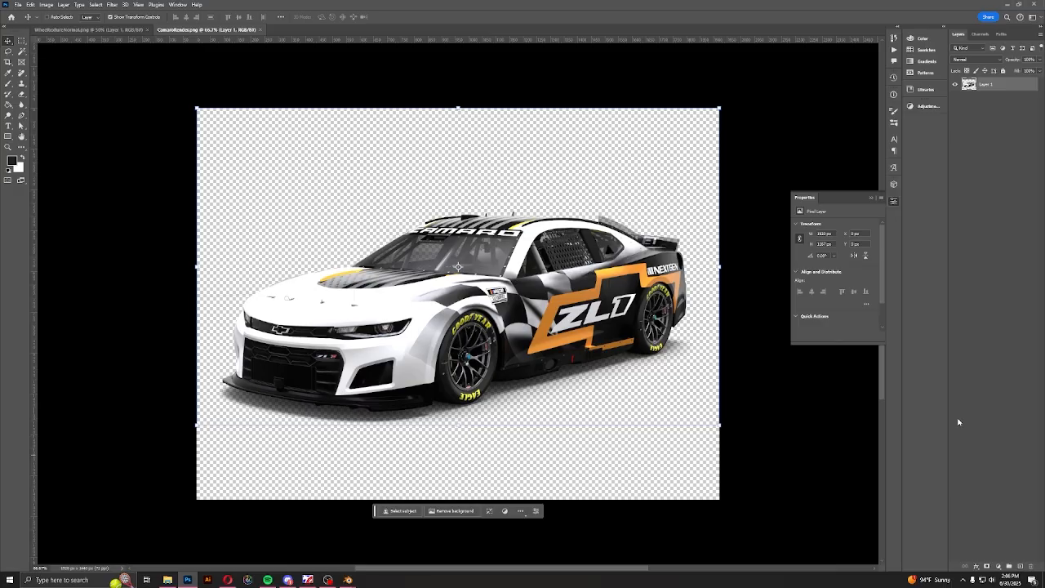
Collapse the layer properties and add a new empty layer beneath the car layer
click(871, 200)
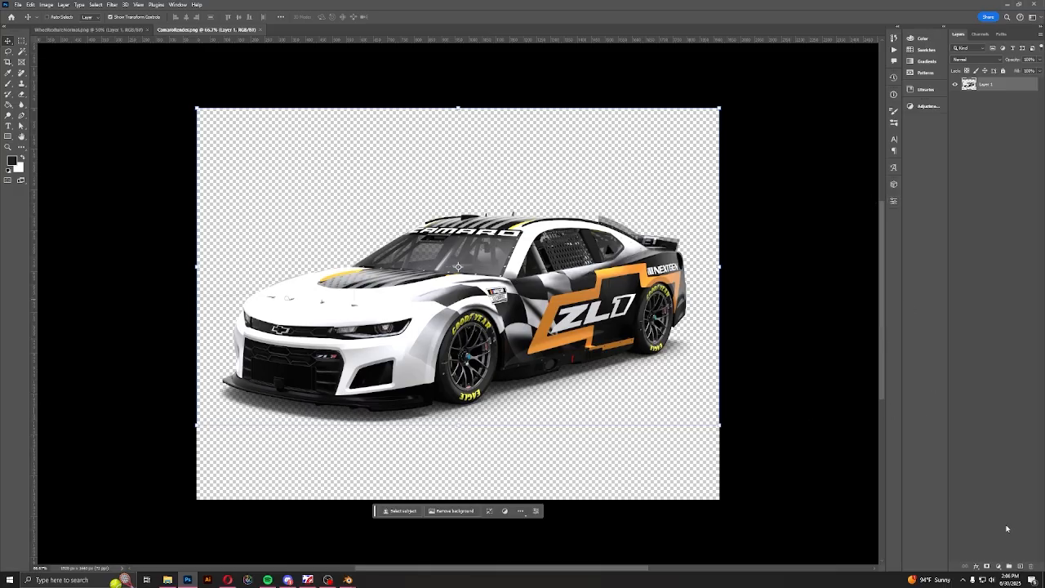
click(1020, 566)
drag(988, 85, 996, 123)
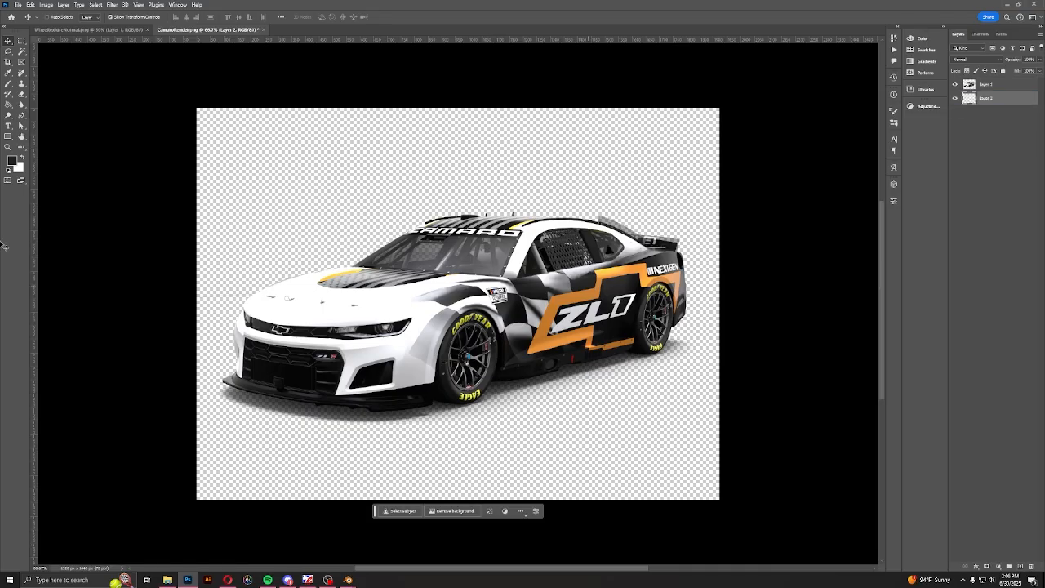
Fill the empty layer beneath the car with dark grey using the Paint Bucket, and refill it with a darker near-black
click(8, 105)
click(11, 161)
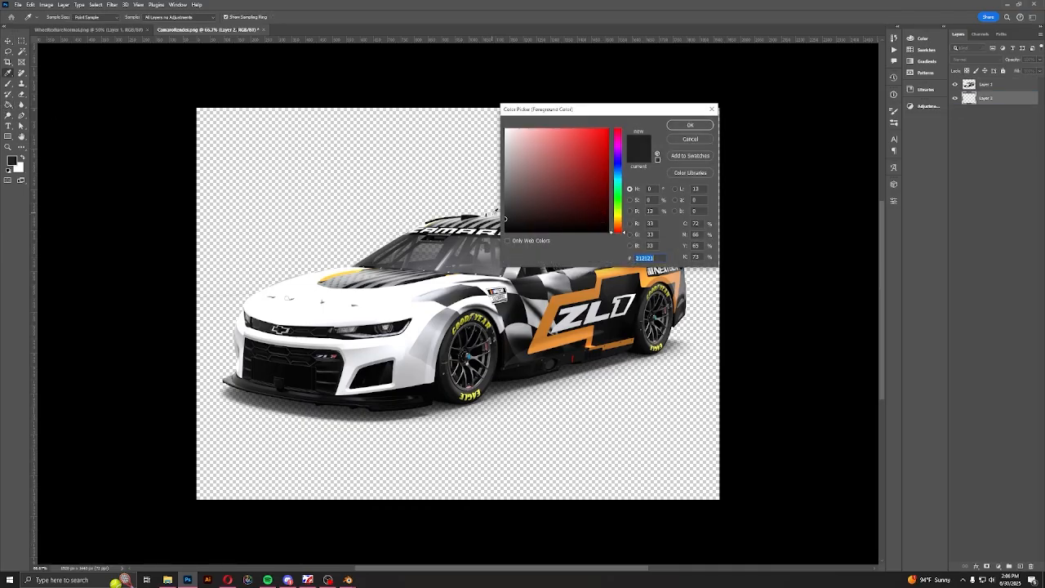
click(690, 124)
click(406, 166)
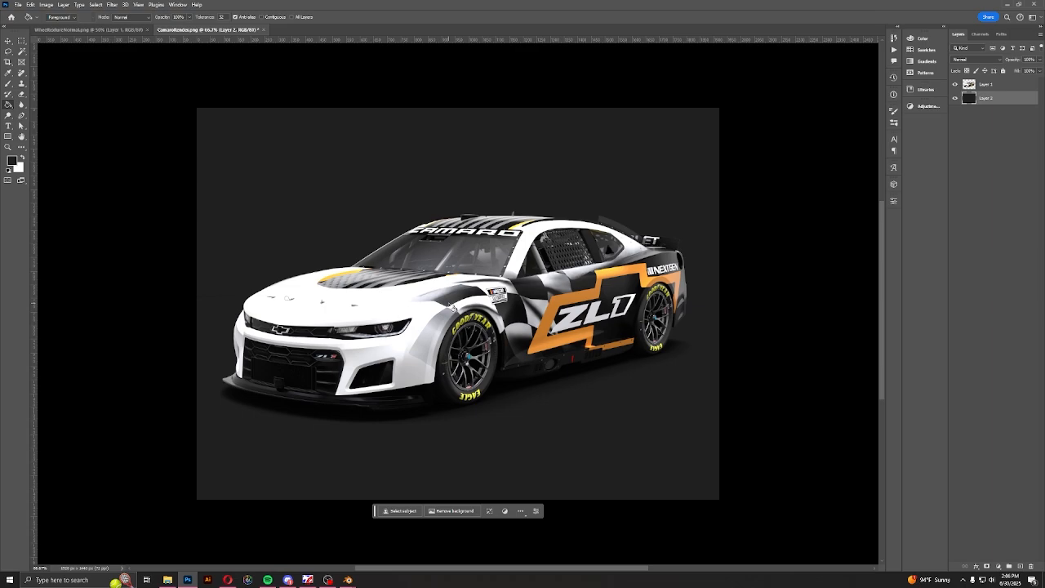
click(11, 163)
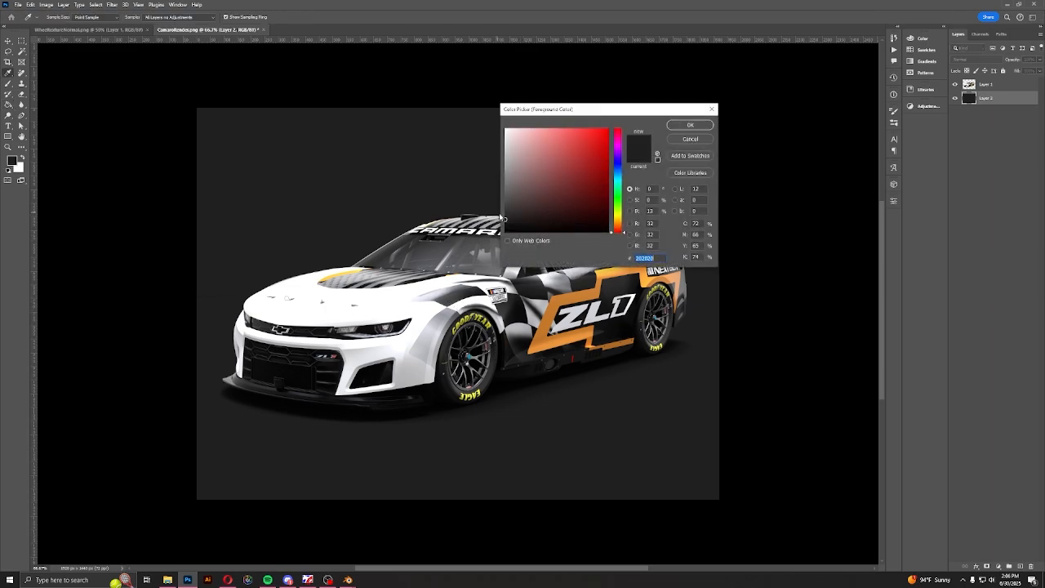
drag(503, 221, 503, 225)
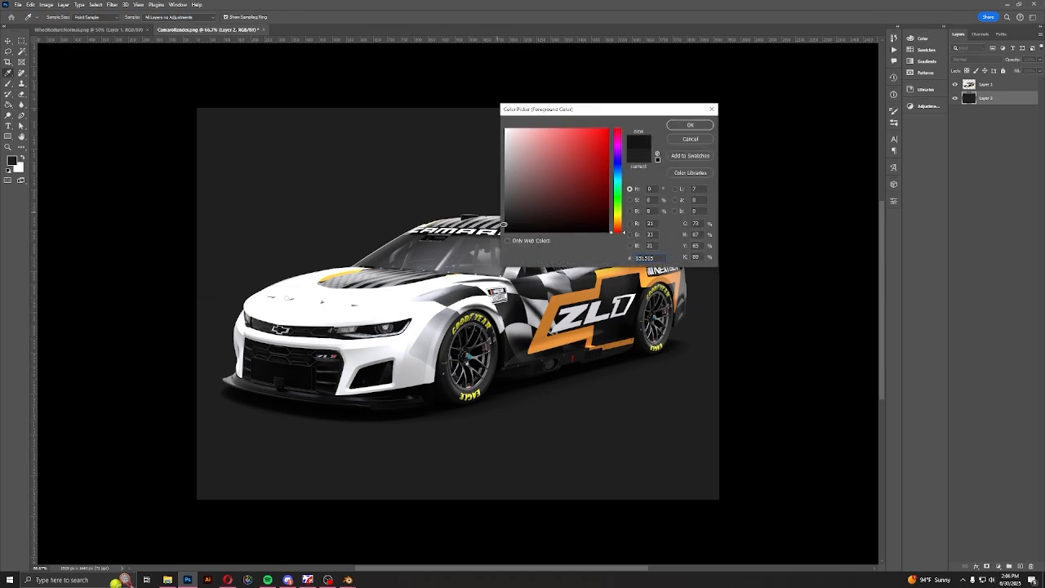
click(686, 126)
click(454, 177)
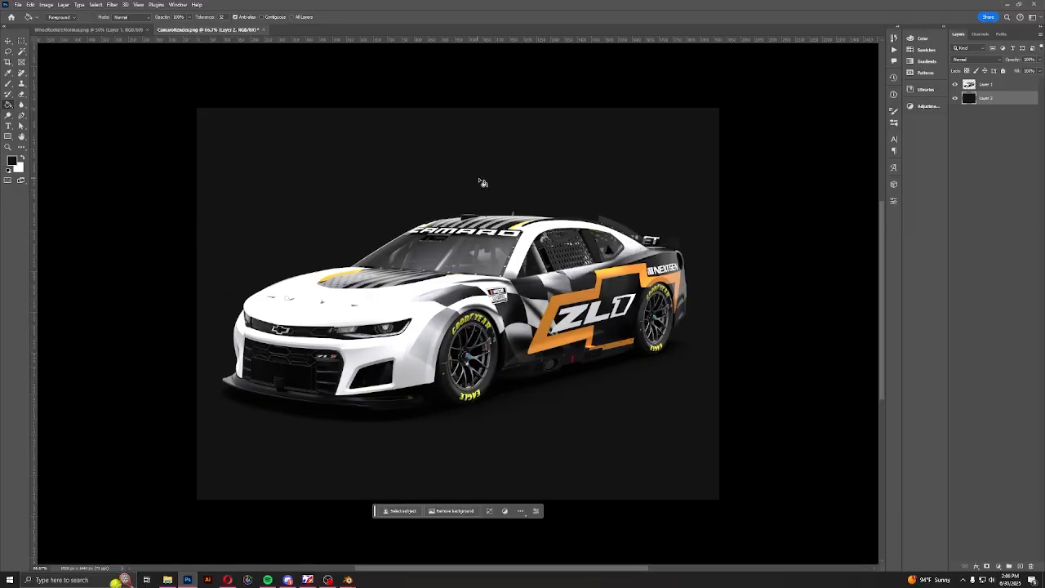
Open the car layer in the Camera Raw Filter and set Contrast +38, Shadows +20 and Whites -27, with a slight Exposure adjustment
click(7, 41)
click(1002, 86)
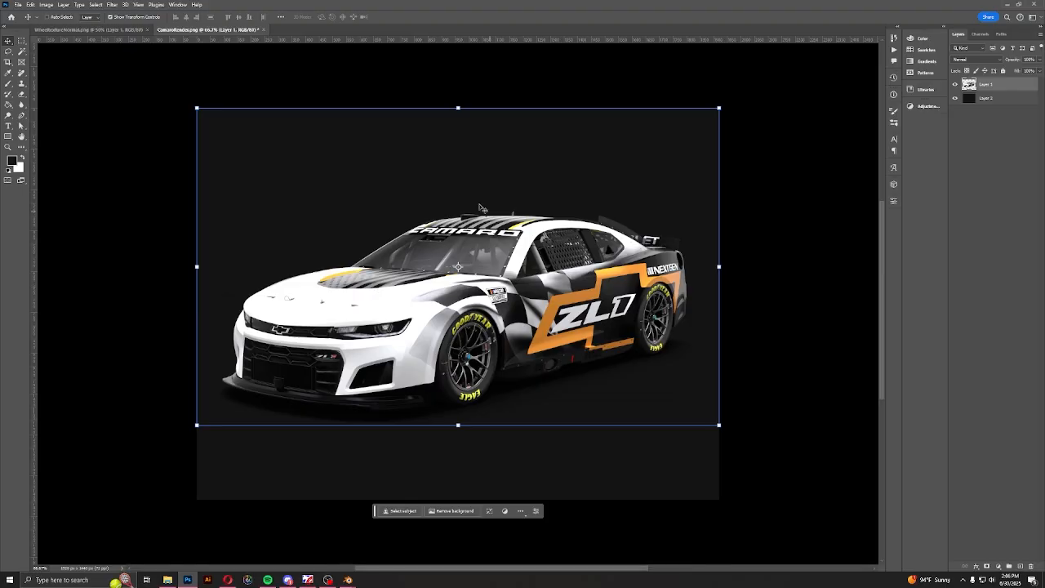
click(111, 5)
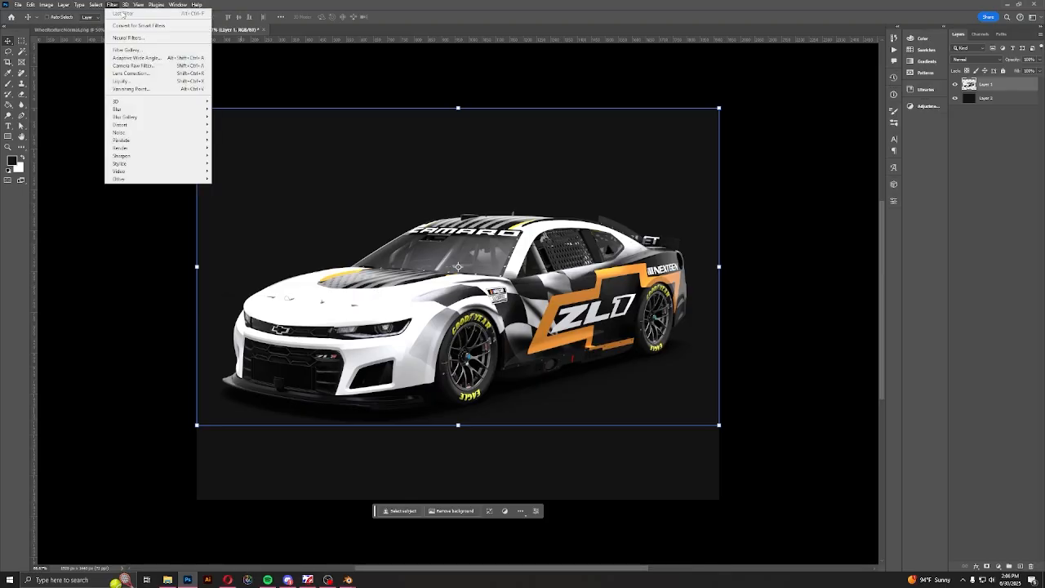
click(144, 65)
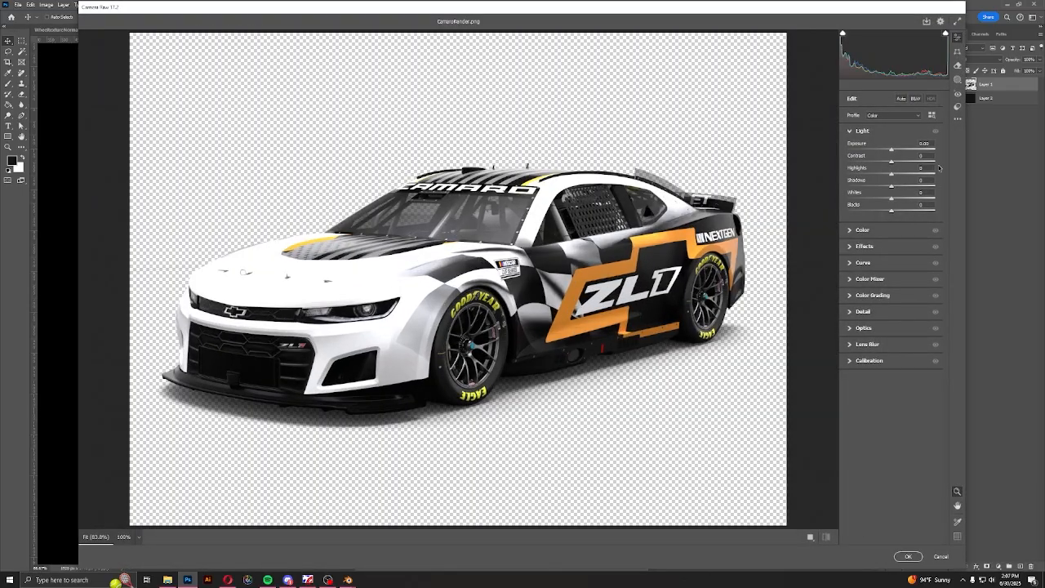
drag(893, 164, 909, 160)
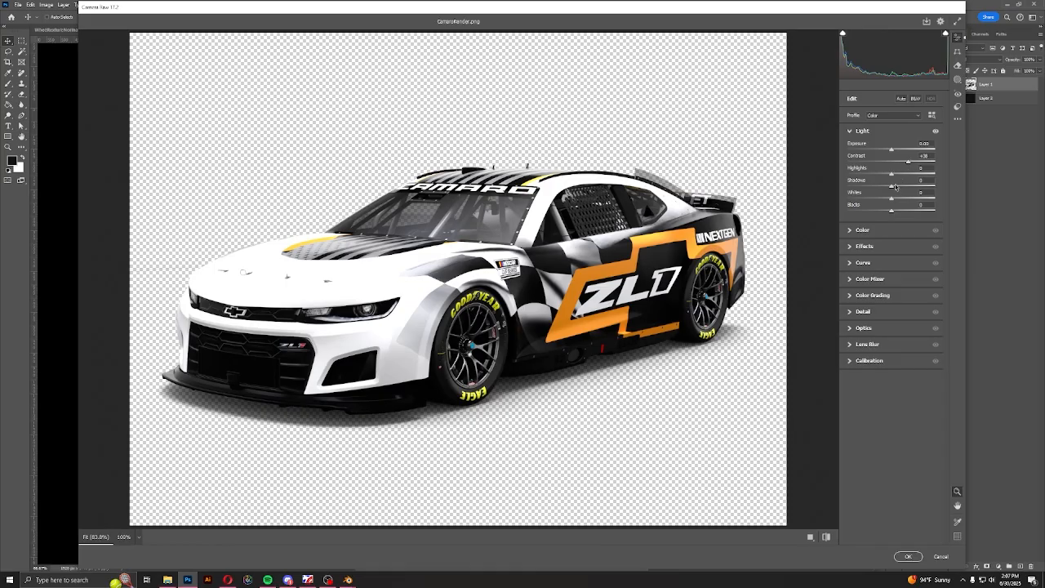
drag(895, 188, 915, 189)
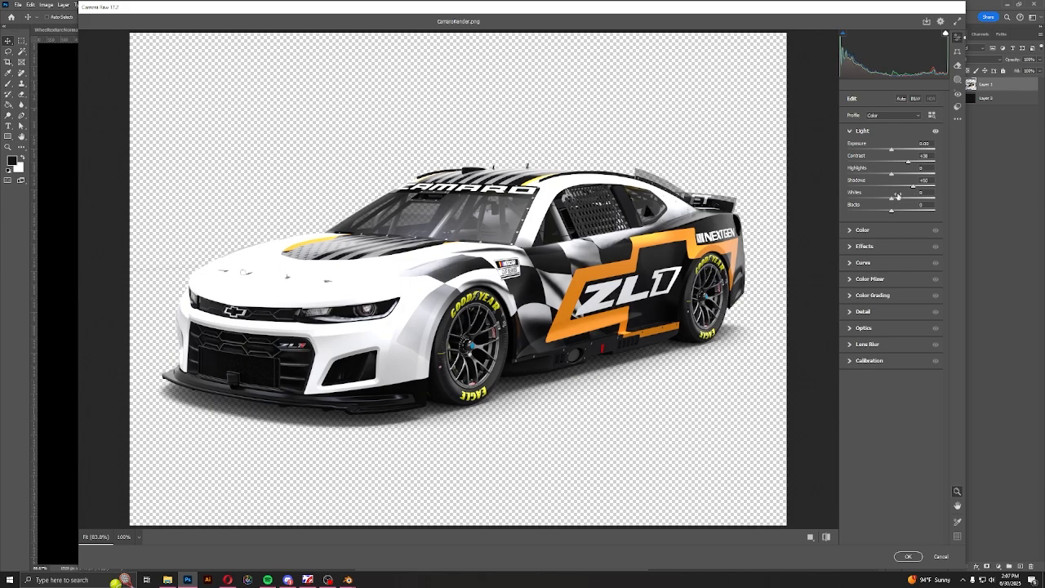
drag(913, 187, 902, 190)
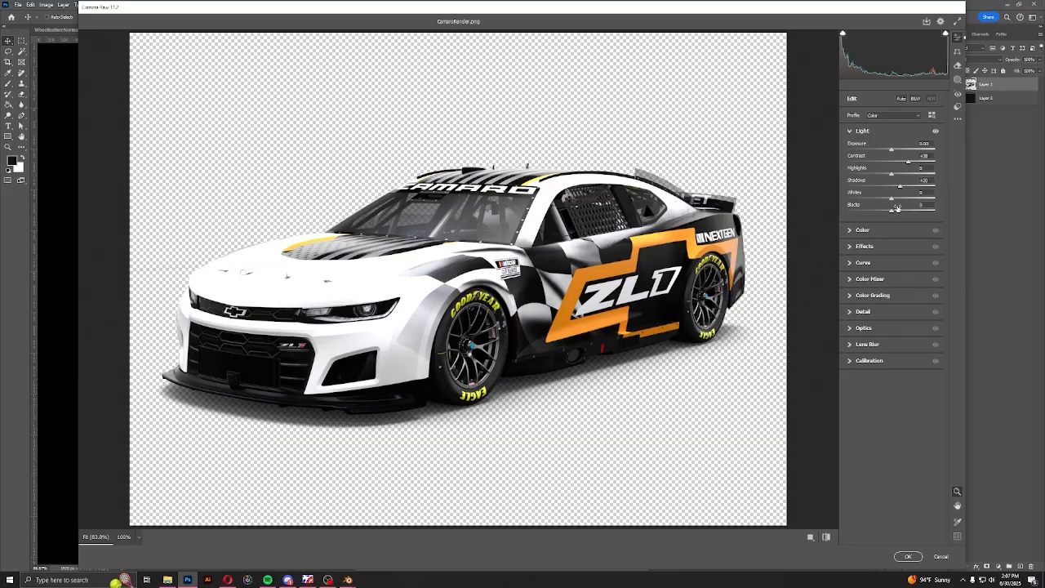
drag(893, 149, 895, 152)
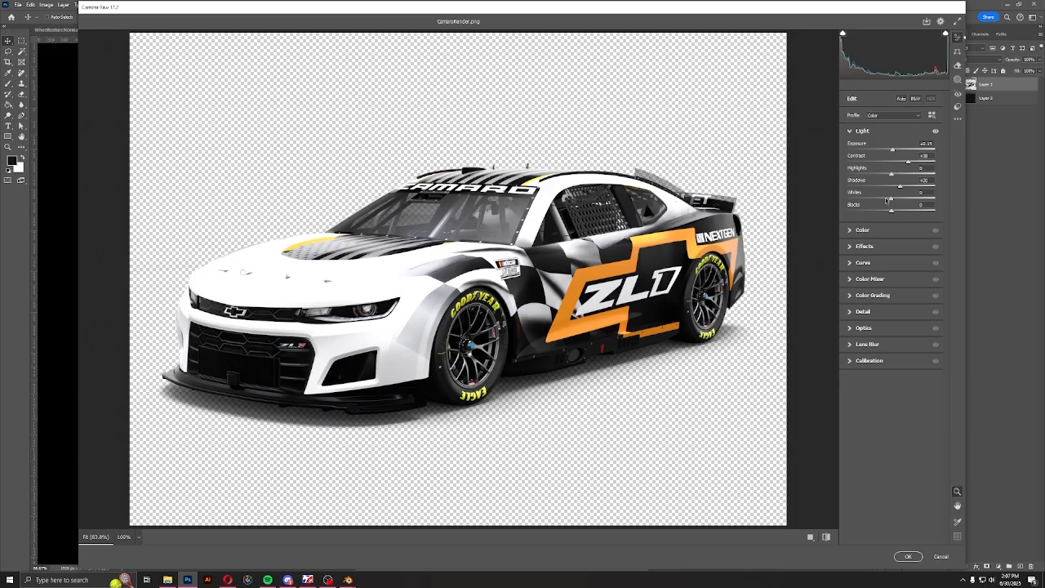
mouse_move(891, 199)
mouse_down()
mouse_move(837, 198)
mouse_move(880, 200)
mouse_up()
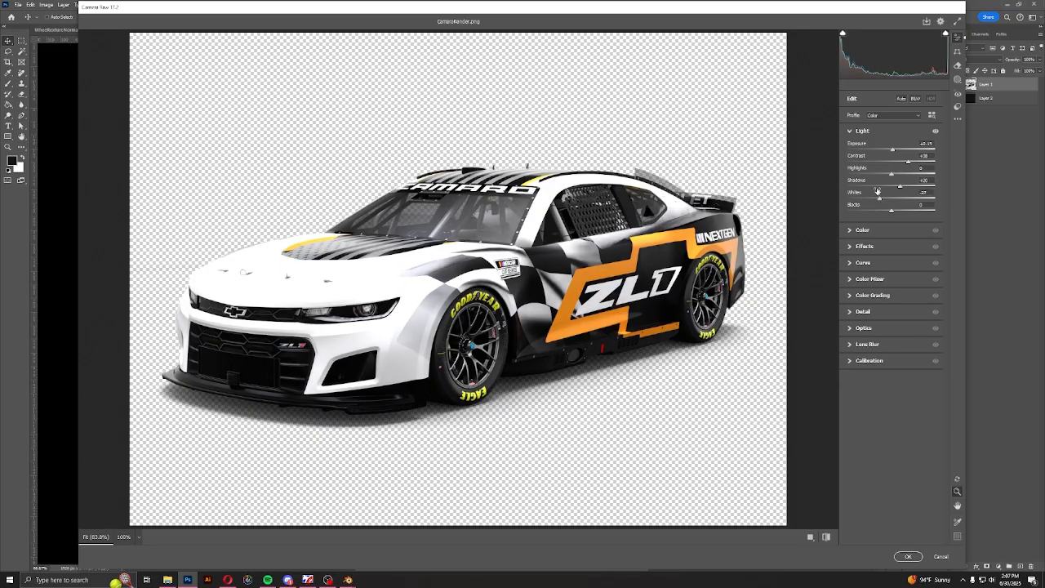
drag(893, 152, 892, 152)
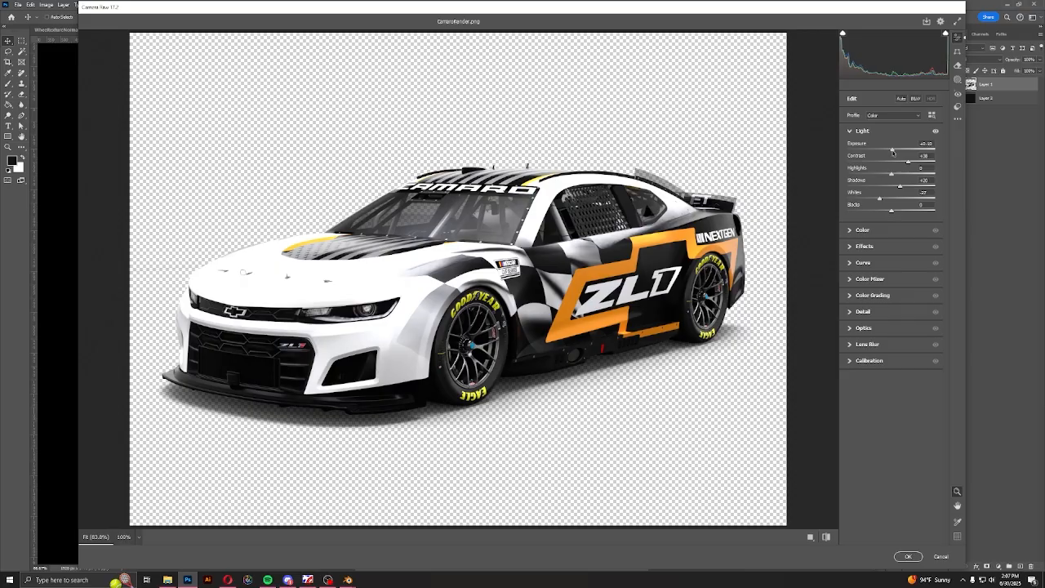
Slightly raise the car layer's Saturation and Clarity and apply the Camera Raw adjustments
click(850, 231)
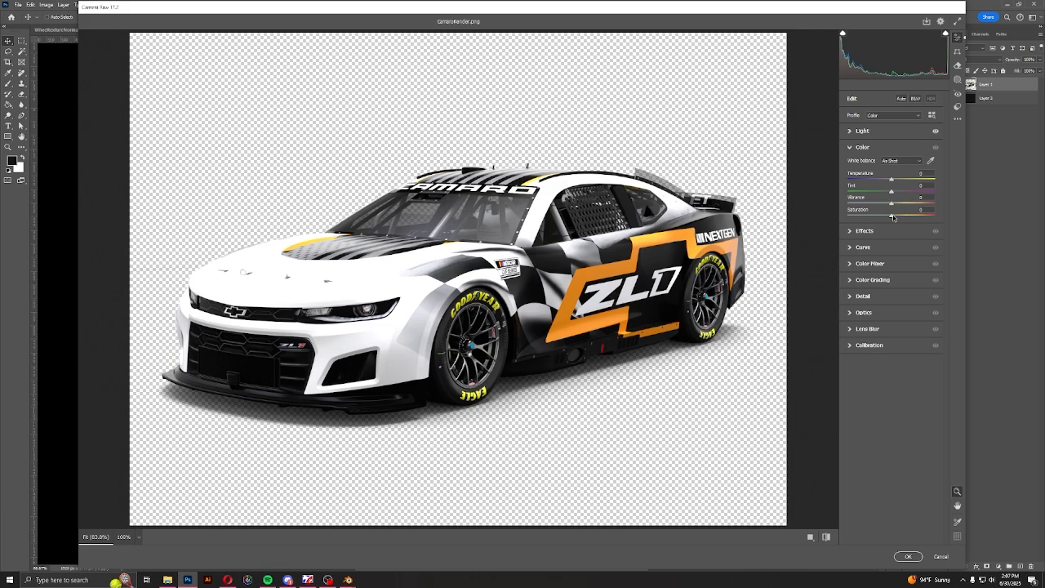
mouse_move(893, 216)
mouse_down()
mouse_move(904, 217)
mouse_move(896, 217)
mouse_up()
click(861, 231)
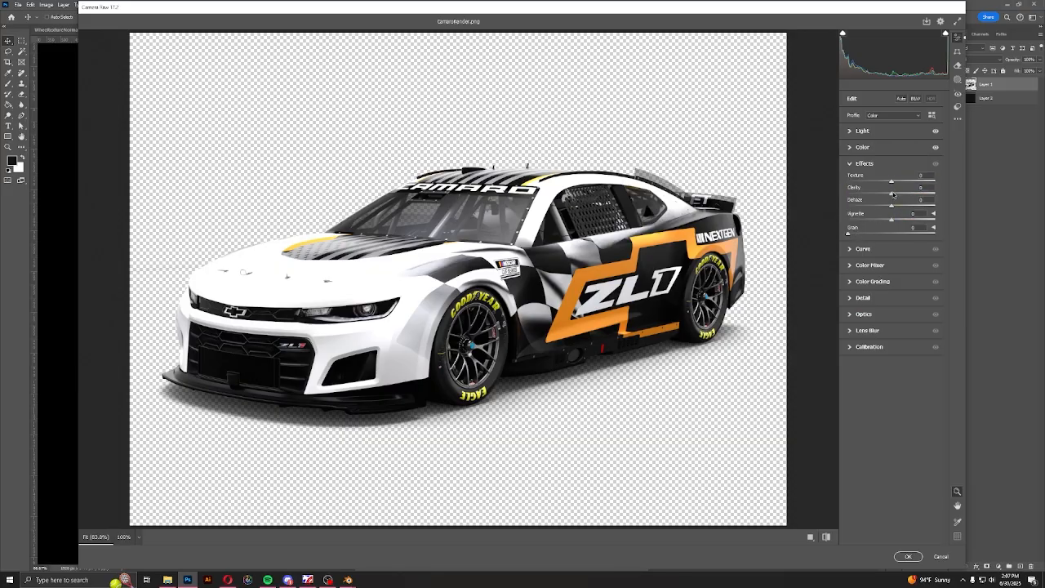
drag(893, 194, 894, 194)
click(907, 556)
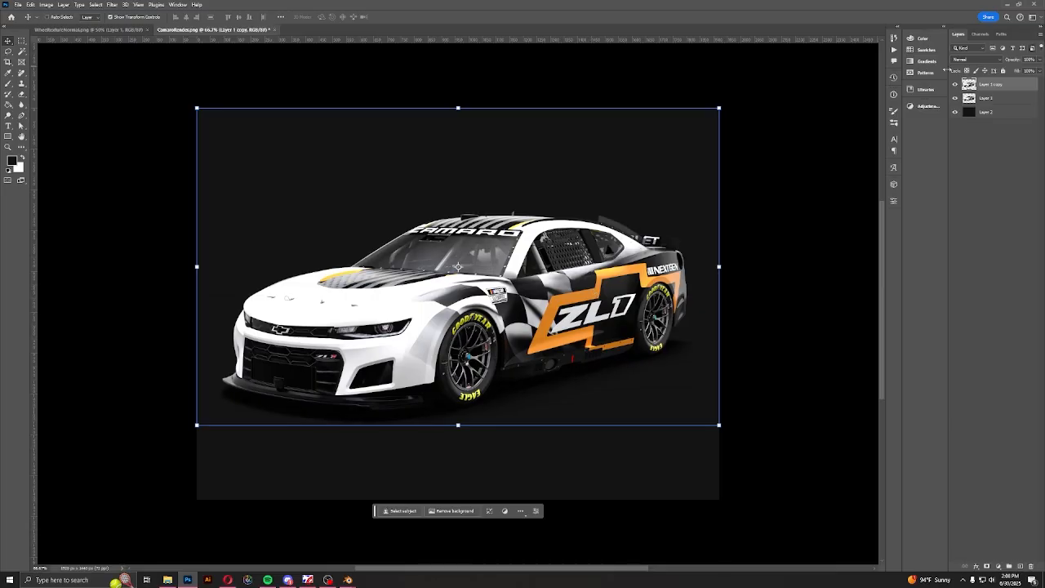
Duplicate the car layer, lock the original's transparent pixels, and paint the original solid grey (#929292) with a very large brush
key(ctrl+j)
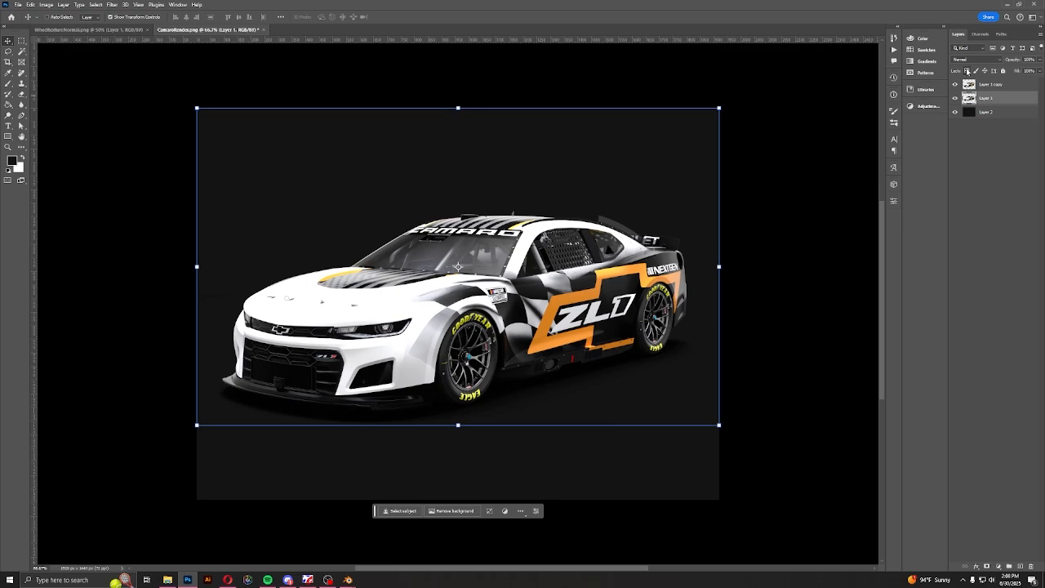
key(b)
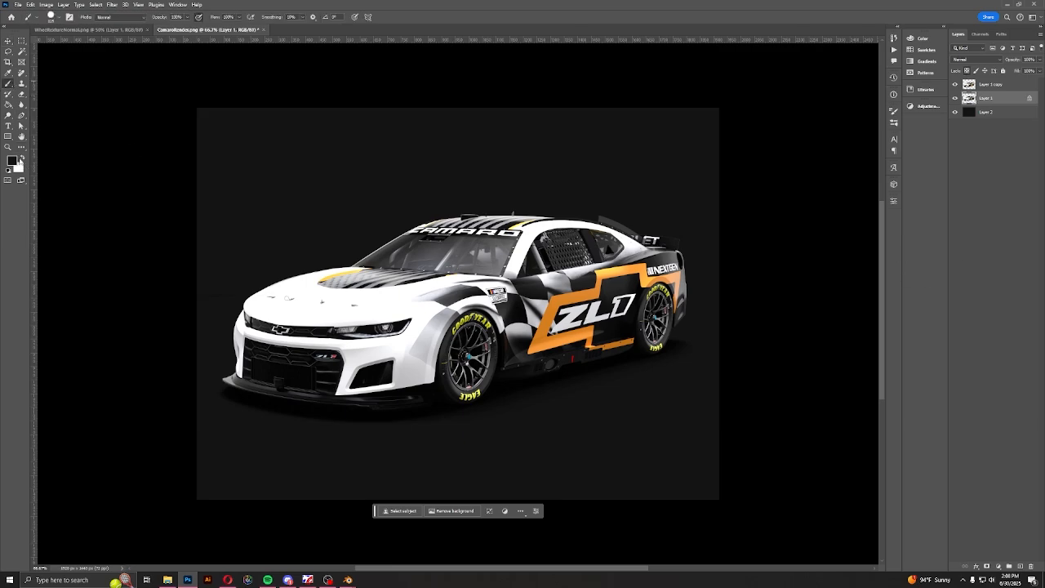
click(12, 161)
drag(527, 188, 501, 173)
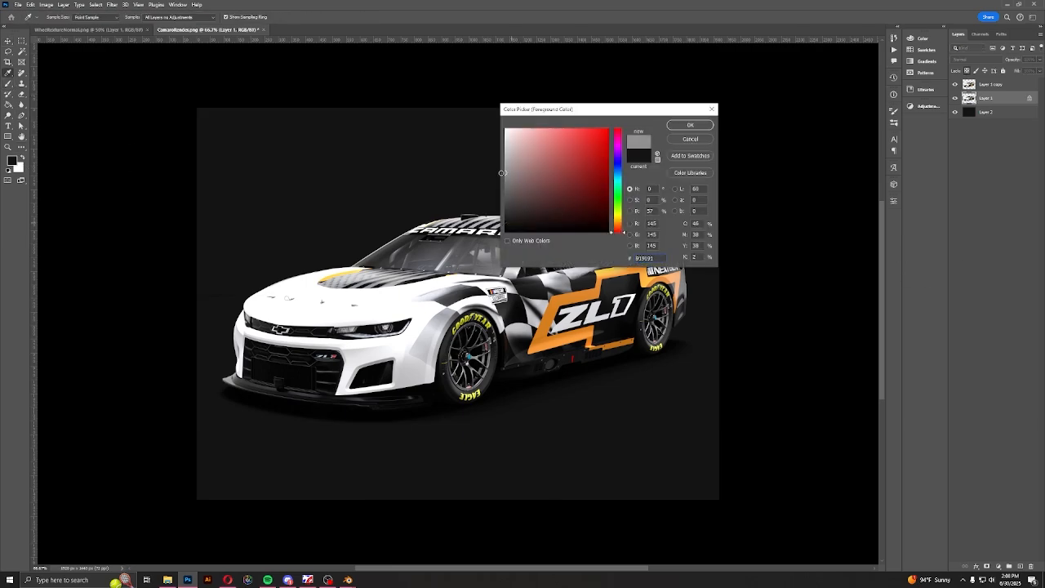
click(679, 131)
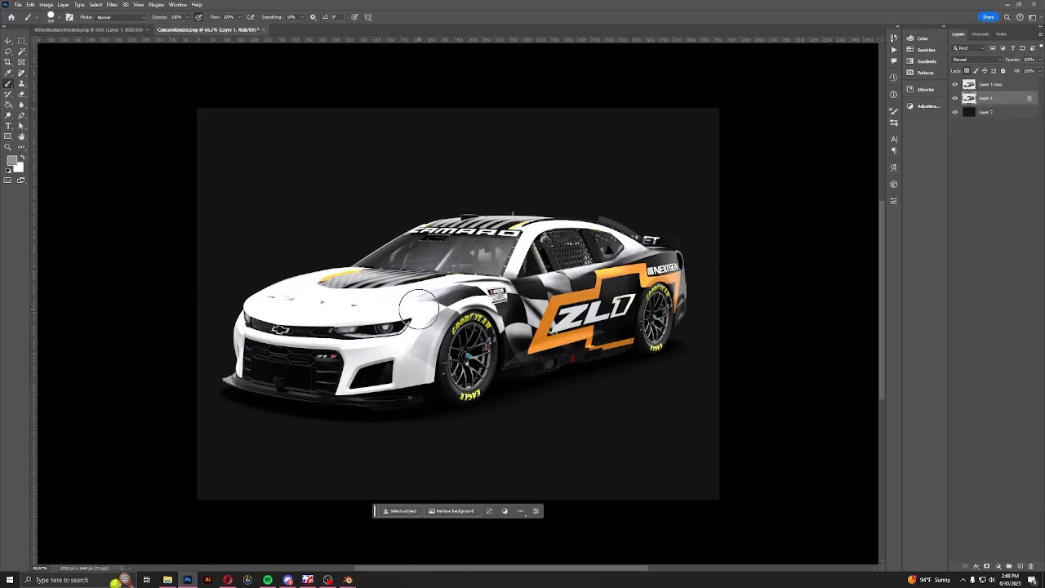
key(])
key(])
key(])
key(])
key(])
key(])
key(])
key(])
key(])
key(])
key(])
drag(278, 328, 1044, 269)
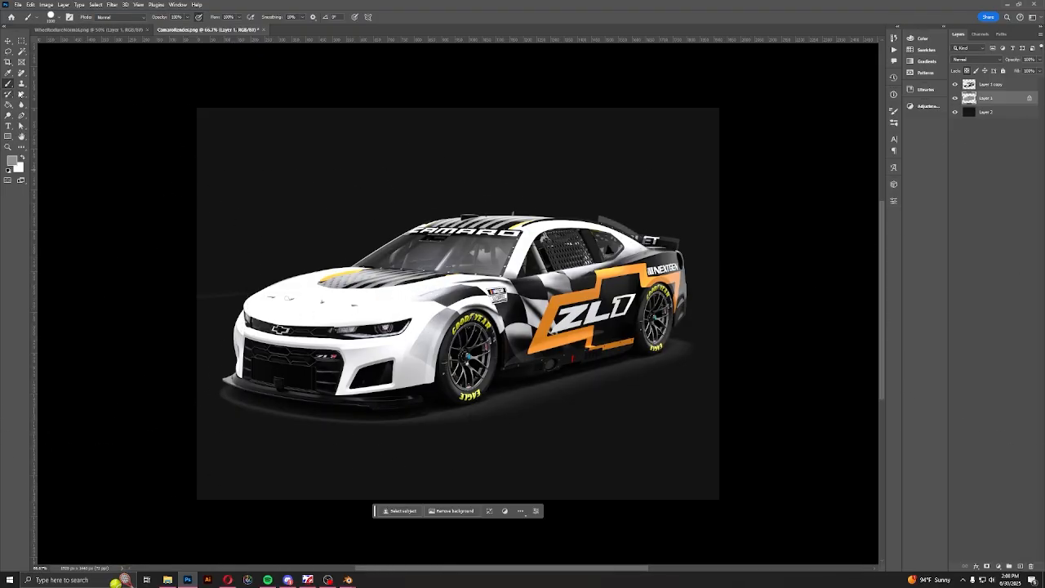
Apply a Gaussian Blur of about 202 pixels to the grey car layer and lower its opacity to leave a faint glow
click(112, 4)
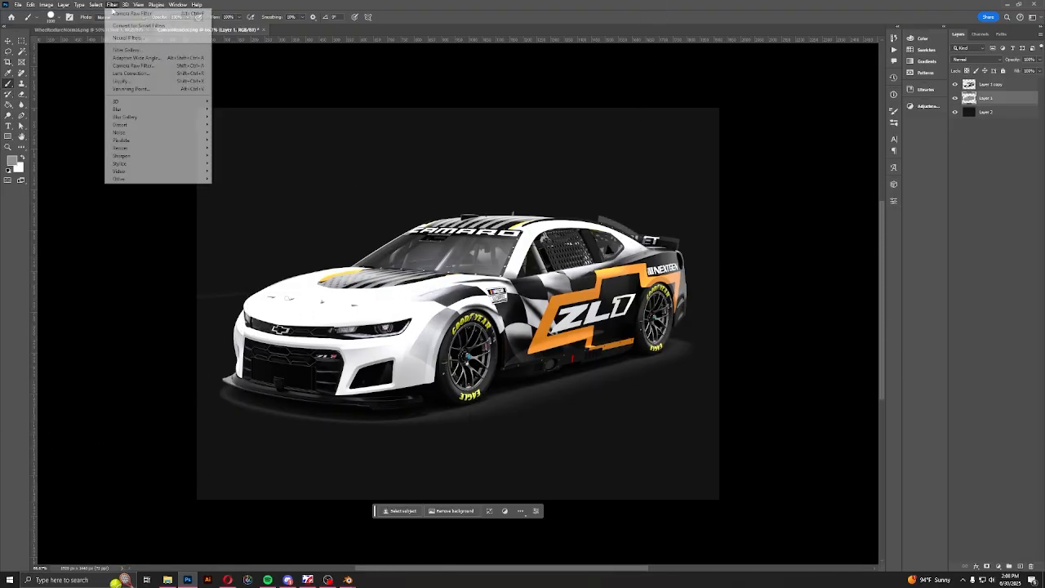
mouse_move(140, 109)
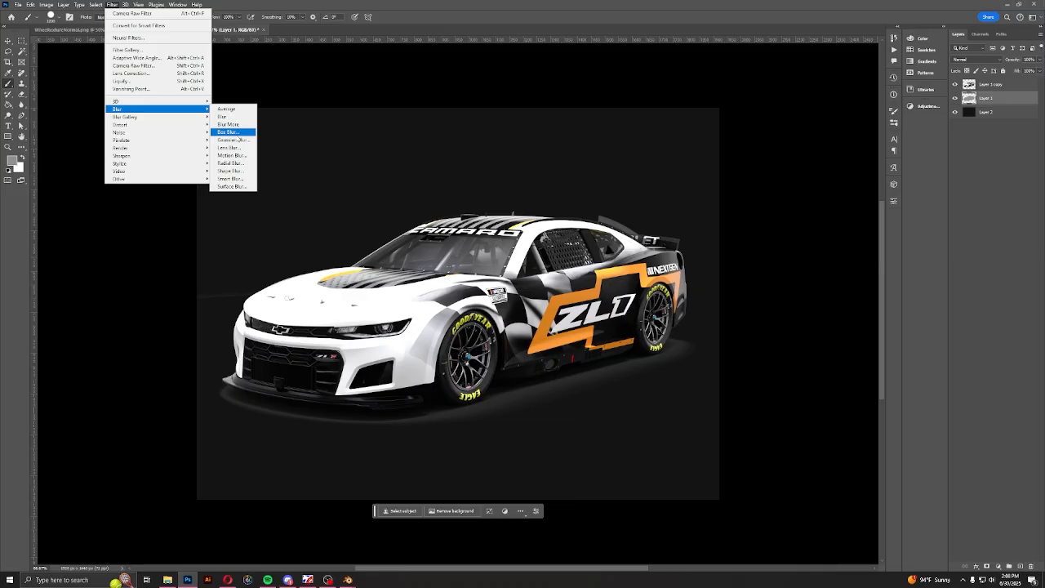
click(233, 139)
drag(469, 264, 524, 264)
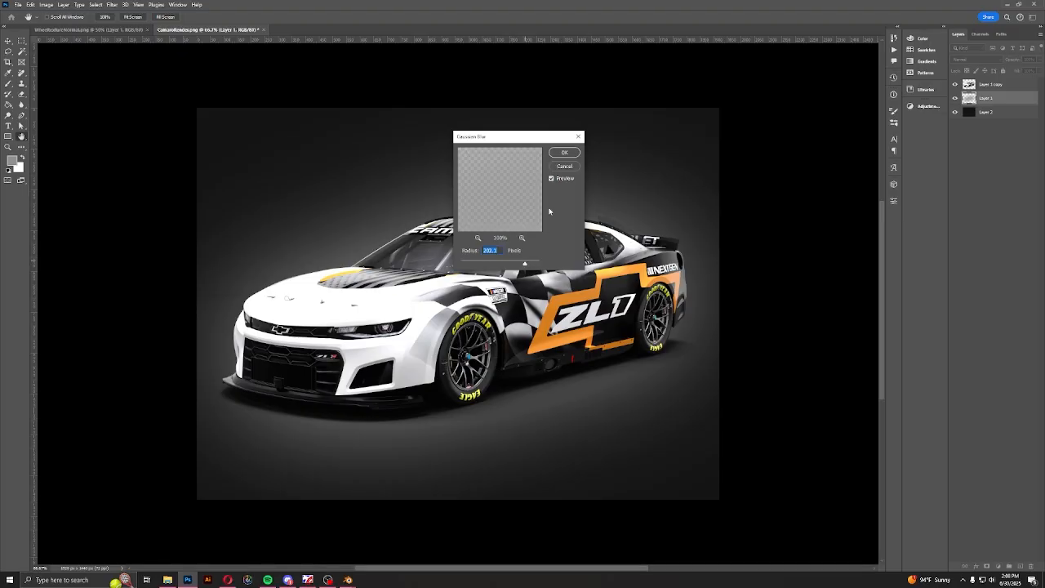
click(562, 155)
key(b)
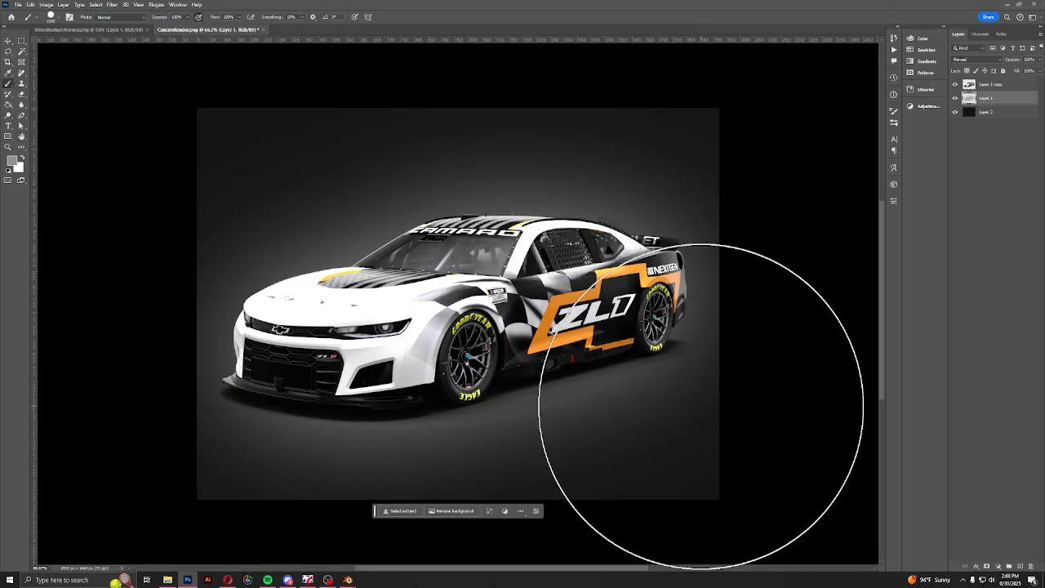
drag(1012, 61, 1007, 63)
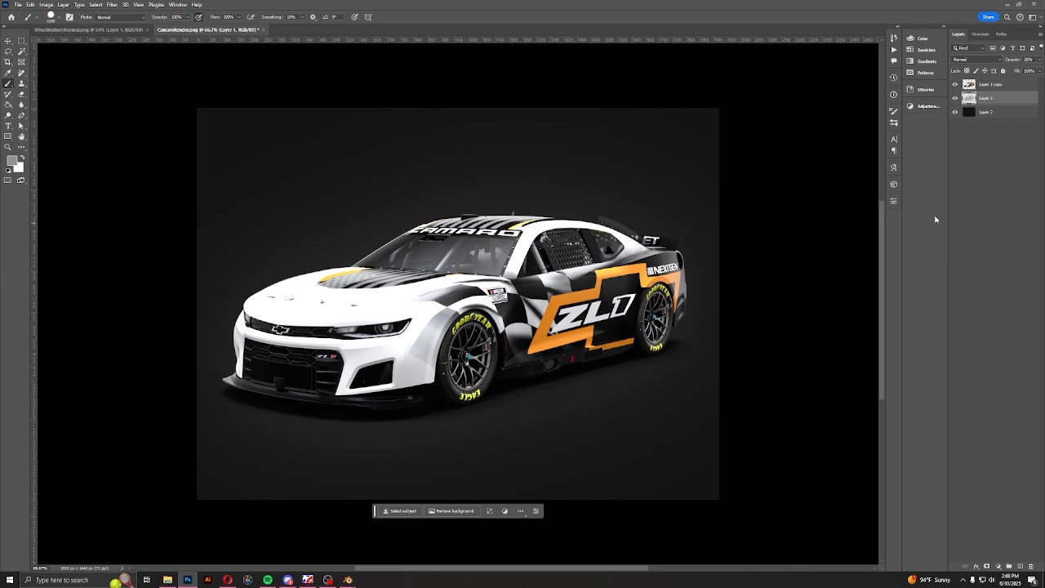
Open T4Gbrand2024 MONOCHROME.png from the spinning drive (D:)
click(17, 5)
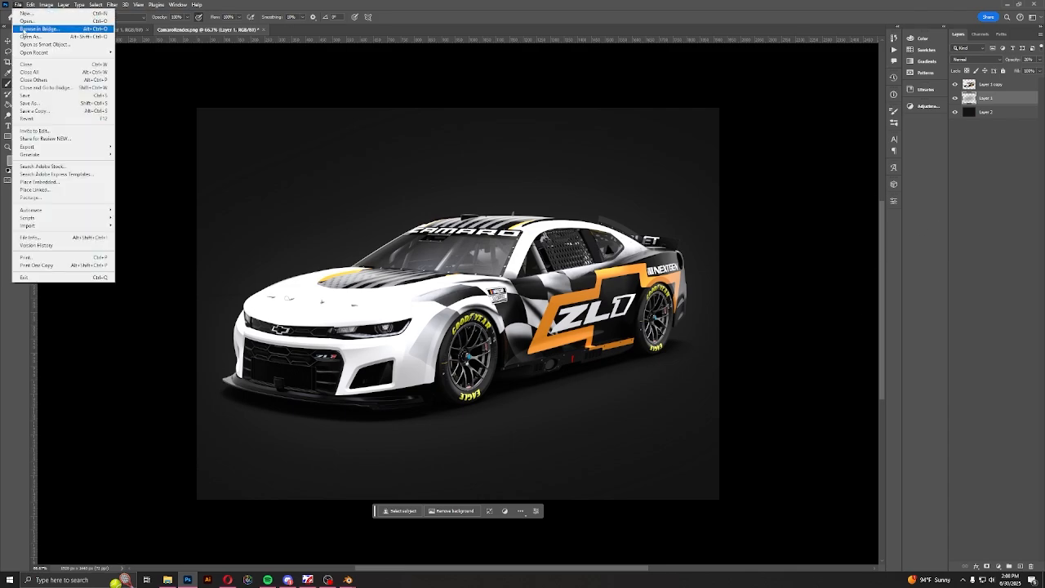
click(33, 23)
click(421, 338)
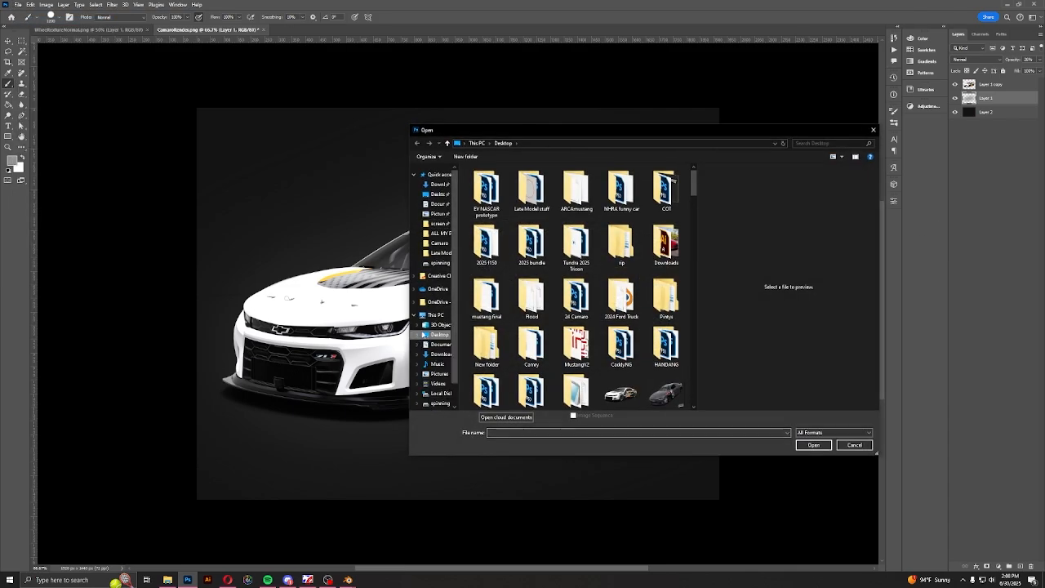
click(442, 379)
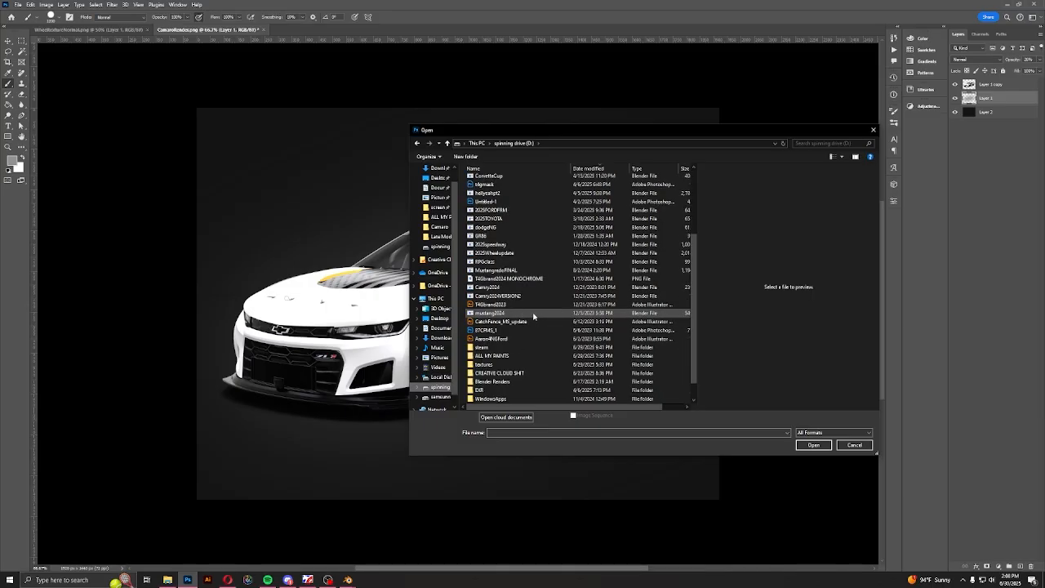
click(537, 263)
double_click(537, 264)
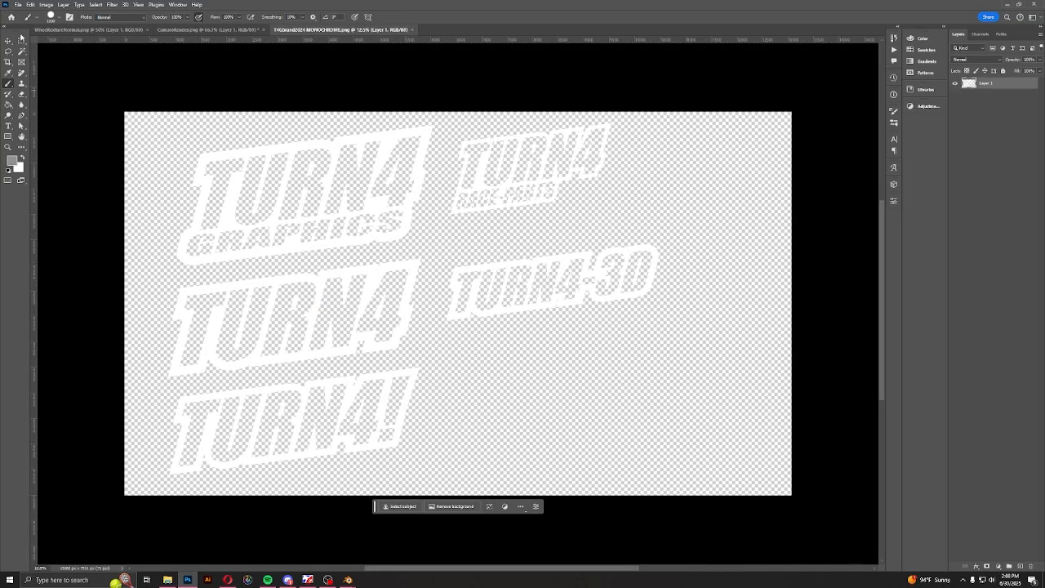
Select the upper-left TURN4 GRAPHICS logo with rectangular marquees and copy it into the CamaroRender.png document
click(21, 40)
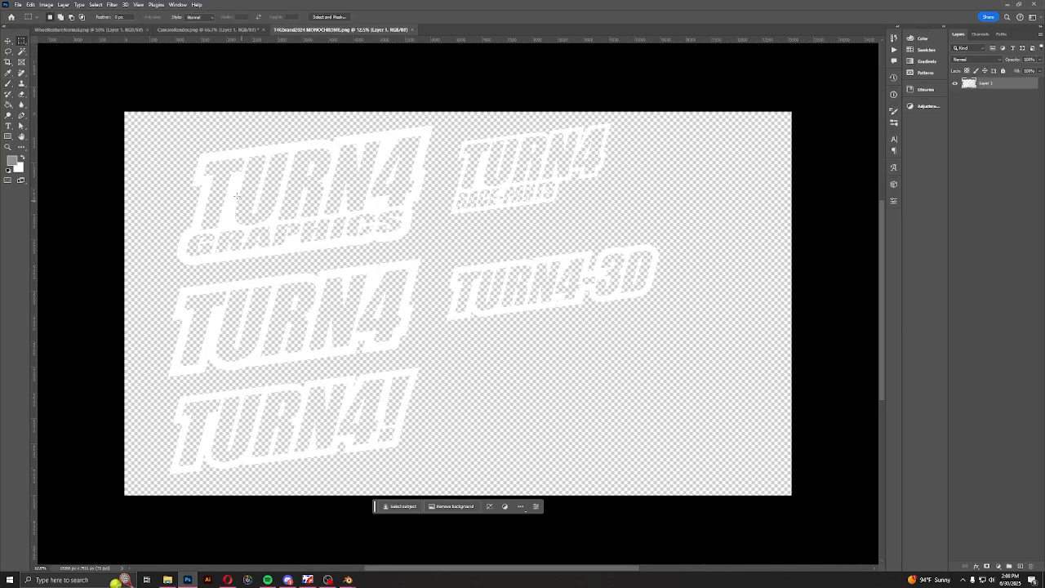
shift+drag(325, 109, 452, 160)
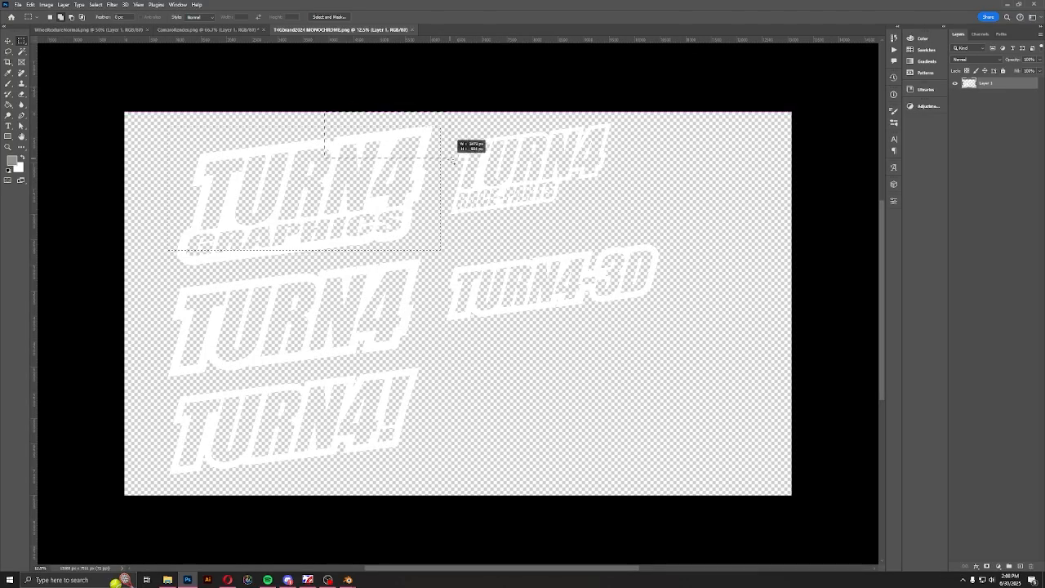
shift+drag(140, 197, 249, 268)
shift+drag(183, 201, 341, 245)
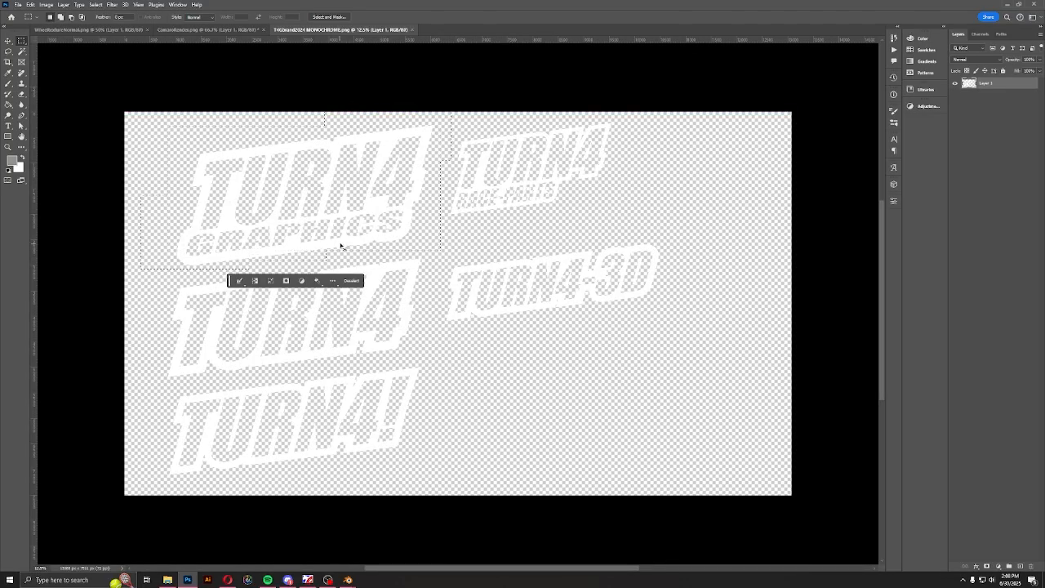
click(217, 31)
click(8, 40)
key(ctrl+v)
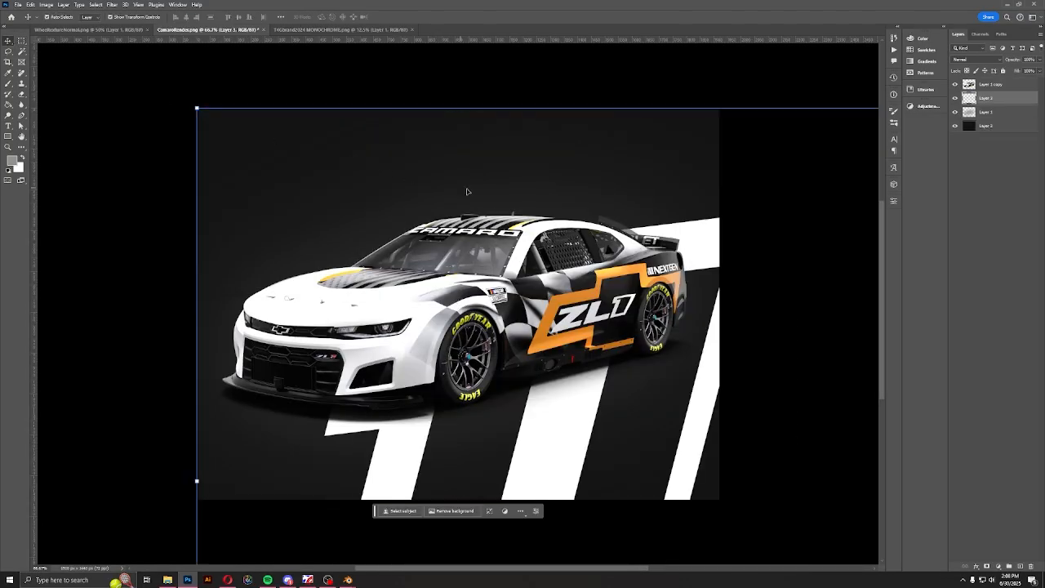
Scale the pasted TURN4 GRAPHICS logo down and place it in the lower-right corner of the image
mouse_move(575, 51)
mouse_down()
mouse_move(583, 397)
mouse_move(506, 168)
mouse_up()
drag(486, 120, 688, 479)
click(404, 16)
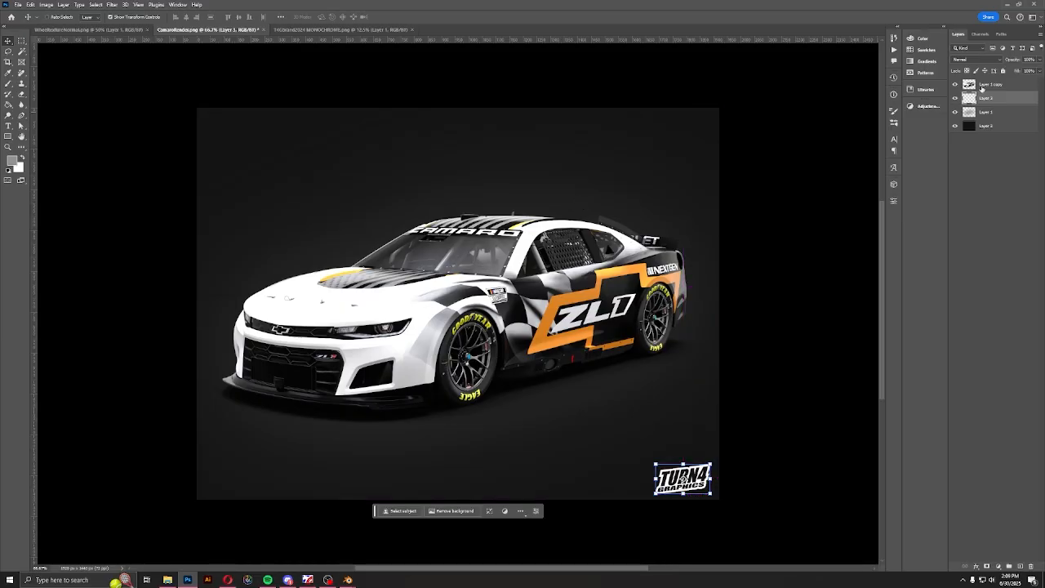
Bring the logo layer above the car layer and fit the logo, shrunk and tilted, onto the windshield's lower corner beside the pillar
drag(984, 85, 982, 81)
drag(694, 472, 293, 235)
alt+scroll(476, 245, up, 2)
alt+scroll(478, 247, up, 17)
drag(288, 239, 549, 341)
drag(592, 335, 601, 365)
drag(488, 335, 502, 342)
click(404, 16)
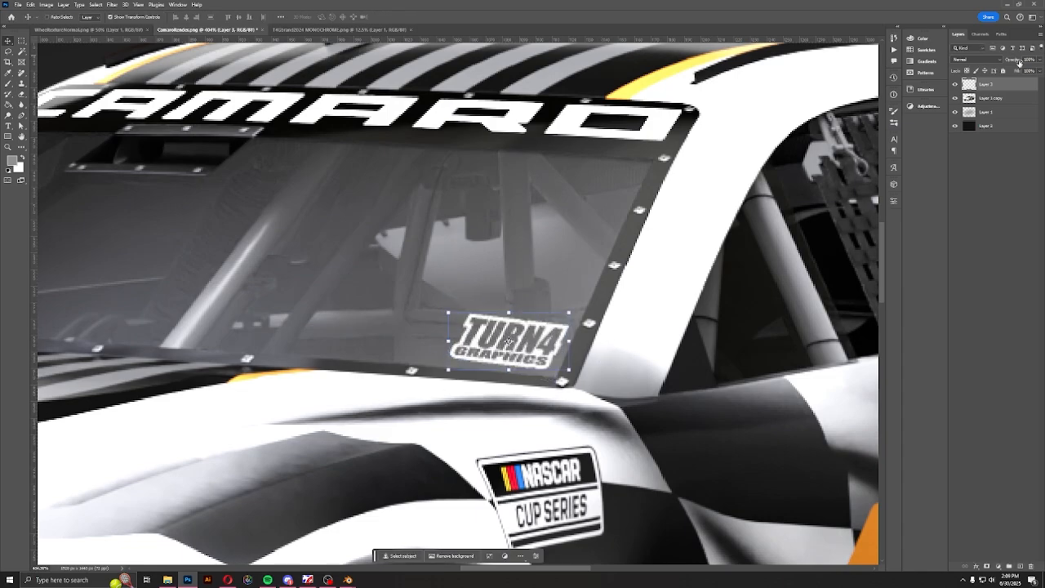
Lower the opacity of the TURN4 GRAPHICS logo on the windshield to about 12%
drag(1019, 62, 1003, 62)
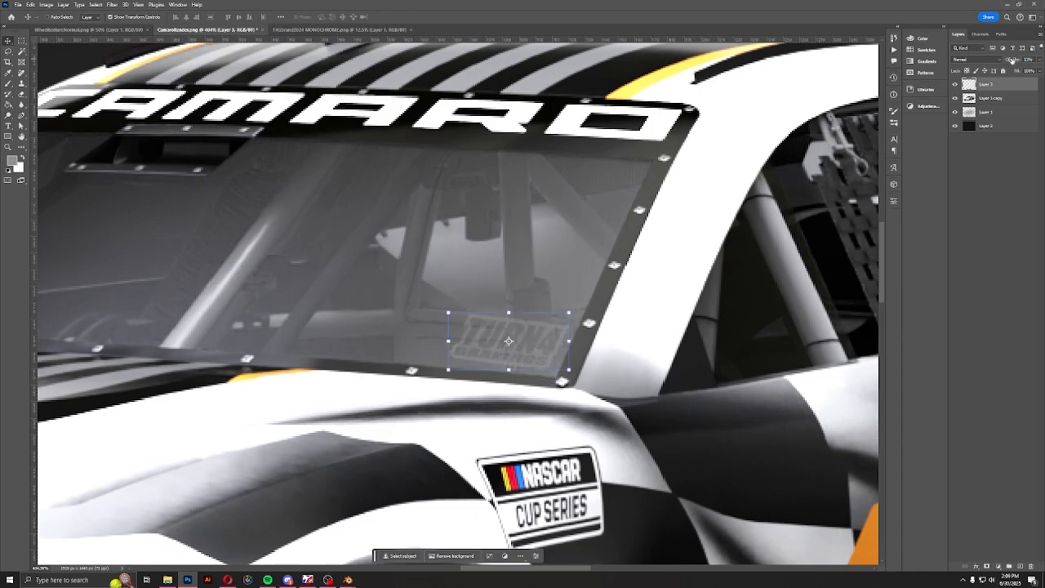
alt+scroll(355, 368, down, 2)
alt+scroll(356, 368, down, 4)
alt+scroll(523, 239, up, 5)
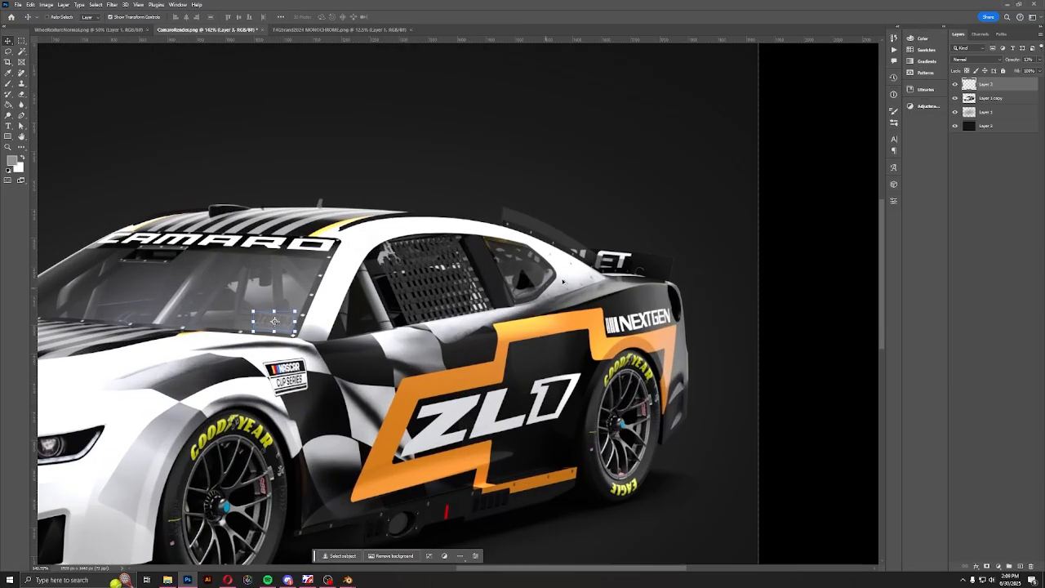
Add a copy of the faded TURN4 GRAPHICS logo, tilted to follow the car, in the upper part of the rear side window
alt+scroll(523, 239, down, 3)
alt+scroll(587, 286, up, 3)
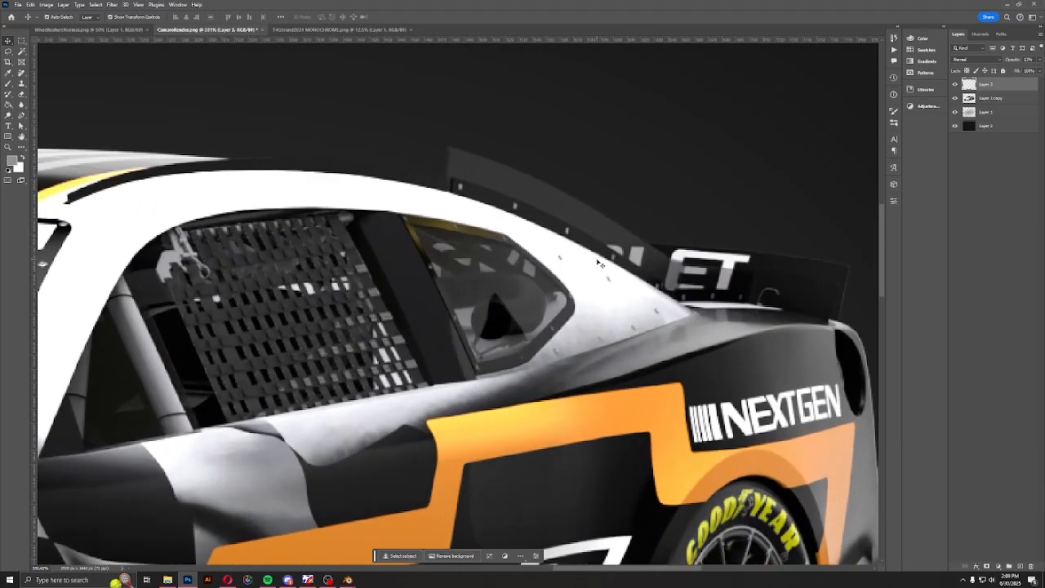
key(ctrl+v)
drag(481, 310, 512, 271)
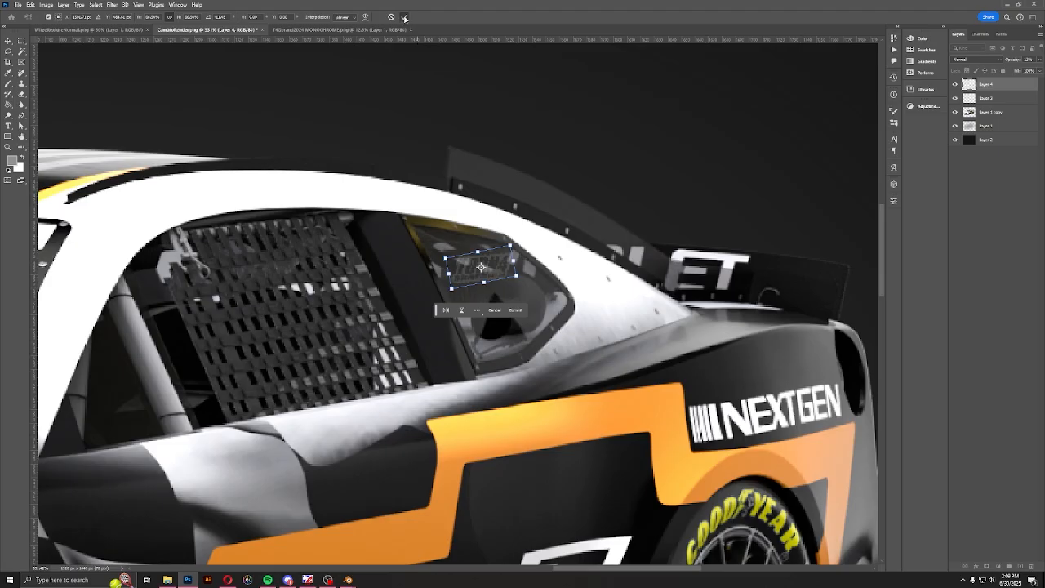
click(404, 17)
click(982, 139)
alt+scroll(546, 311, down, 6)
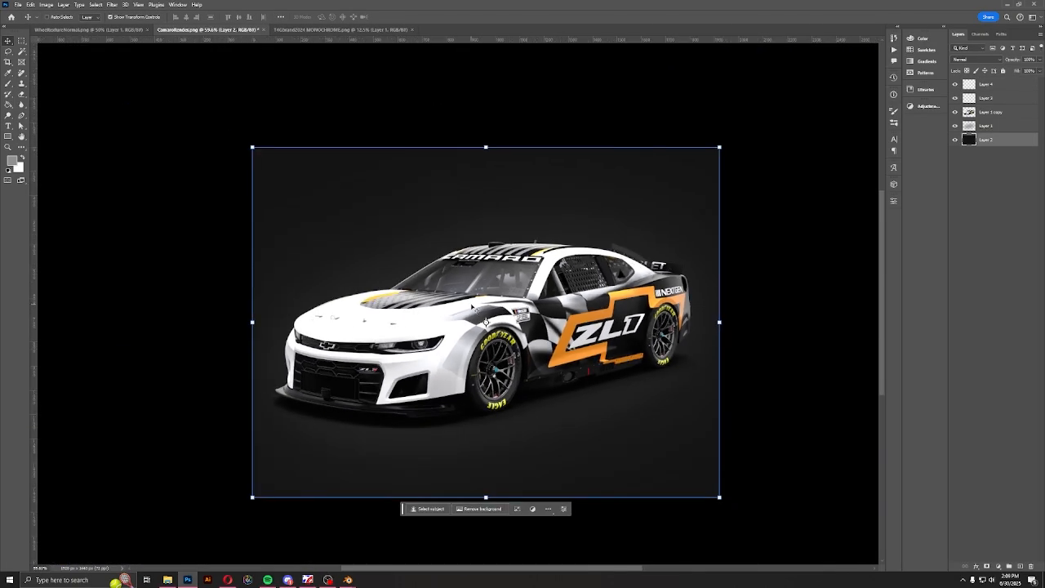
alt+scroll(594, 478, up, 3)
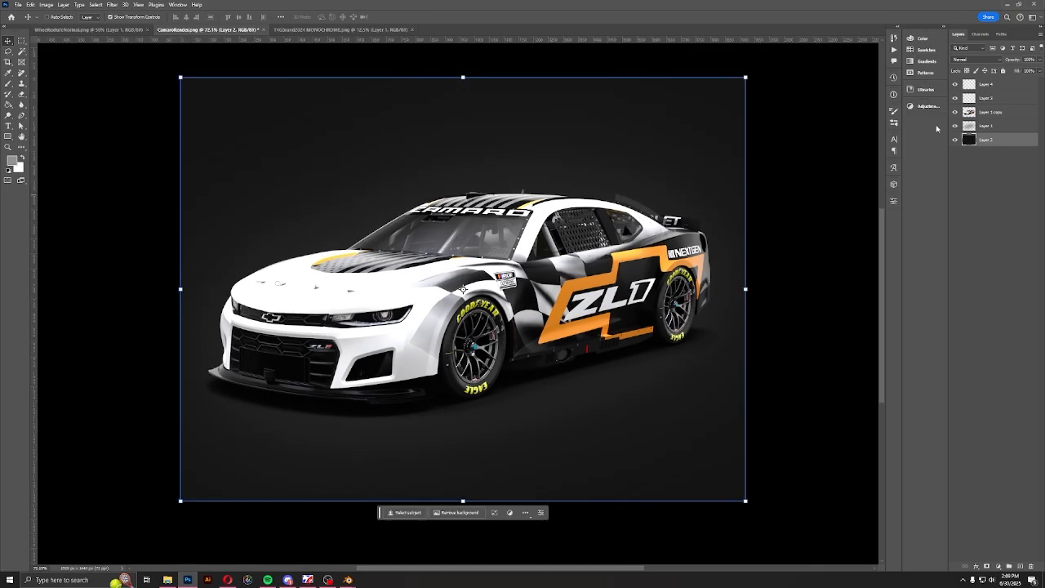
Paste another full-size TURN4 GRAPHICS logo from the monochrome brand file into the Camaro render as the uppermost layer
click(977, 99)
click(322, 30)
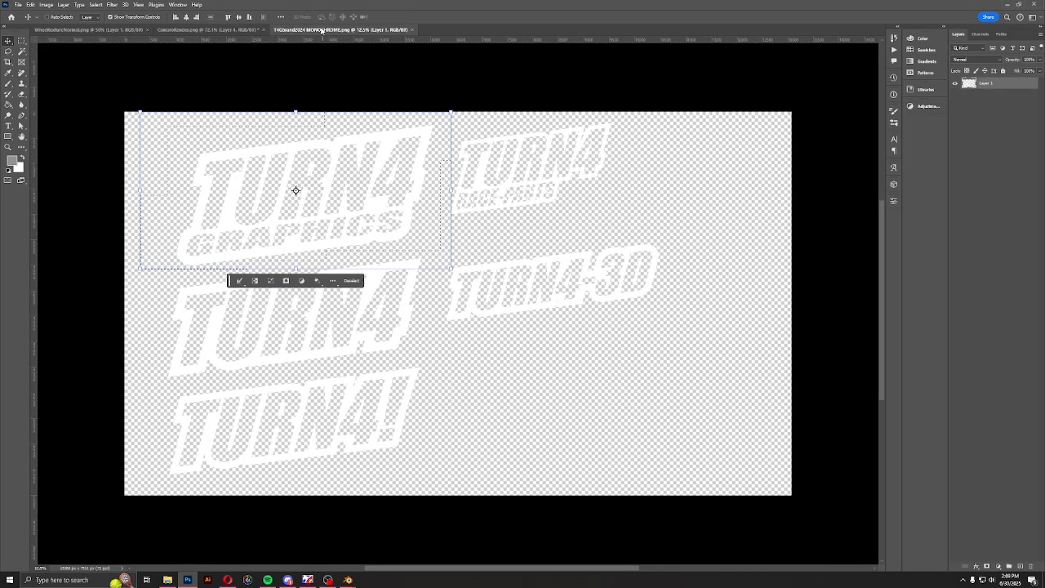
click(208, 29)
key(ctrl+v)
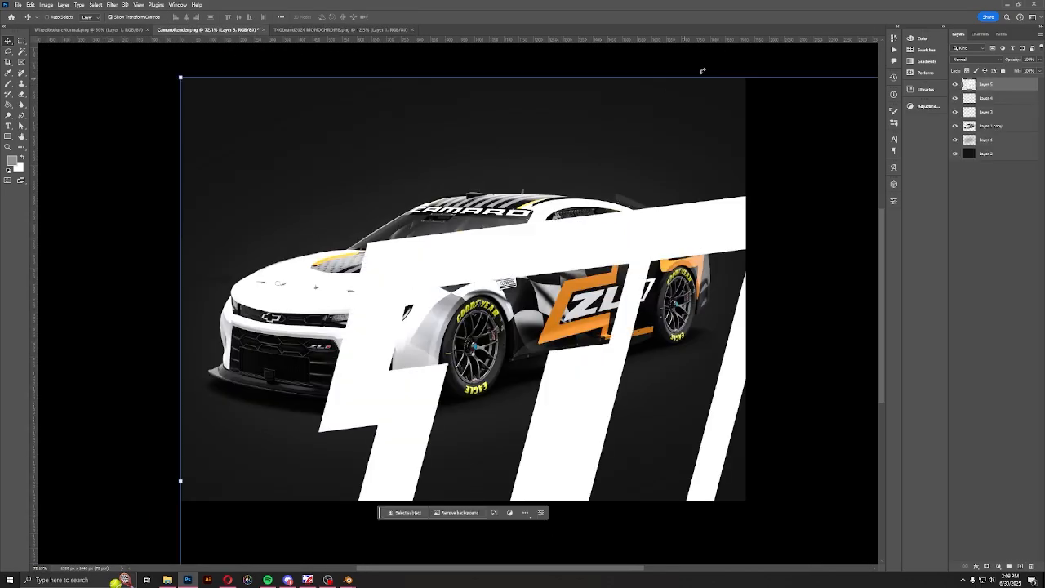
Scale the newly pasted TURN4 GRAPHICS logo down to a small mark and place it in the image's lower-right corner
drag(836, 231, 466, 213)
drag(576, 61, 577, 475)
drag(557, 532, 485, 191)
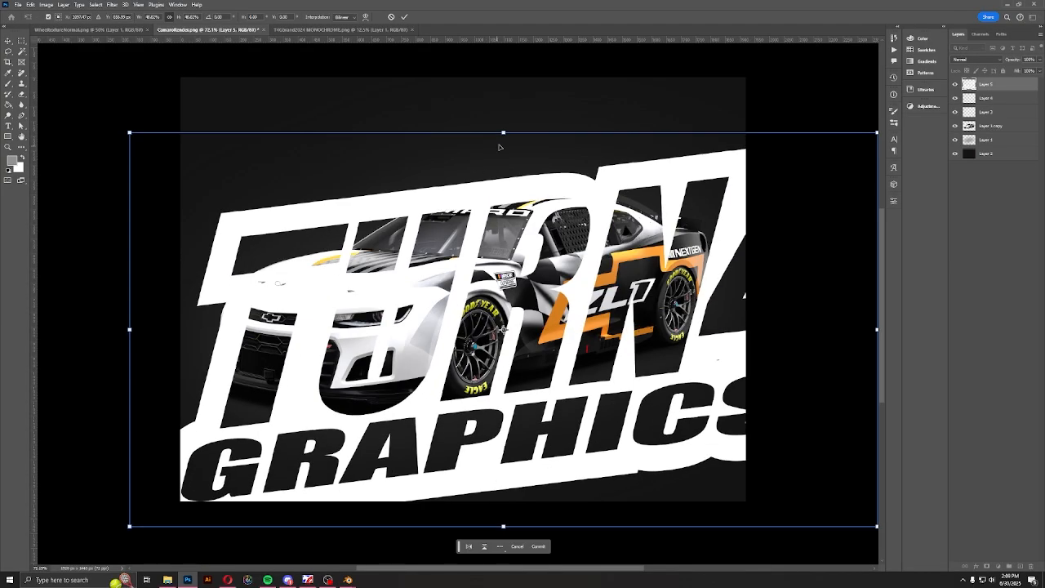
drag(505, 136, 505, 504)
drag(517, 514, 729, 483)
click(403, 16)
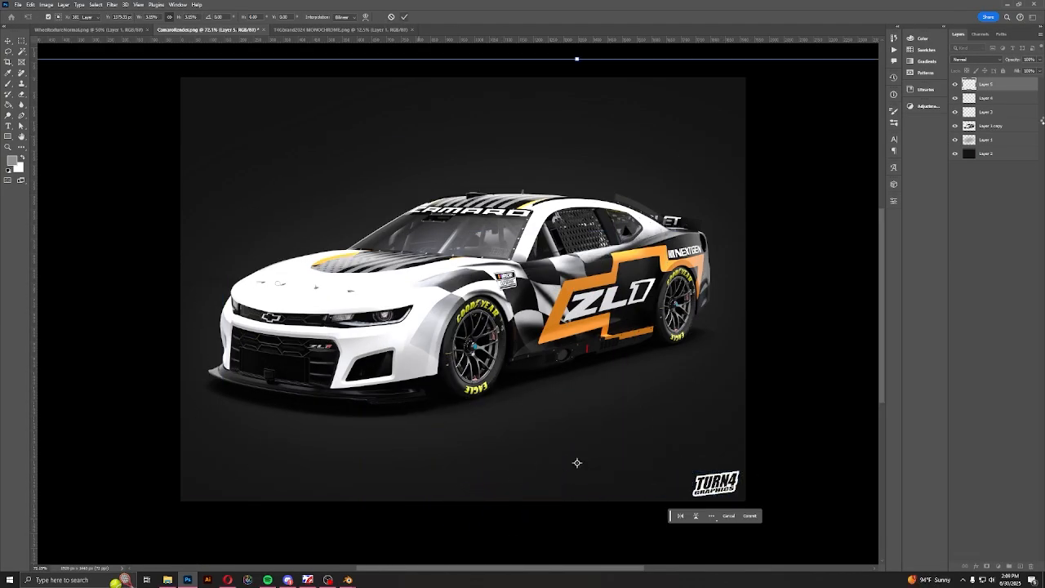
click(988, 154)
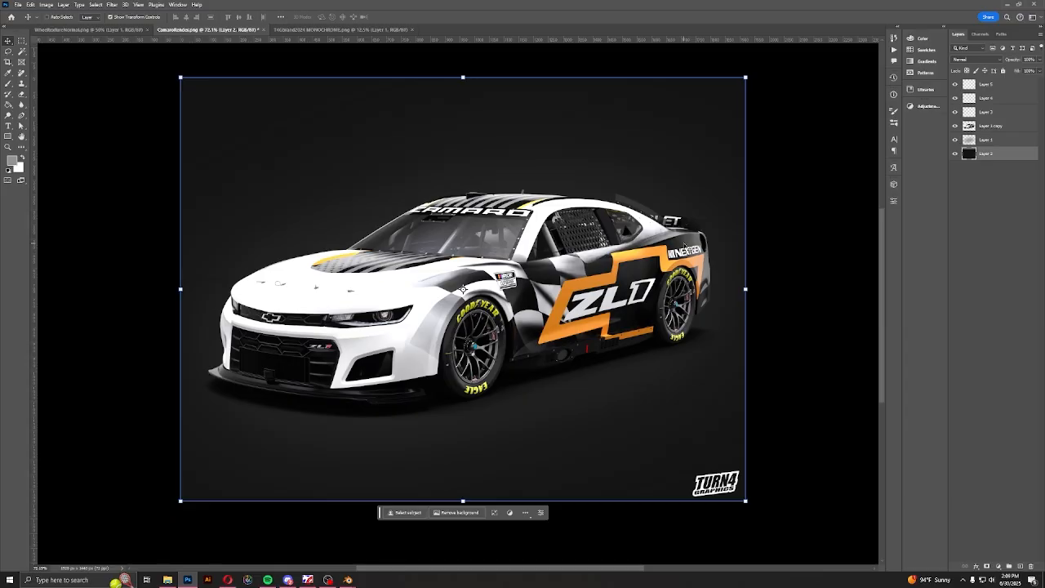
Switch to the Blender window with Toyota Camry XSE.blend and close it without saving the changes
mouse_move(349, 580)
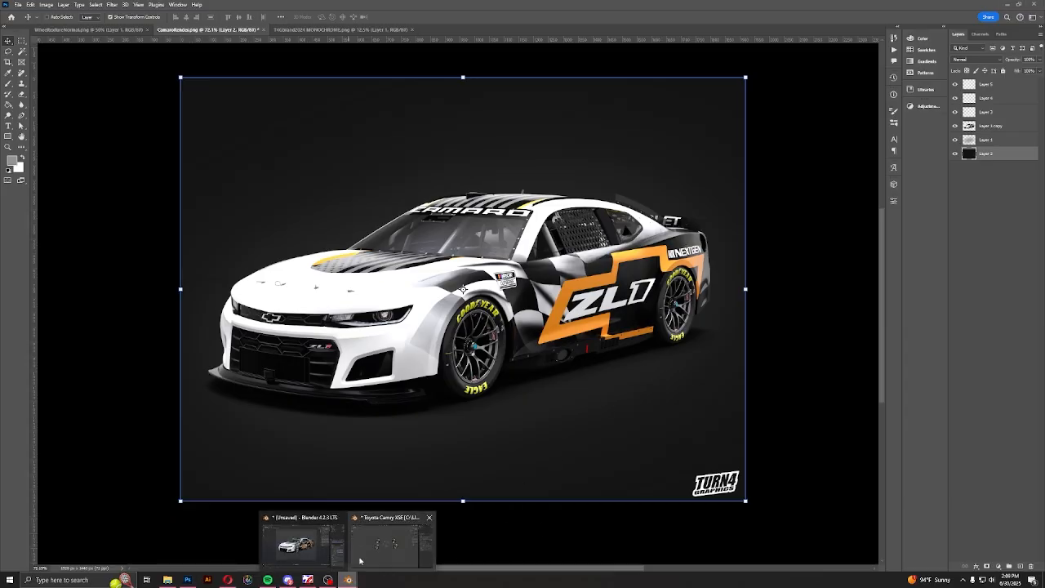
click(395, 553)
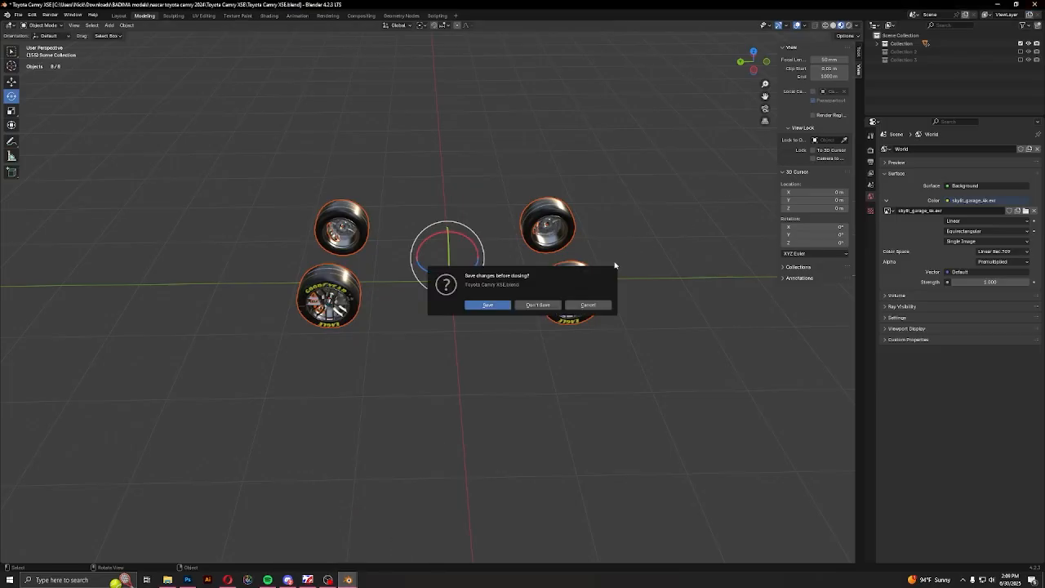
click(539, 306)
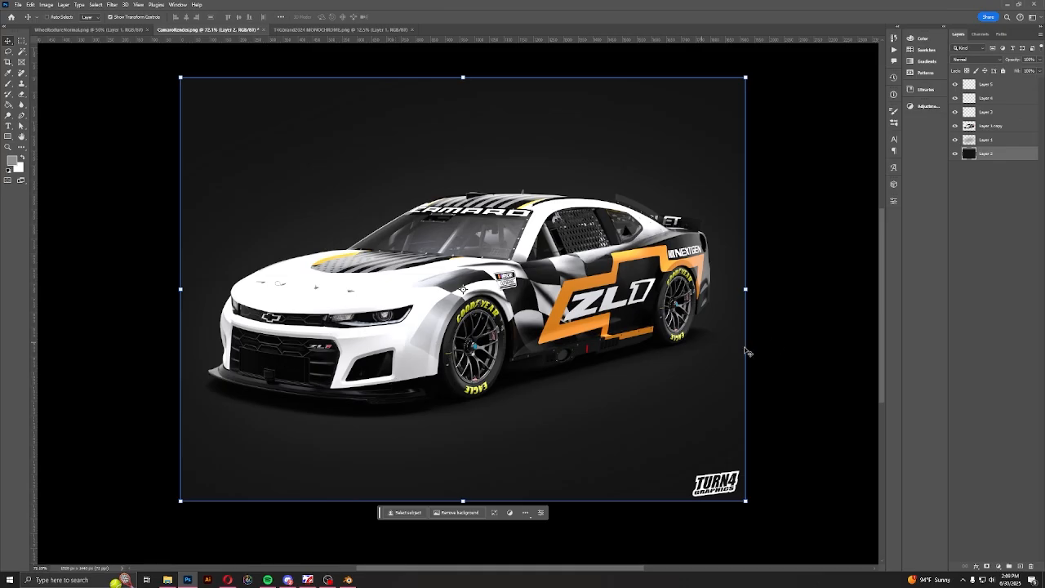